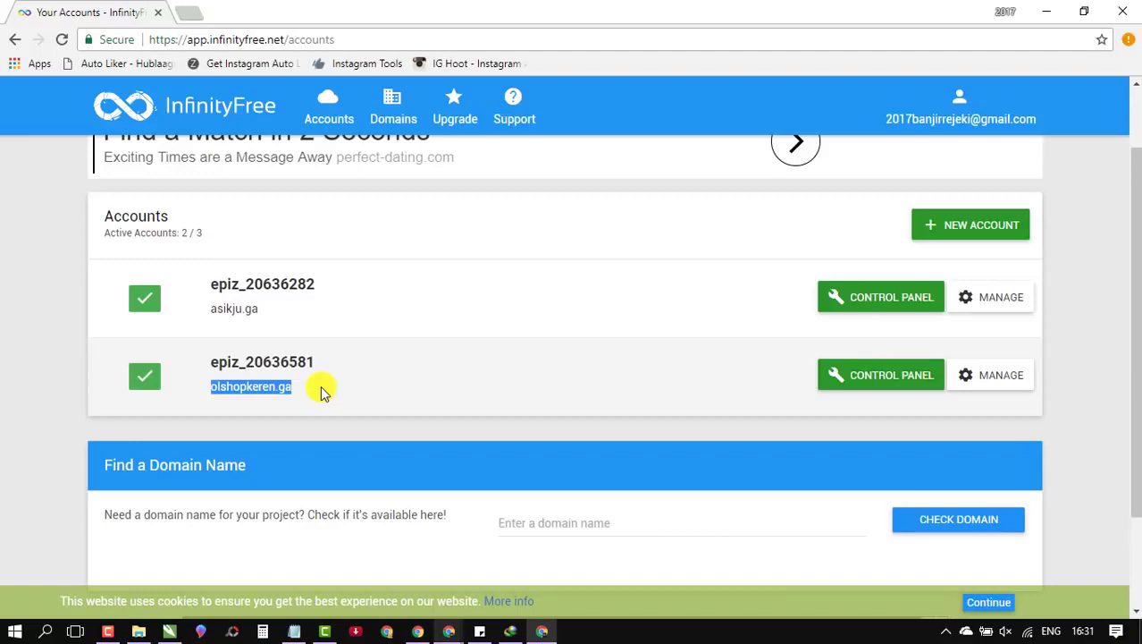
Step: Open olshopkeren.ga's control panel in a second tab and select its domain name
click(880, 376)
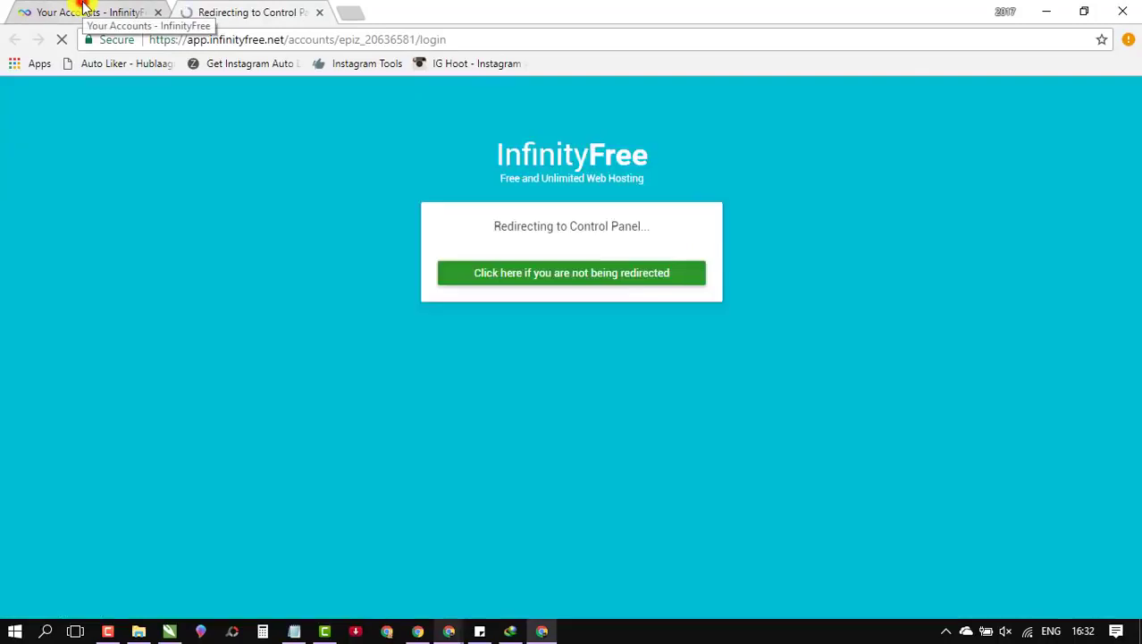
click(77, 12)
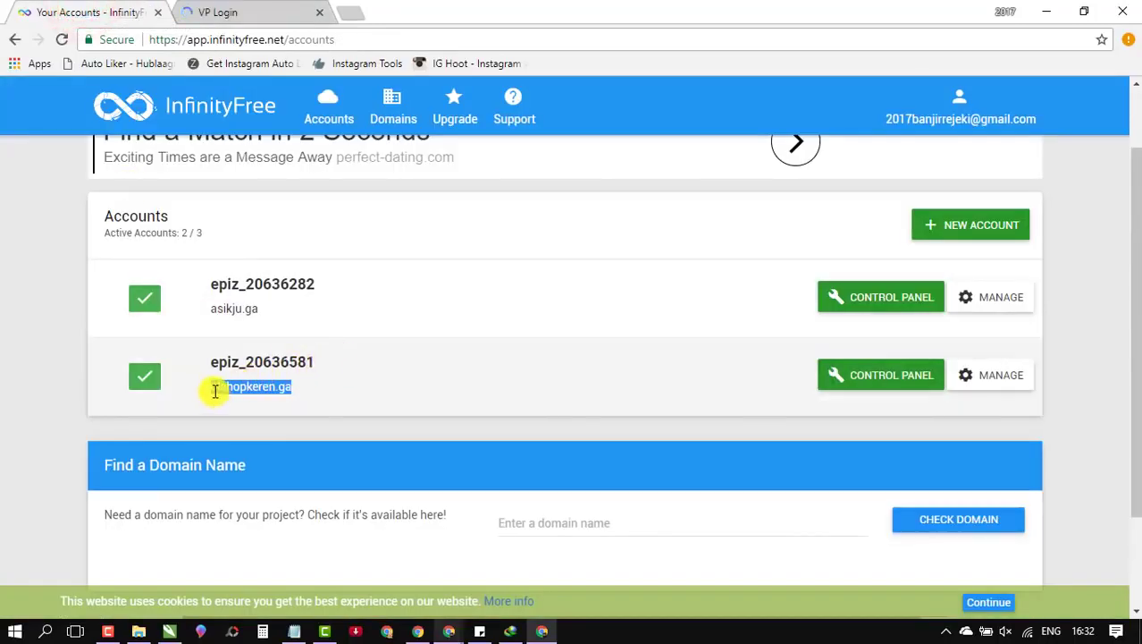
drag(206, 388, 281, 383)
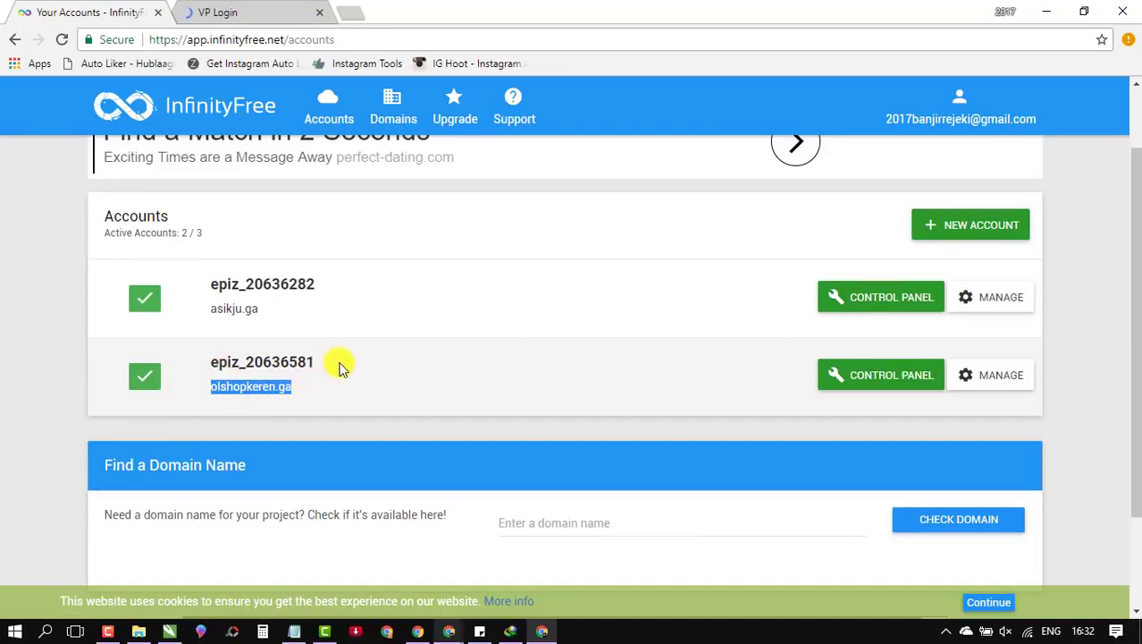
right_click(243, 389)
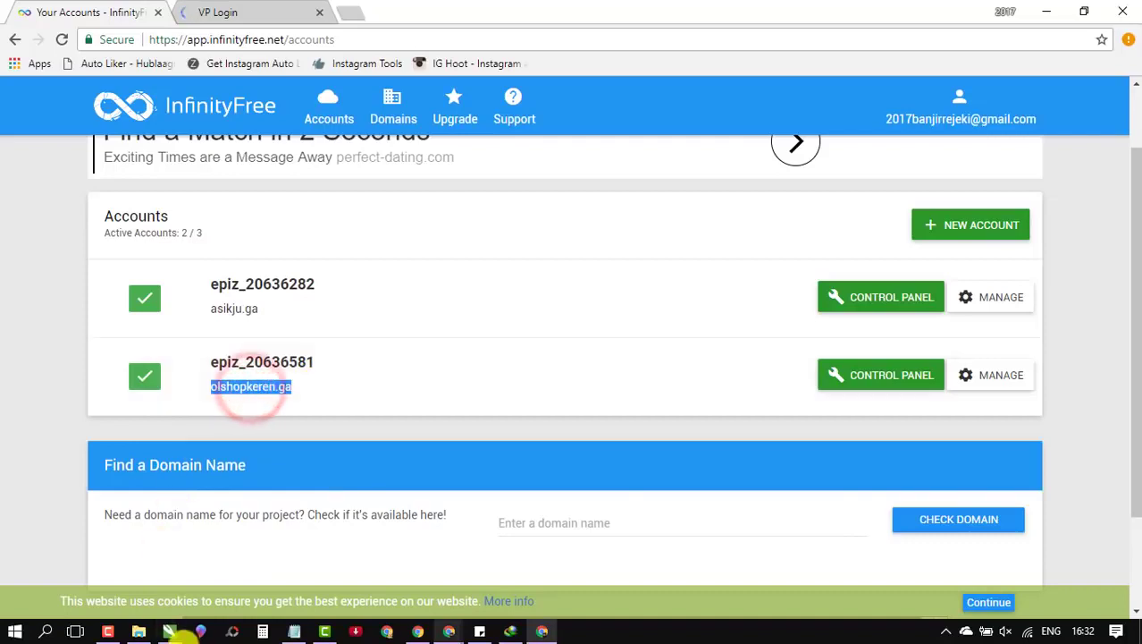
Step: Discard the old Notepad note unsaved and copy the domain olshopkeren.ga
mouse_move(295, 631)
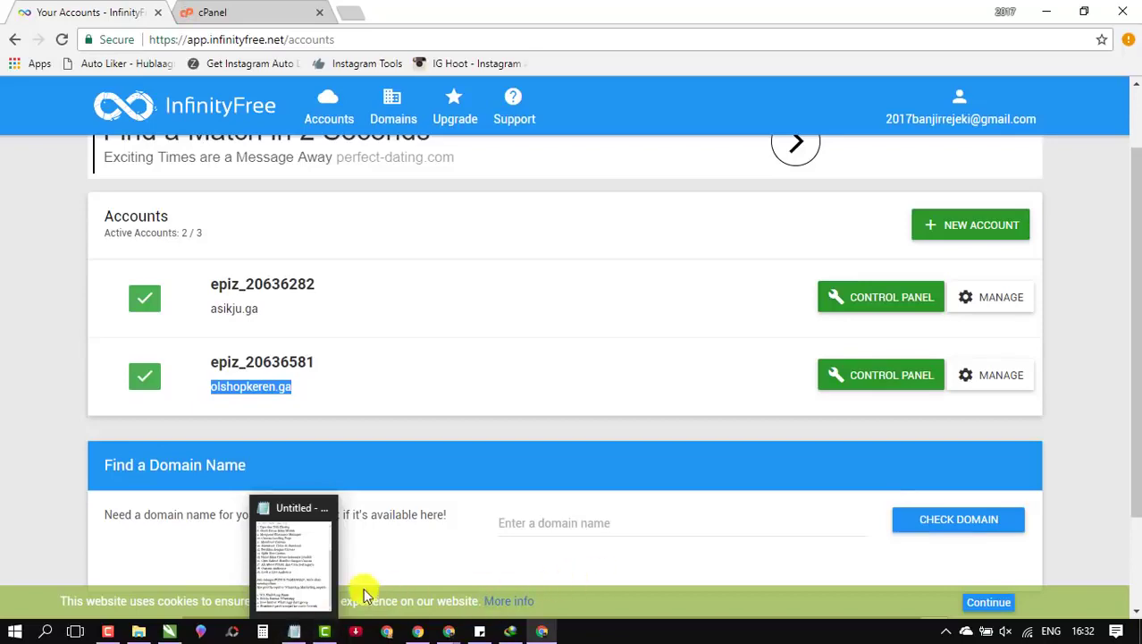
click(327, 511)
click(615, 316)
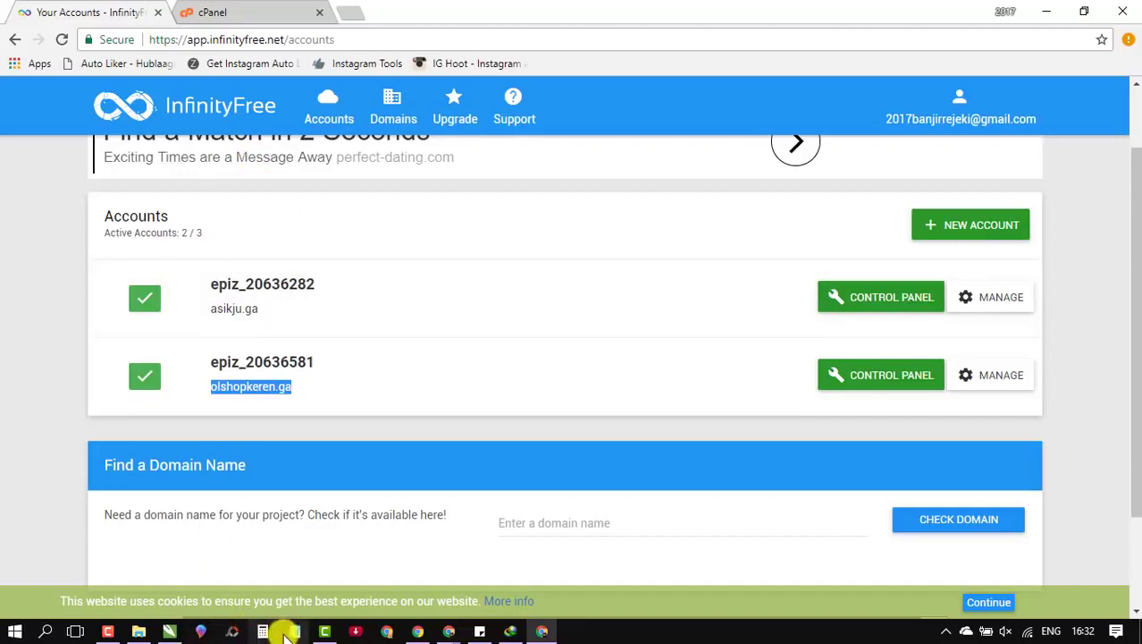
right_click(276, 388)
click(332, 401)
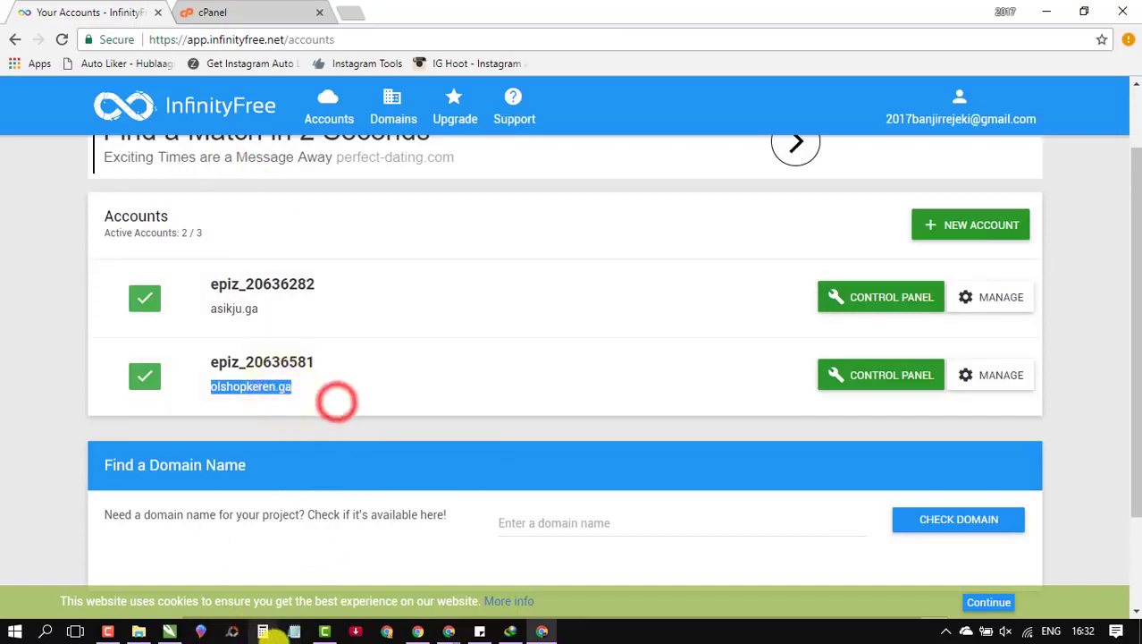
Step: Paste olshopkeren.ga into a blank, widened note and set the font to 20-point Georgia
right_click(291, 219)
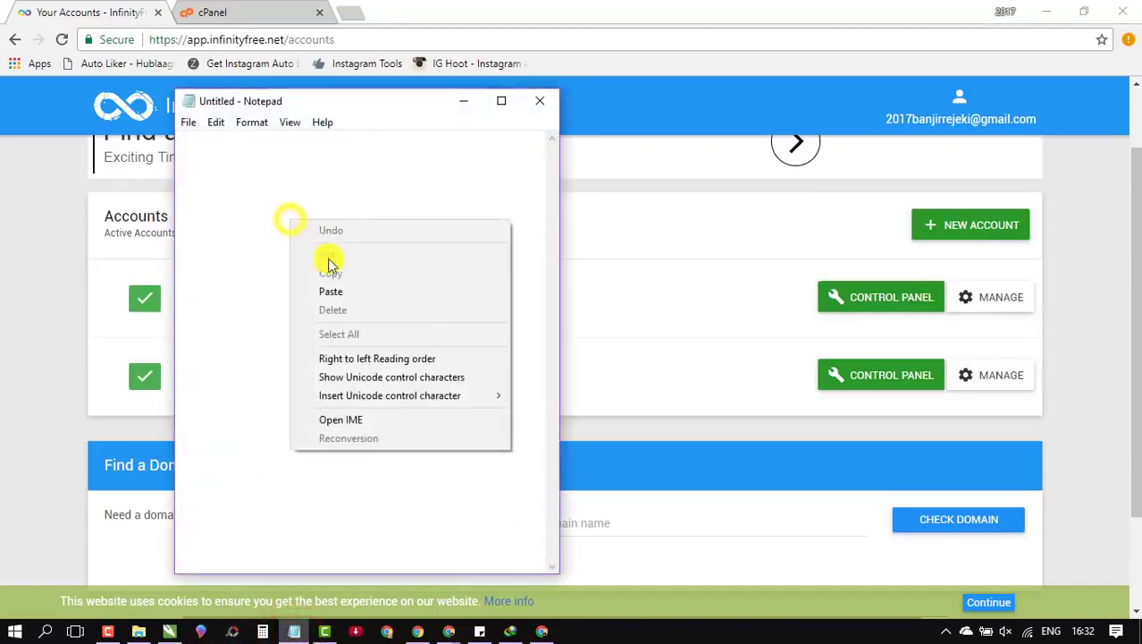
click(358, 291)
drag(558, 174, 747, 173)
click(251, 121)
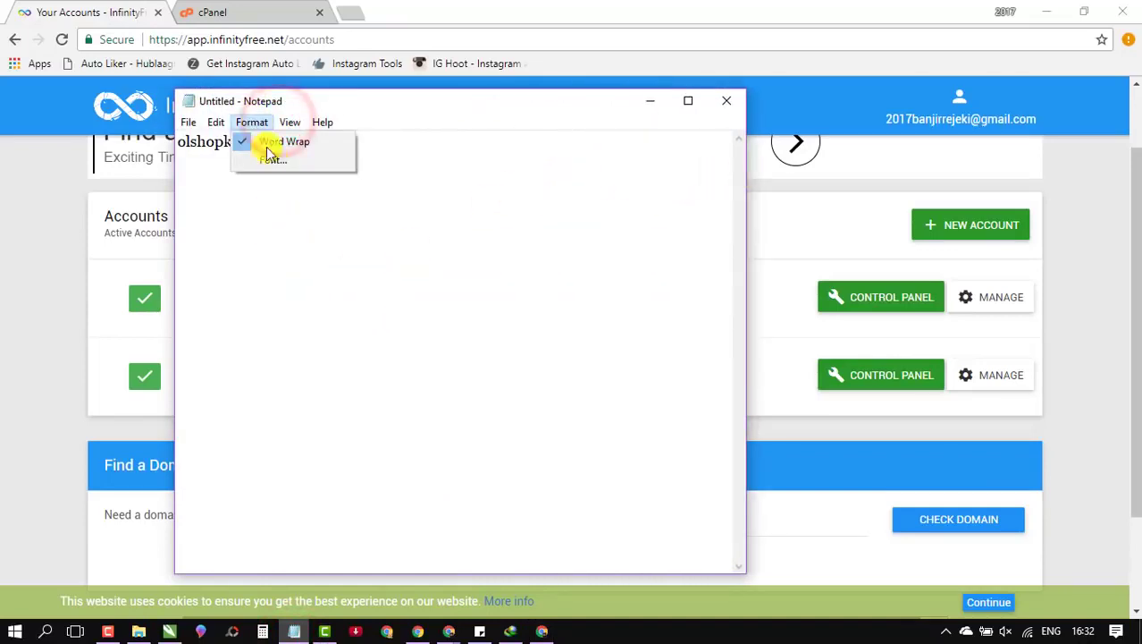
click(273, 158)
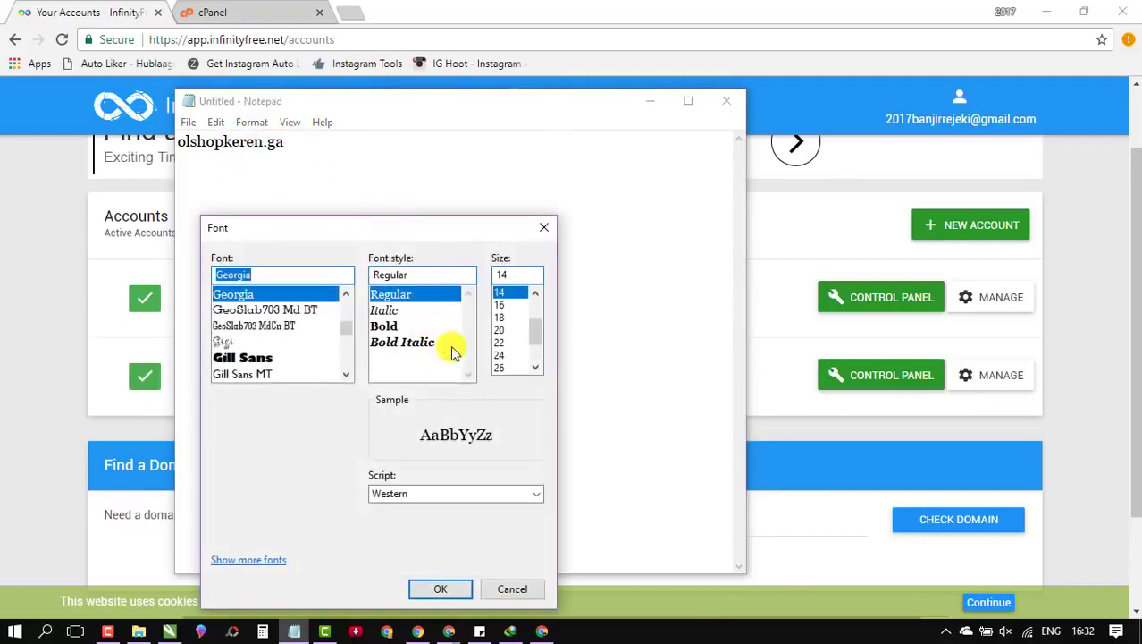
click(509, 329)
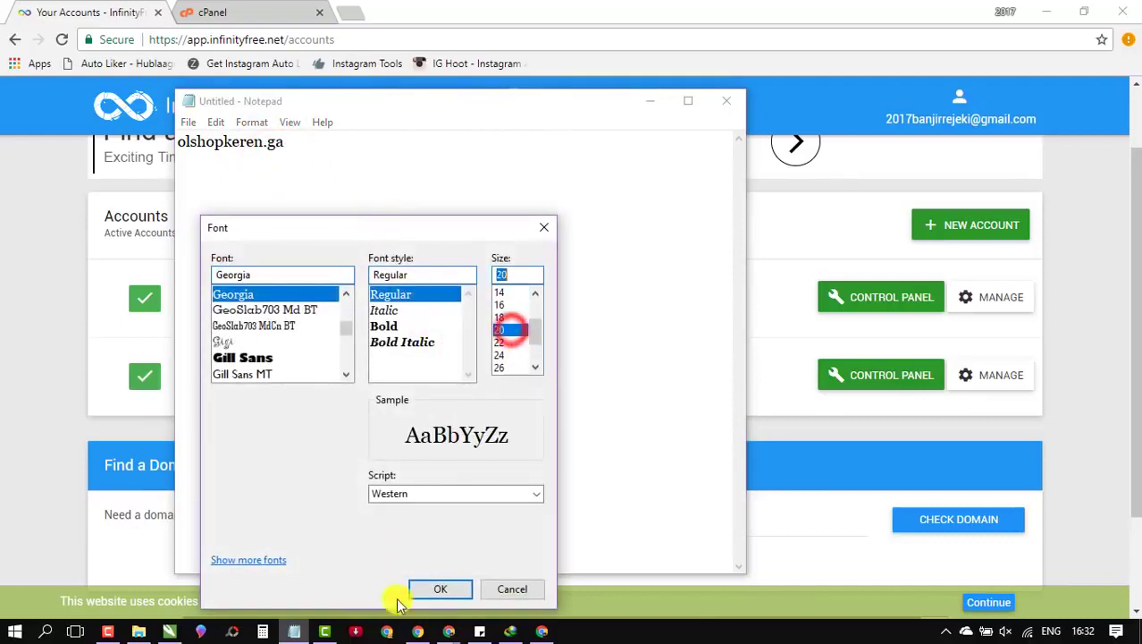
click(442, 588)
drag(559, 101, 559, 84)
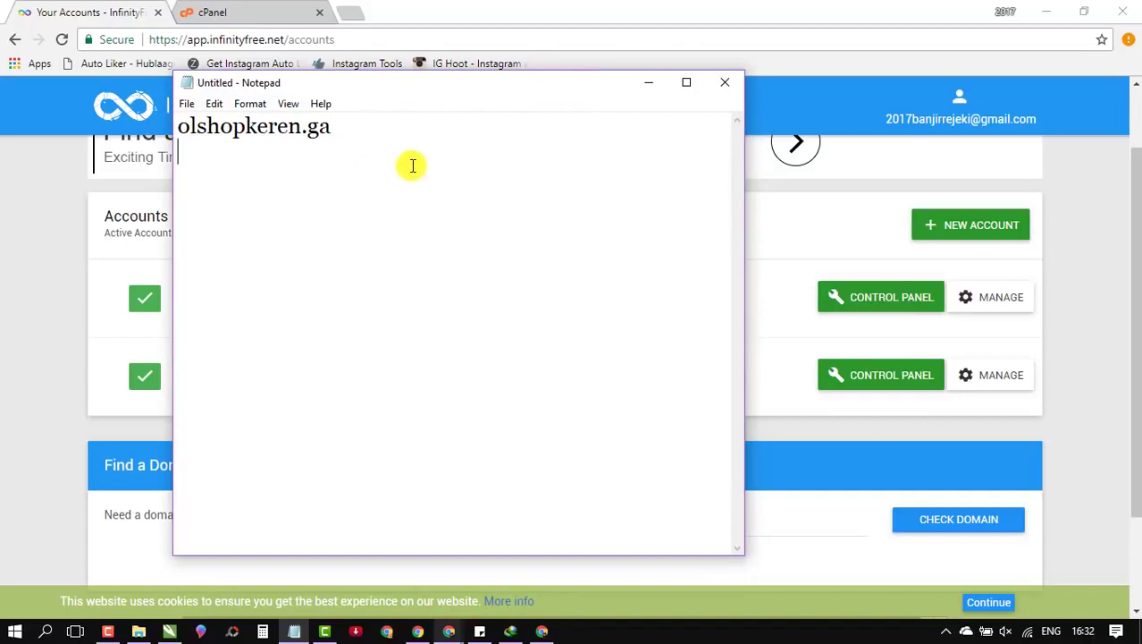
Step: Add a second line reading blog >> olshopkeren.ga/blog
key(Return)
key(ctrl+v)
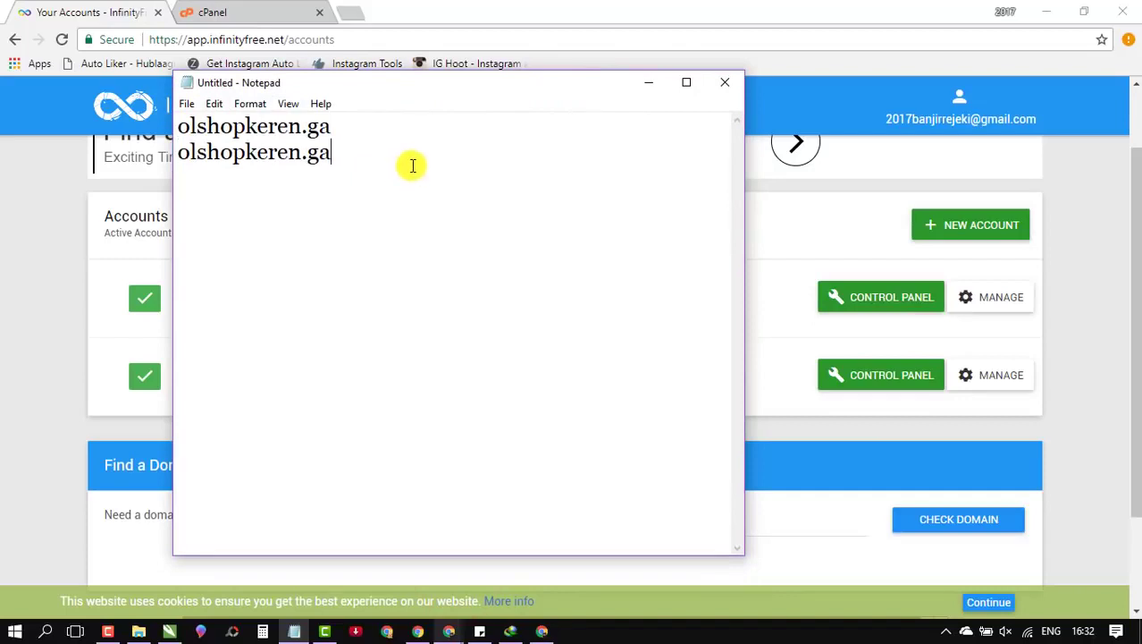
click(180, 156)
text(t)
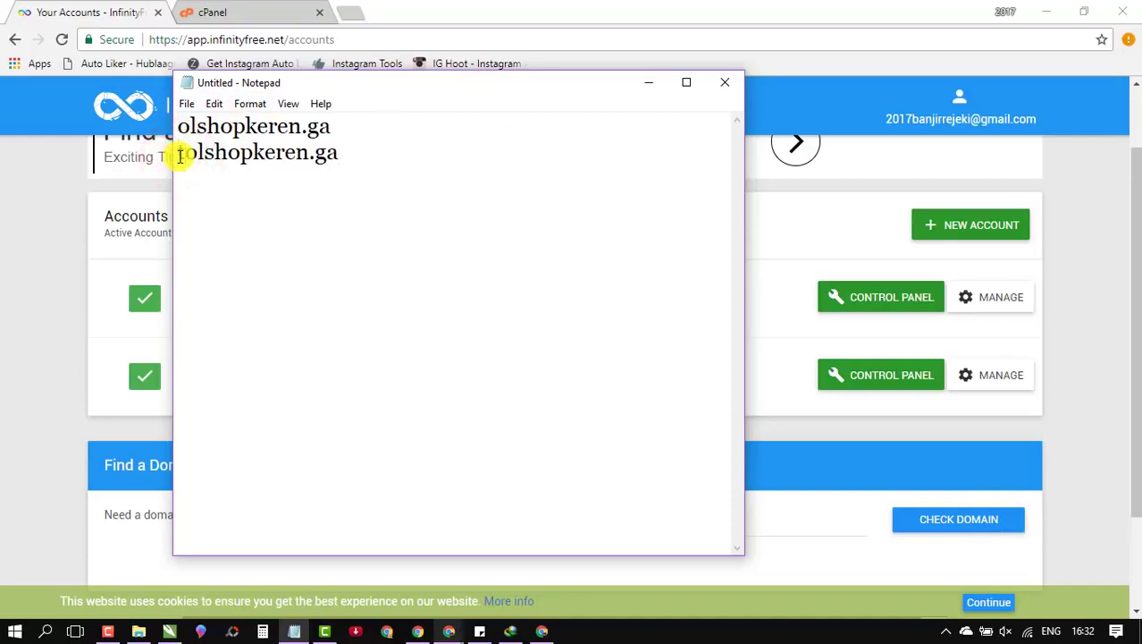
key(BackSpace)
text(blog )
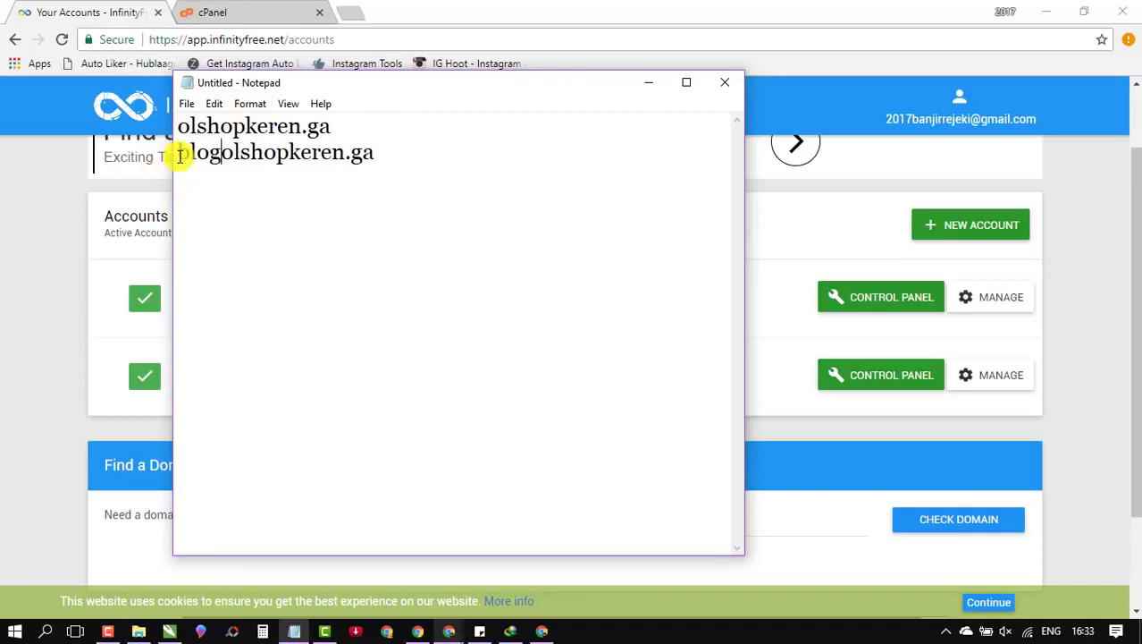
text(>>)
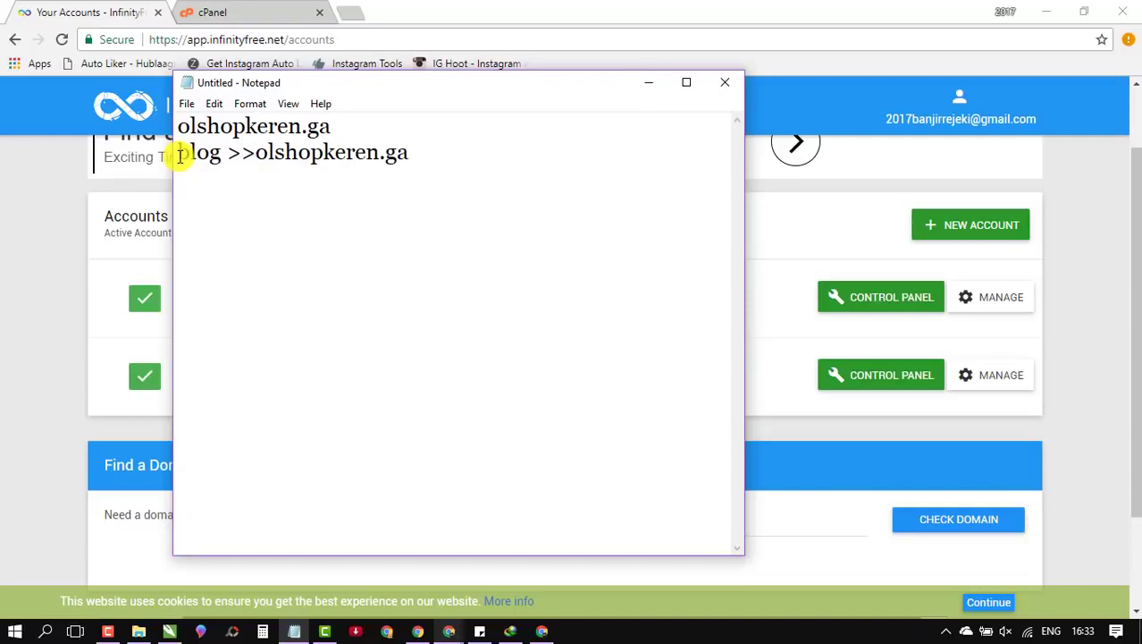
click(453, 149)
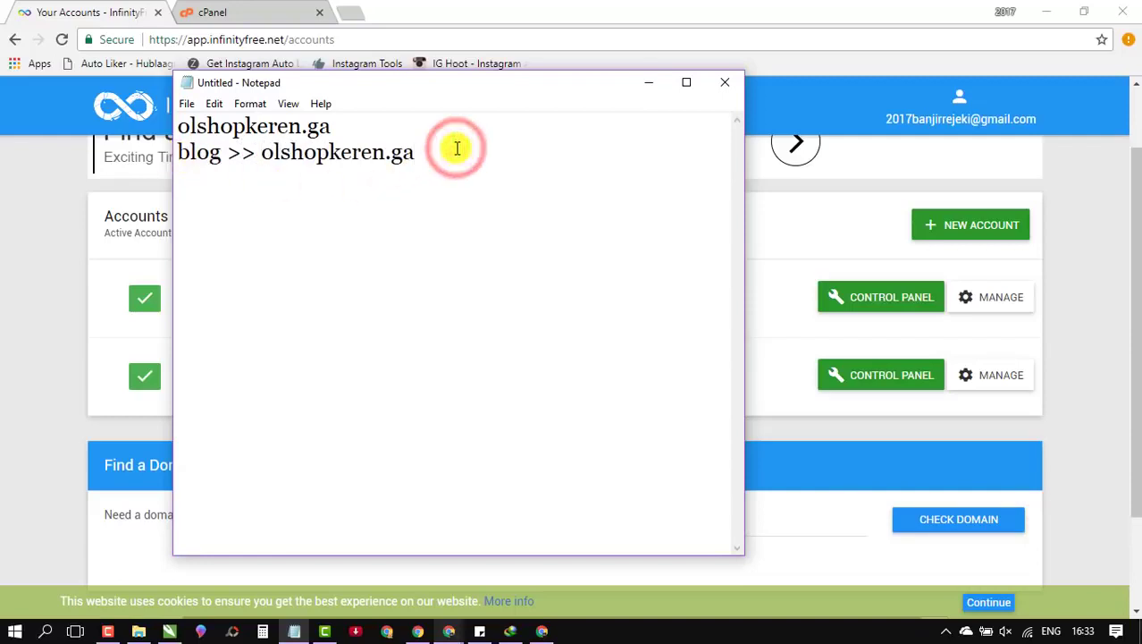
text(/blog)
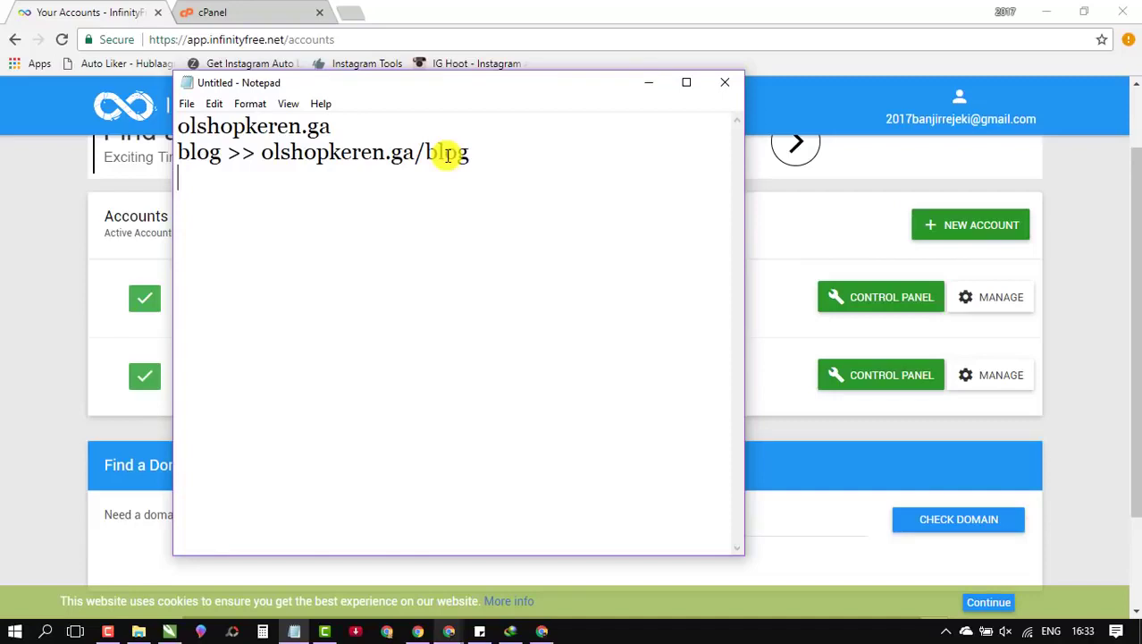
Step: Add a third line reading landinpage >> olshopkeren.ga/landingpage
text(landinpa)
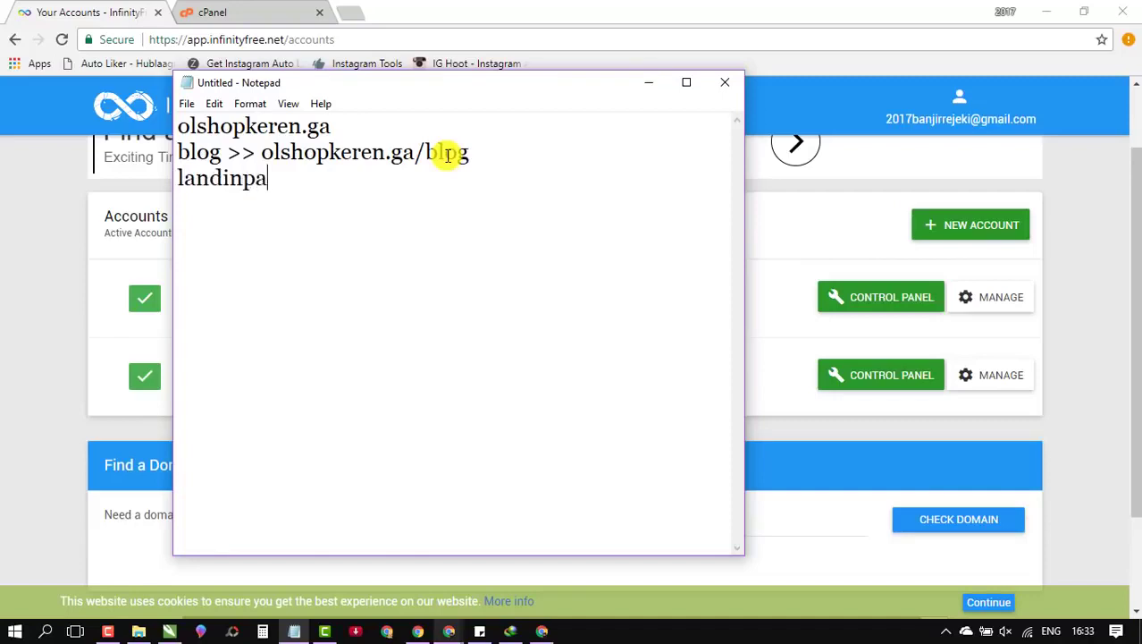
text(ge >>)
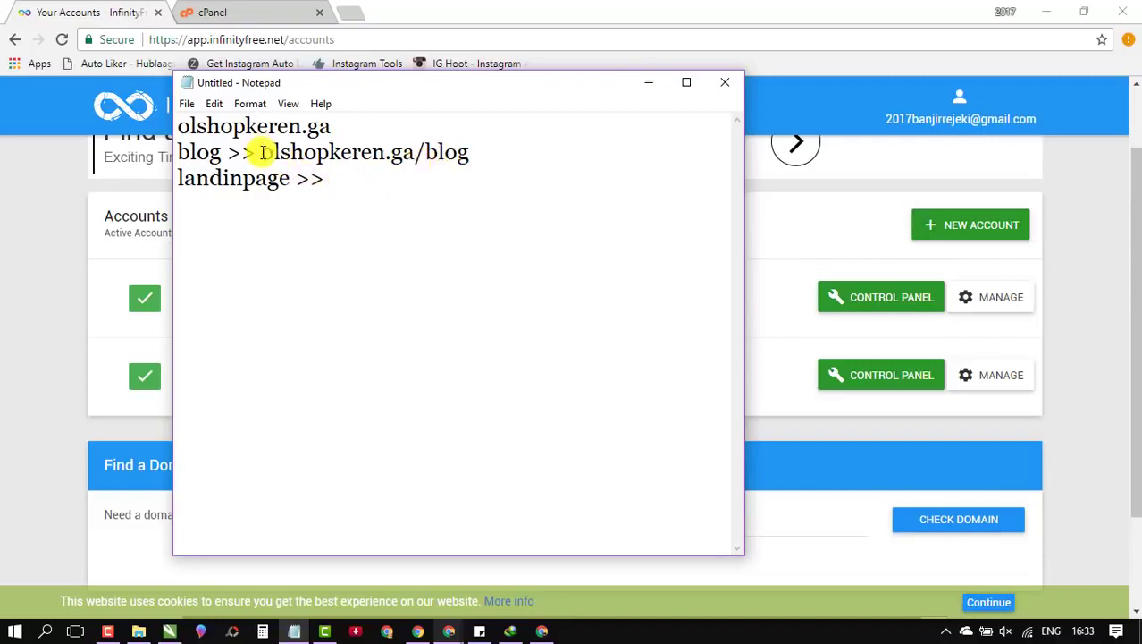
key(ctrl+v)
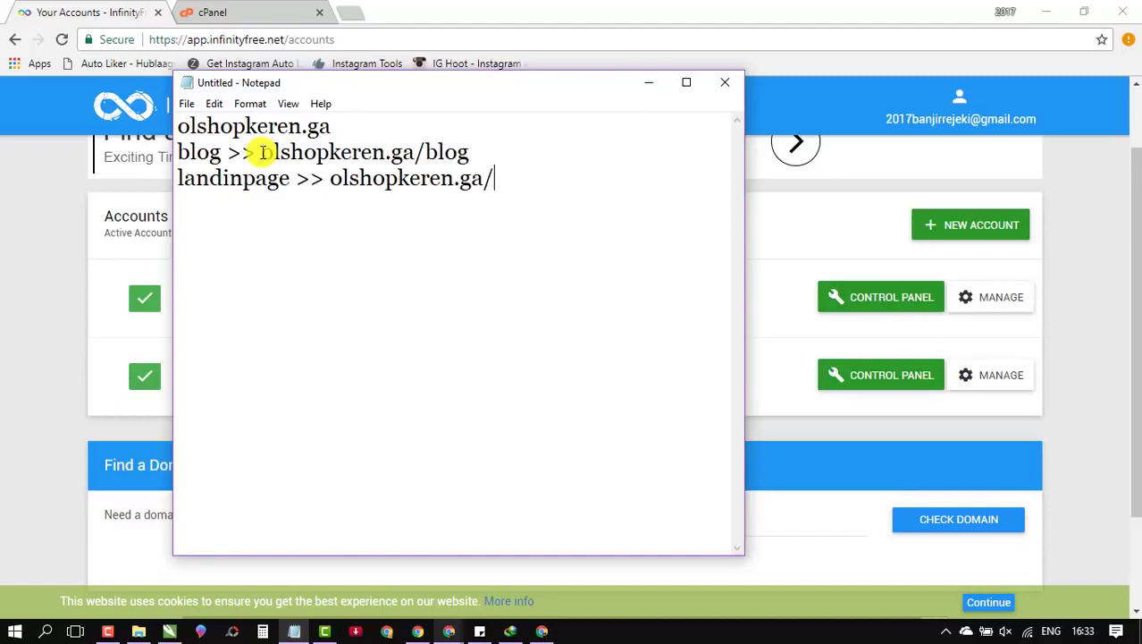
text(/landingpage)
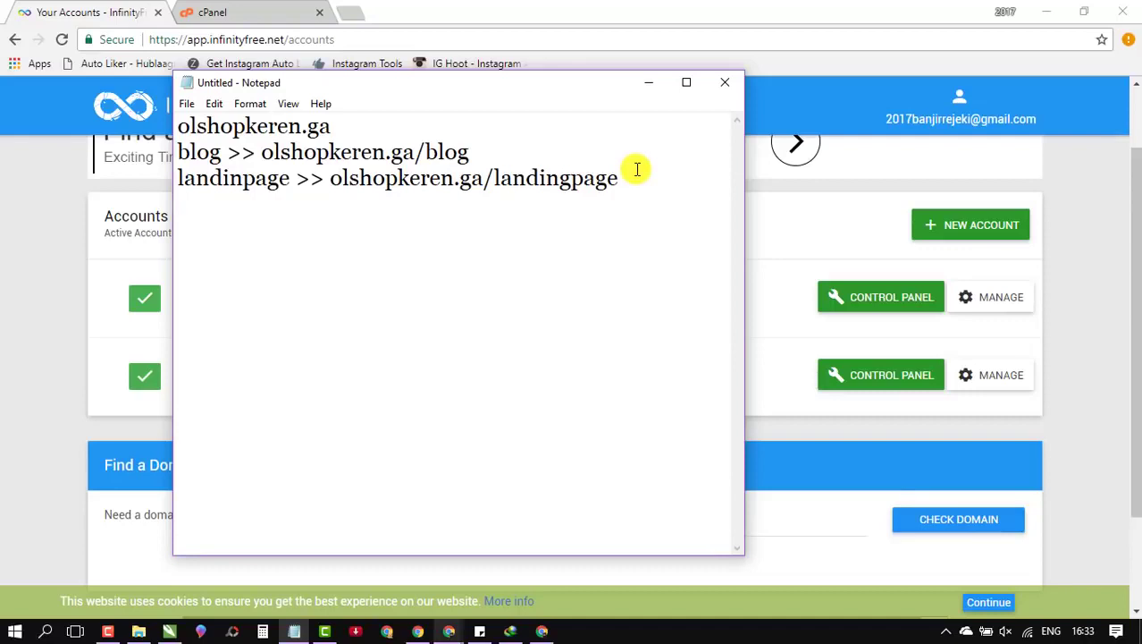
Step: Add a fourth line reading profile >> olshopkeren.ga/profile
key(ctrl+v)
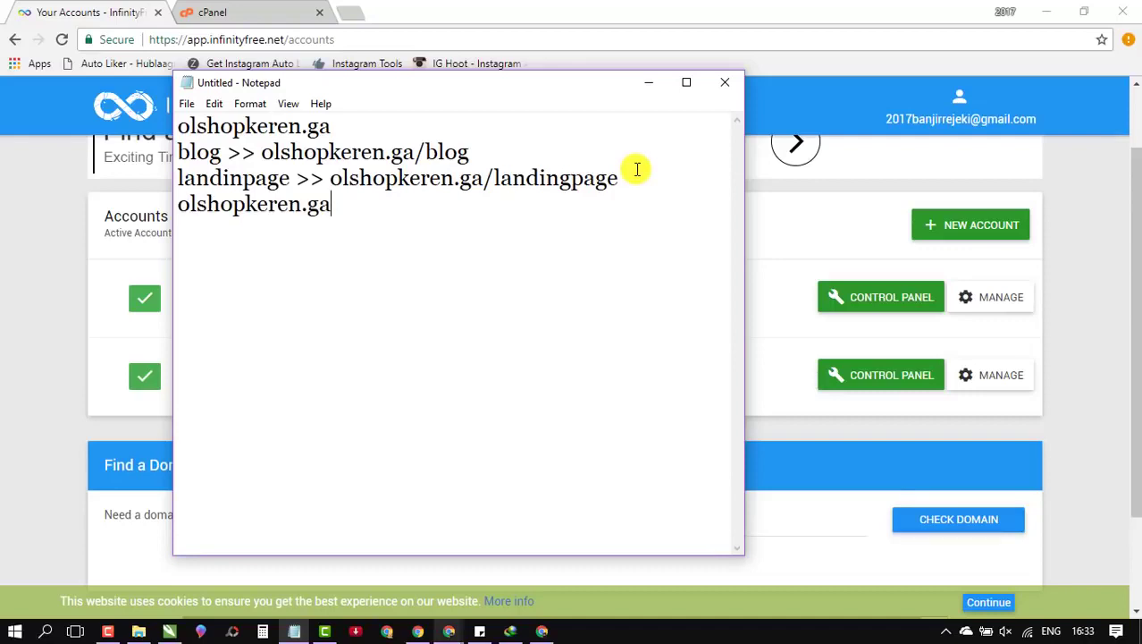
drag(337, 205, 182, 206)
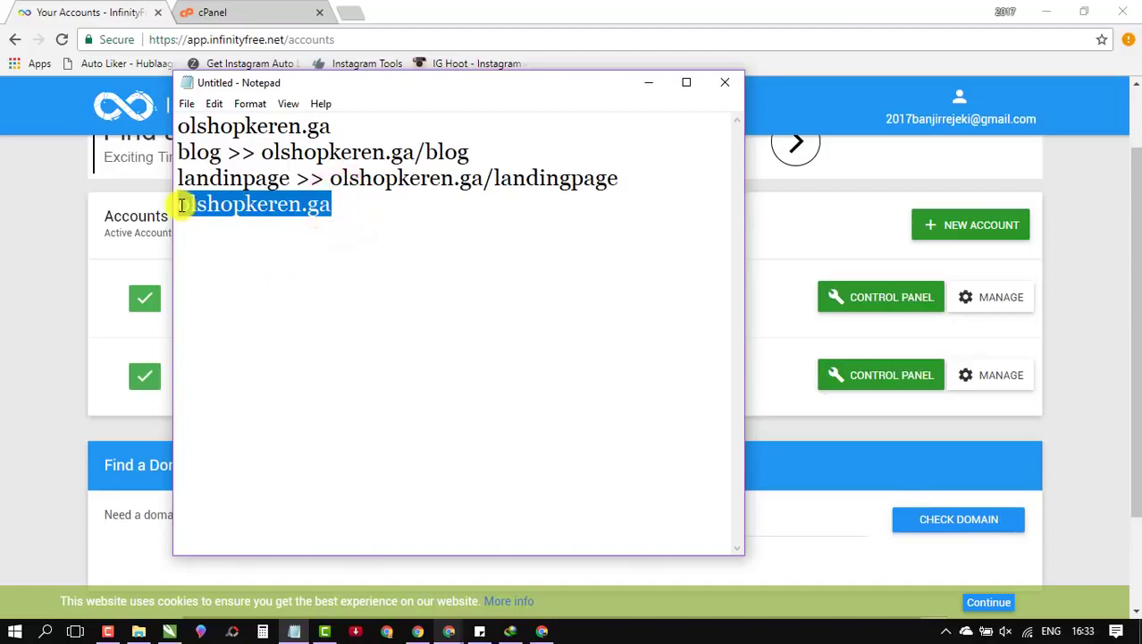
key(Left)
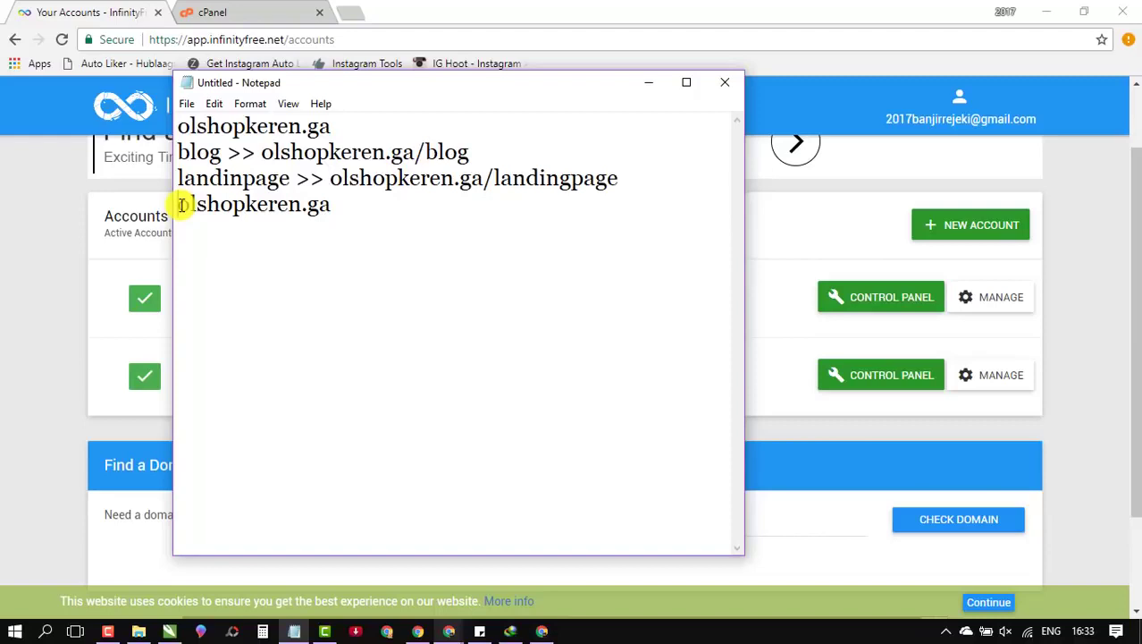
text(h)
text(rofile)
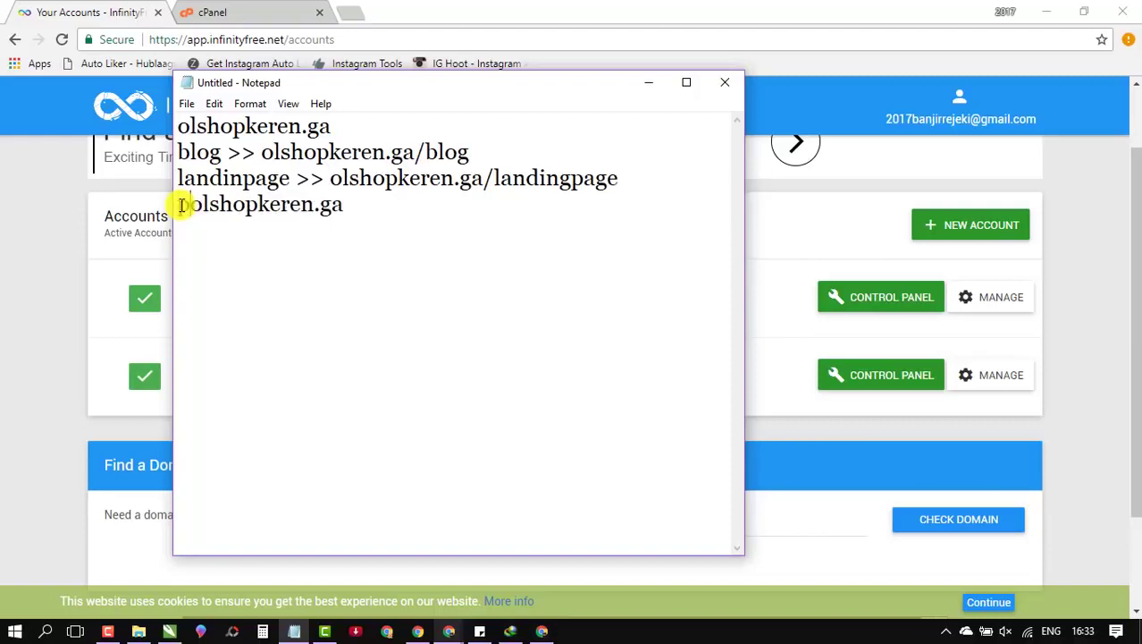
text( >>)
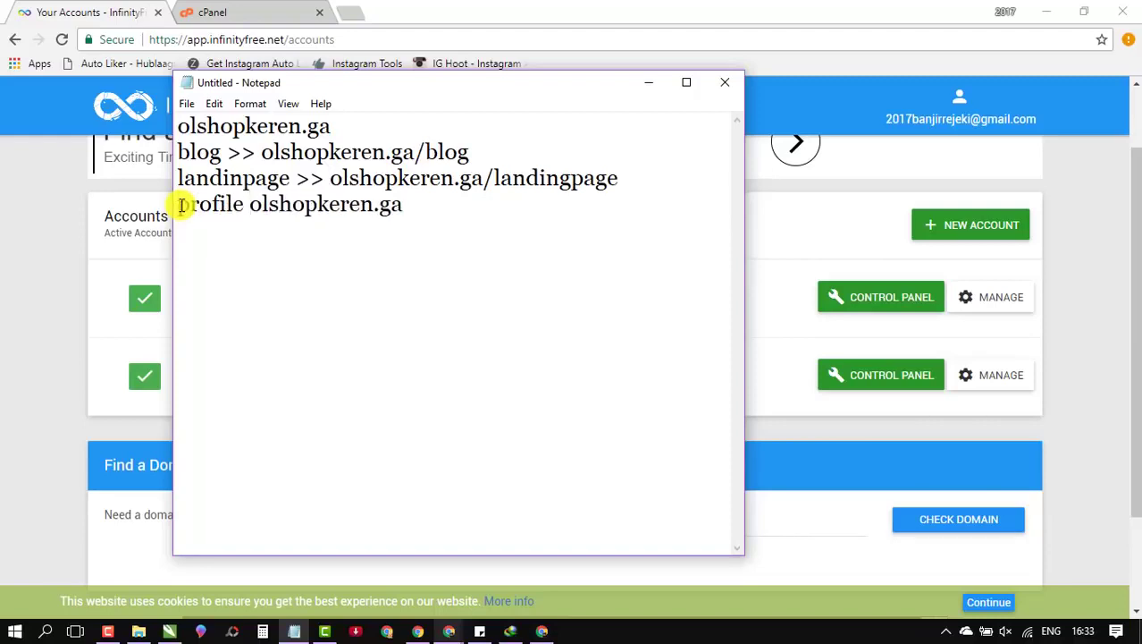
click(494, 196)
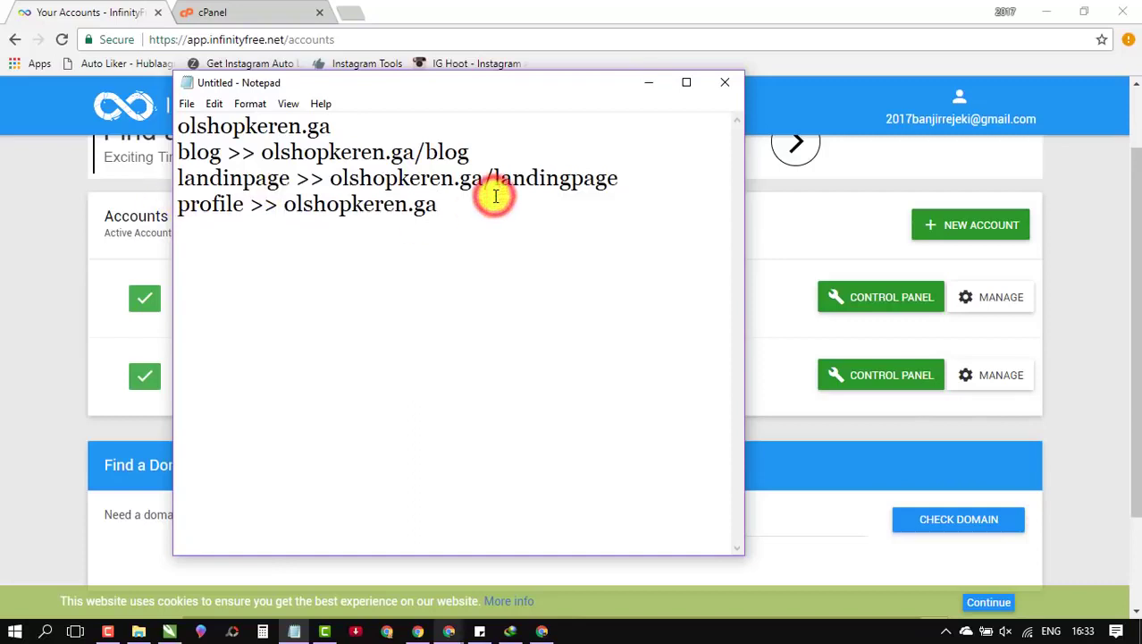
text(/profile)
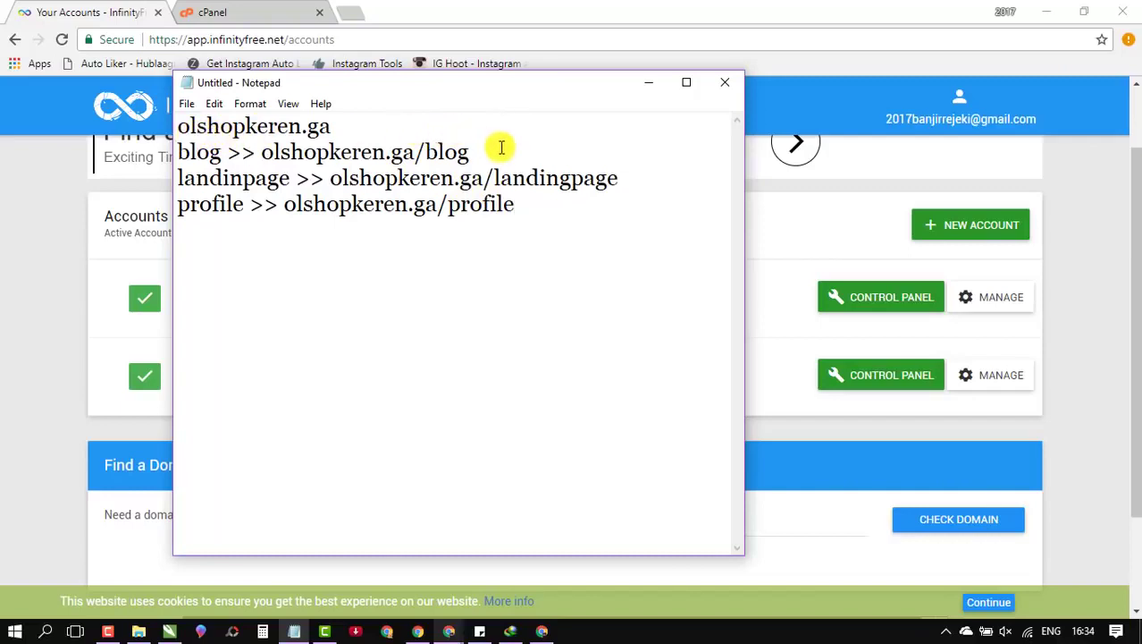
Step: Prefix the mappings with 'tema', making line four 'tema company profile'
click(178, 152)
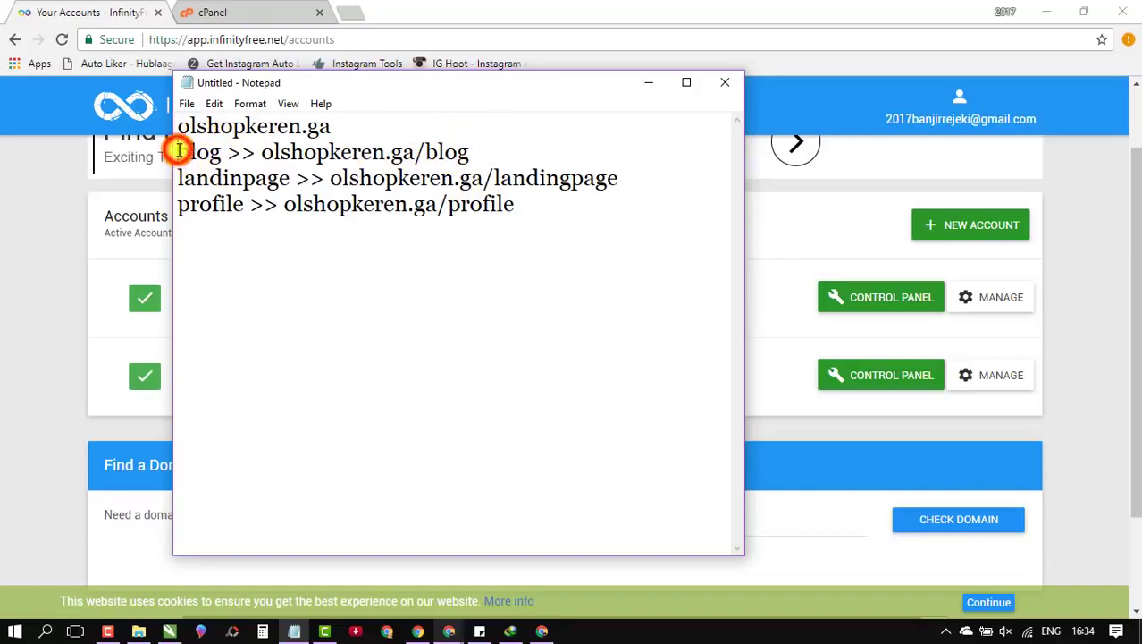
text(ema)
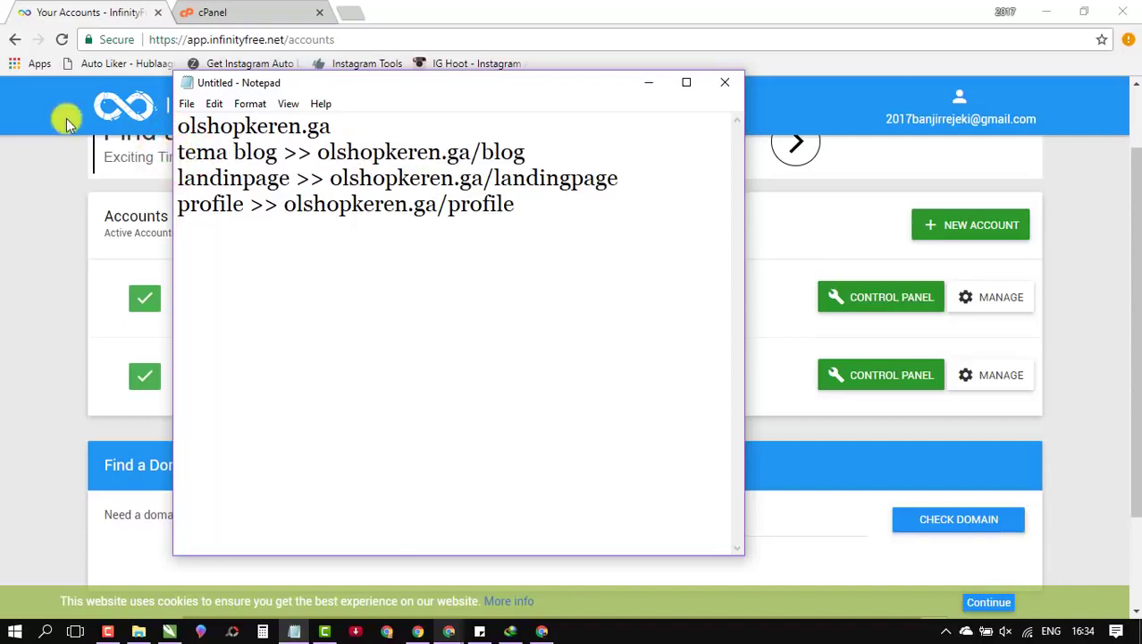
click(176, 178)
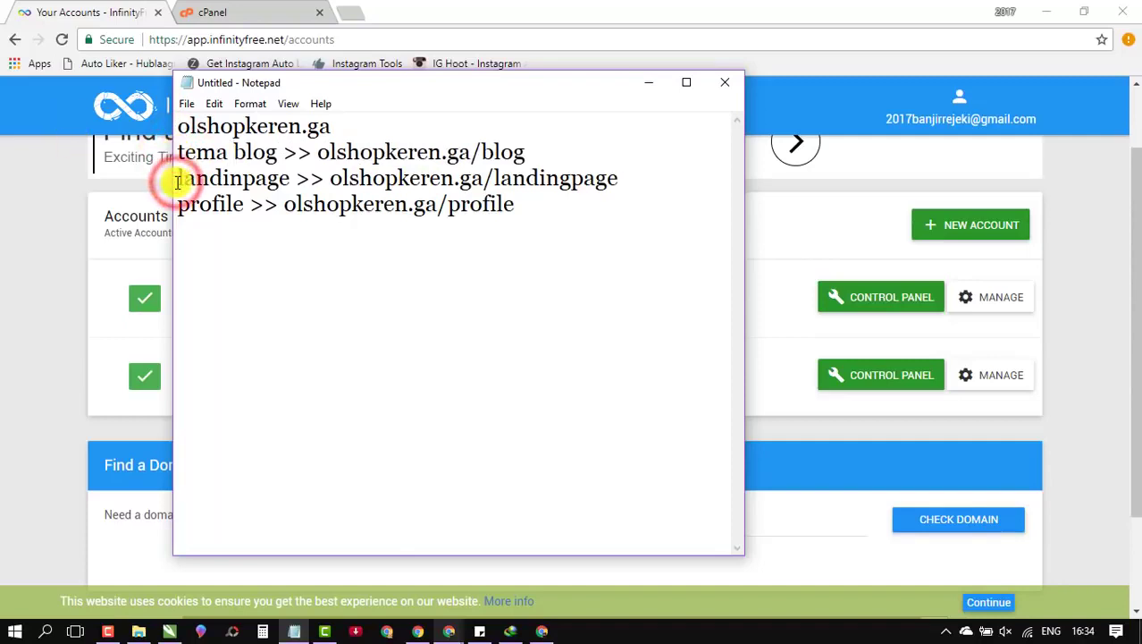
text(tema )
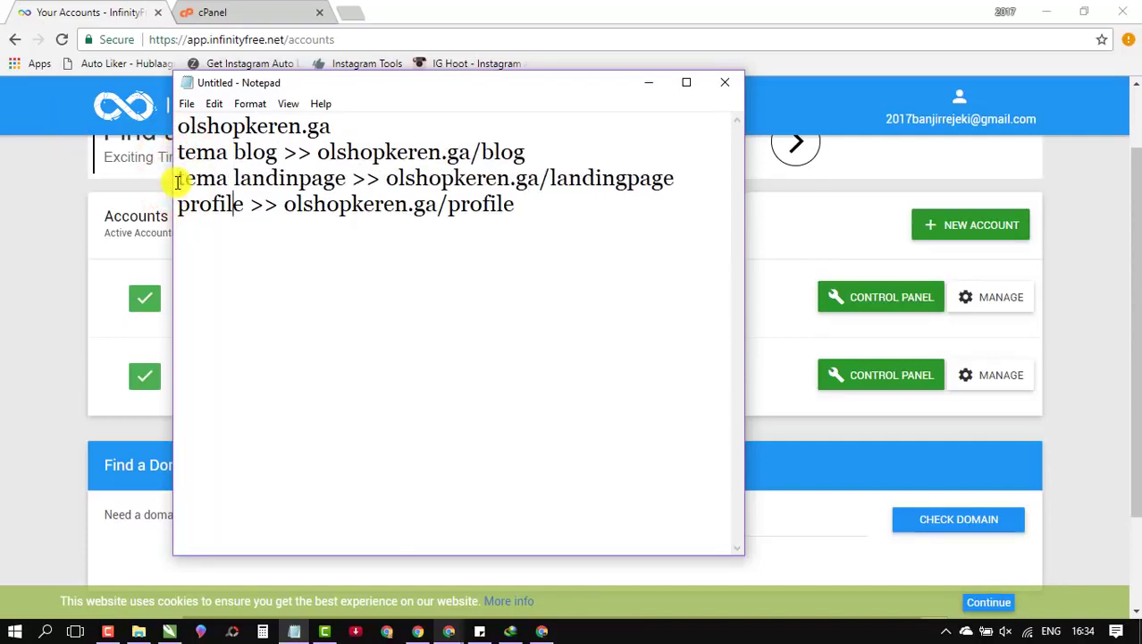
text(tema com)
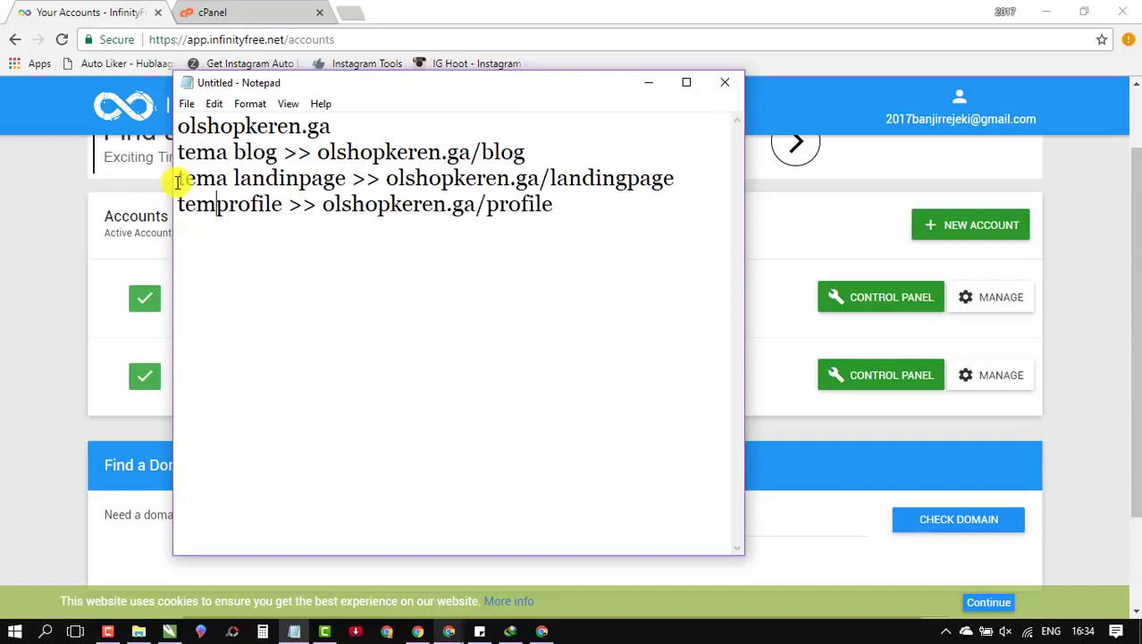
text(pany)
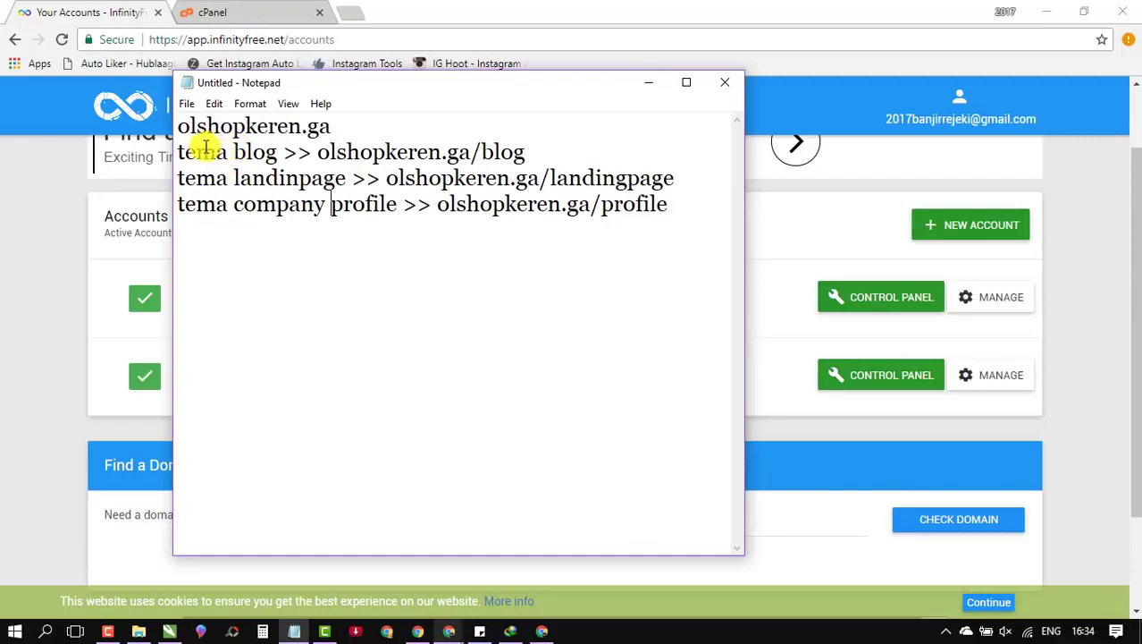
drag(178, 150, 318, 152)
click(492, 122)
drag(178, 152, 517, 148)
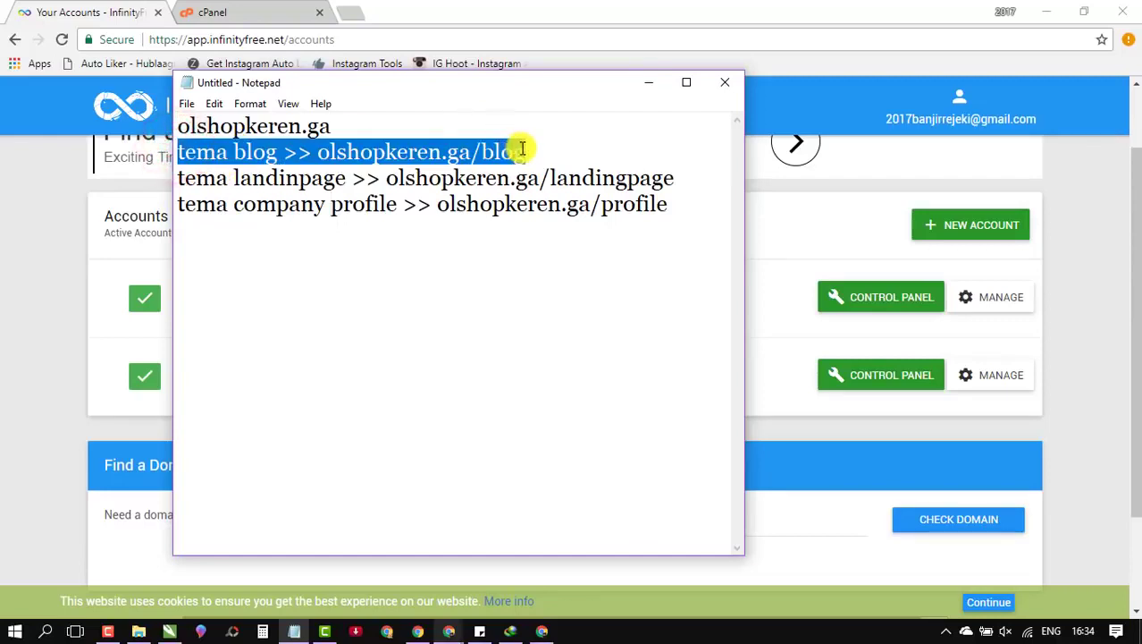
click(525, 152)
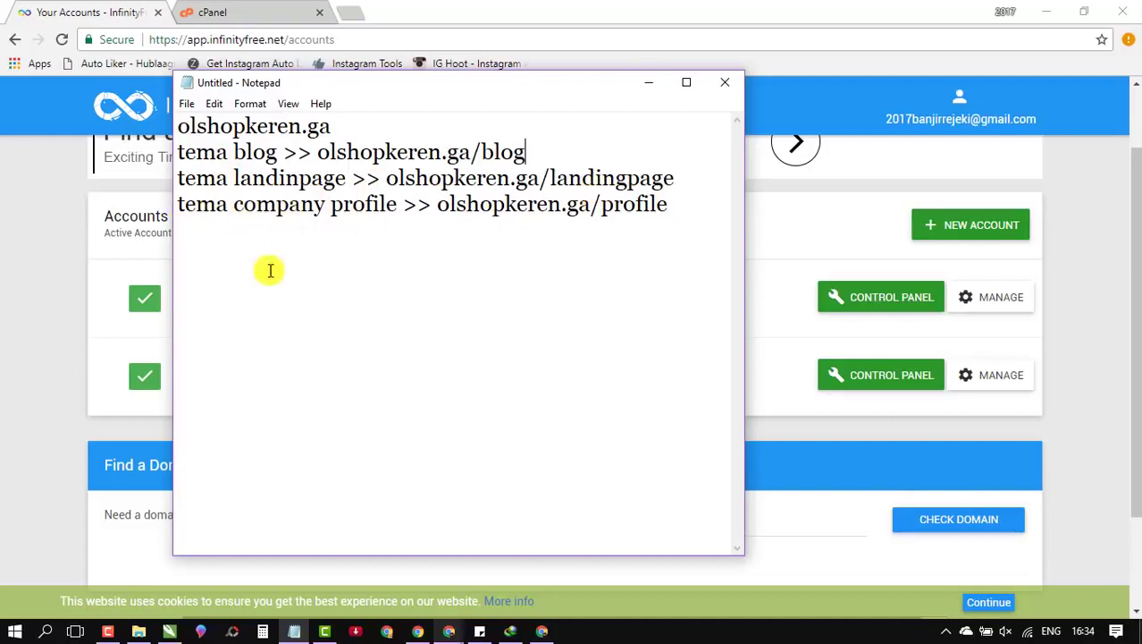
Step: Open the olshopkeren.ga cPanel and scroll down to its Software section
click(7, 322)
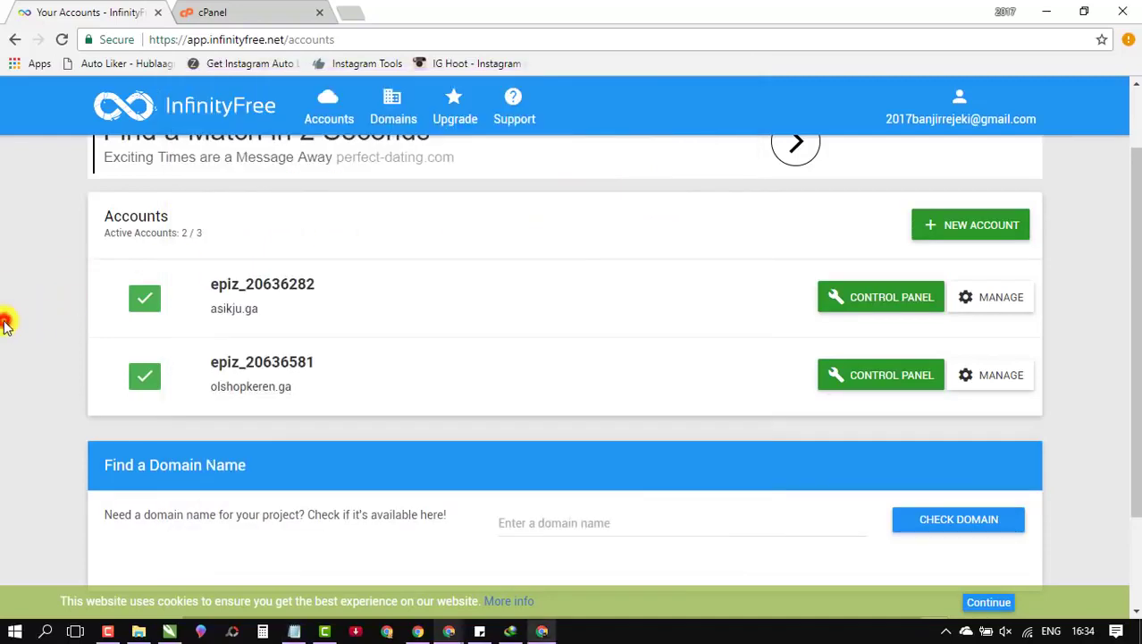
click(219, 12)
click(119, 13)
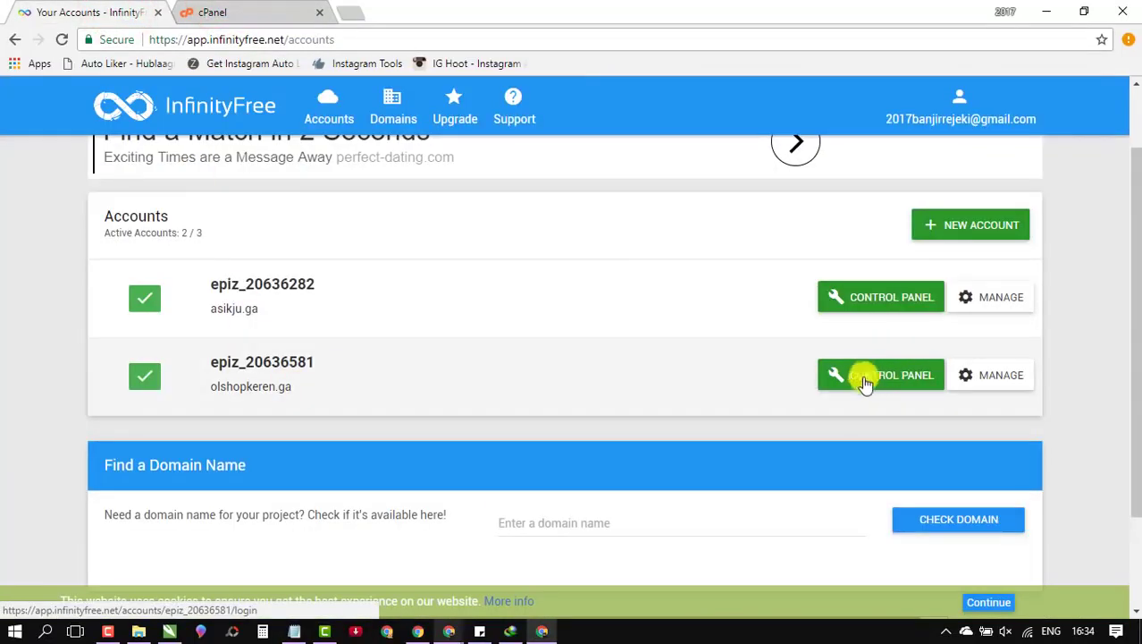
click(798, 393)
click(215, 11)
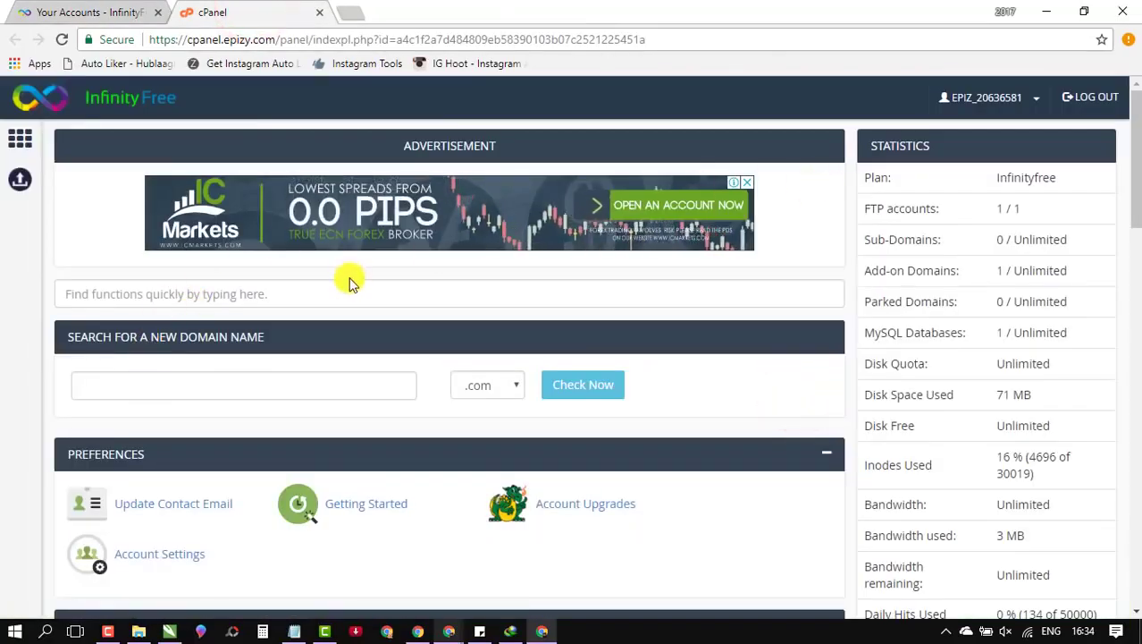
scroll(349, 281, down, 4)
scroll(342, 288, down, 7)
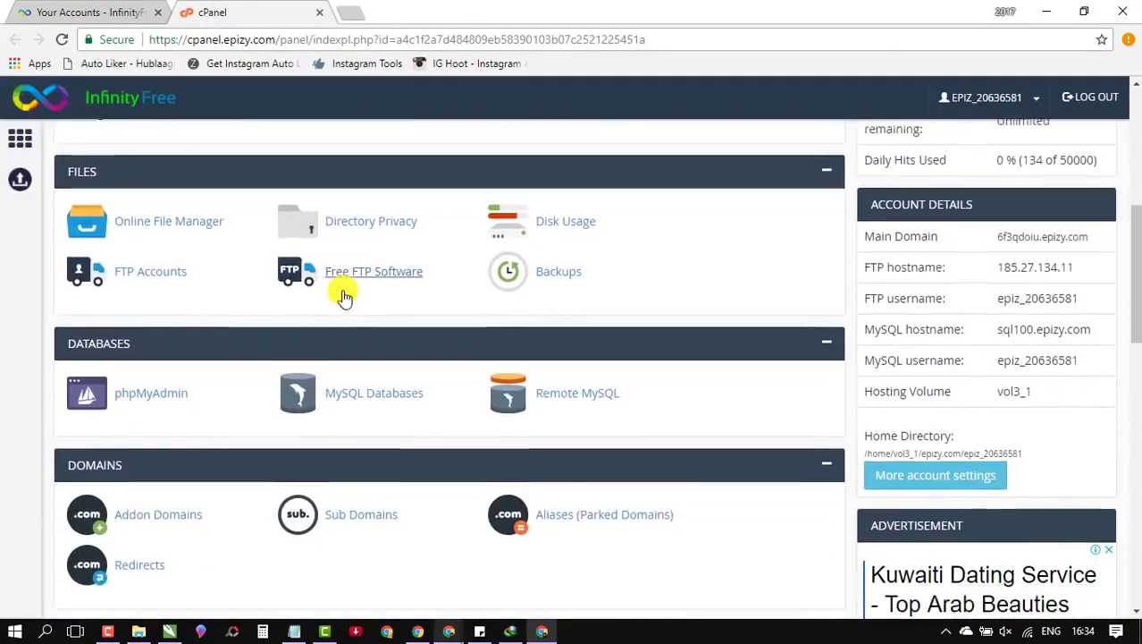
scroll(344, 296, down, 4)
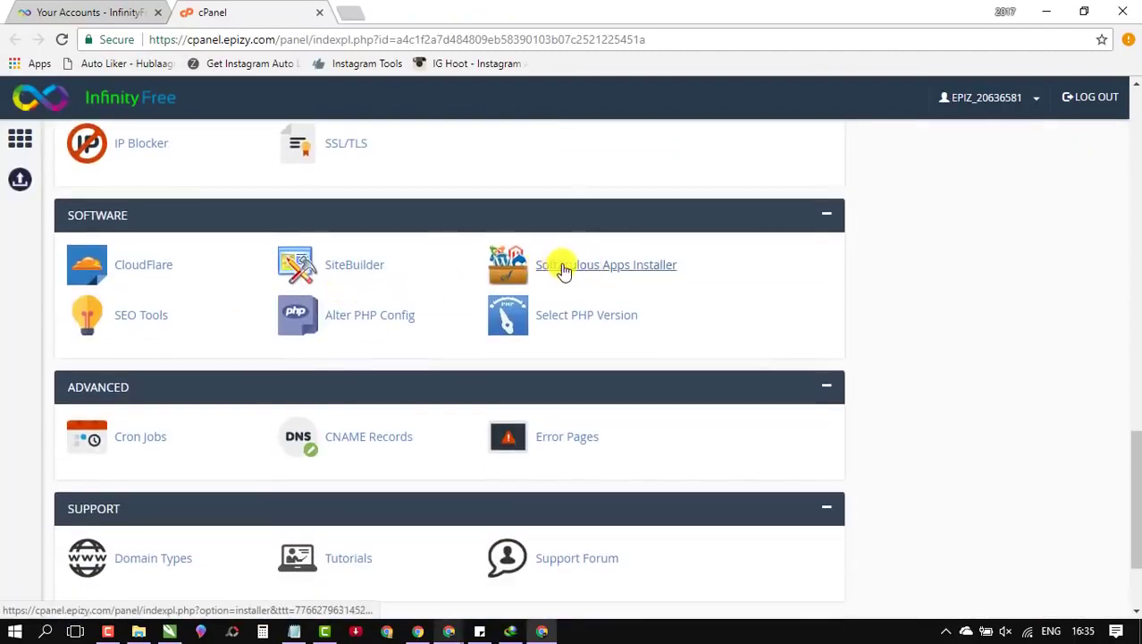
Step: Launch Softaculous and start a WordPress install from the Top Scripts list
click(670, 273)
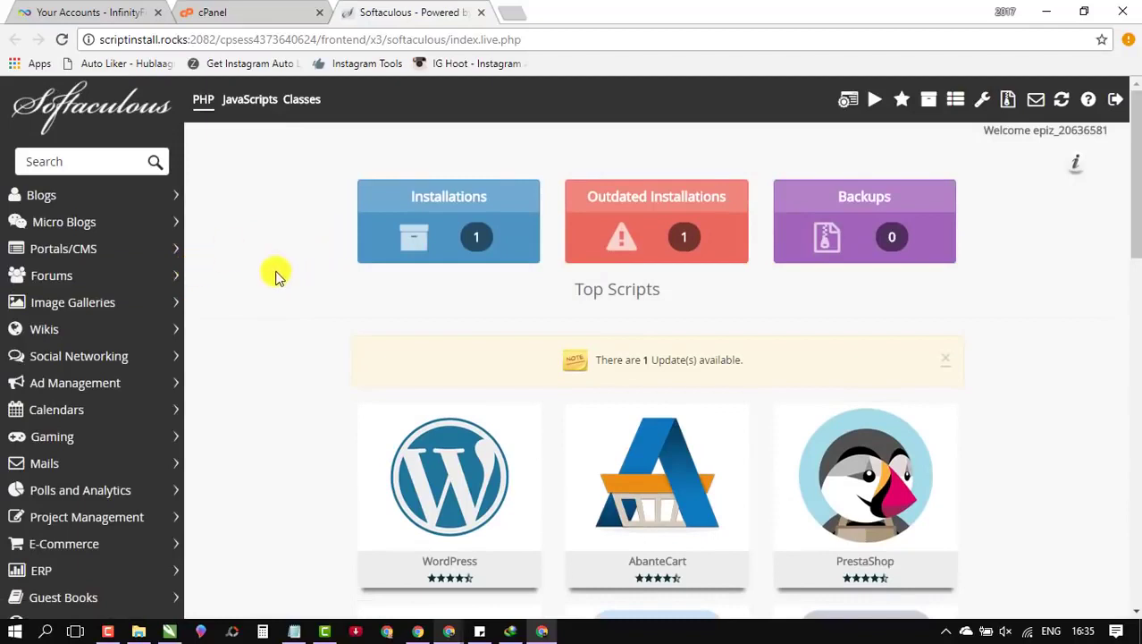
scroll(273, 280, down, 2)
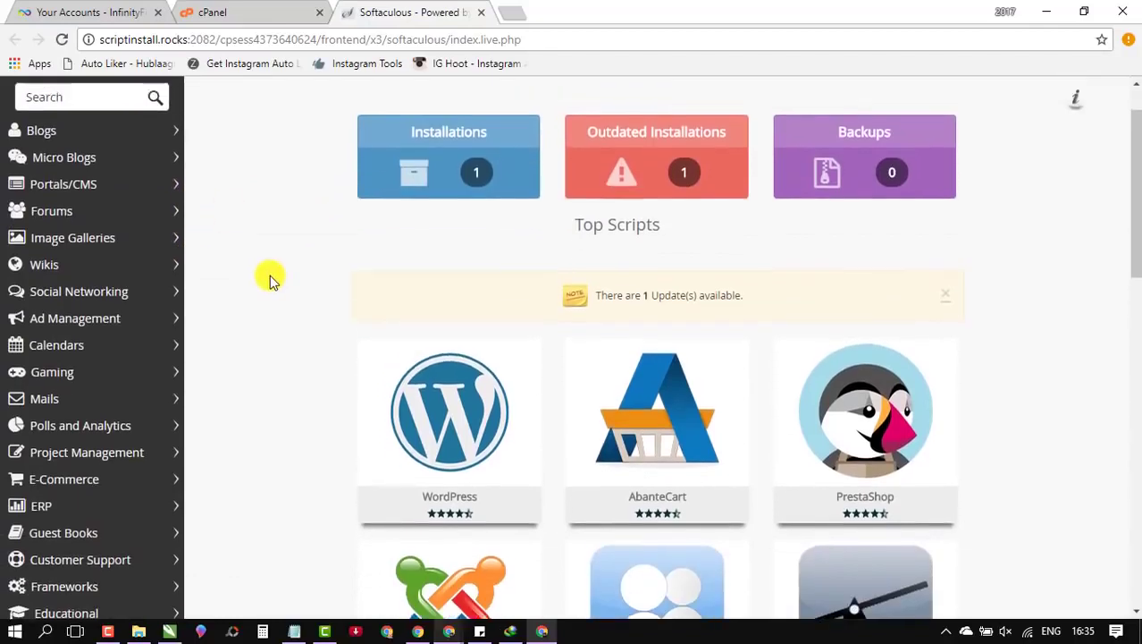
scroll(272, 279, up, 2)
scroll(271, 278, down, 1)
scroll(286, 268, up, 1)
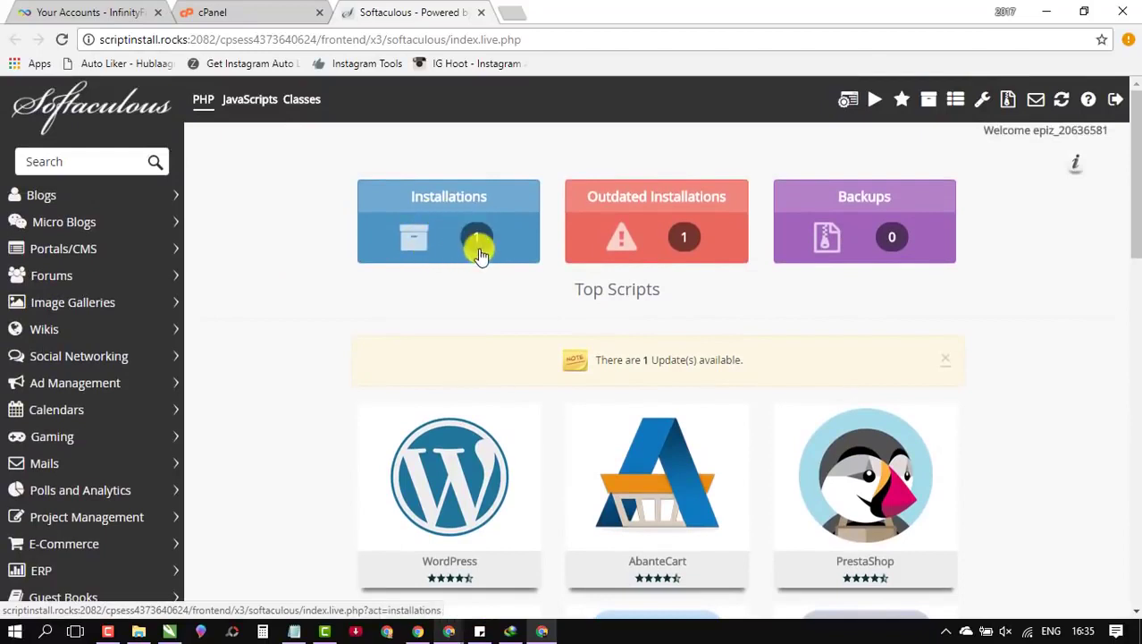
scroll(373, 380, down, 1)
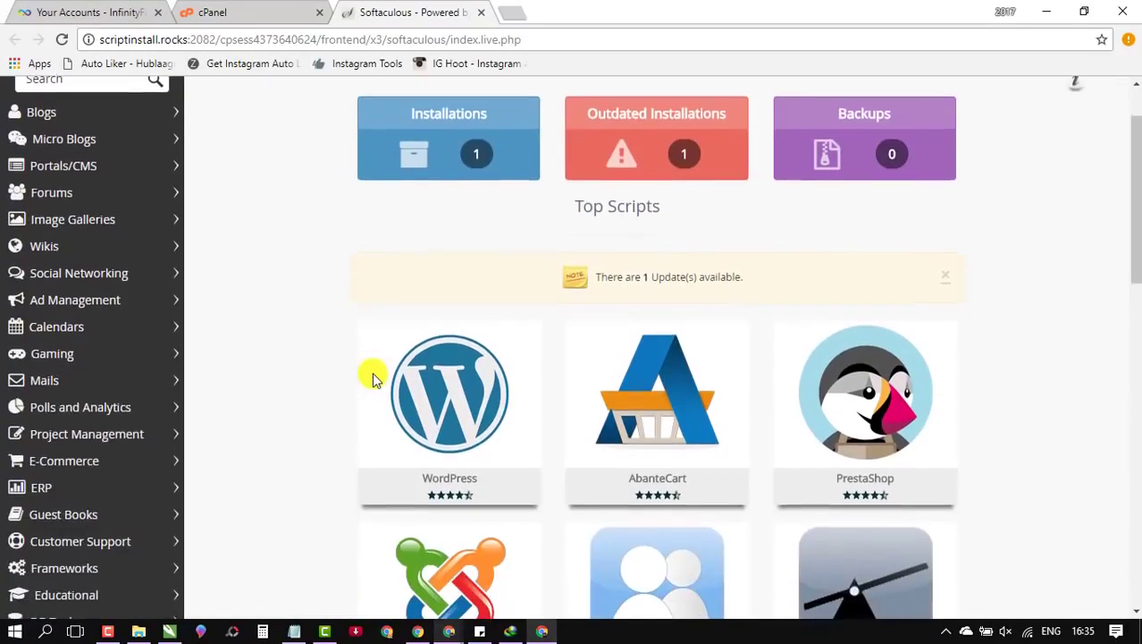
mouse_move(361, 379)
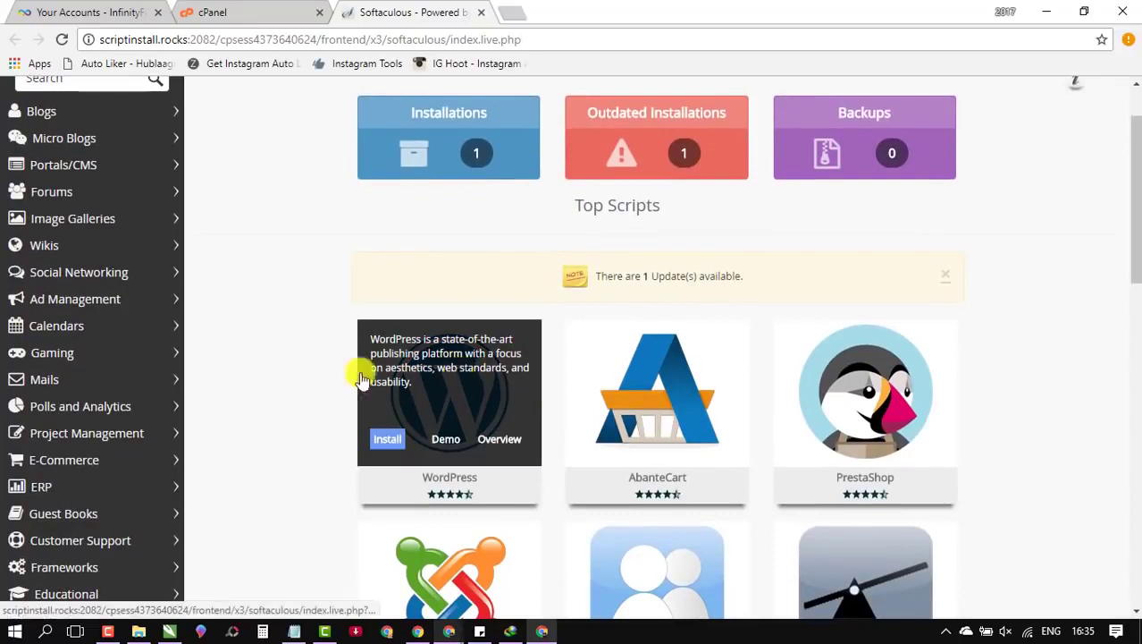
click(370, 445)
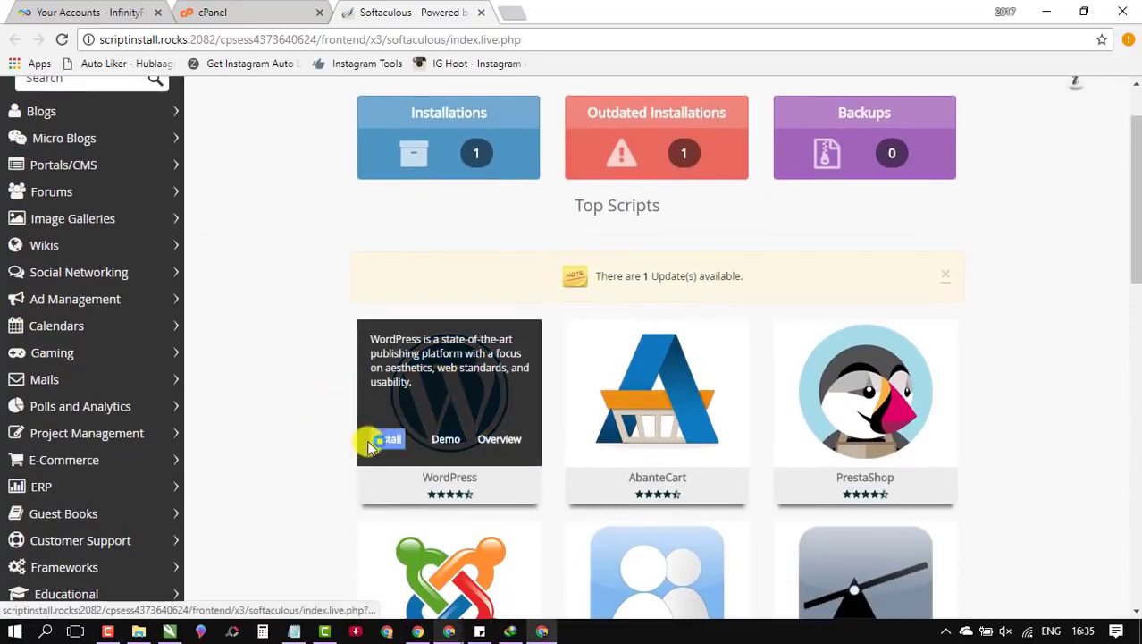
Step: Change the WordPress install directory for olshopkeren.ga from wp to promo
click(393, 444)
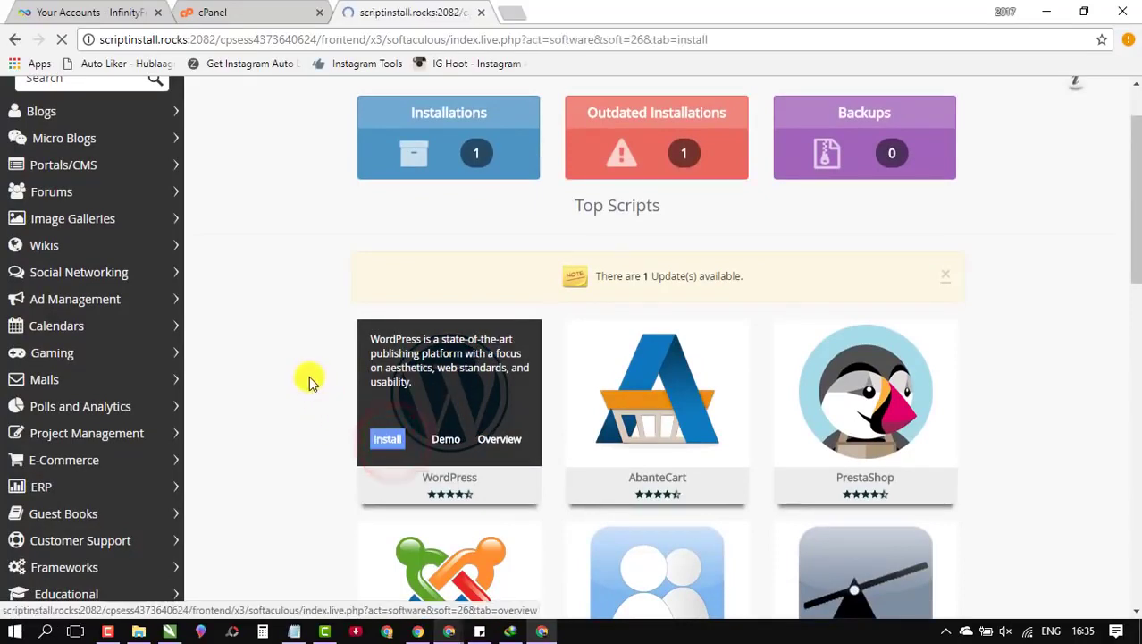
scroll(413, 339, down, 1)
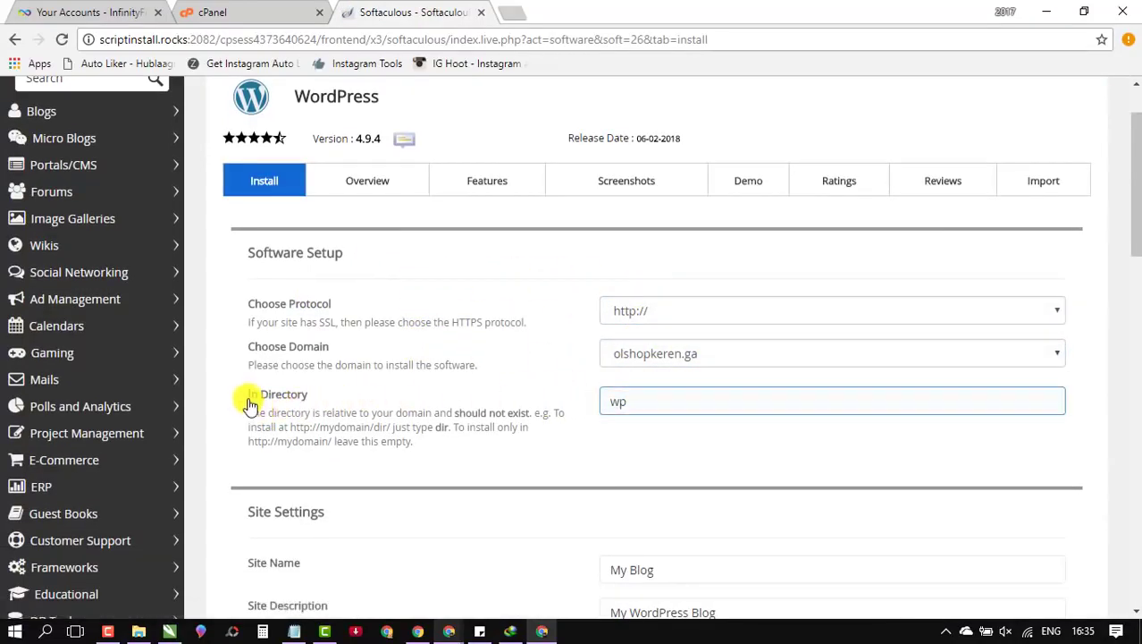
drag(249, 395, 353, 404)
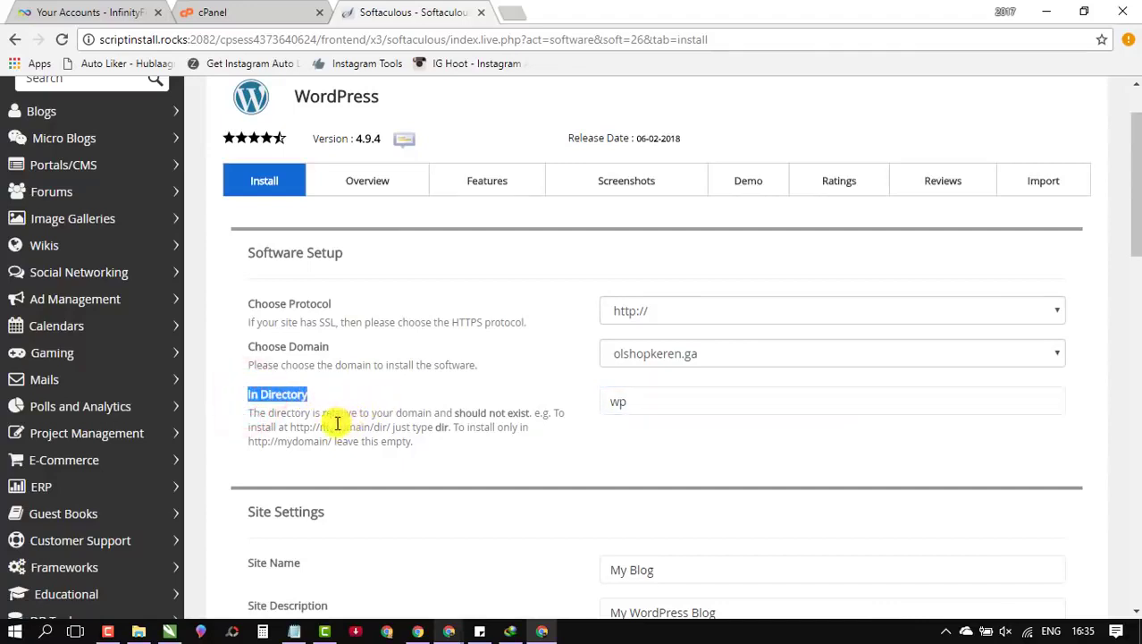
click(626, 409)
click(619, 405)
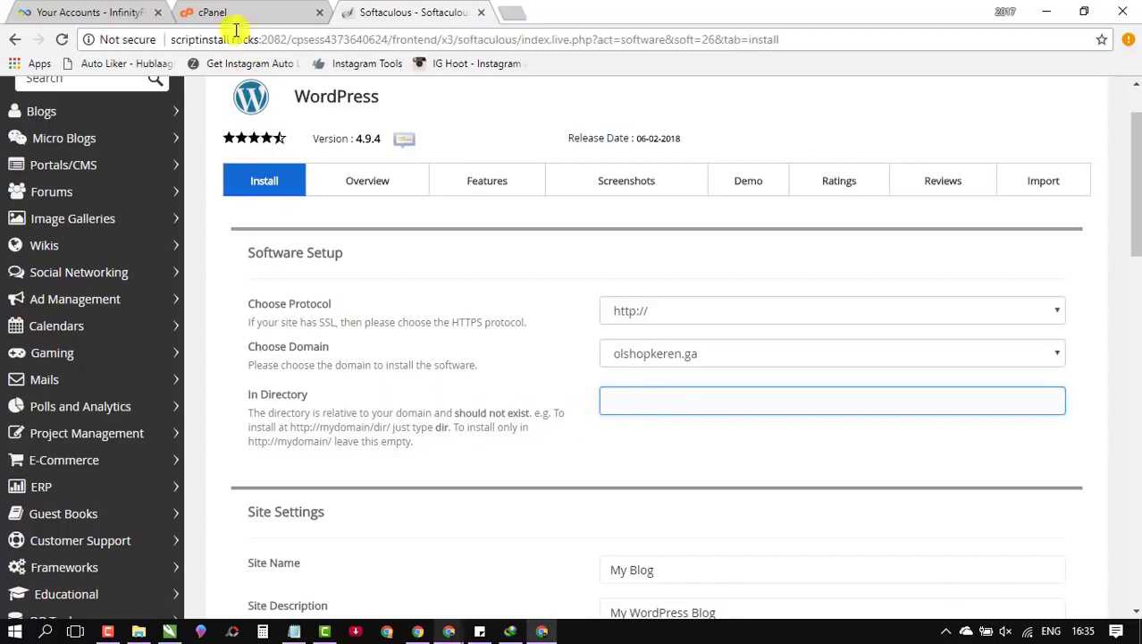
click(294, 631)
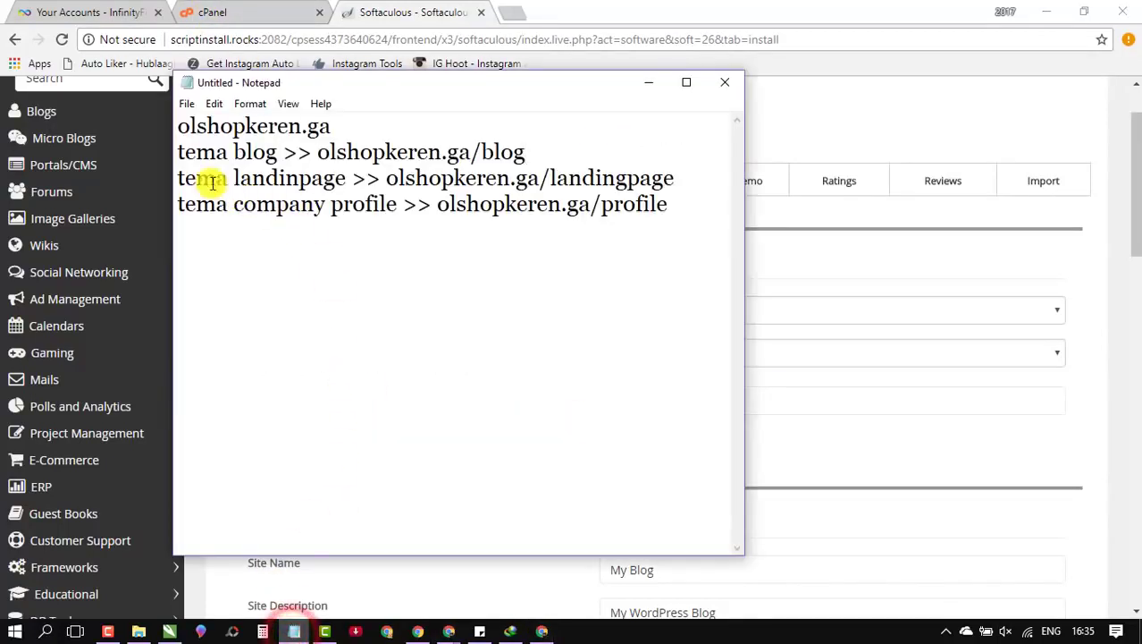
click(840, 250)
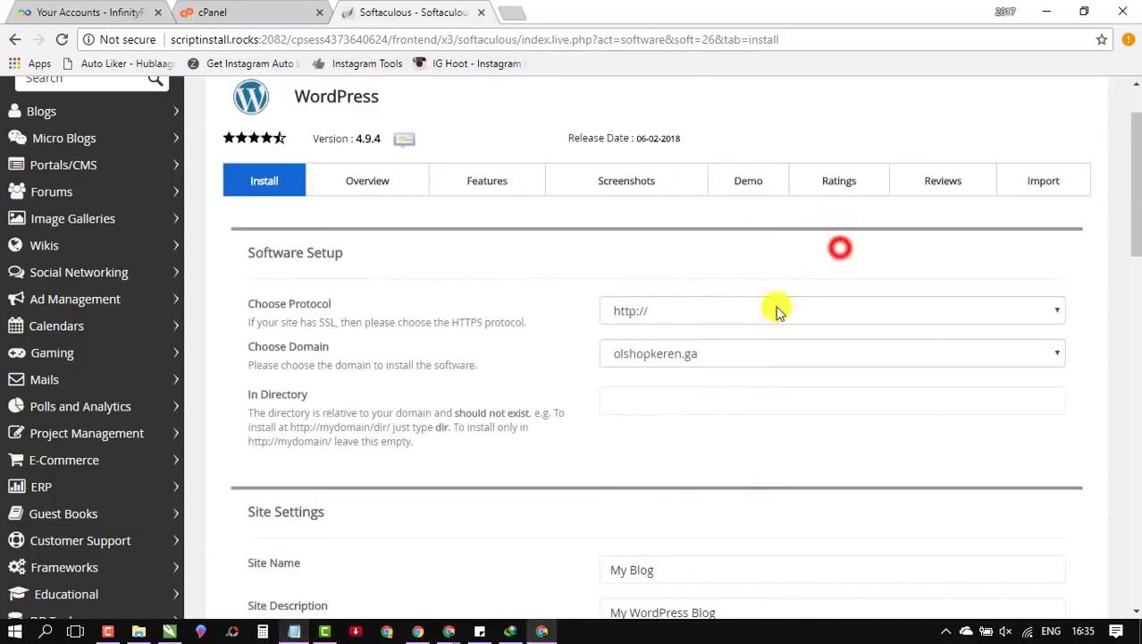
click(655, 401)
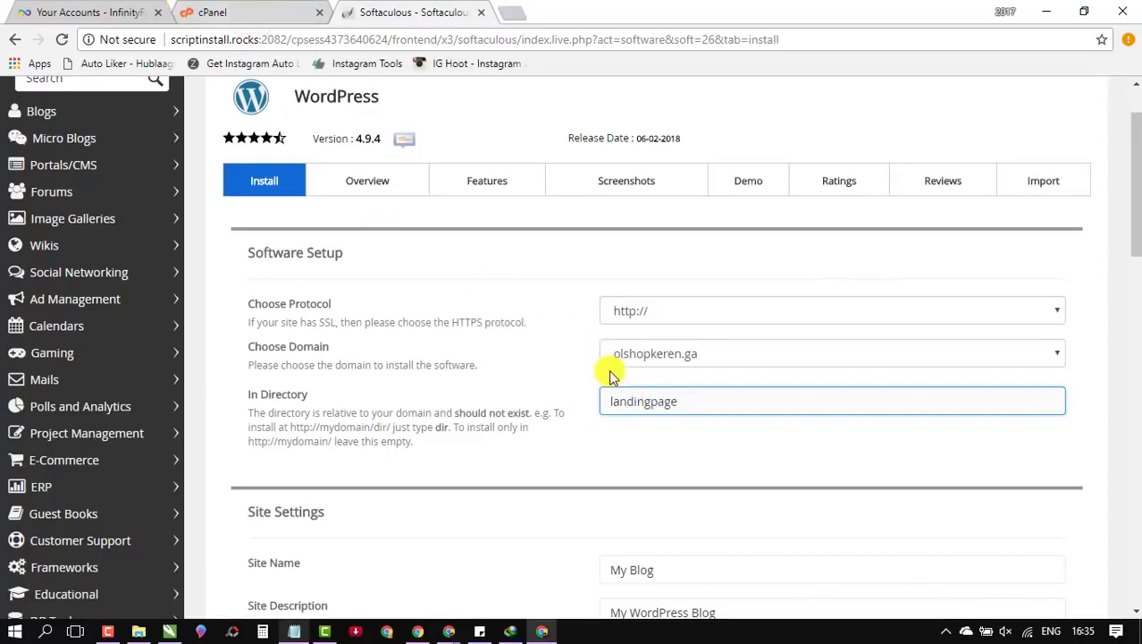
double_click(649, 395)
text(promo)
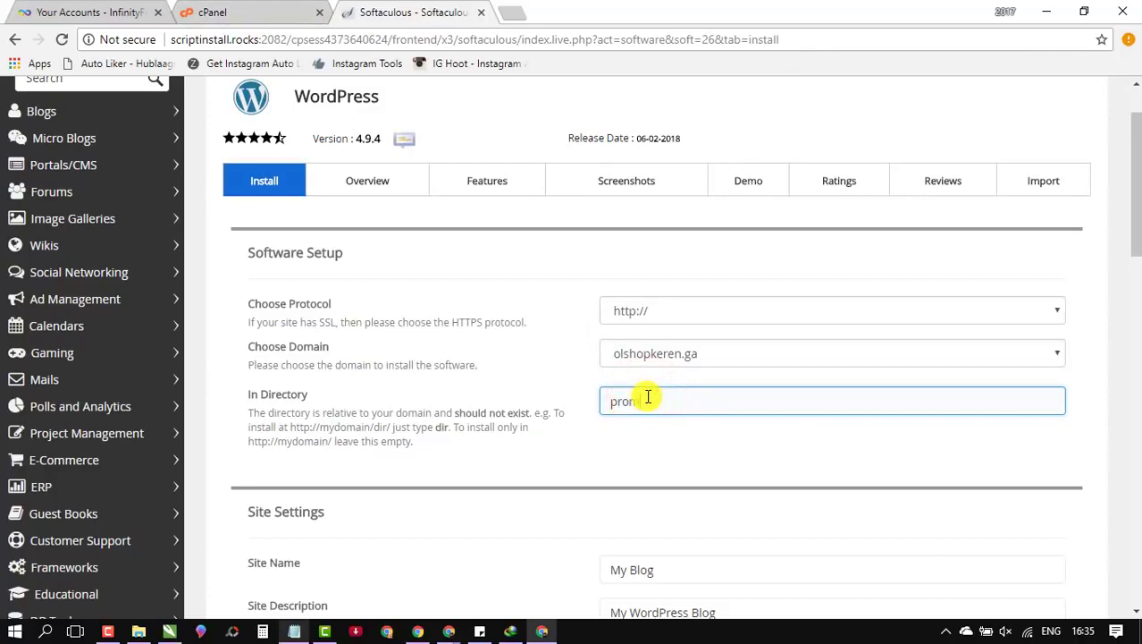
click(205, 13)
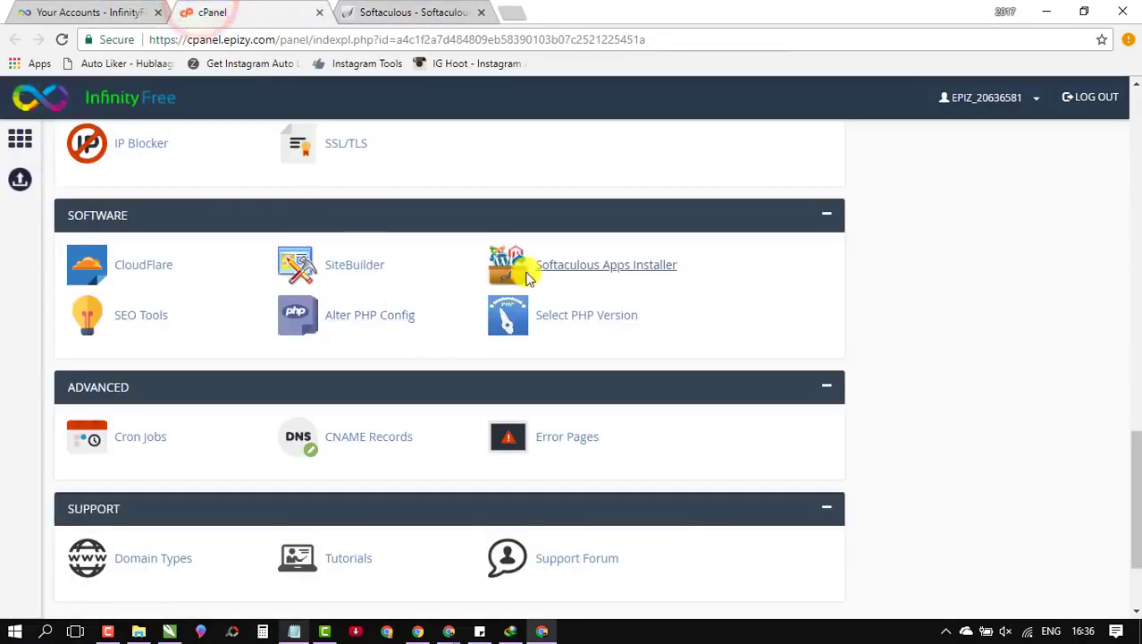
Step: Update the landing page line in the notes to olshopkeren.ga/promo
click(294, 631)
drag(179, 179, 346, 183)
double_click(565, 176)
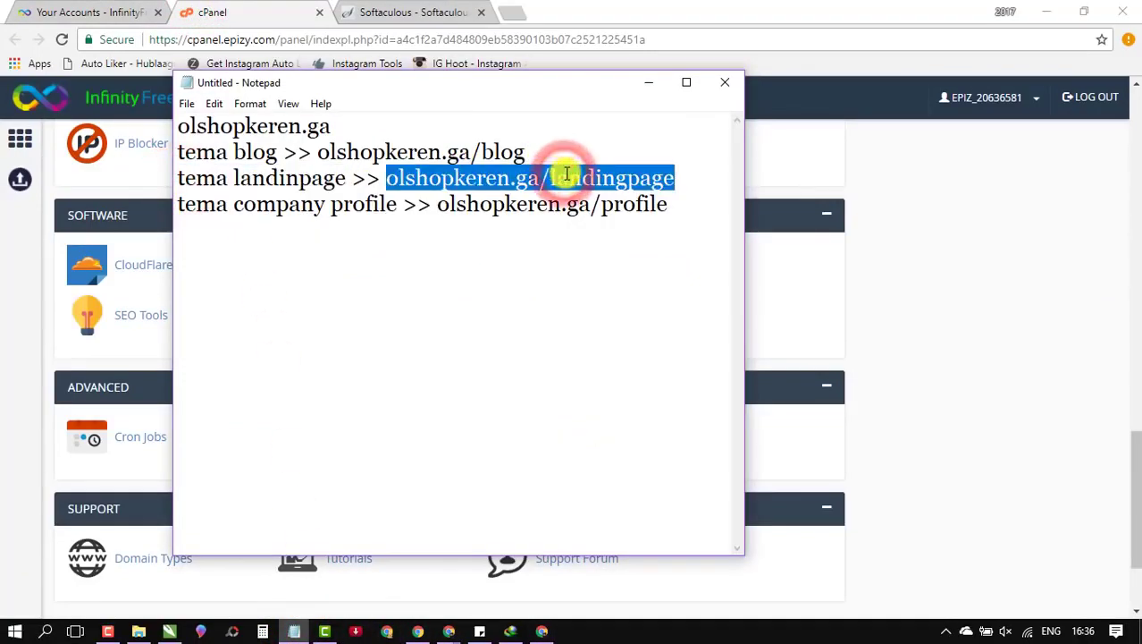
drag(550, 179, 682, 168)
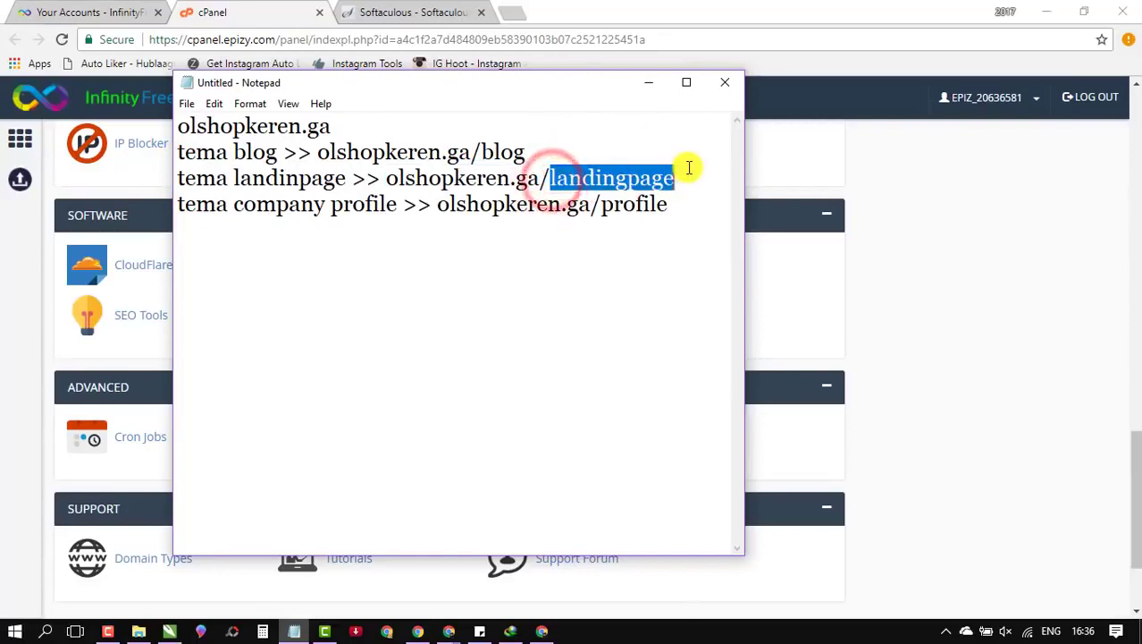
text(p)
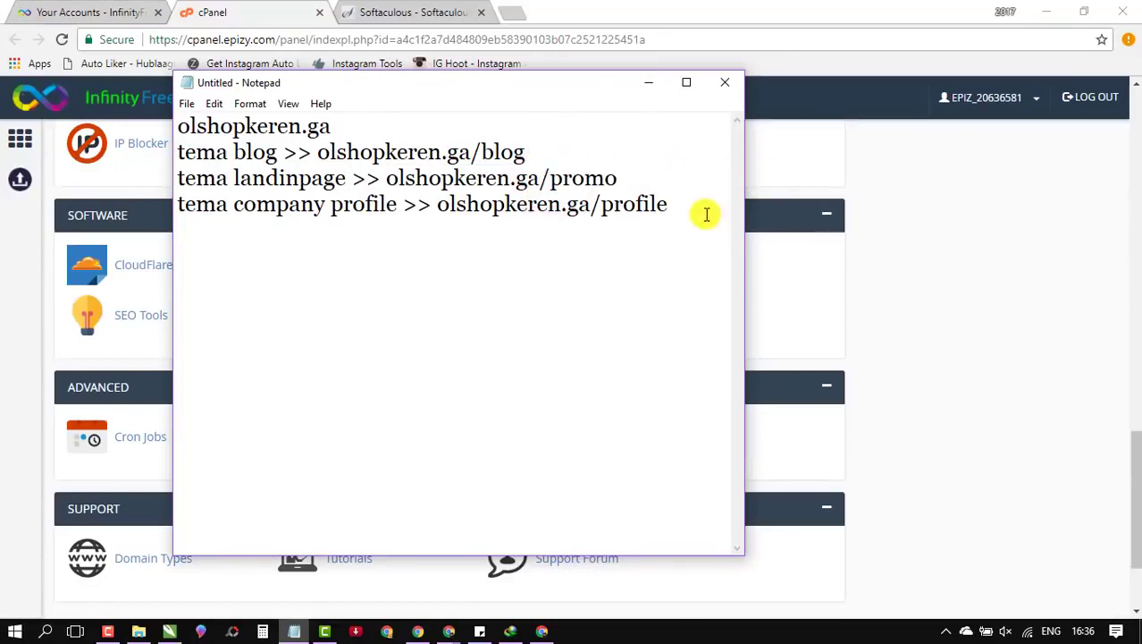
click(913, 171)
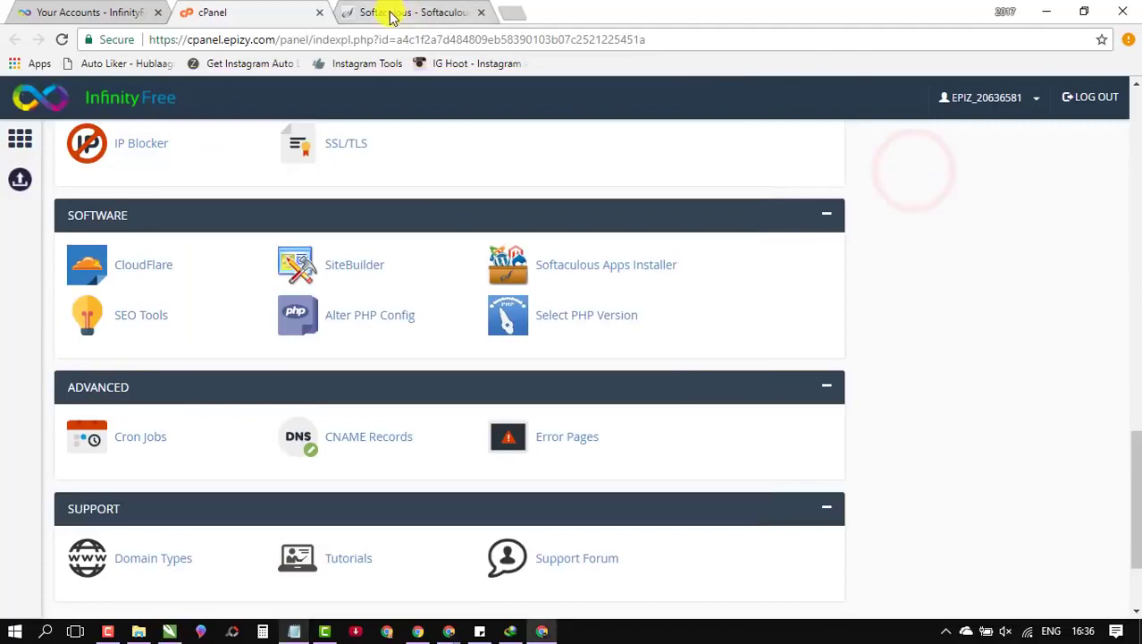
Step: Name the WordPress site 'Promo Terbatas' with description 'Rekomendasi Produk Terbaik'
click(359, 11)
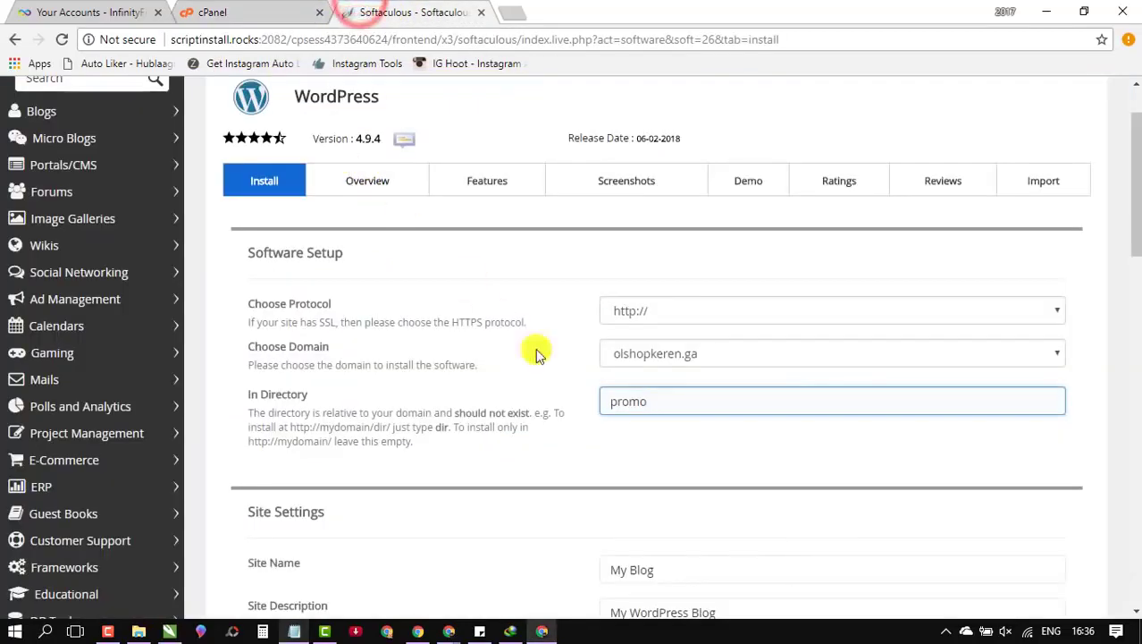
scroll(625, 451, down, 2)
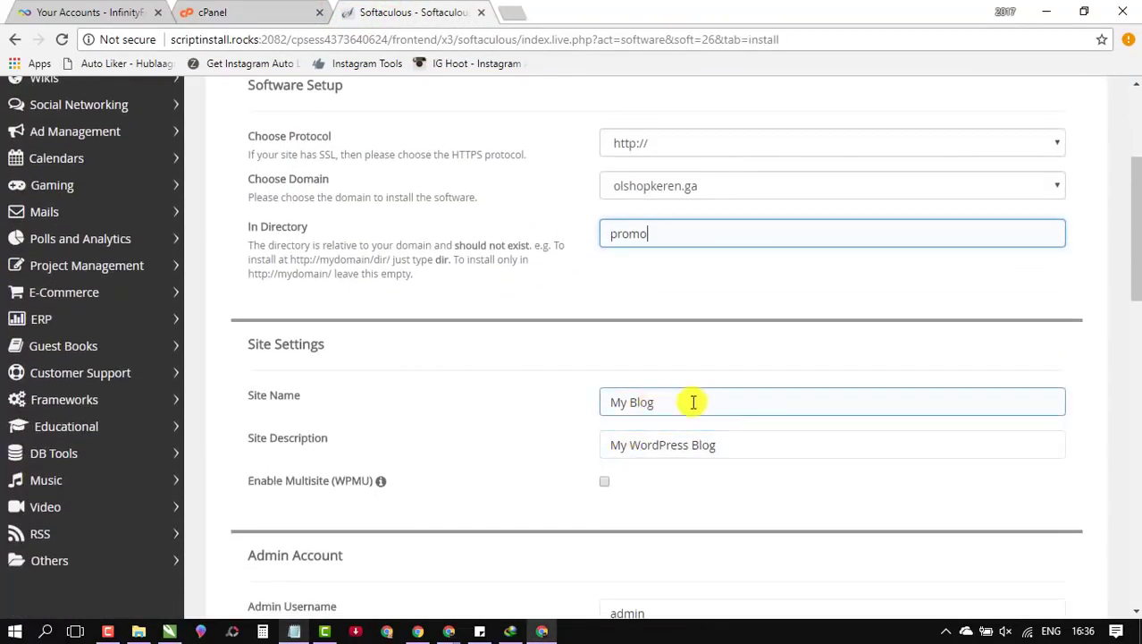
scroll(634, 286, down, 1)
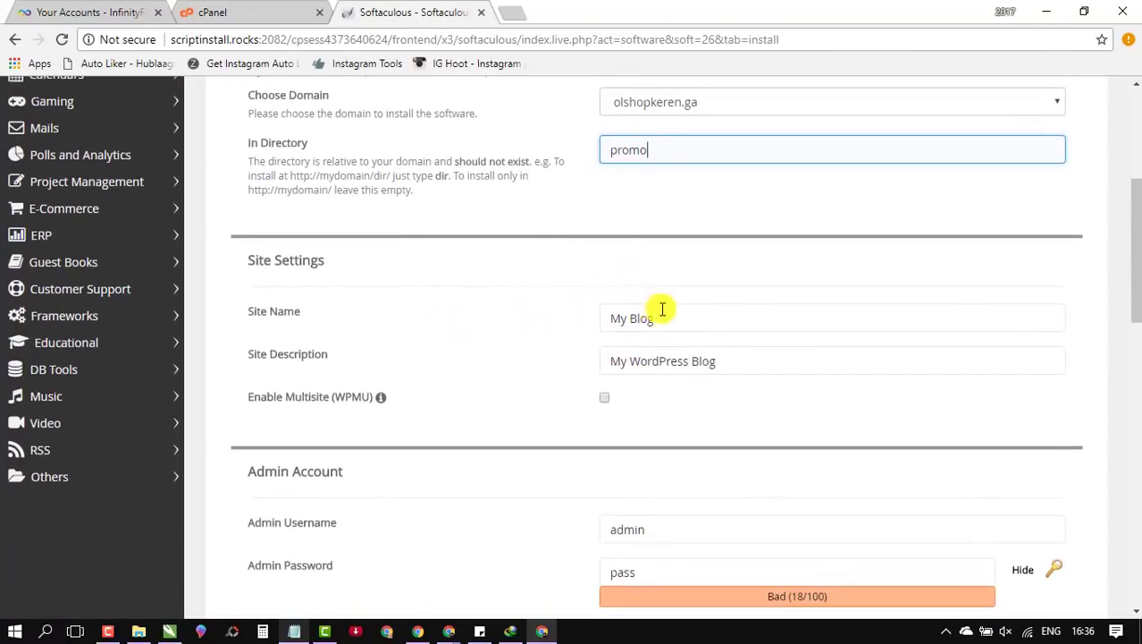
drag(671, 318, 579, 320)
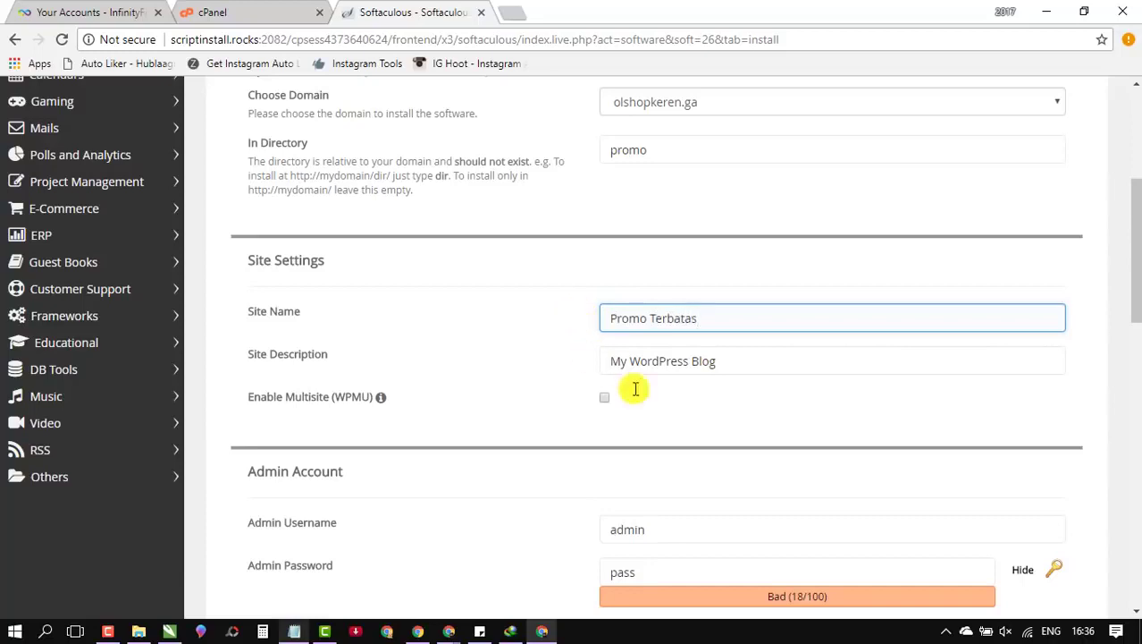
drag(729, 360, 556, 347)
text(Rekomendasi Produk Terbaik)
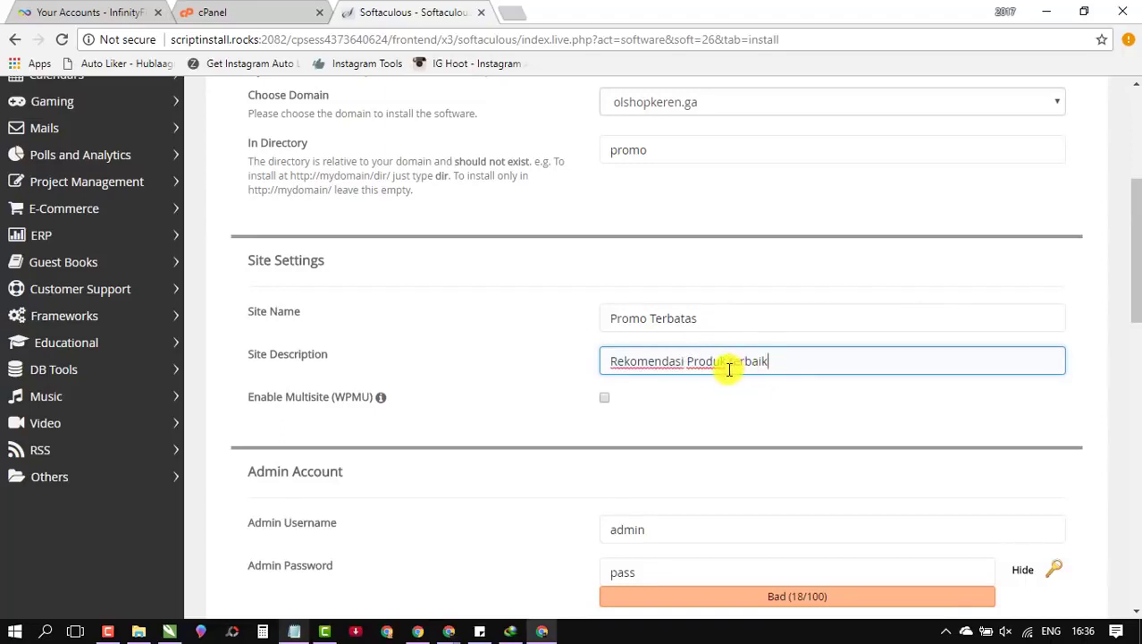
key(Delete)
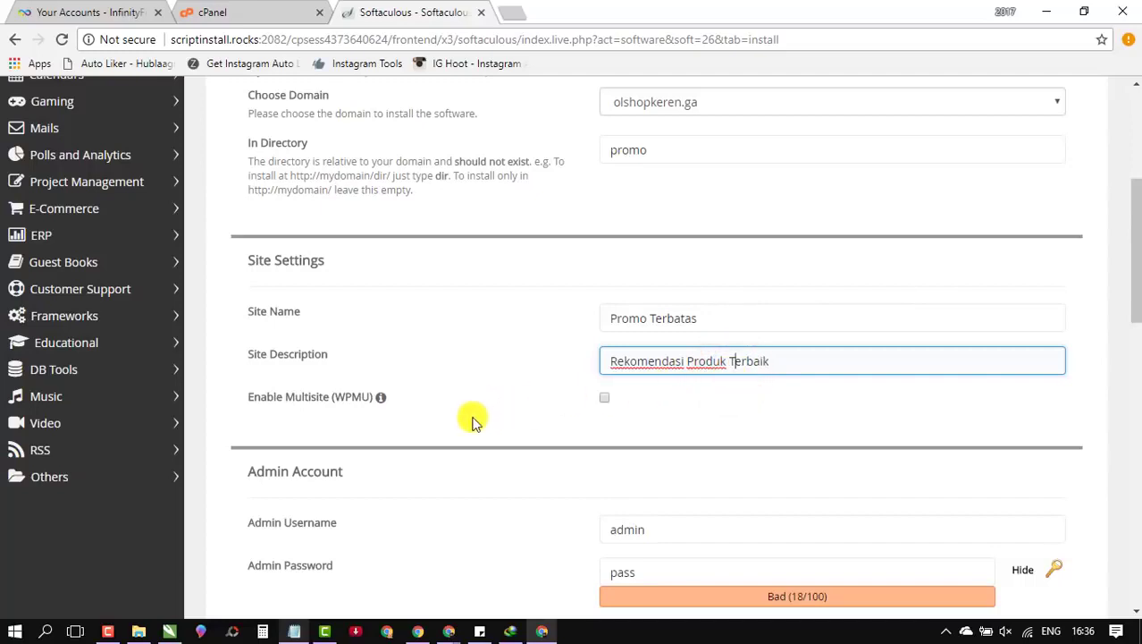
scroll(474, 420, down, 2)
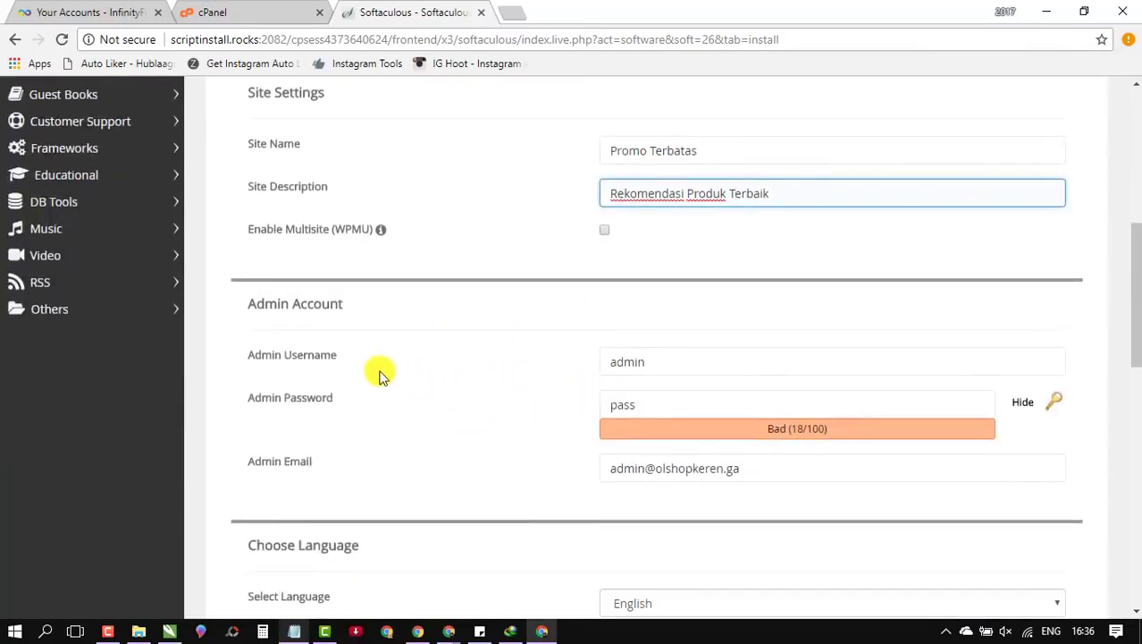
Step: Enable the Limit Login Attempts (Loginizer) plugin for the WordPress install
click(636, 363)
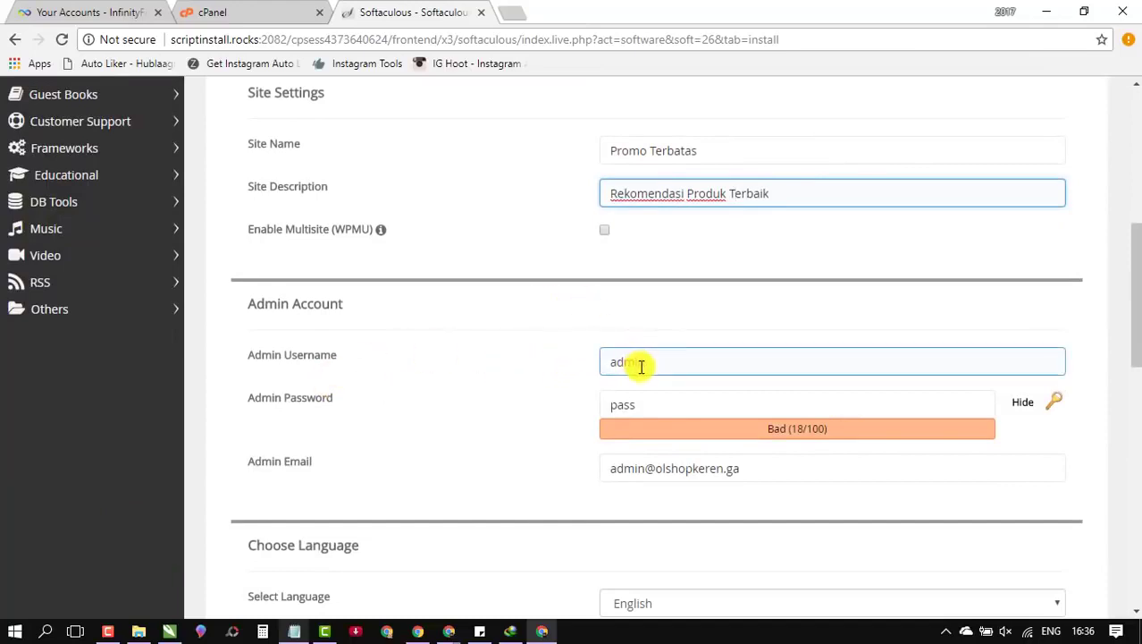
click(584, 362)
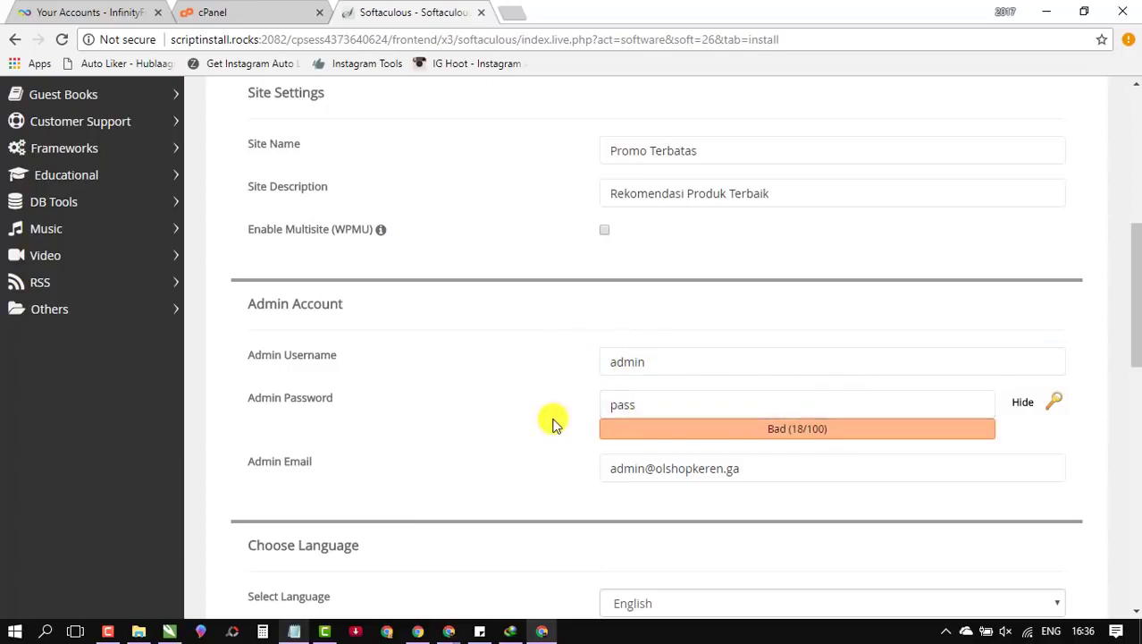
scroll(577, 420, down, 2)
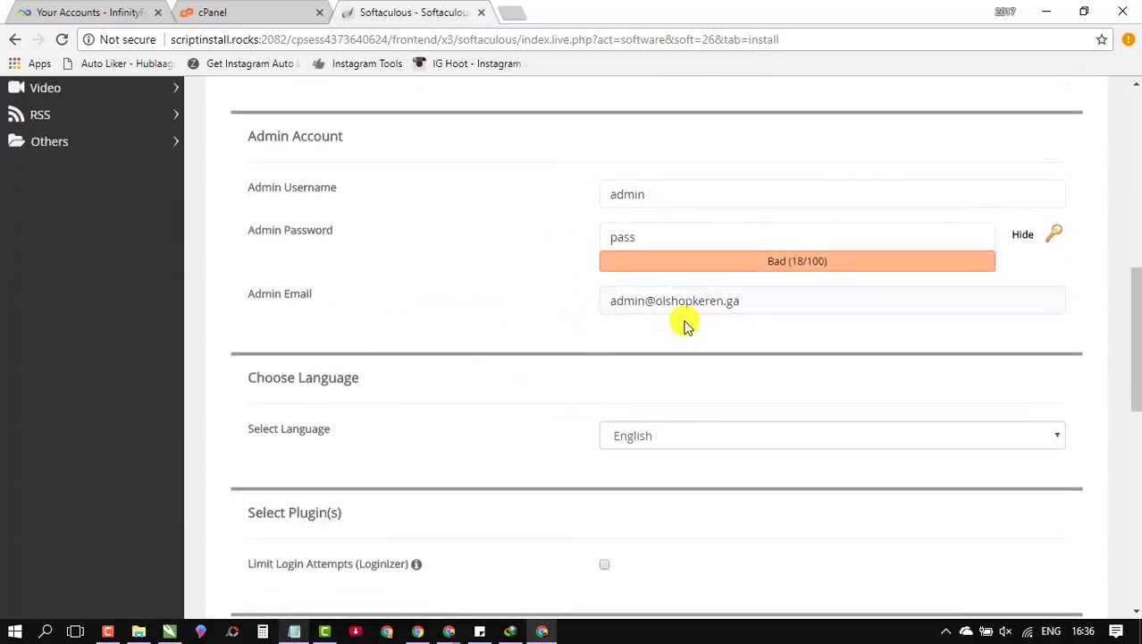
scroll(515, 349, down, 1)
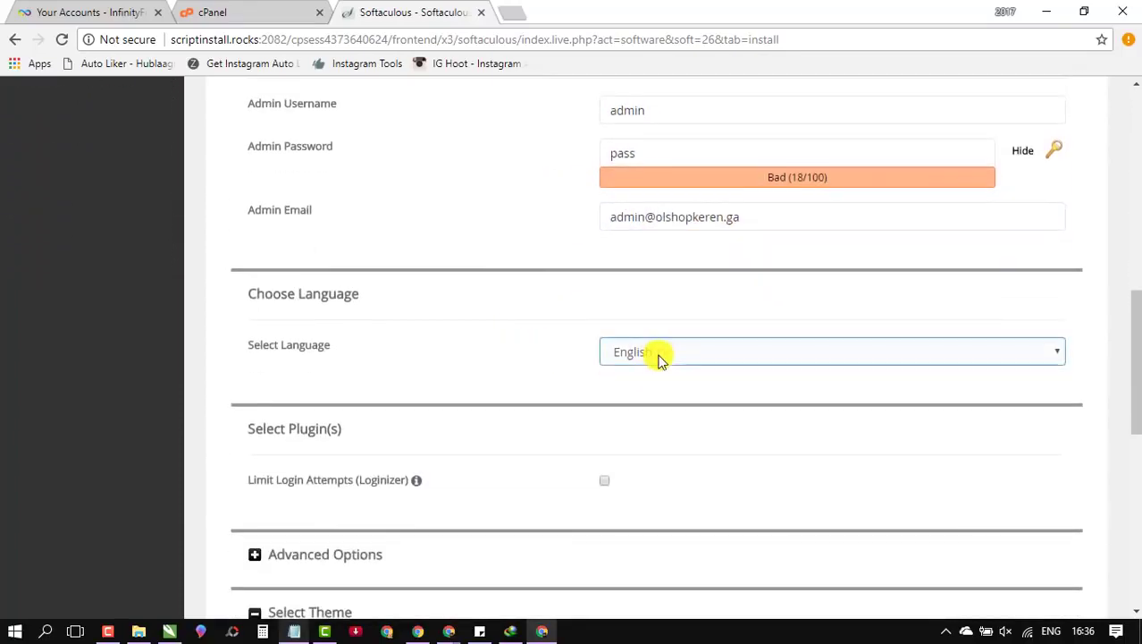
scroll(508, 372, down, 4)
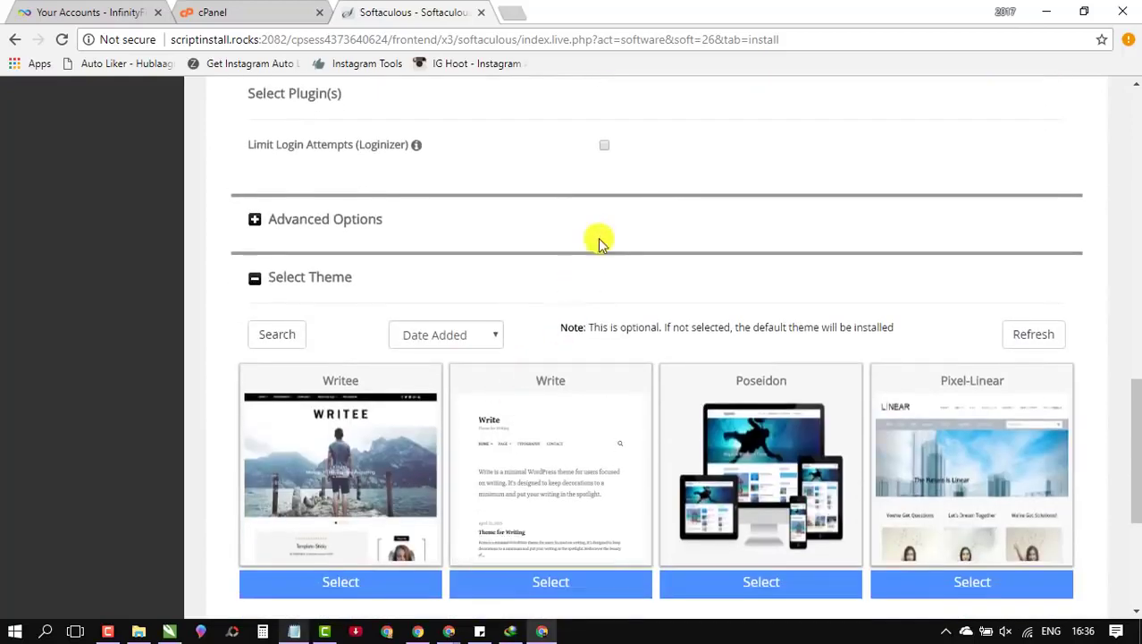
click(604, 145)
scroll(501, 222, up, 2)
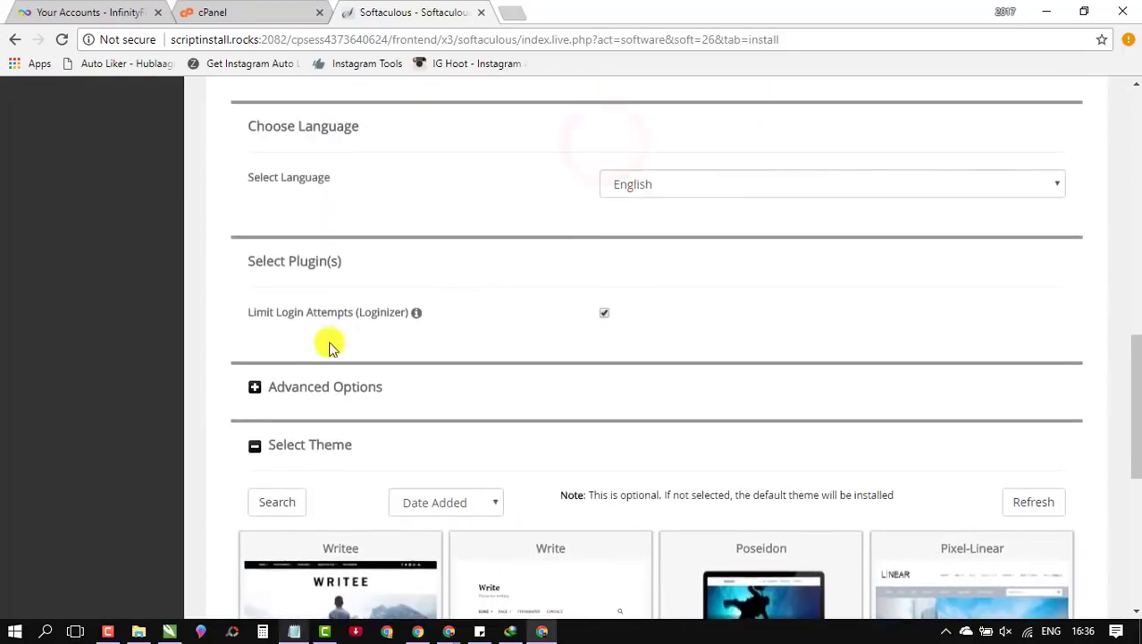
scroll(515, 340, down, 1)
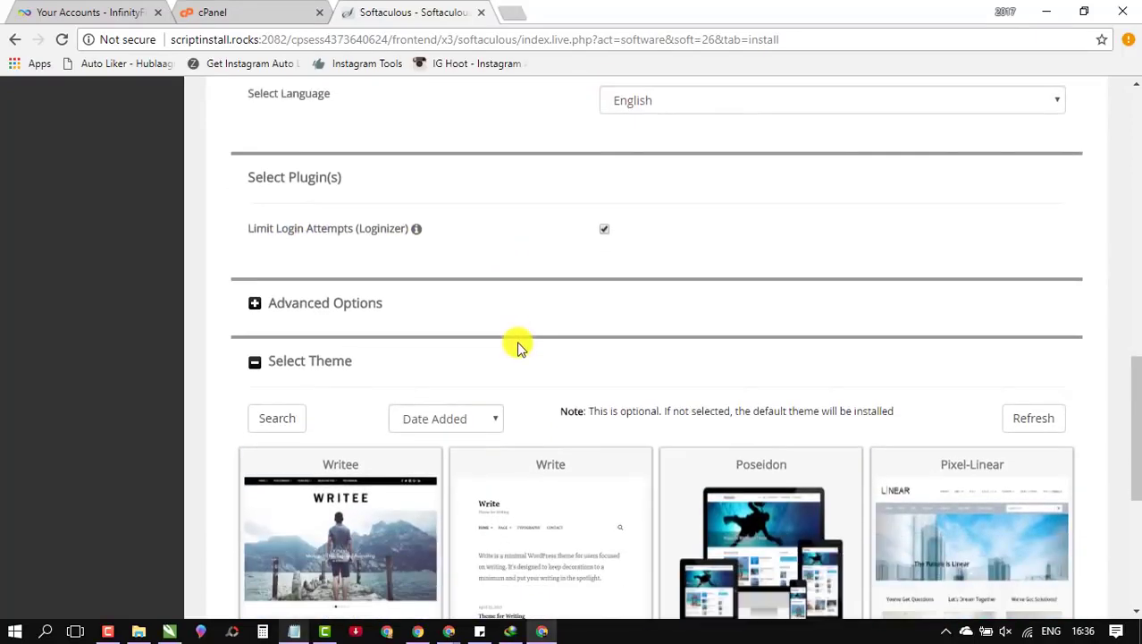
scroll(409, 352, down, 2)
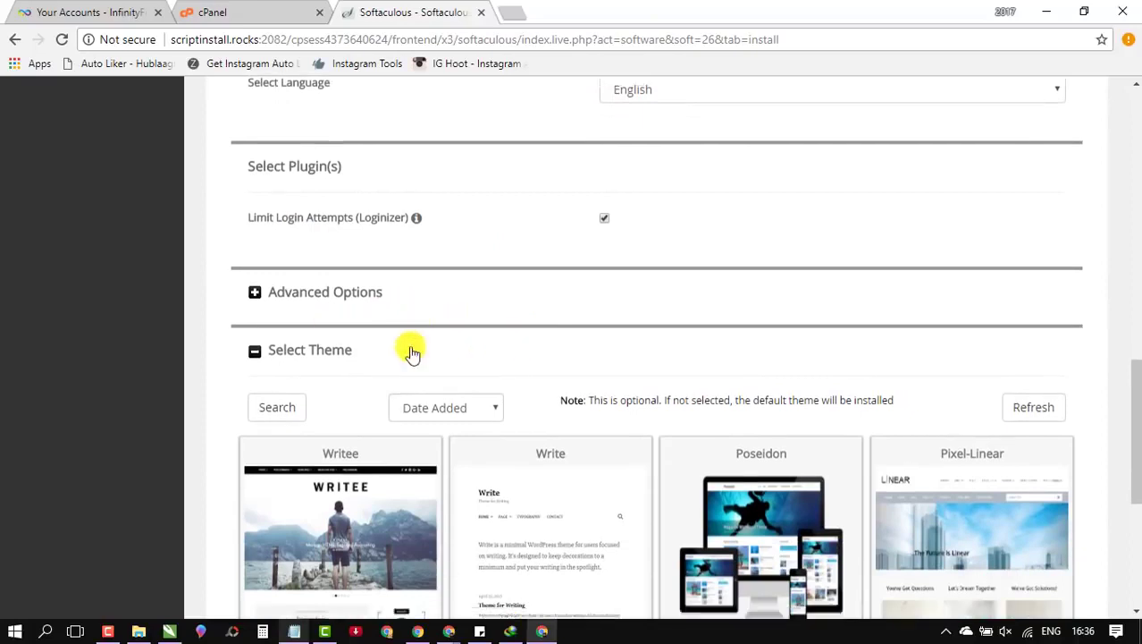
scroll(254, 308, up, 2)
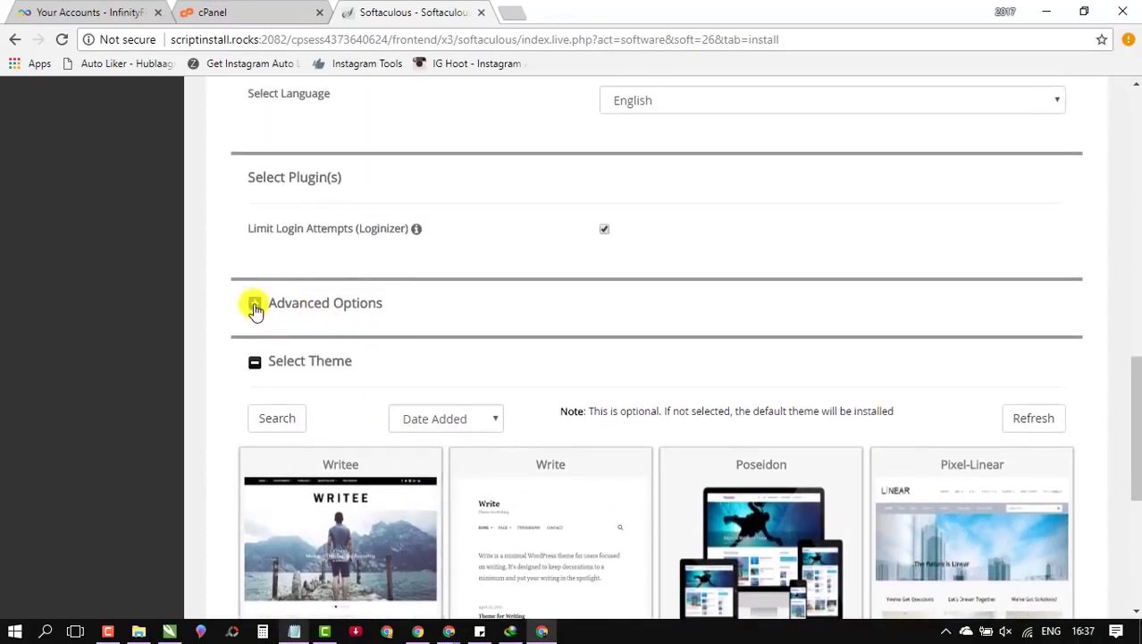
Step: Leave Advanced Options and the theme at their defaults, collapsing both sections
click(254, 306)
scroll(441, 356, down, 2)
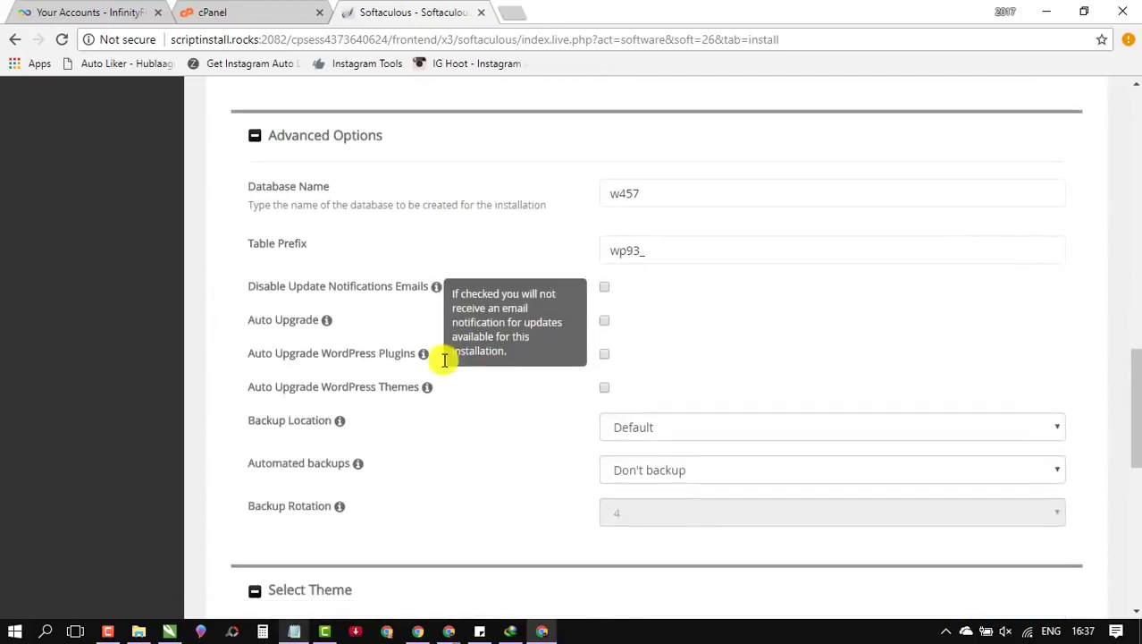
scroll(346, 396, down, 3)
scroll(507, 381, up, 5)
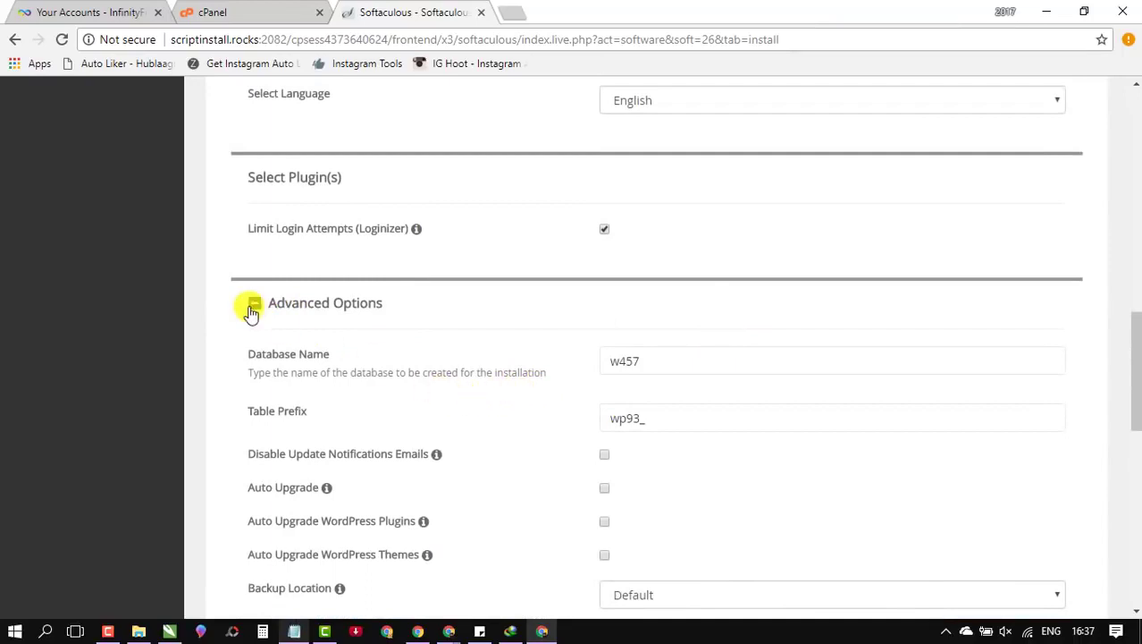
click(250, 308)
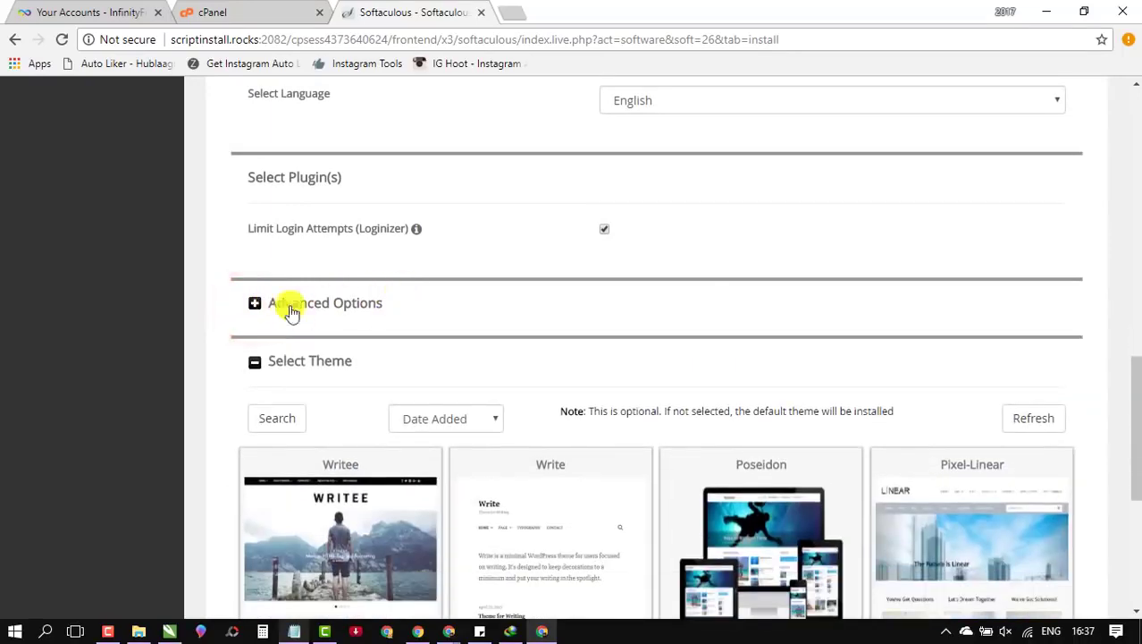
scroll(295, 339, down, 1)
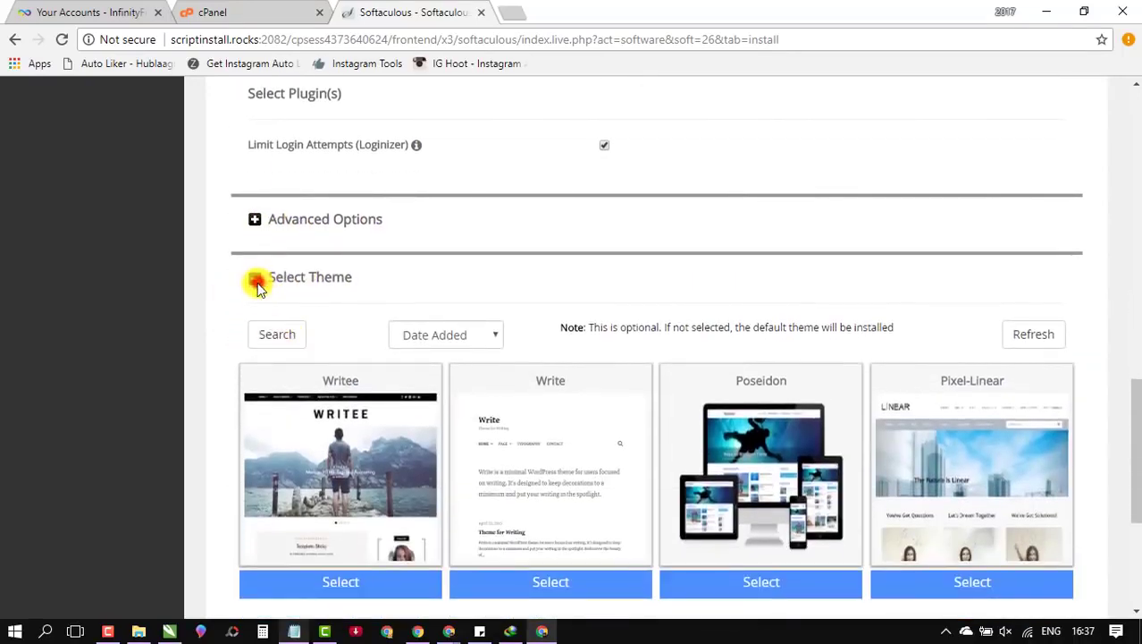
click(255, 277)
scroll(301, 428, up, 2)
Step: Submit the WordPress install form for olshopkeren.ga/promo and wait for the success page
scroll(305, 433, down, 2)
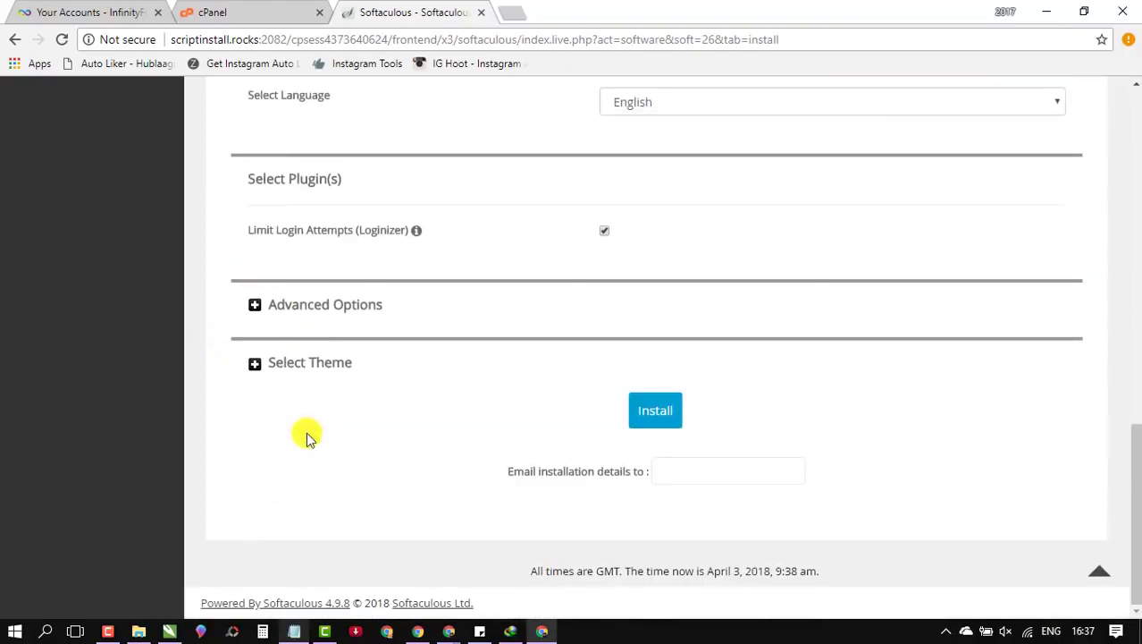
scroll(324, 436, up, 3)
scroll(450, 392, up, 2)
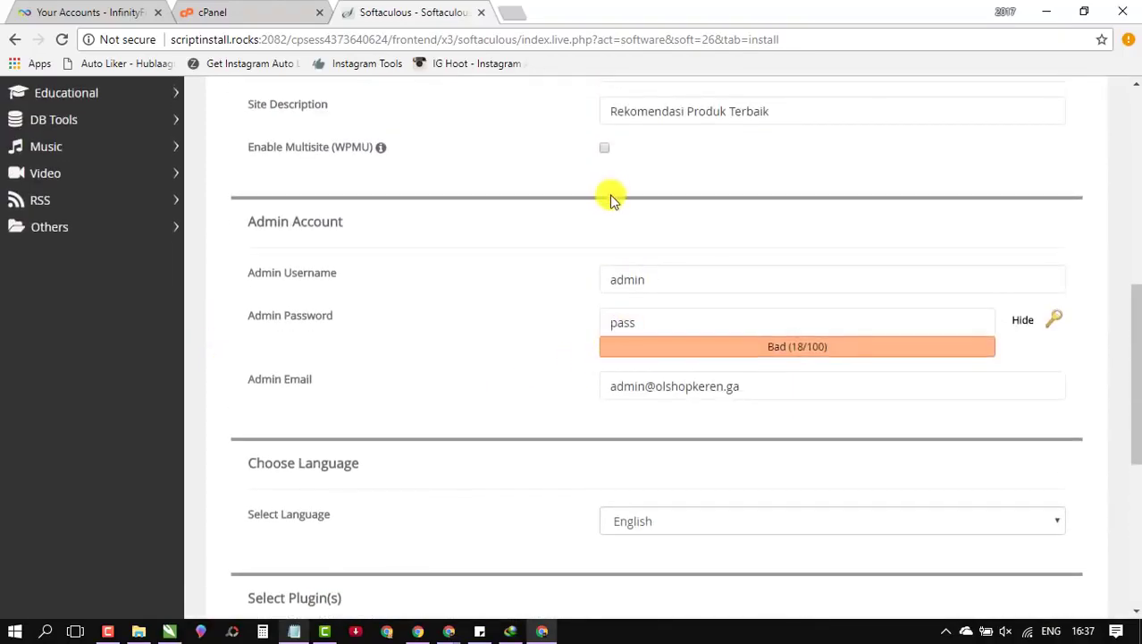
scroll(612, 196, up, 2)
scroll(569, 322, down, 7)
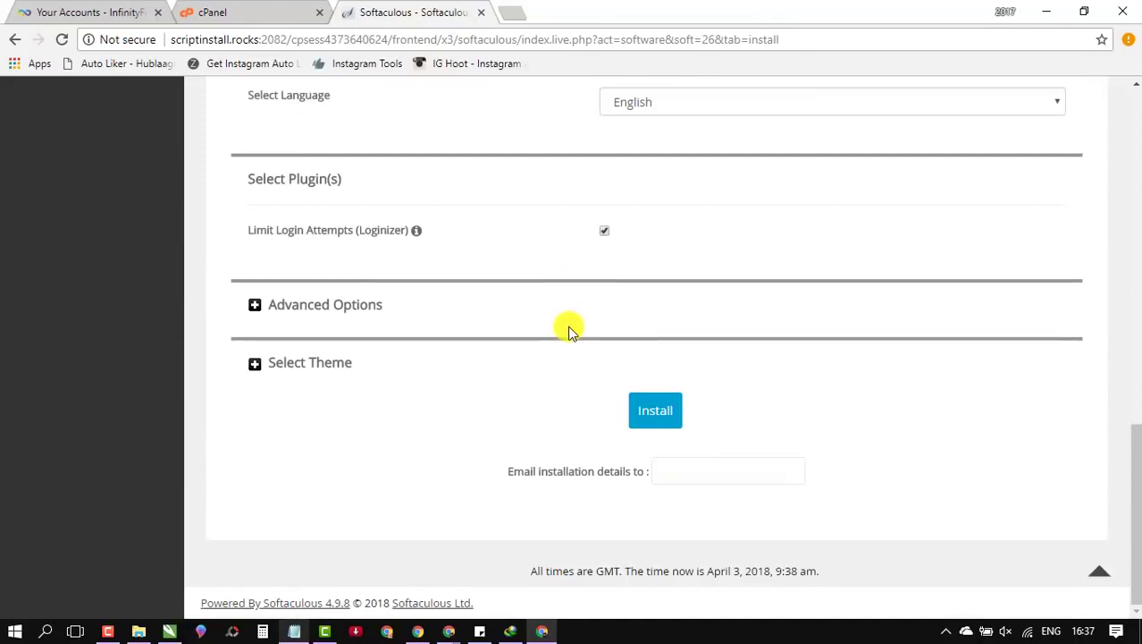
click(647, 417)
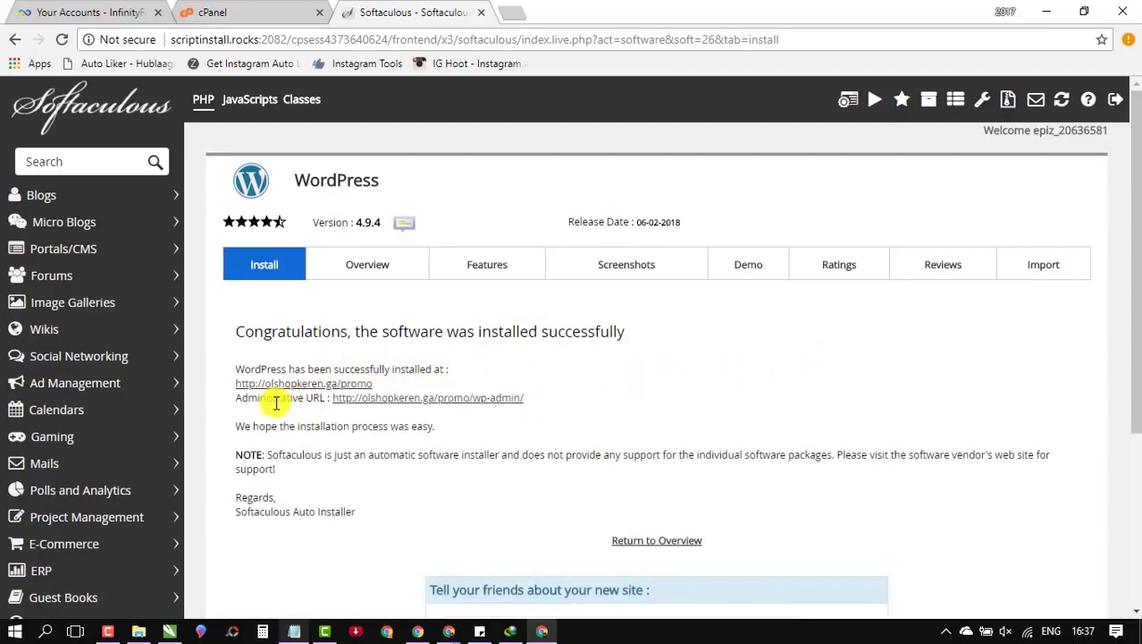
Step: Open the new olshopkeren.ga/promo site in a new tab, select its address, then return to Softaculous
right_click(334, 390)
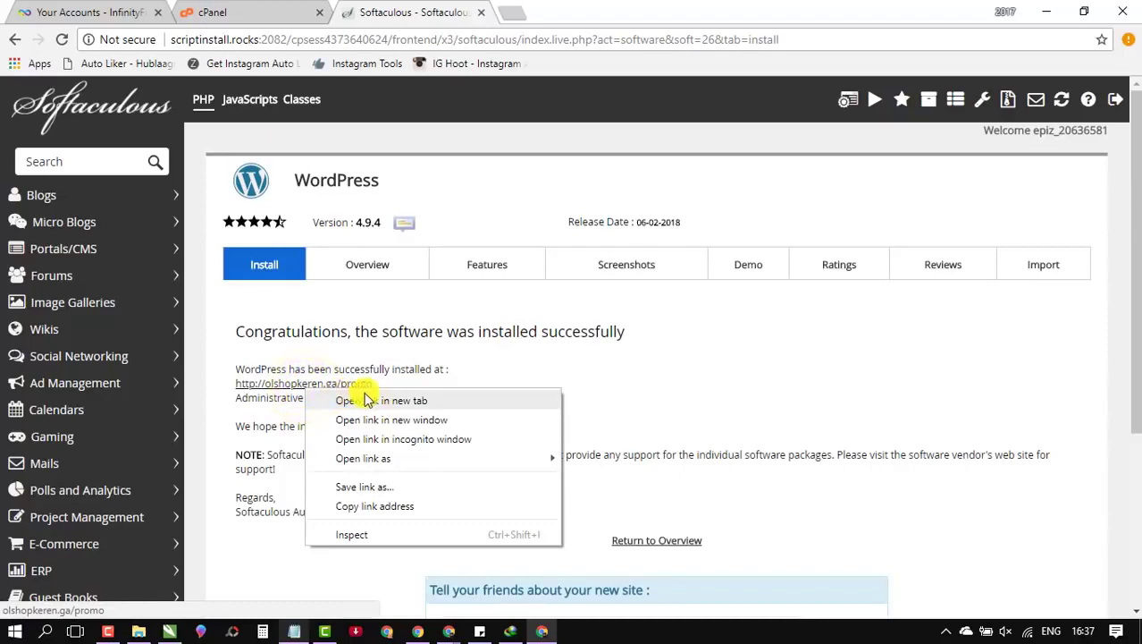
click(409, 402)
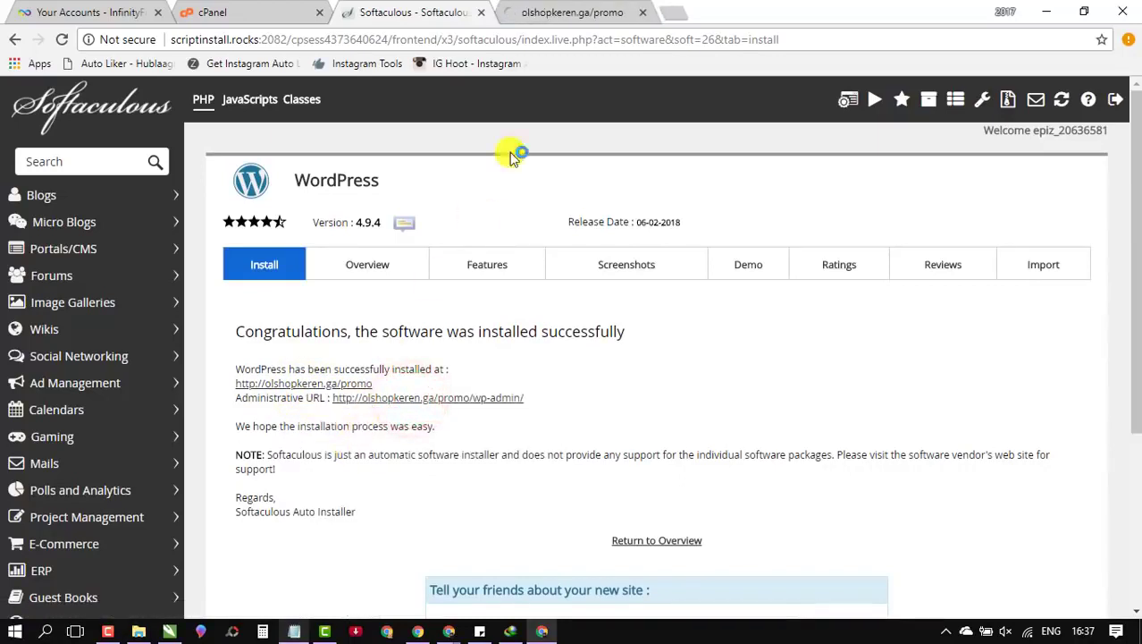
click(579, 16)
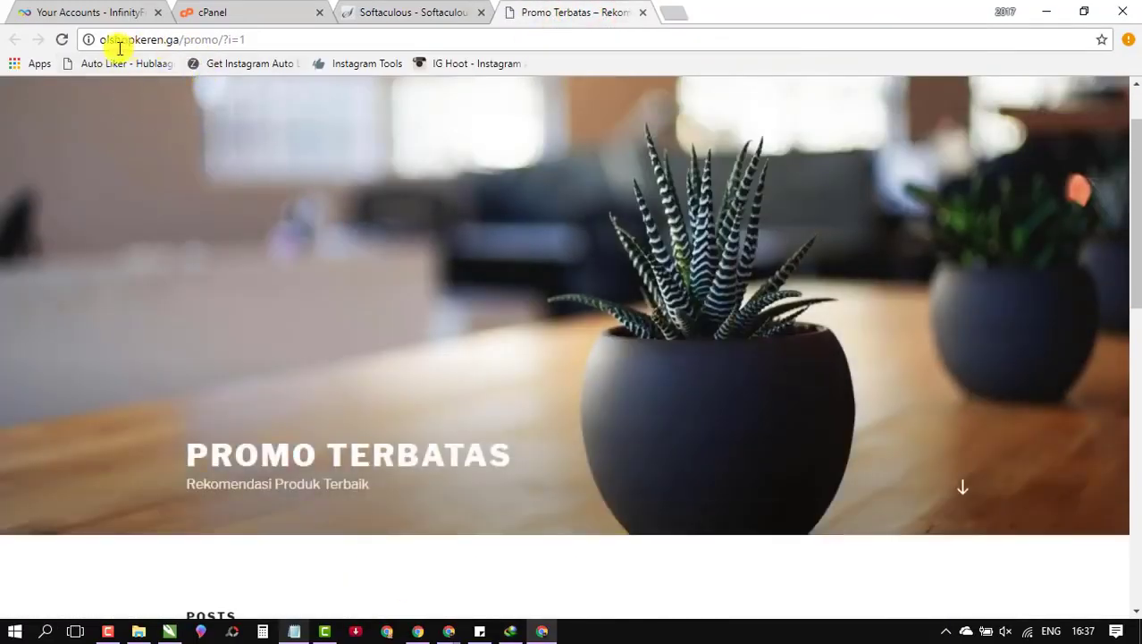
drag(99, 41, 224, 42)
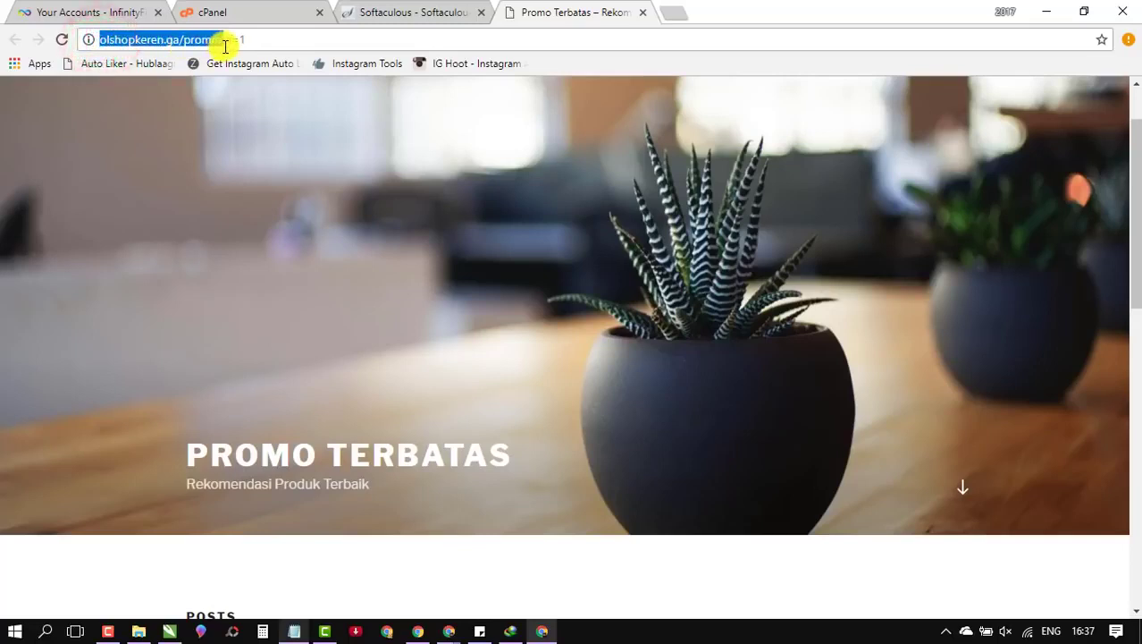
click(175, 40)
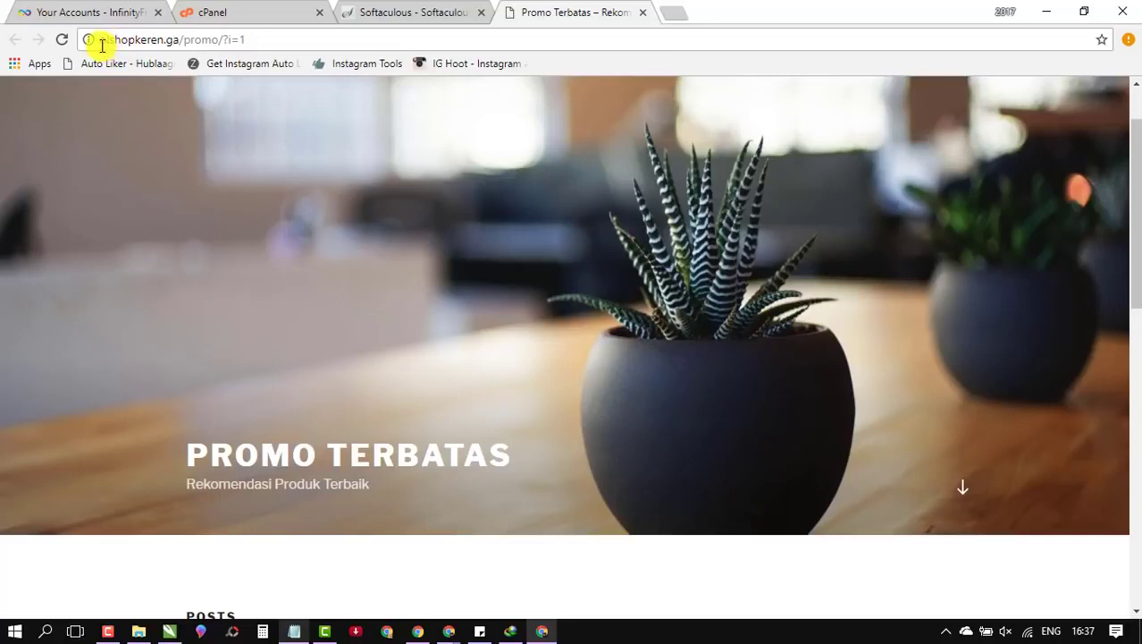
drag(113, 40, 226, 43)
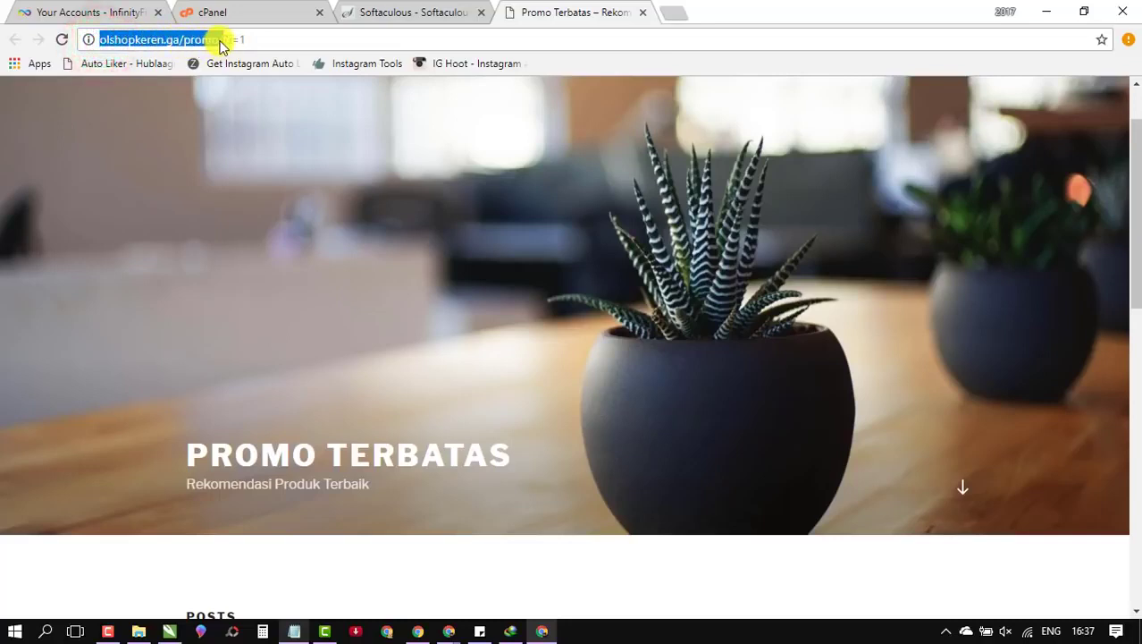
drag(221, 45, 226, 41)
click(412, 11)
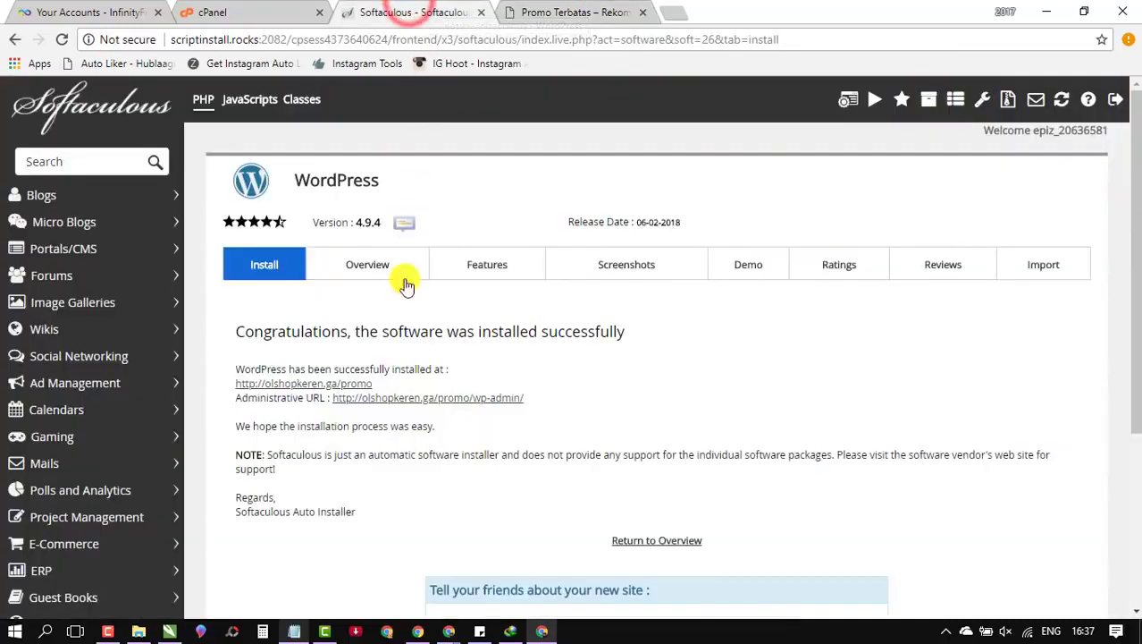
Step: Go to the new site's admin and open the admin account's Edit My Profile page
click(477, 399)
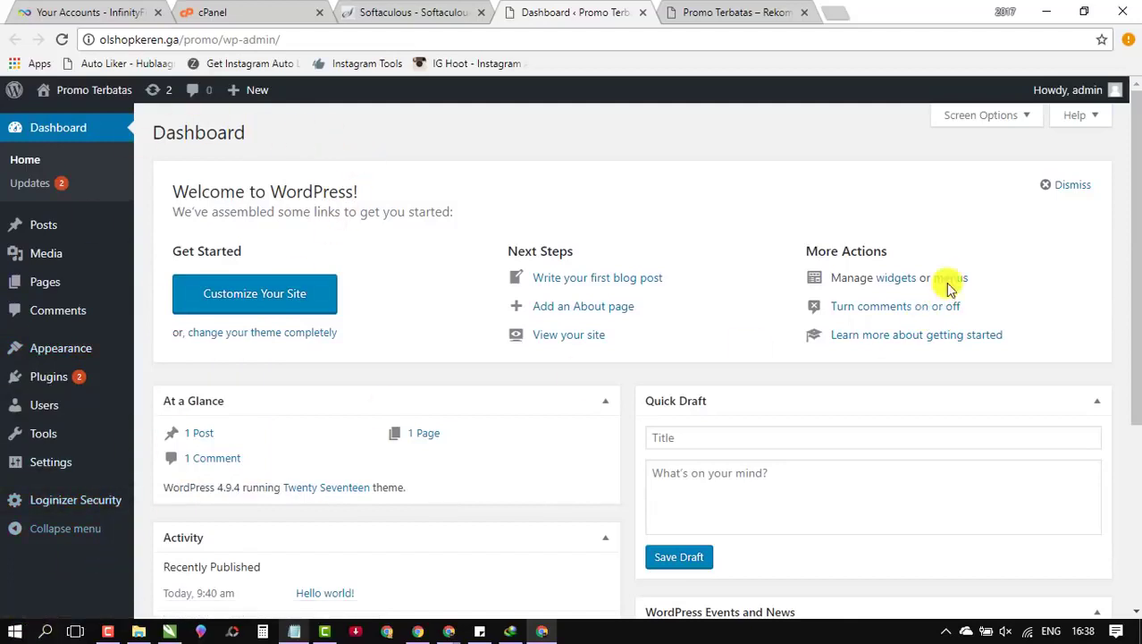
mouse_move(1073, 91)
click(1037, 152)
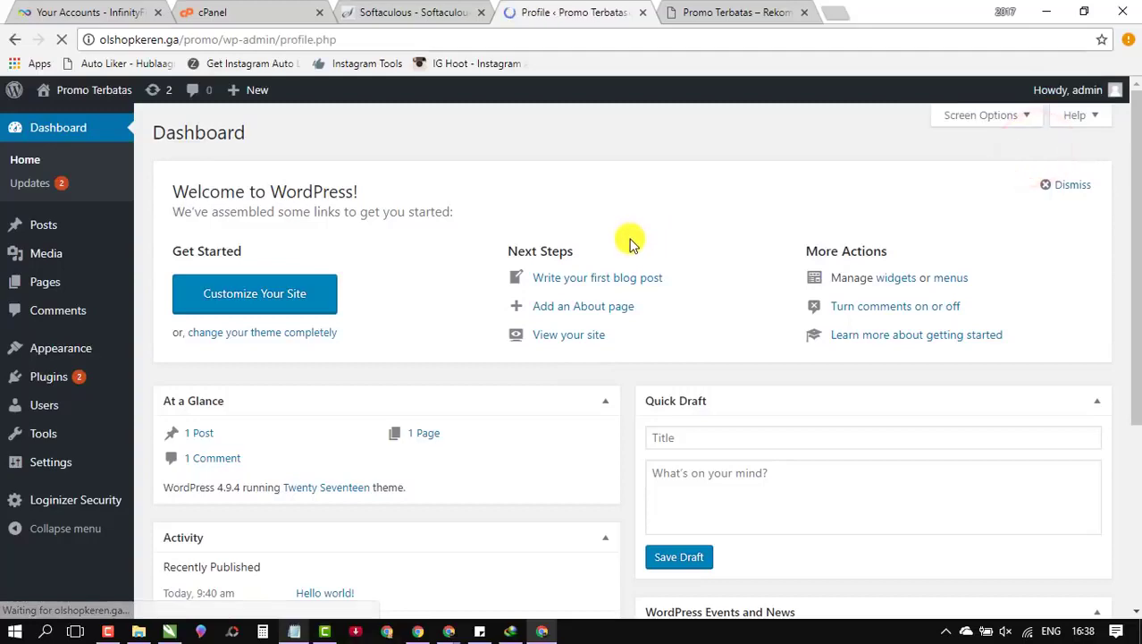
scroll(611, 273, down, 4)
scroll(607, 281, down, 6)
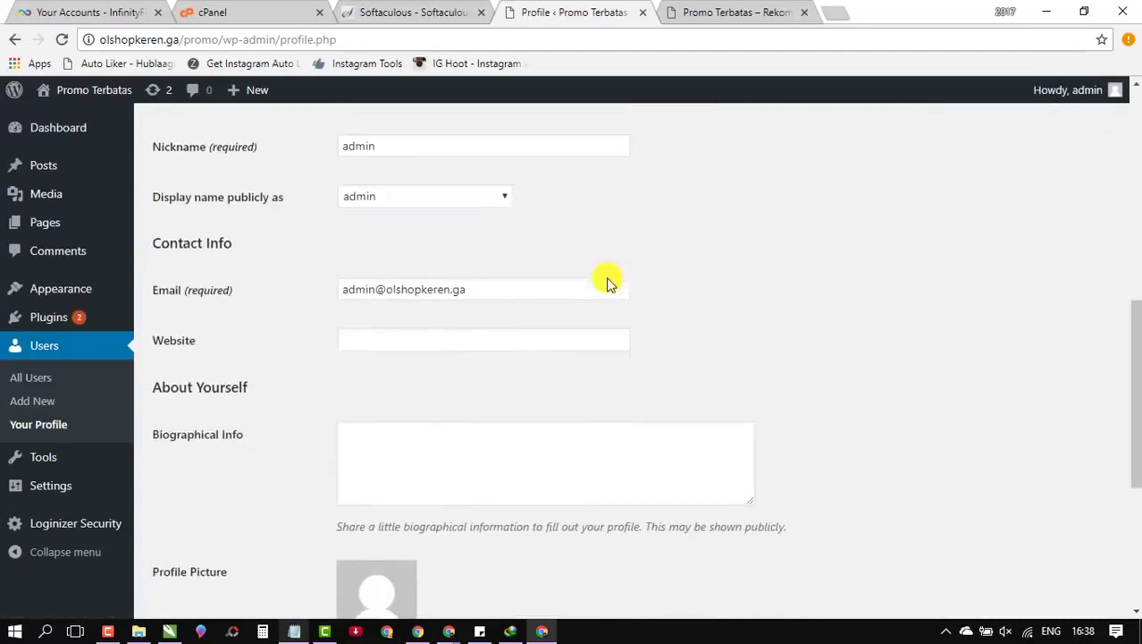
Step: Set a new short password, confirm using a weak password, and update the profile
click(387, 413)
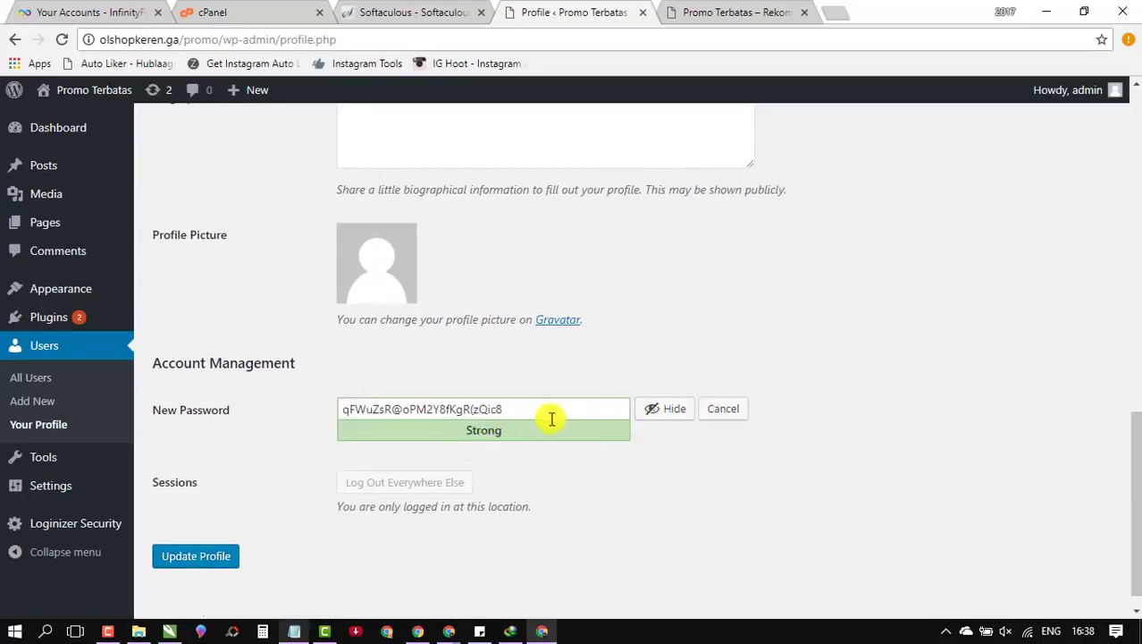
click(658, 414)
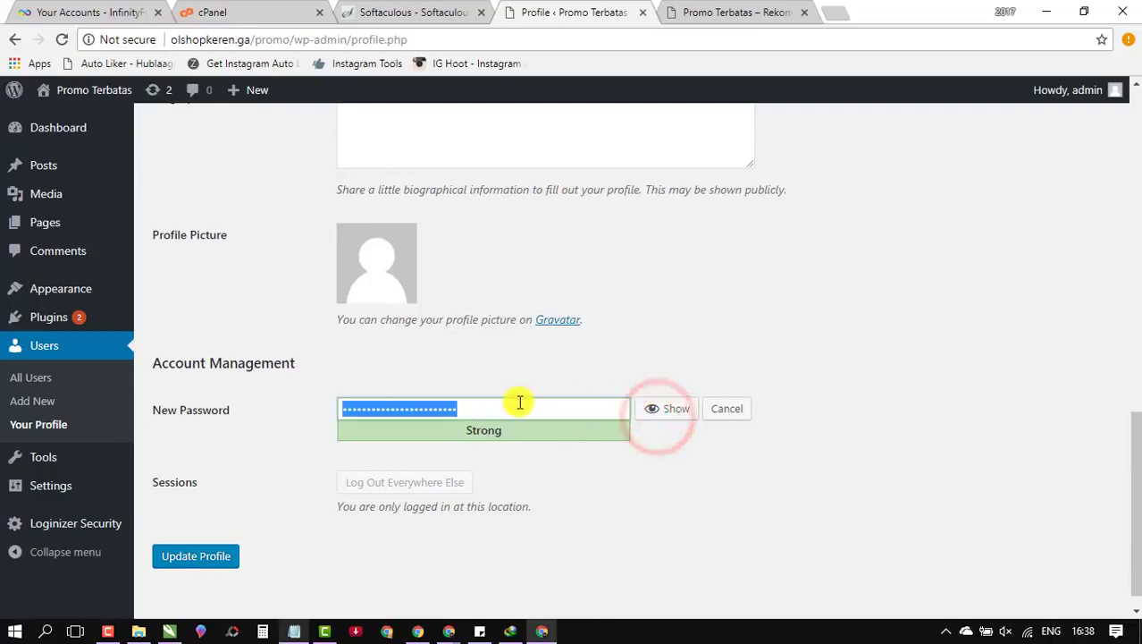
text(••)
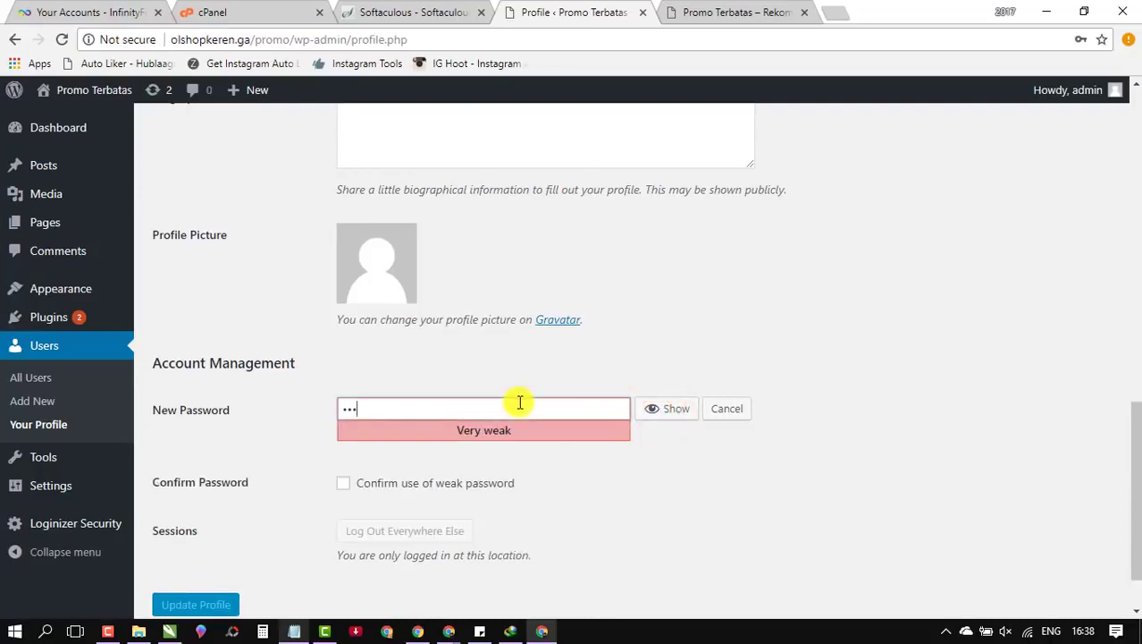
key(BackSpace)
text(•)
click(343, 483)
click(217, 604)
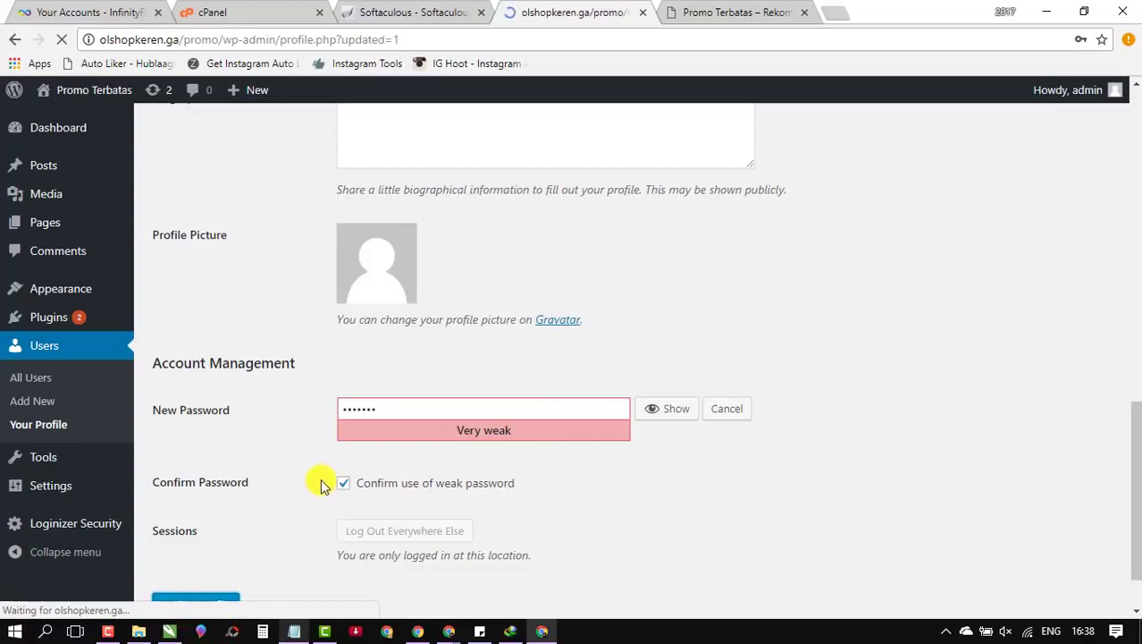
click(936, 239)
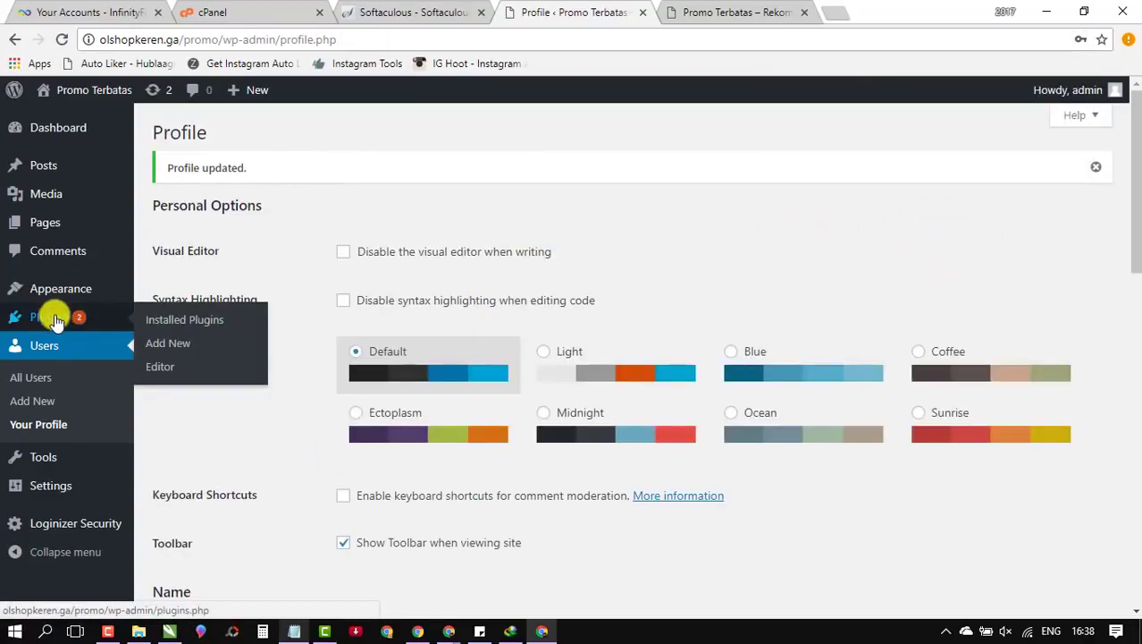
Step: Switch the admin colour scheme to Ectoplasm and go to Appearance > Themes
mouse_move(90, 288)
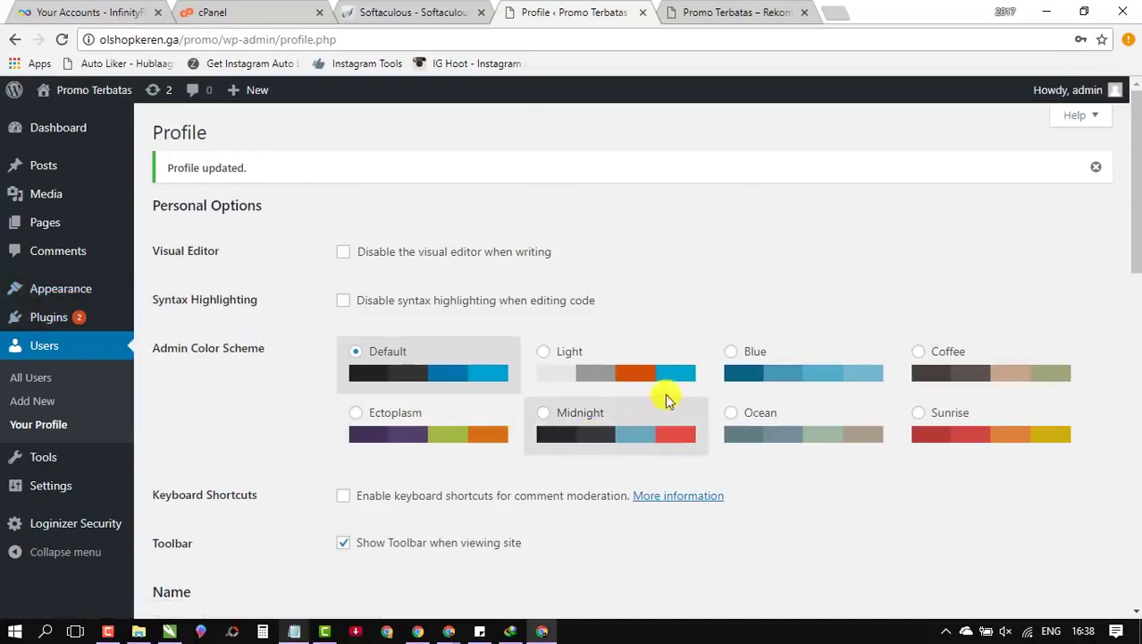
click(356, 417)
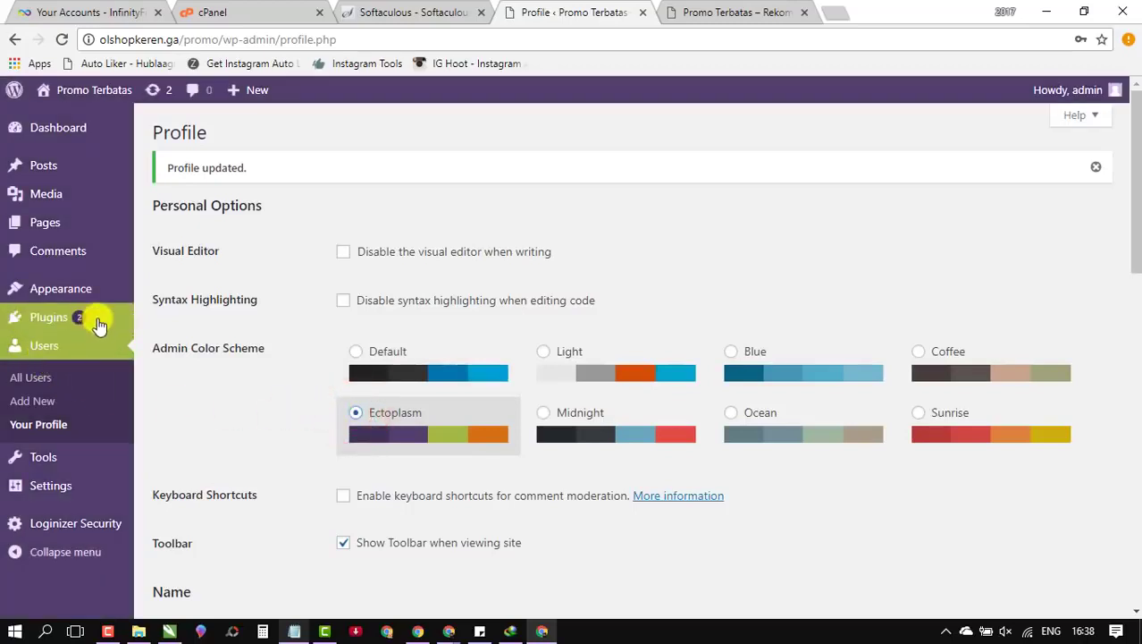
mouse_move(125, 304)
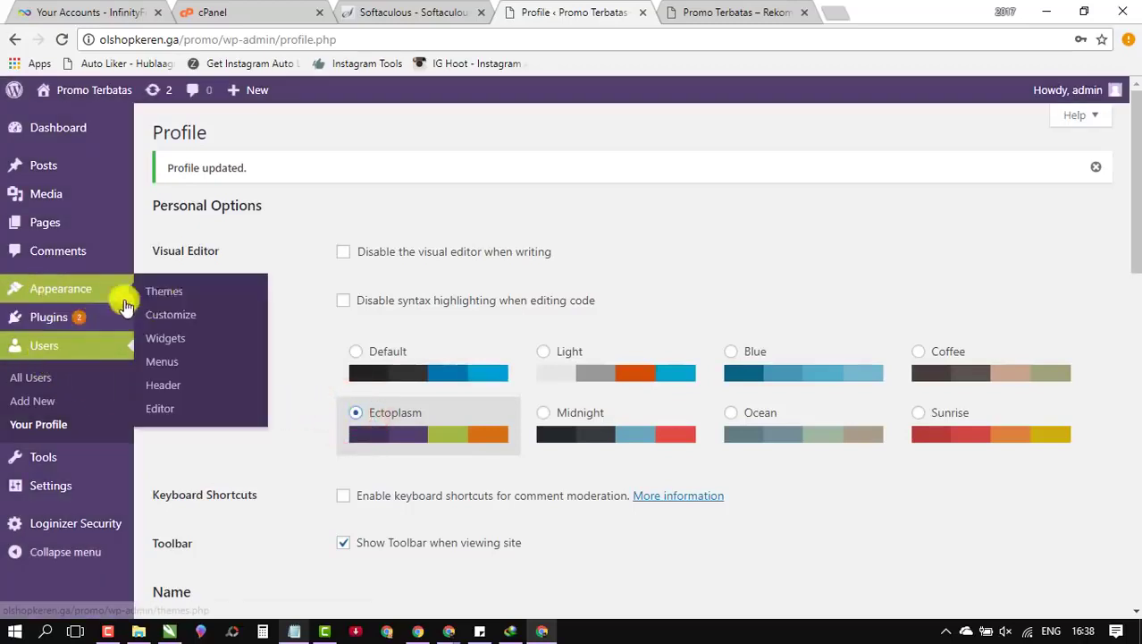
click(59, 295)
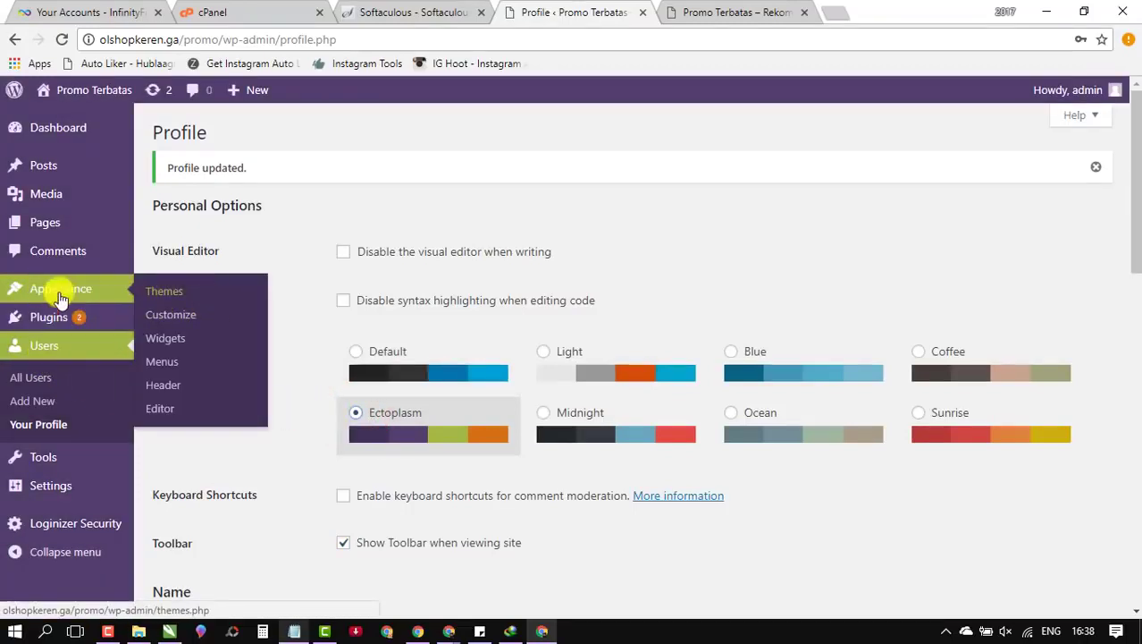
click(159, 293)
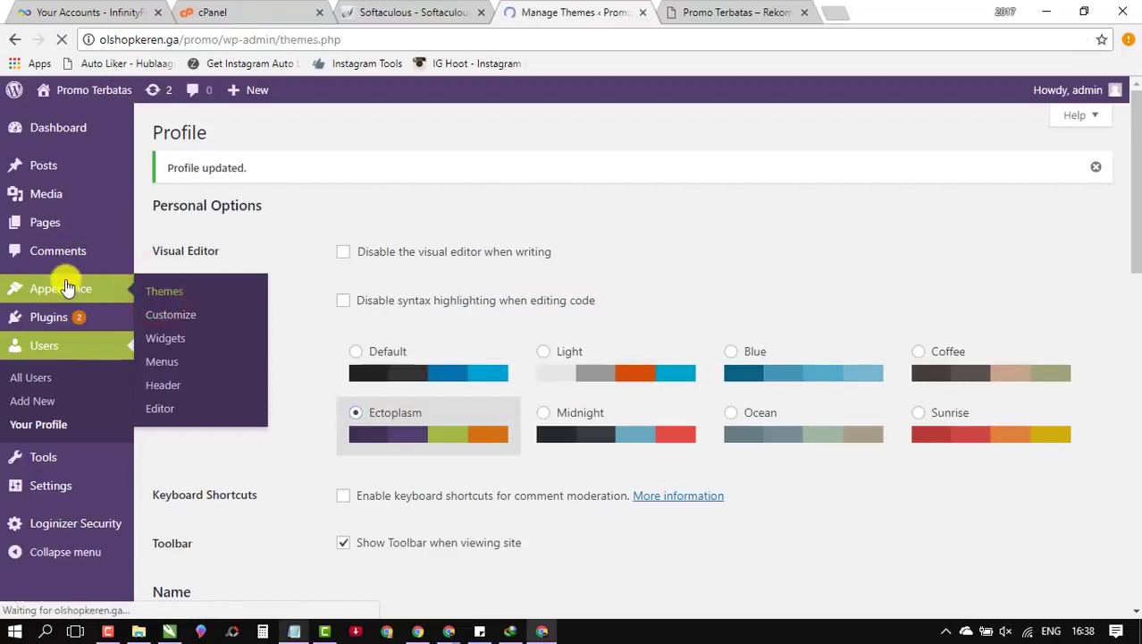
Step: Look at the Add Themes page and the site's front page, then return to installed themes
mouse_move(310, 229)
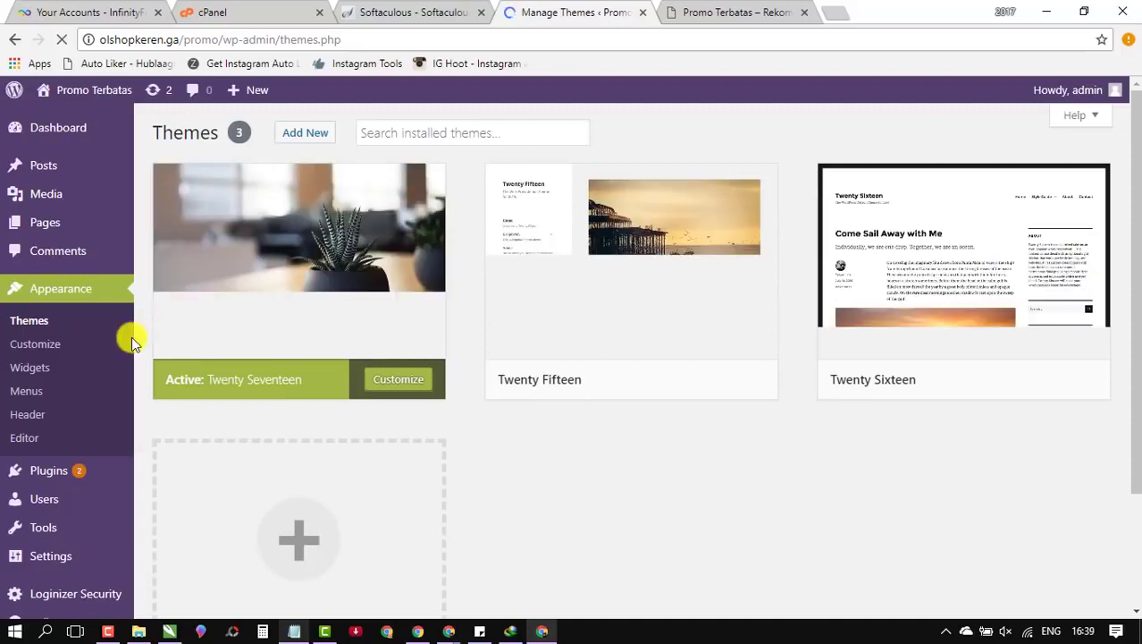
mouse_move(355, 173)
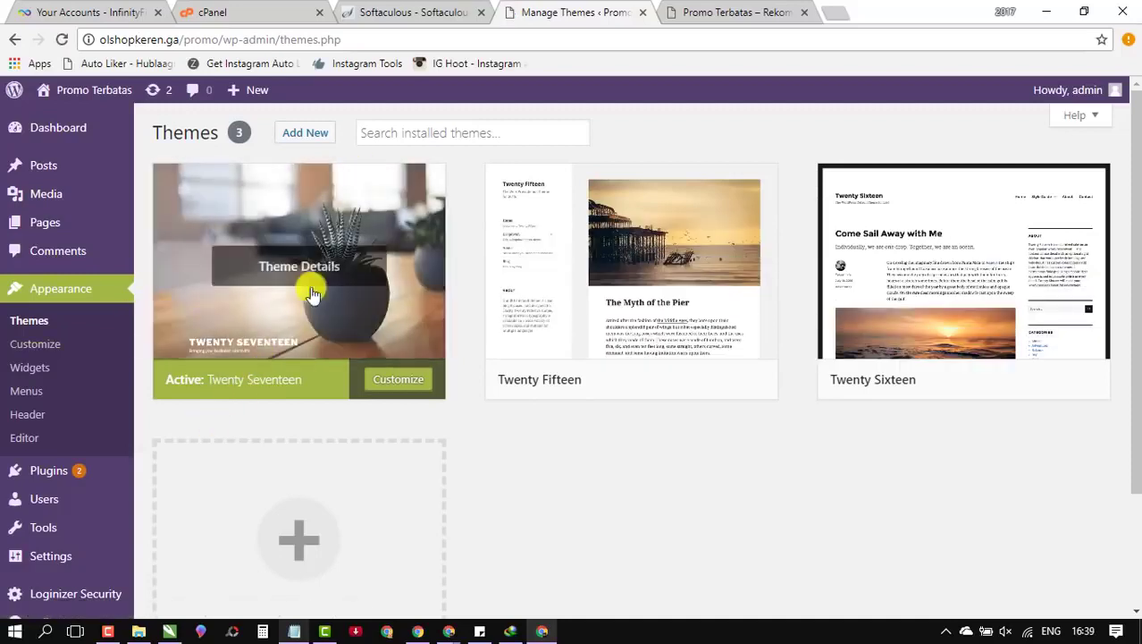
click(308, 133)
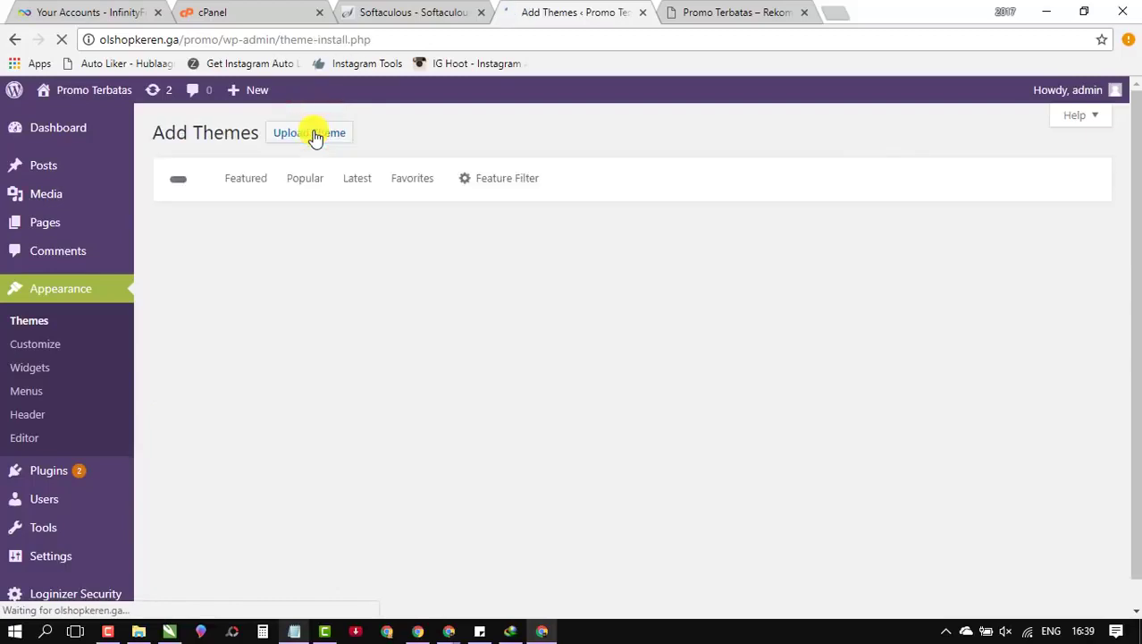
click(15, 39)
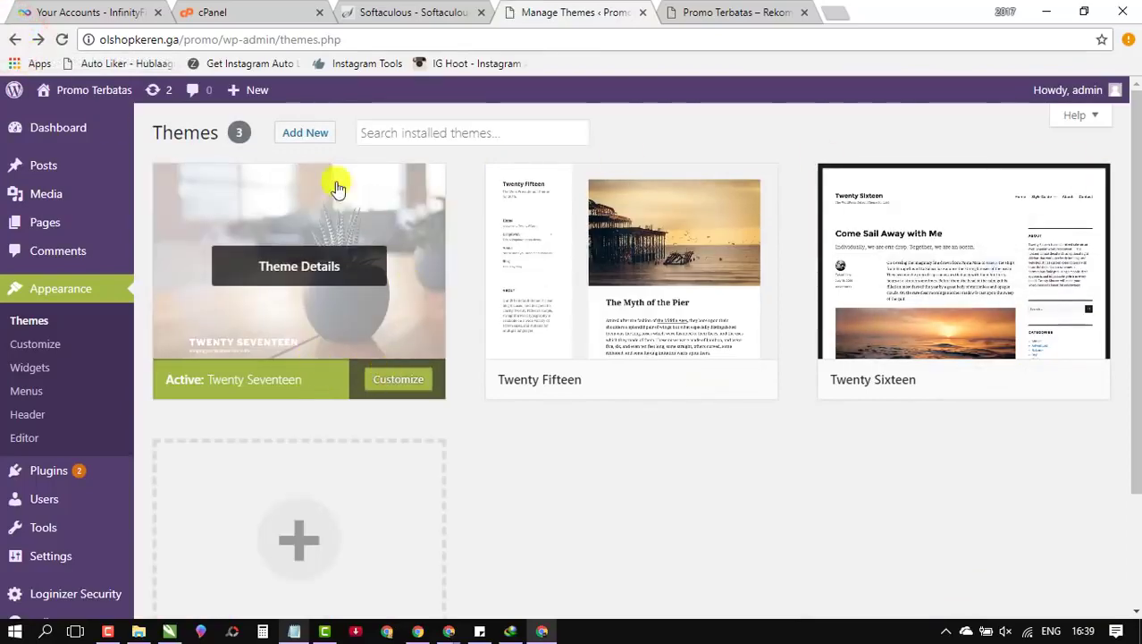
click(774, 11)
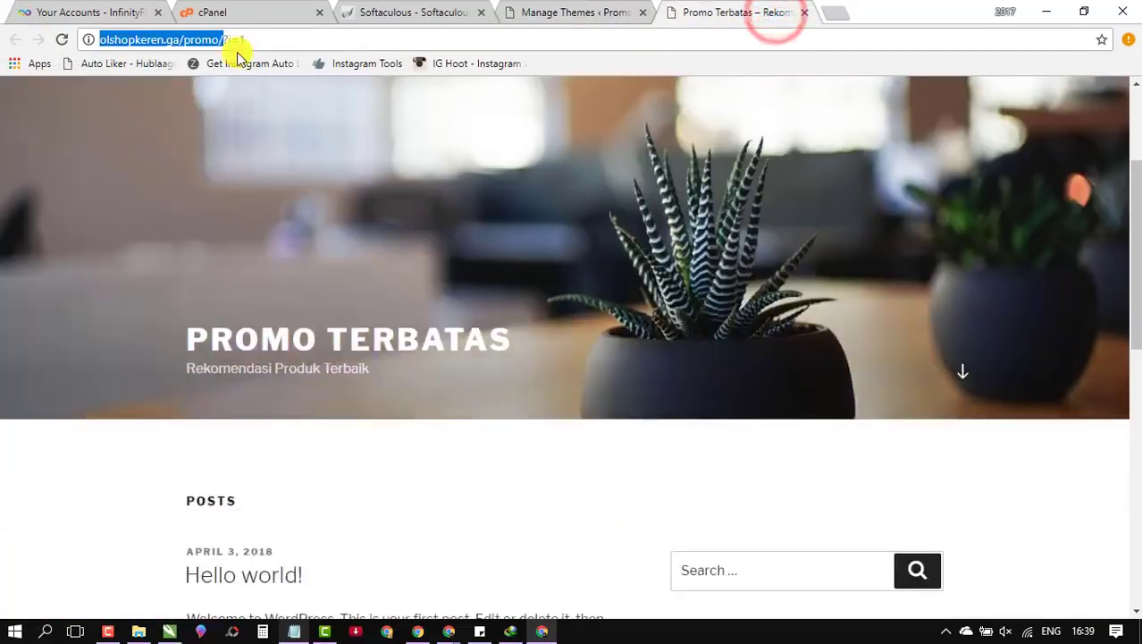
click(577, 11)
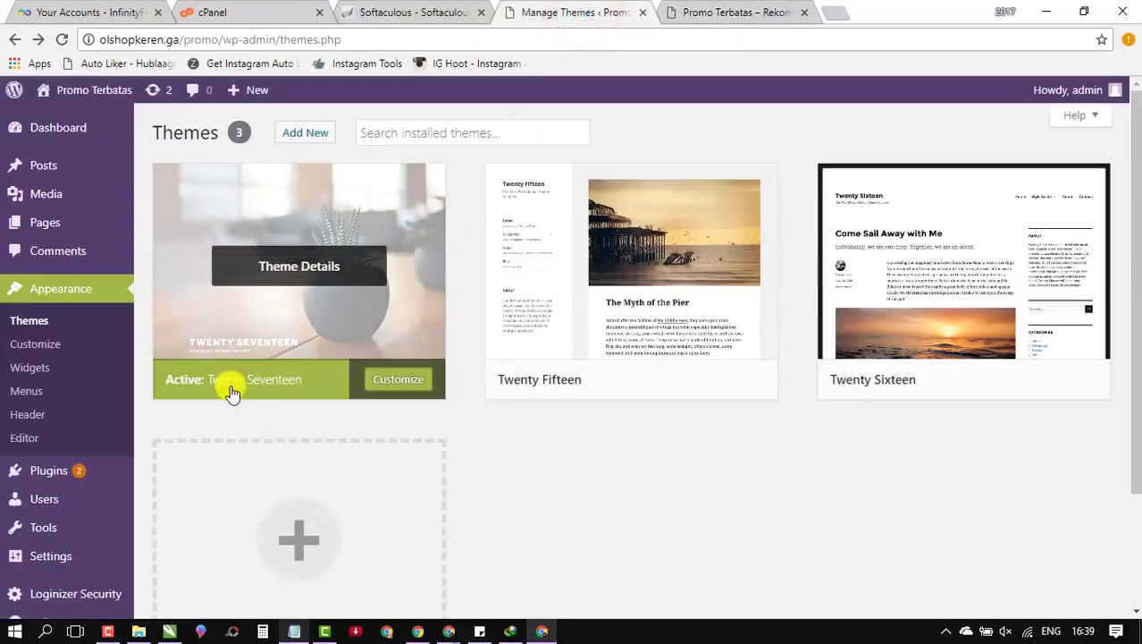
click(729, 12)
scroll(584, 308, down, 3)
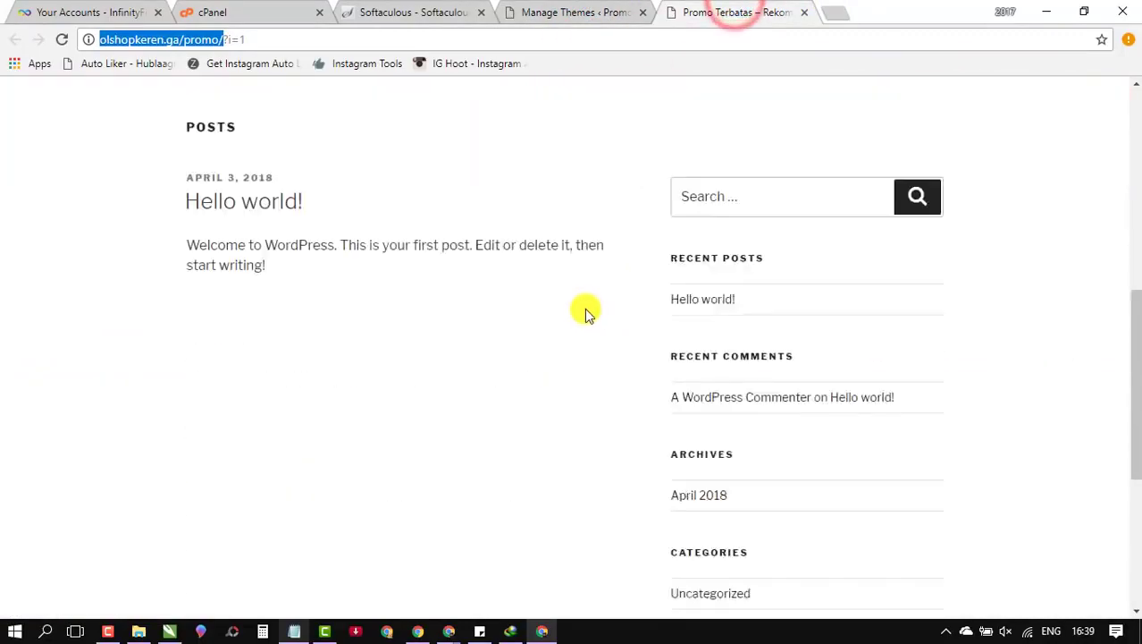
scroll(585, 308, down, 4)
scroll(559, 315, up, 8)
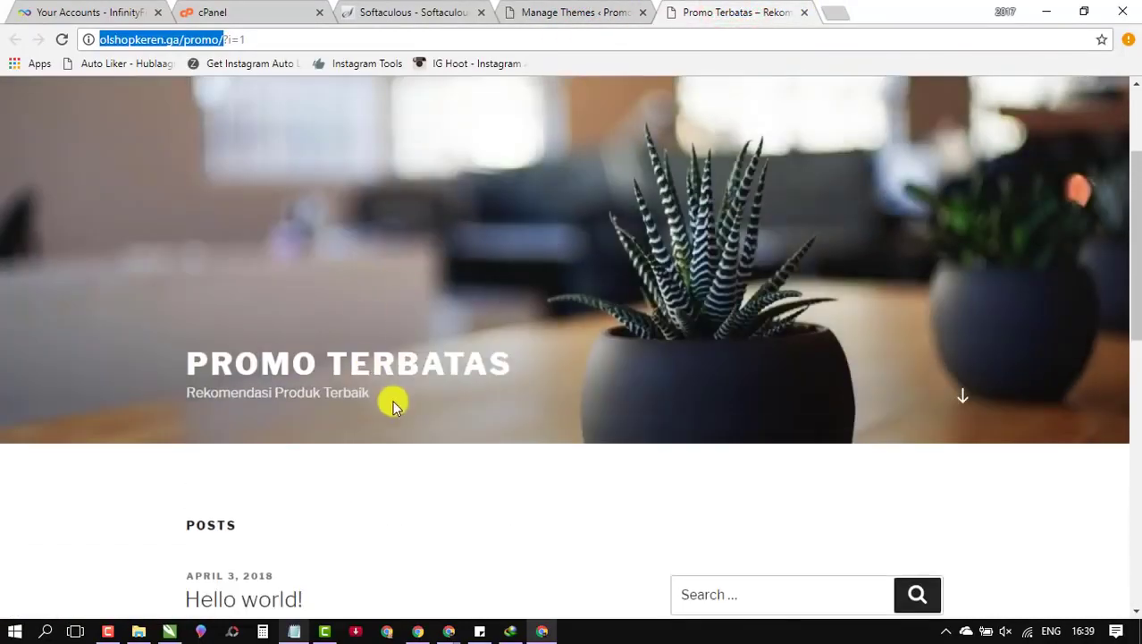
click(581, 14)
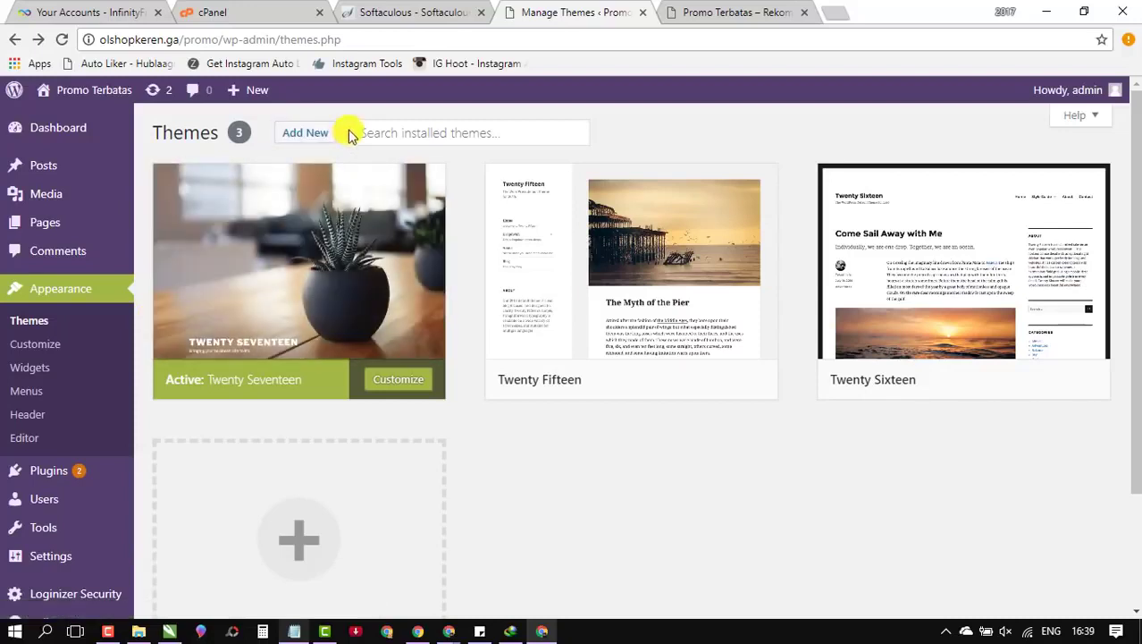
Step: Open the theme upload form and browse to the DL folder for a zip file
click(310, 133)
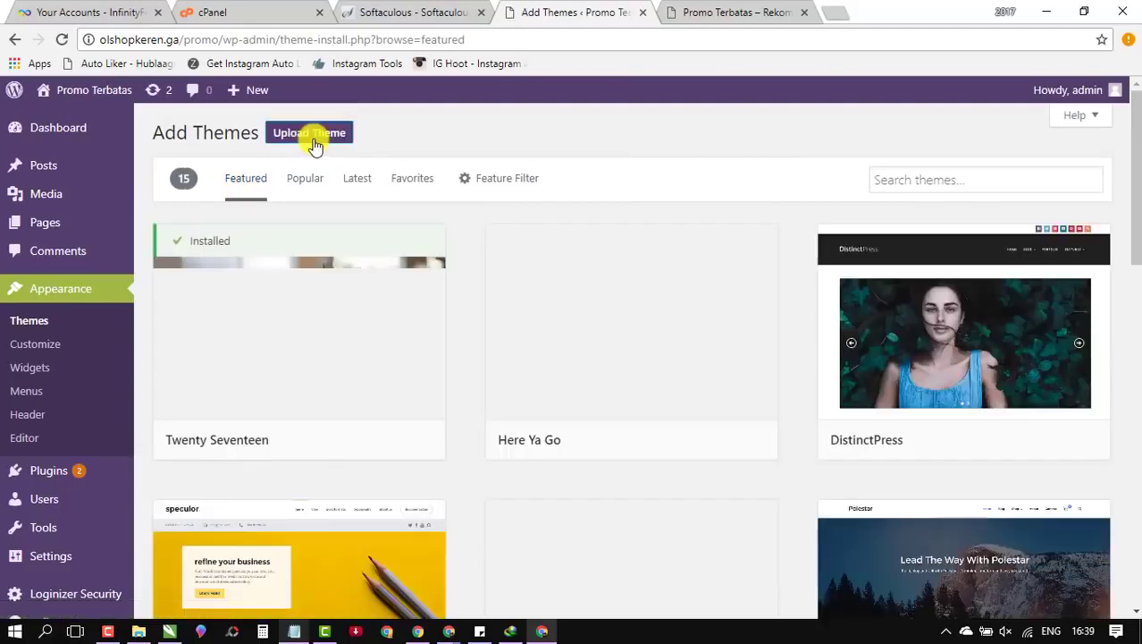
click(311, 134)
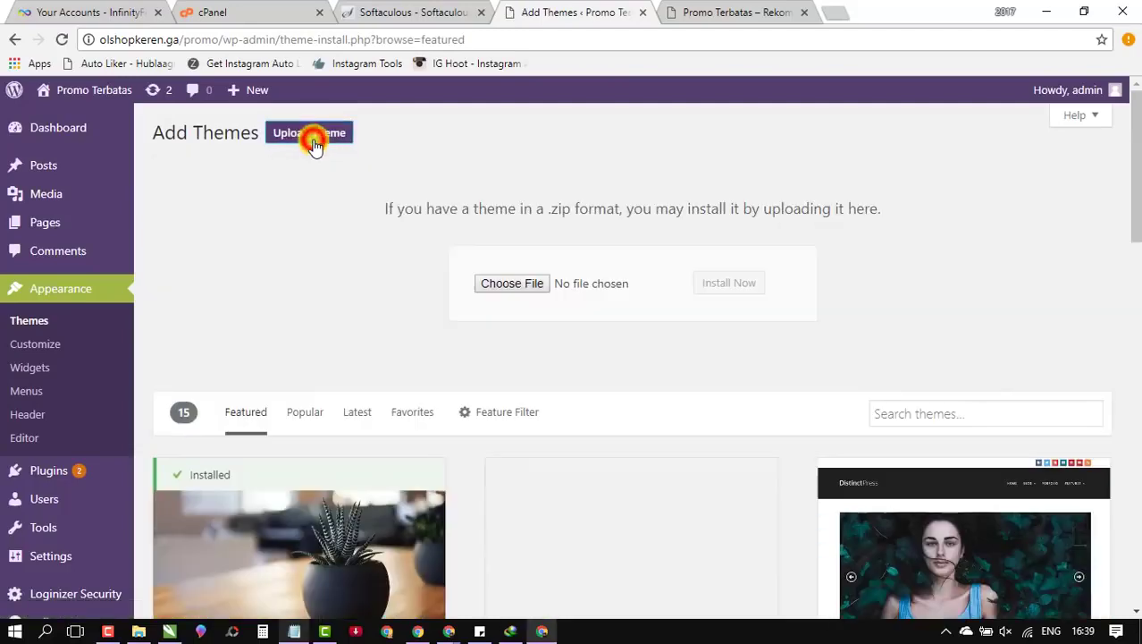
click(629, 284)
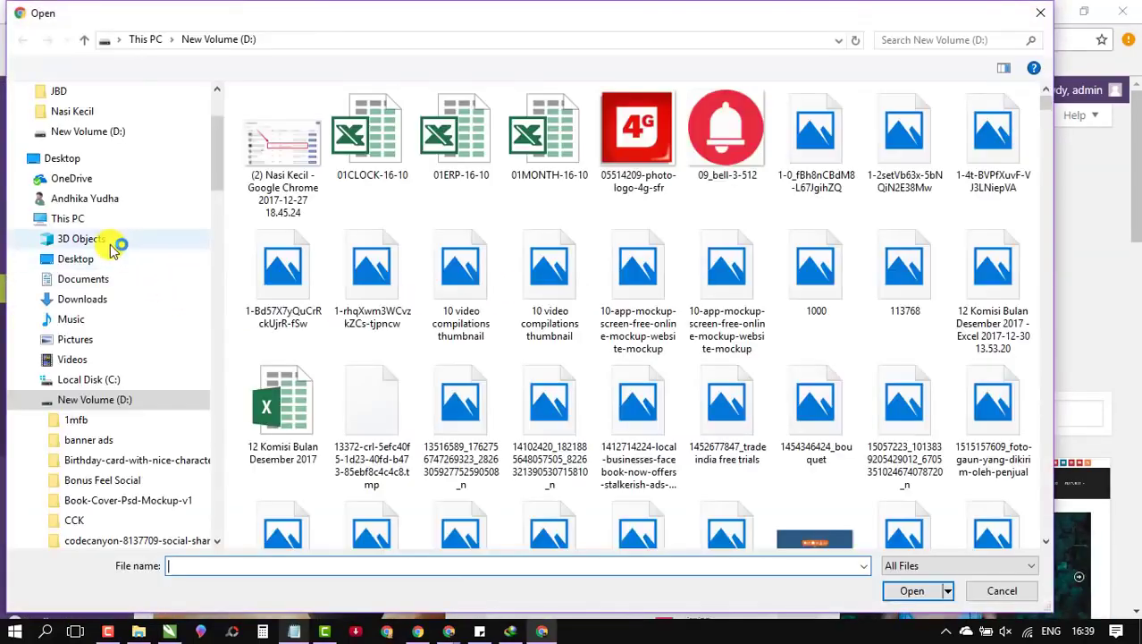
scroll(54, 429, down, 3)
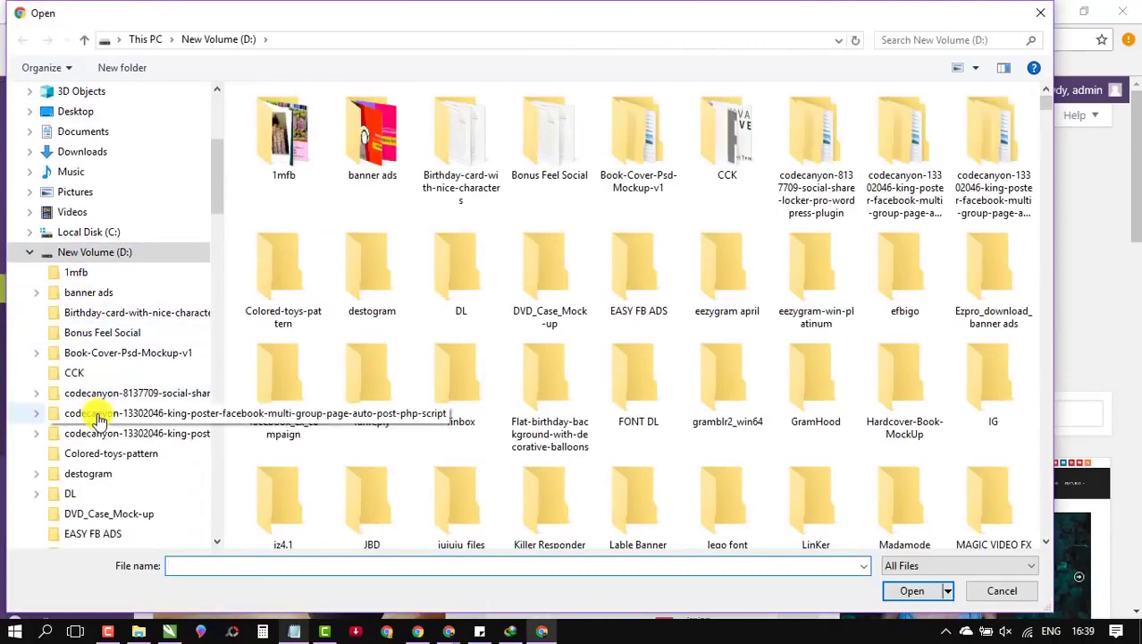
scroll(75, 472, down, 1)
click(75, 473)
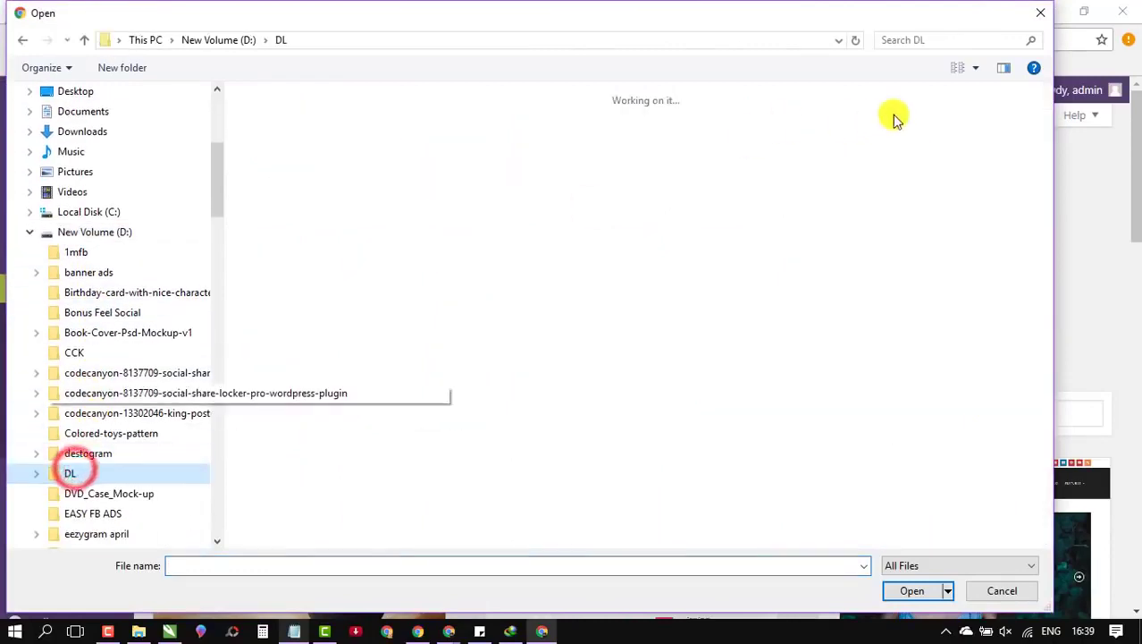
Step: Search DL for 'landingpress' and choose landingpress-wp-v2.8.1 from the list view
click(920, 38)
text(l)
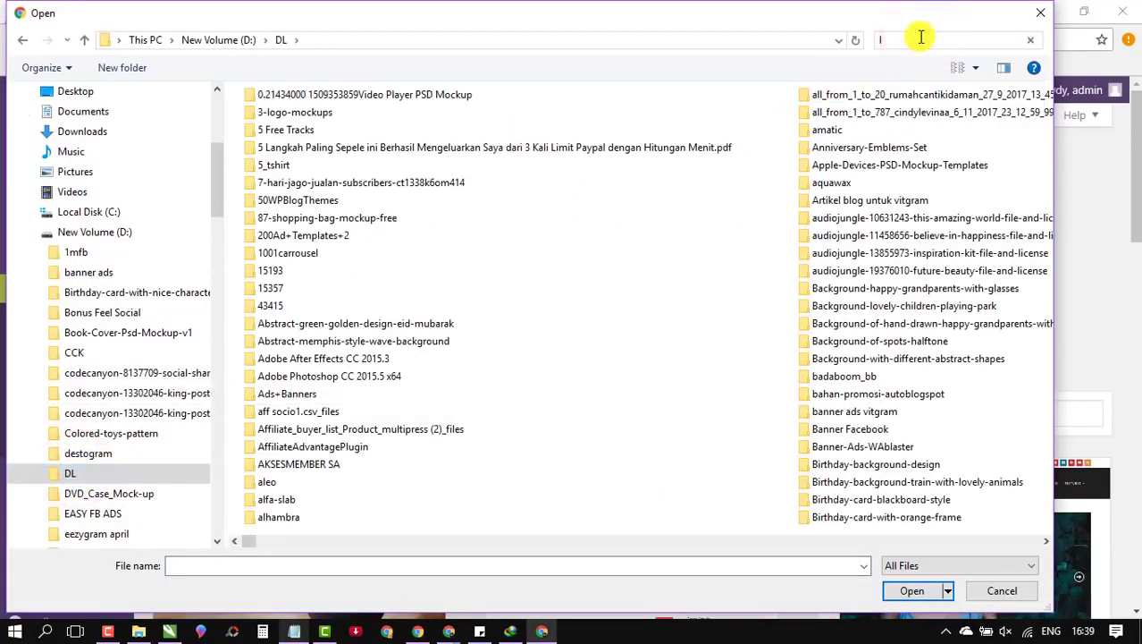
text(and)
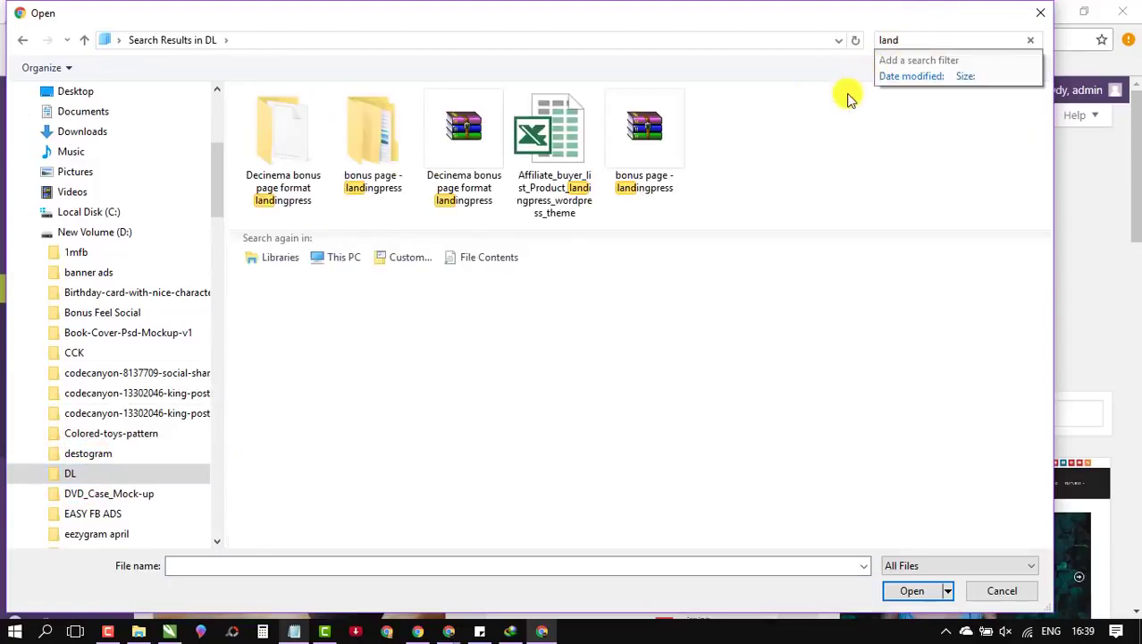
click(848, 100)
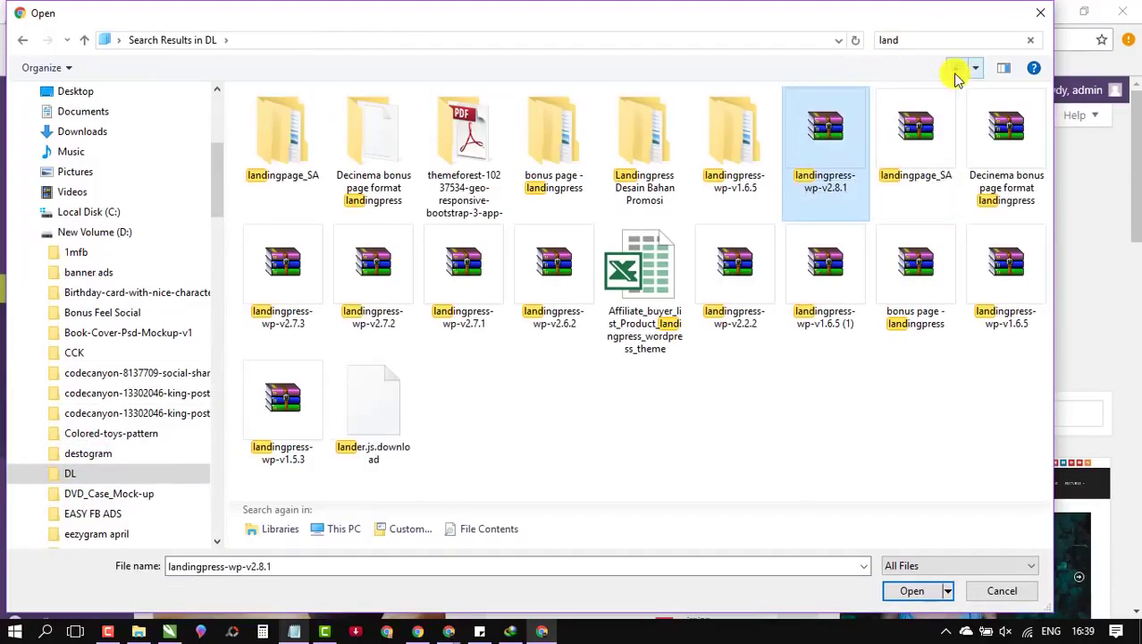
click(999, 39)
click(979, 41)
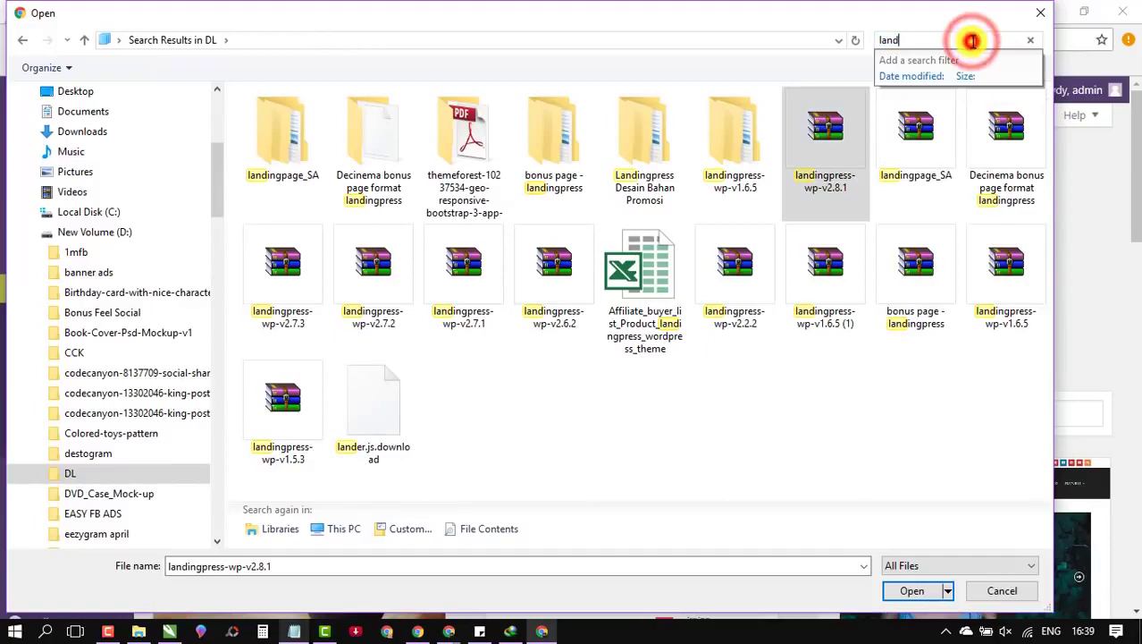
text(ingpress)
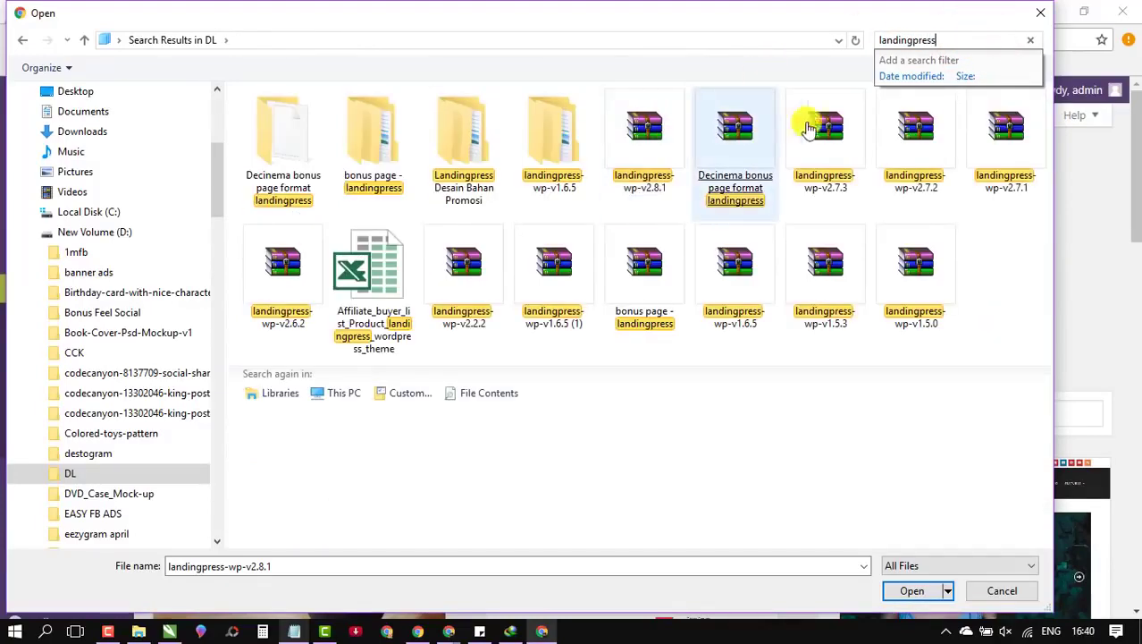
click(791, 60)
click(980, 69)
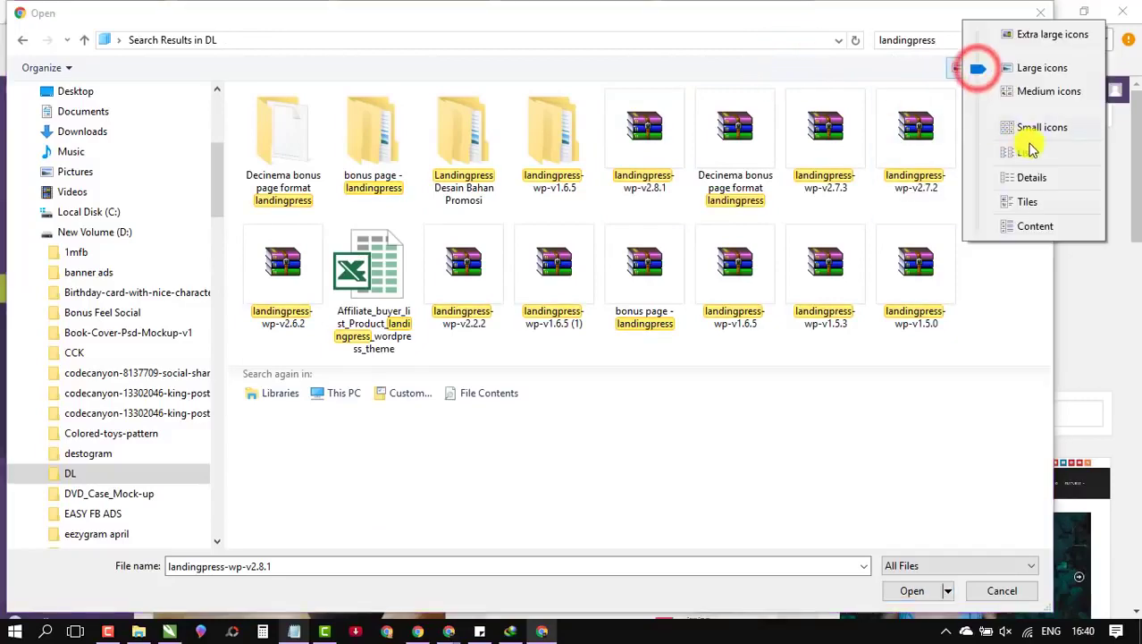
click(1051, 152)
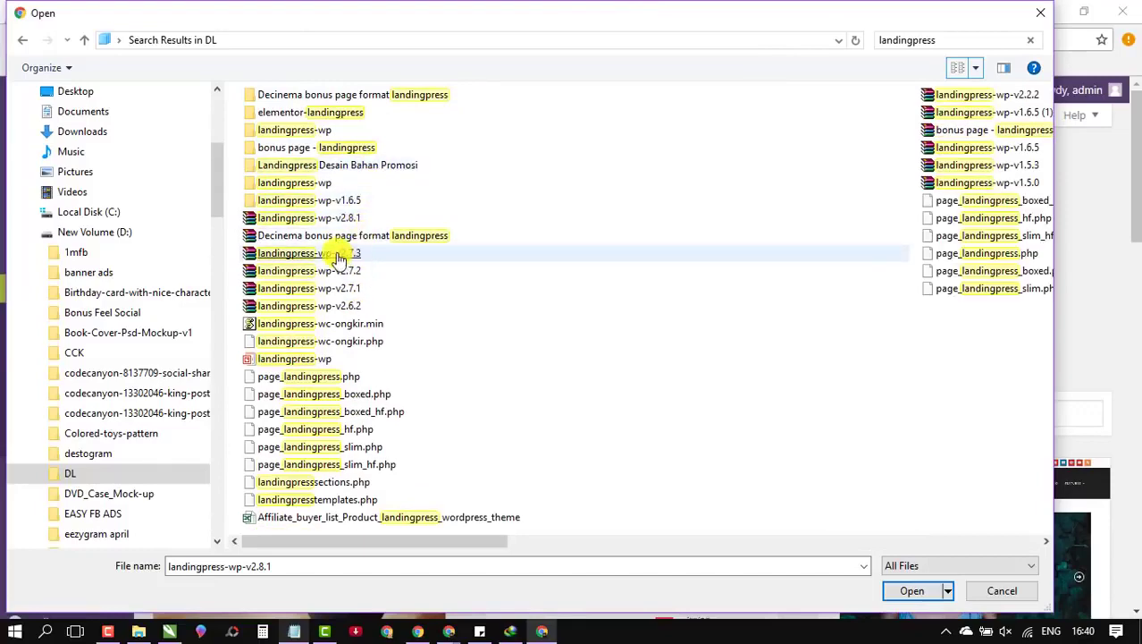
click(344, 254)
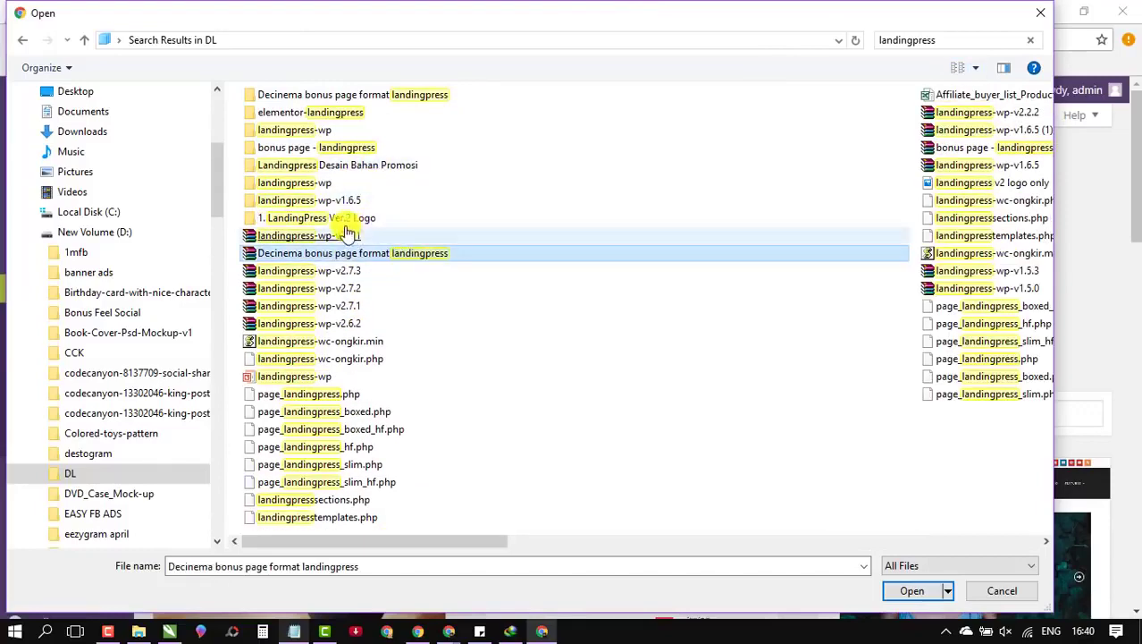
click(331, 238)
double_click(329, 238)
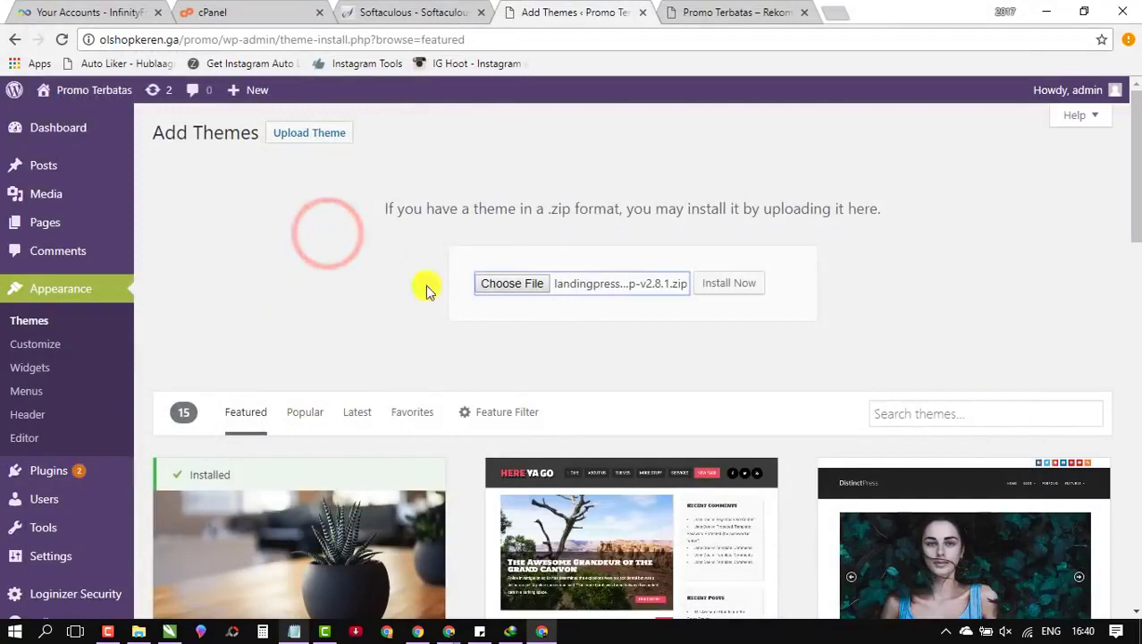
Step: Install the uploaded landingpress-wp-v2.8.1.zip theme package
click(756, 288)
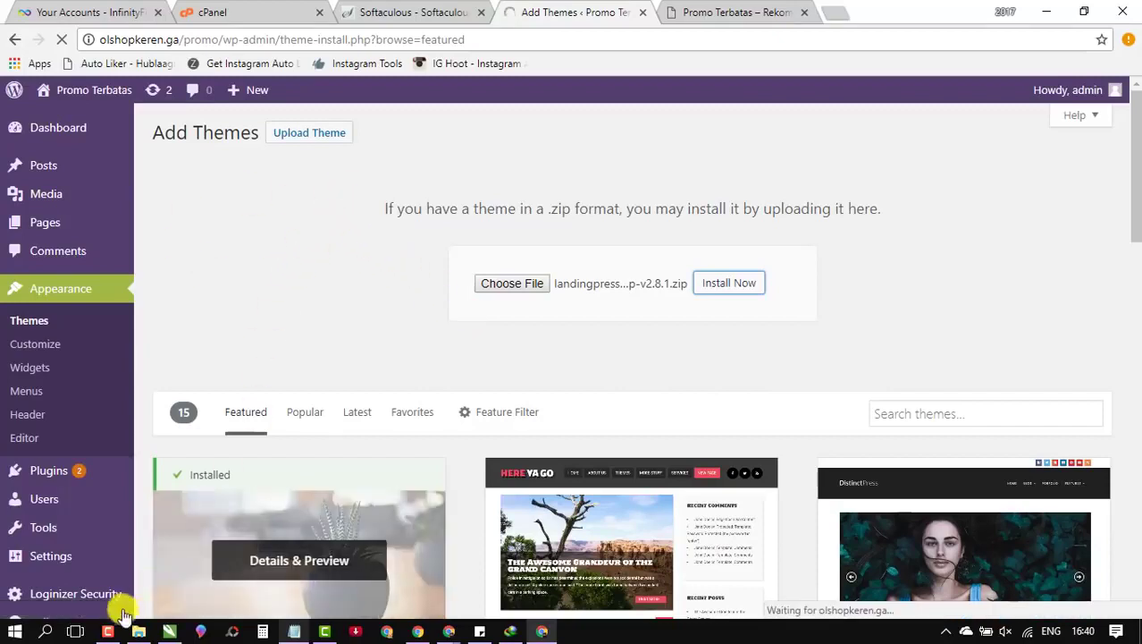
click(110, 631)
click(116, 631)
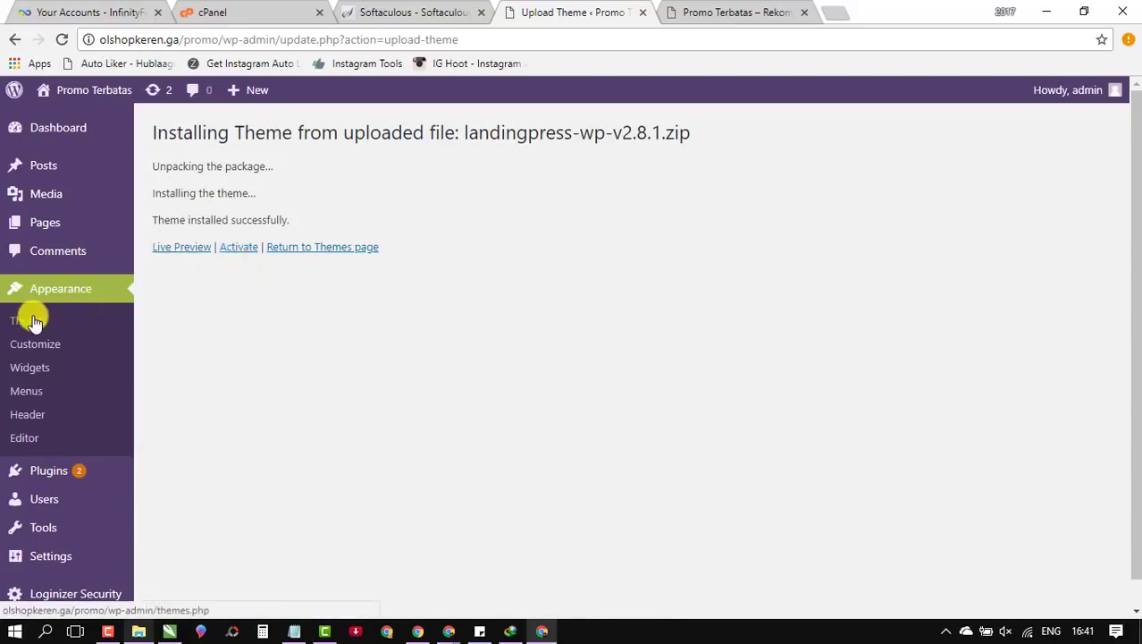
Step: Open the installed themes list in a new tab and activate LandingPress WP
click(744, 12)
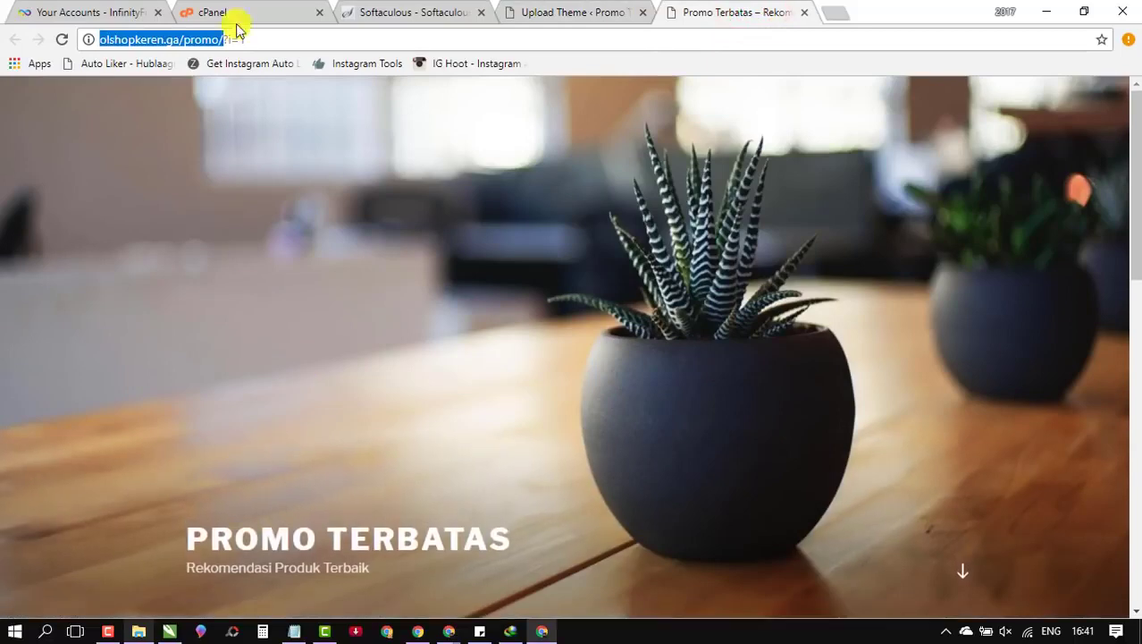
click(547, 9)
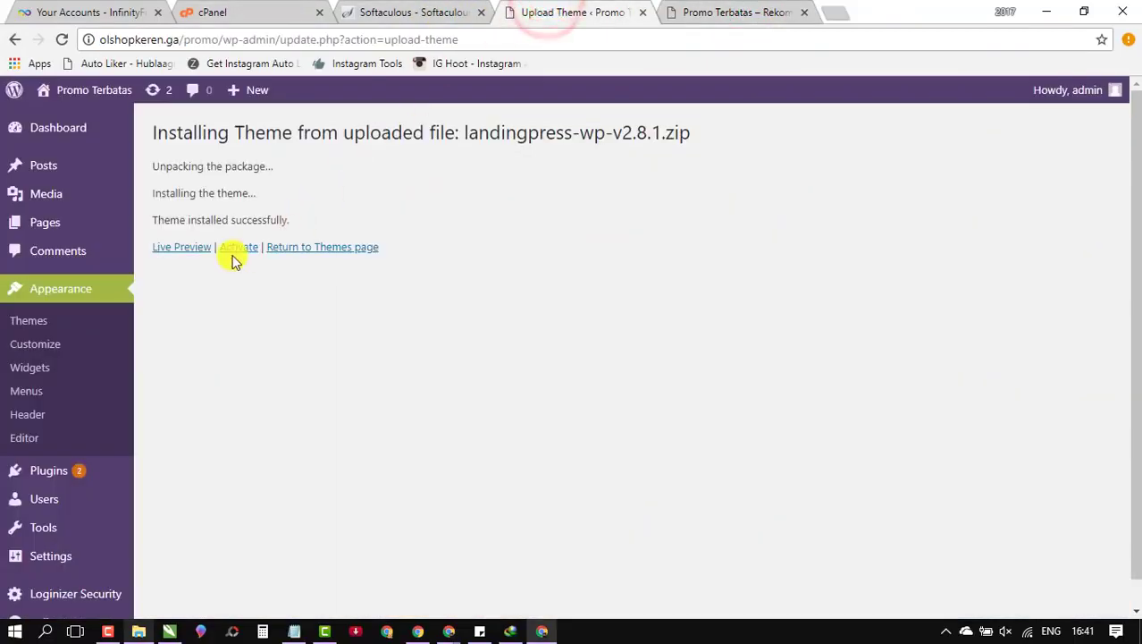
right_click(25, 327)
click(90, 335)
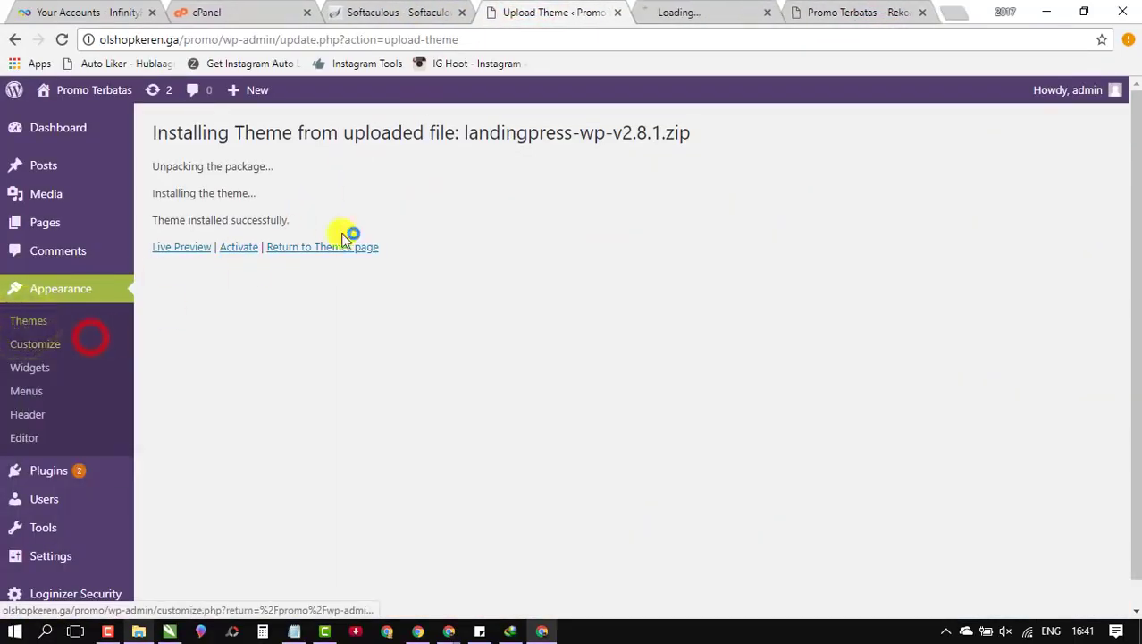
click(681, 11)
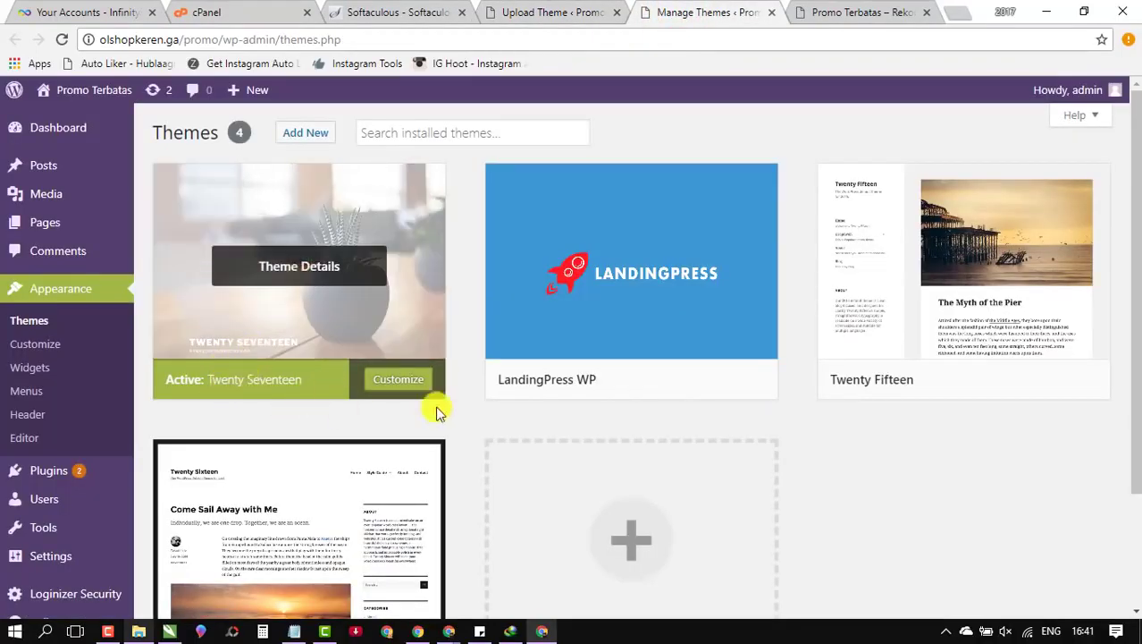
mouse_move(533, 398)
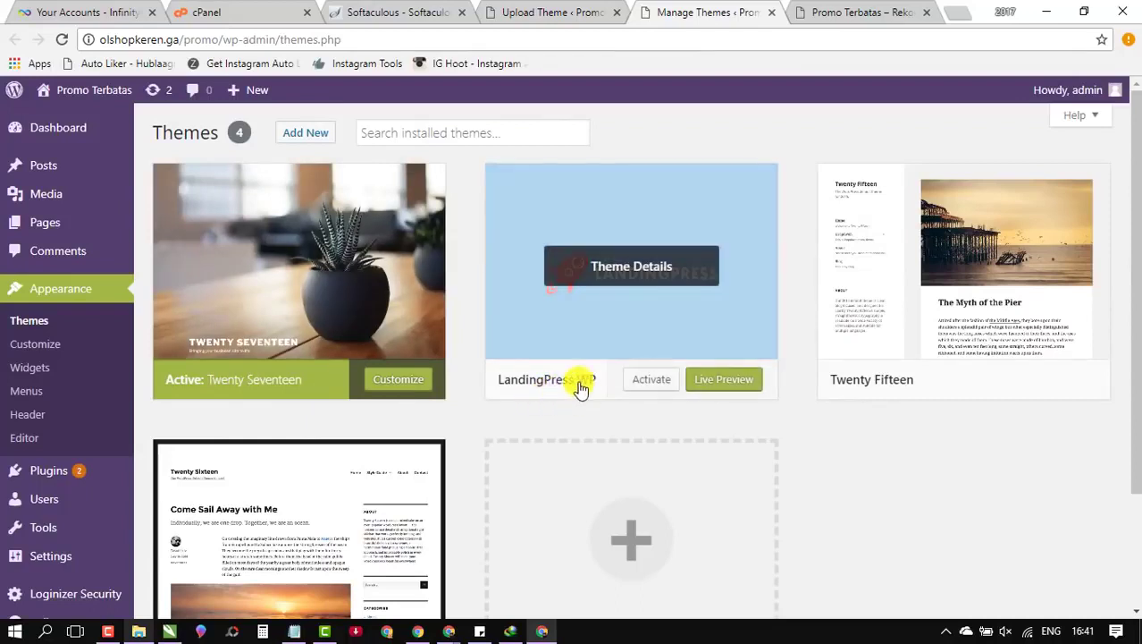
click(583, 12)
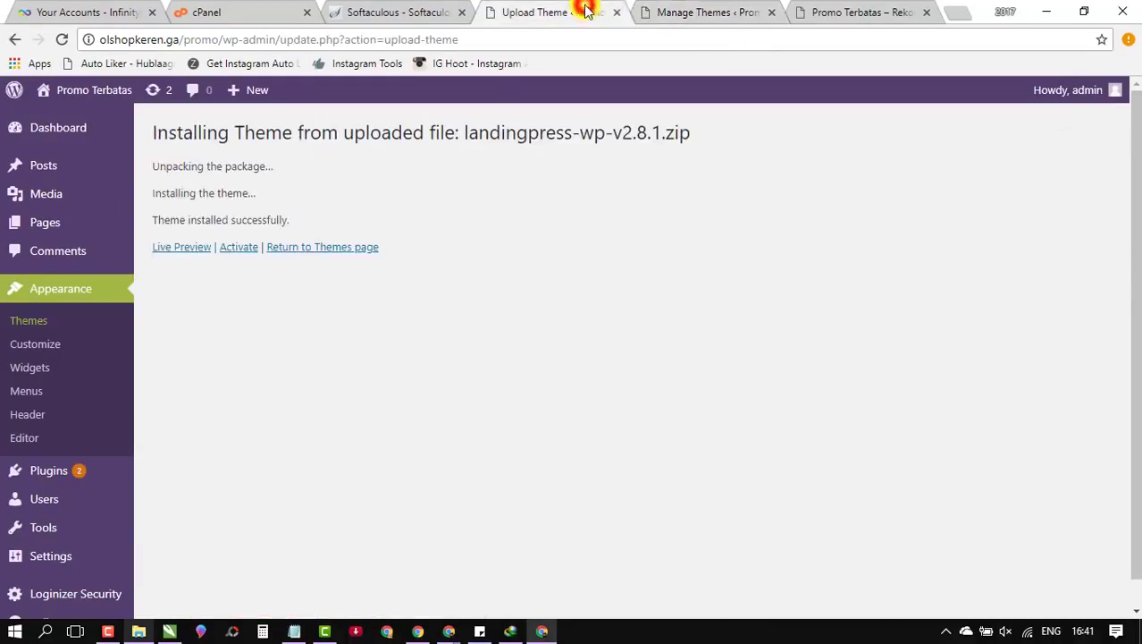
click(678, 12)
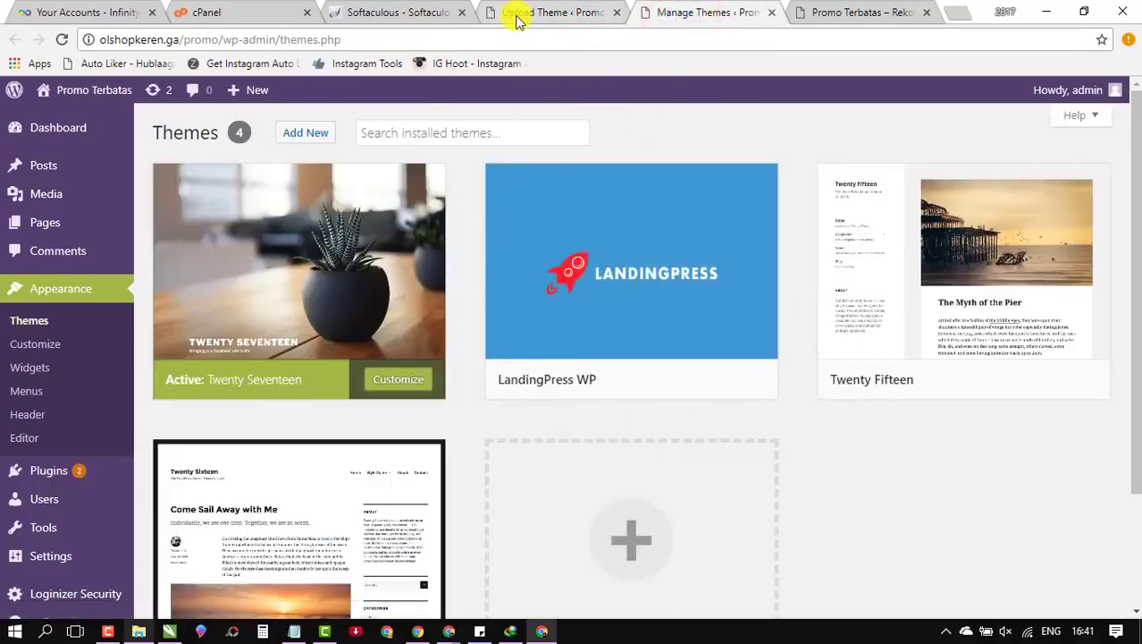
click(545, 13)
click(694, 13)
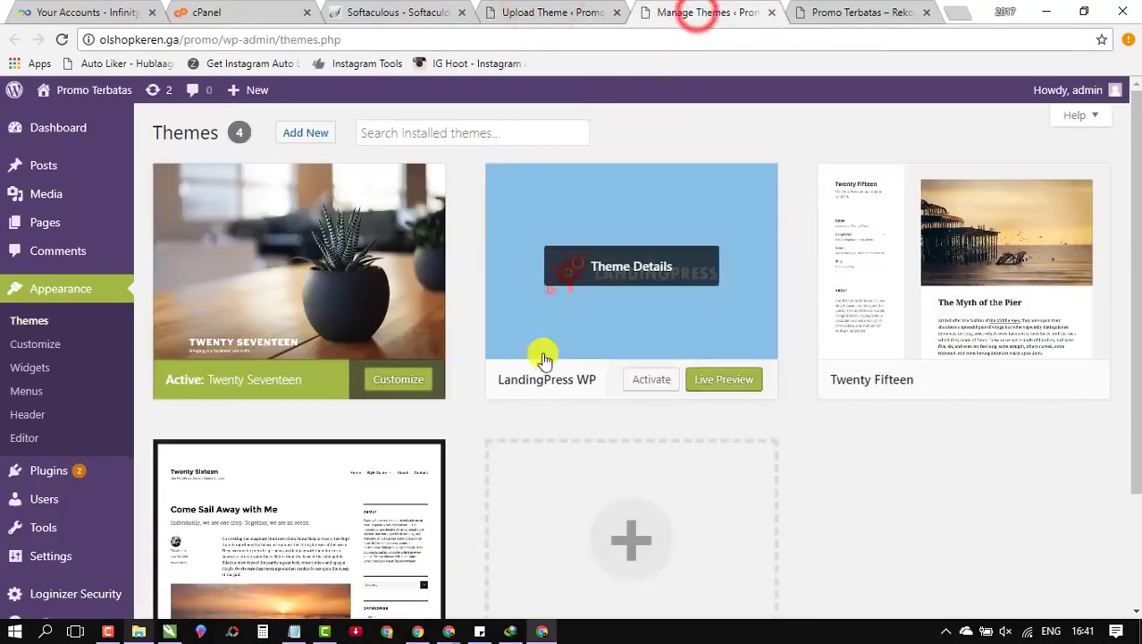
click(653, 385)
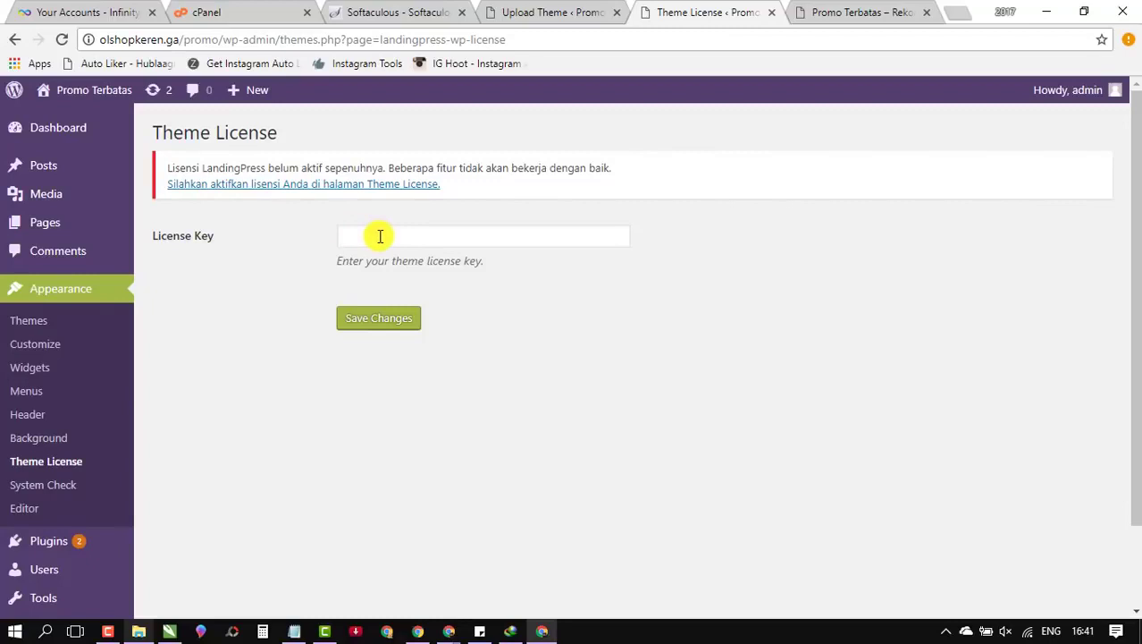
Step: Add markasdigital.com/landingpress as a new Notepad line and copy it
click(379, 236)
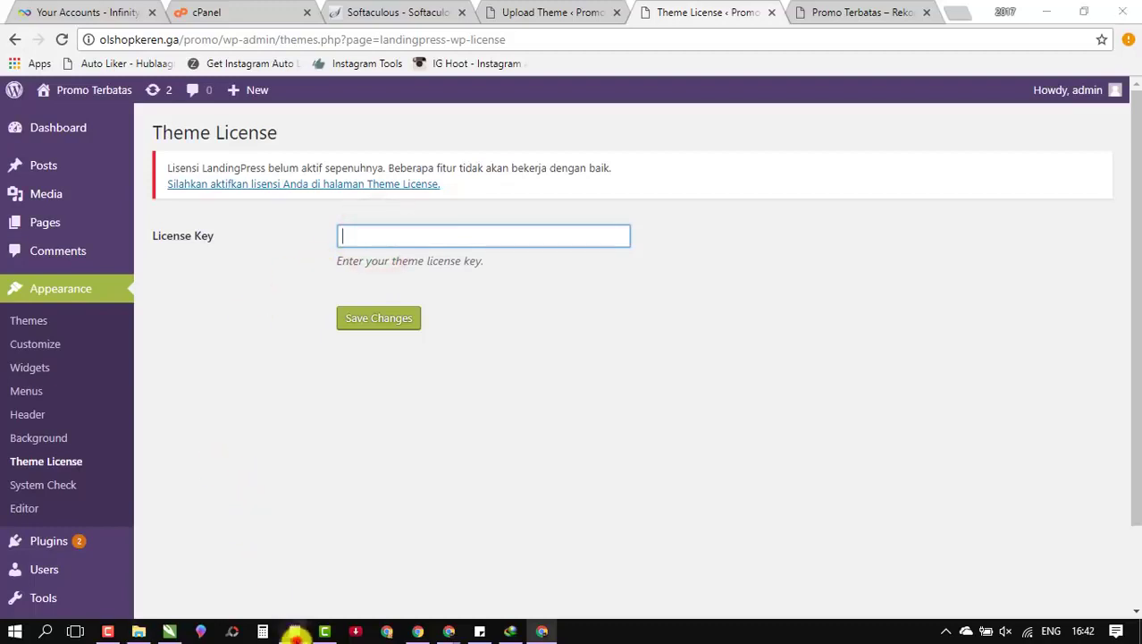
click(295, 633)
click(696, 216)
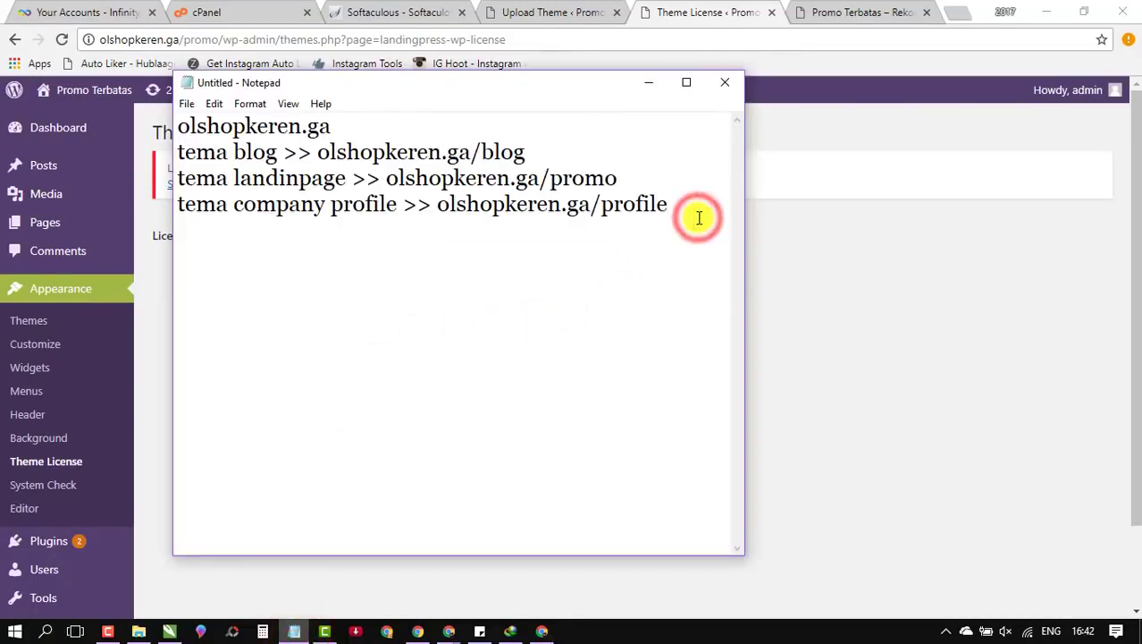
key(Return)
key(Return)
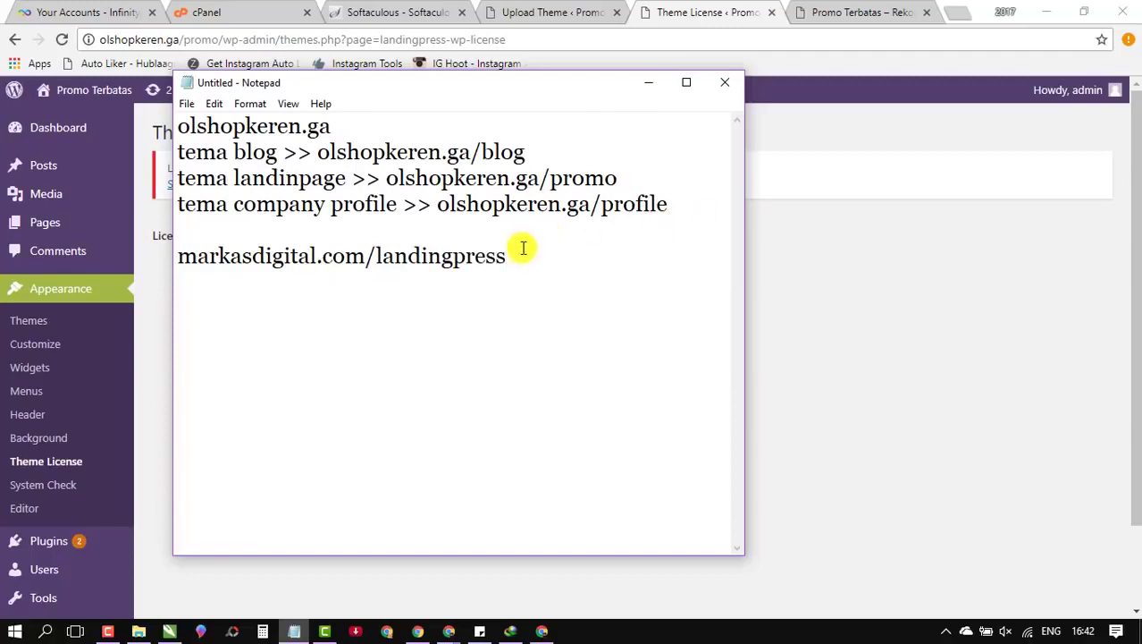
drag(521, 256, 255, 228)
right_click(268, 255)
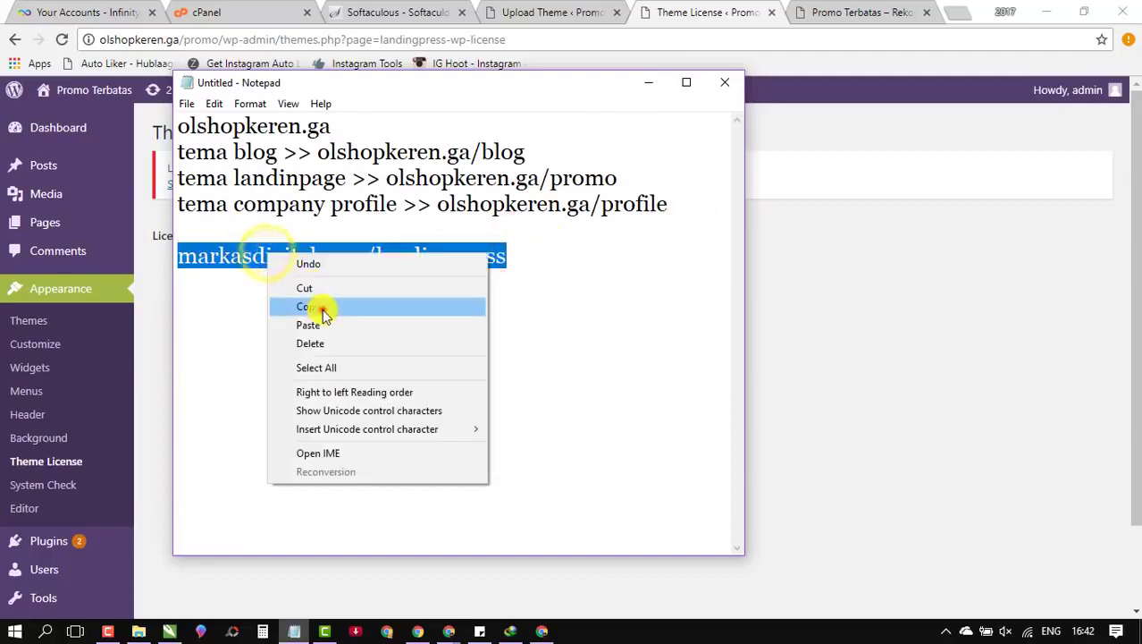
click(307, 306)
click(855, 9)
Step: Load the copied markasdigital.com/landingpress address in Chrome with Paste and go
click(855, 9)
click(683, 37)
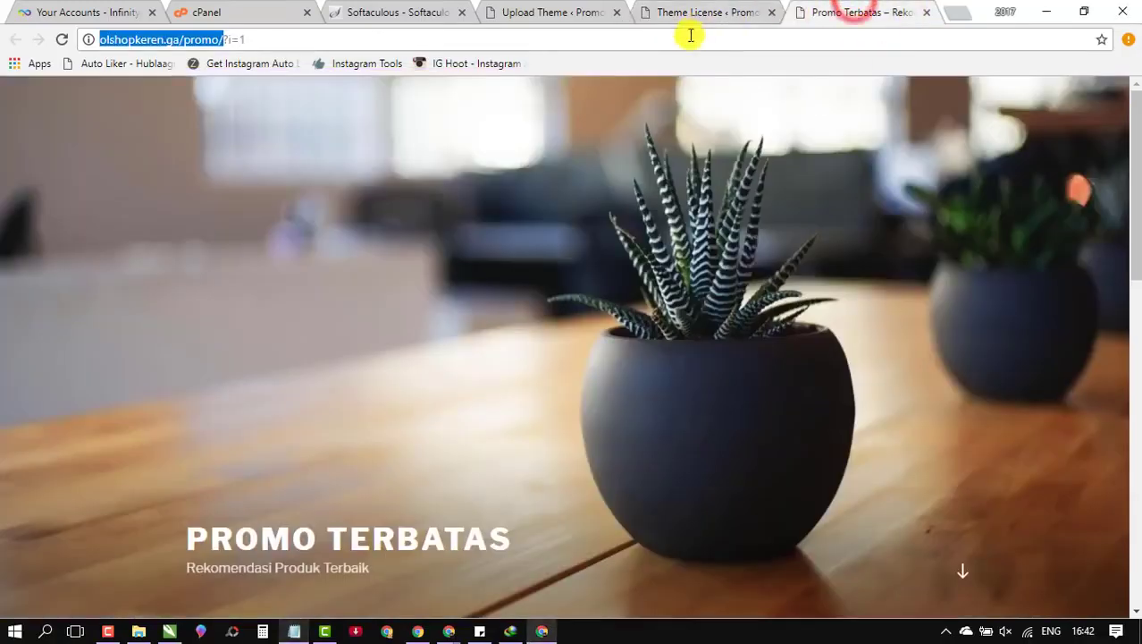
right_click(684, 41)
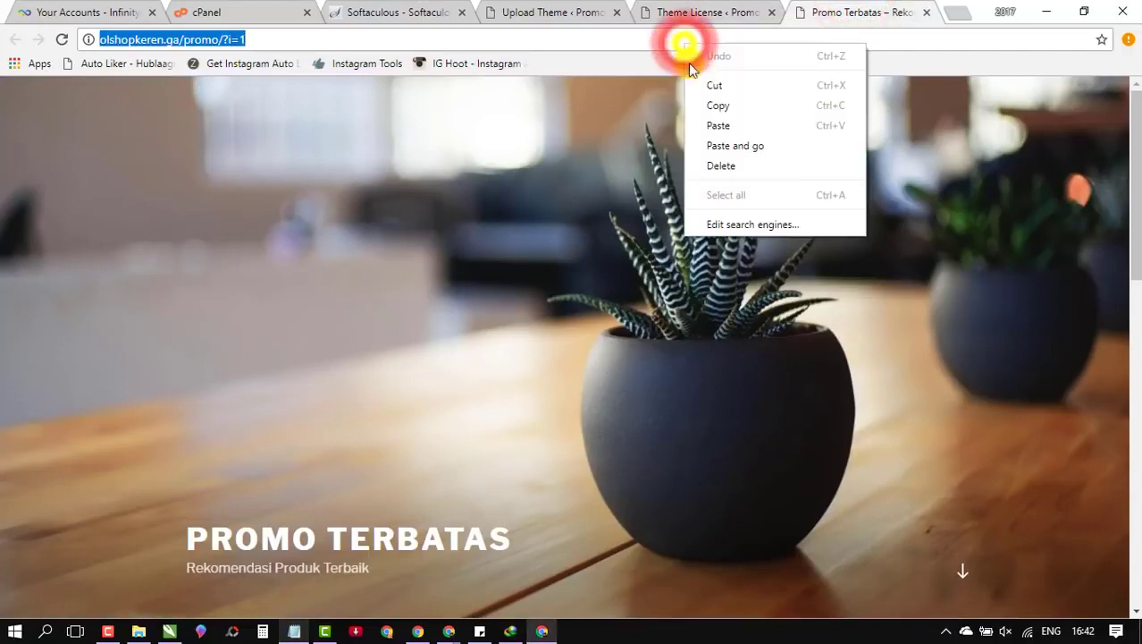
click(763, 146)
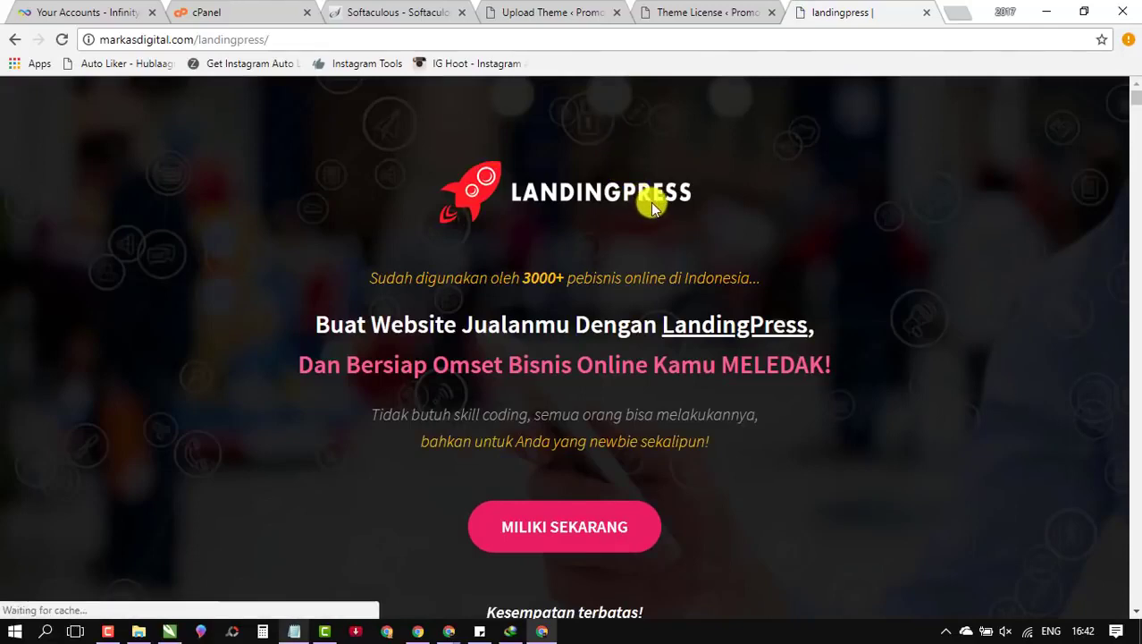
Step: Skim the LandingPress sales page, then return to the Theme License page's License Key field
scroll(659, 202, down, 3)
scroll(659, 202, up, 3)
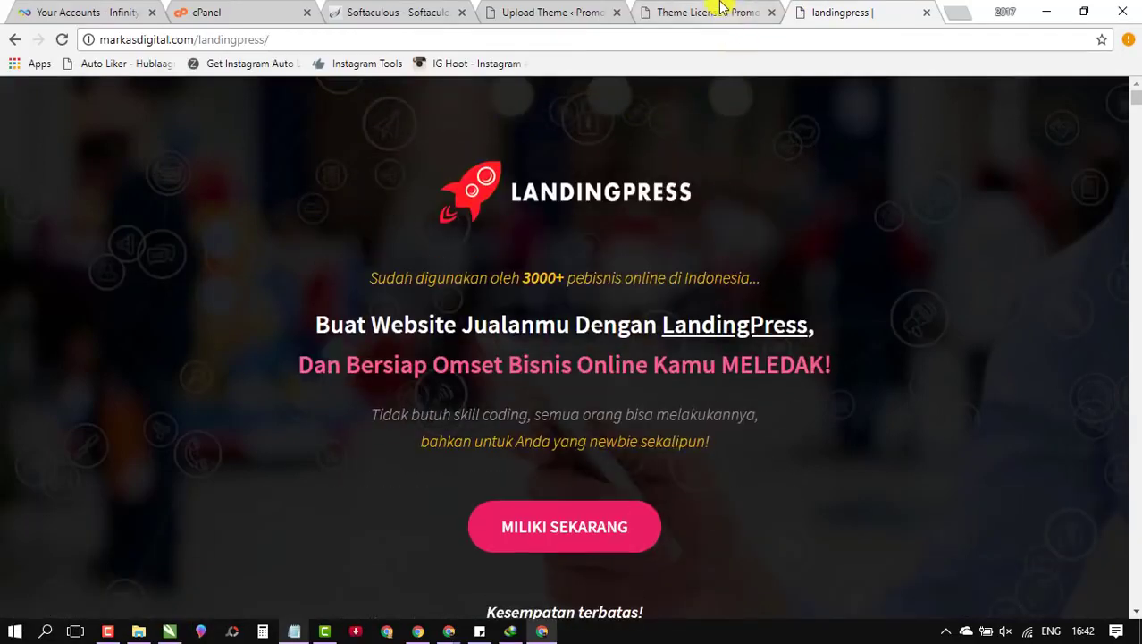
scroll(358, 89, down, 2)
click(174, 40)
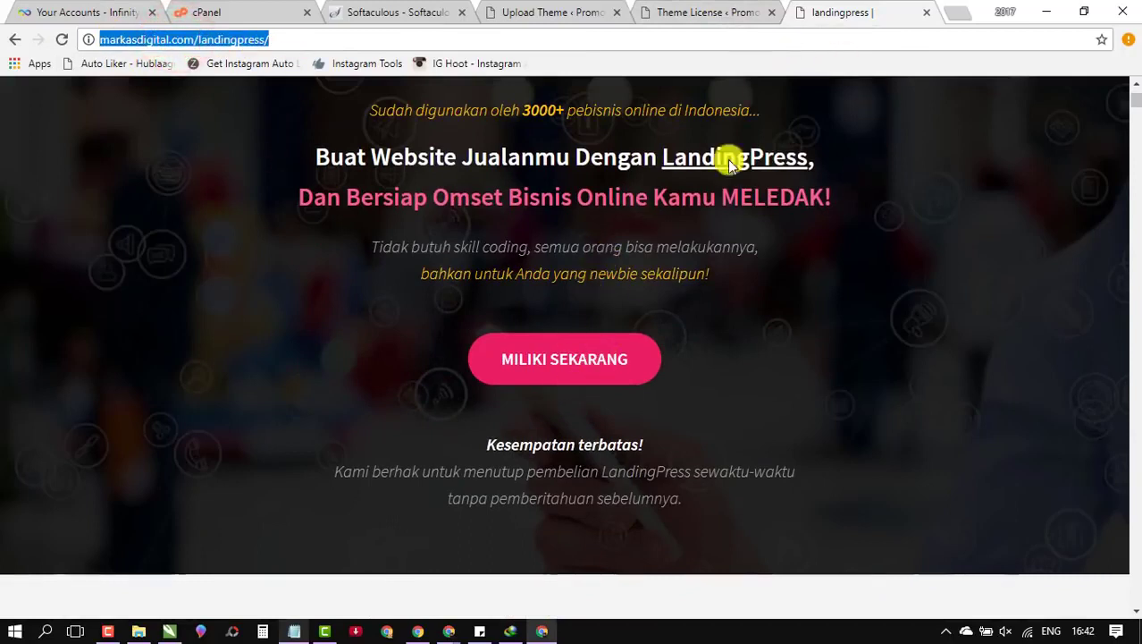
click(709, 9)
right_click(431, 234)
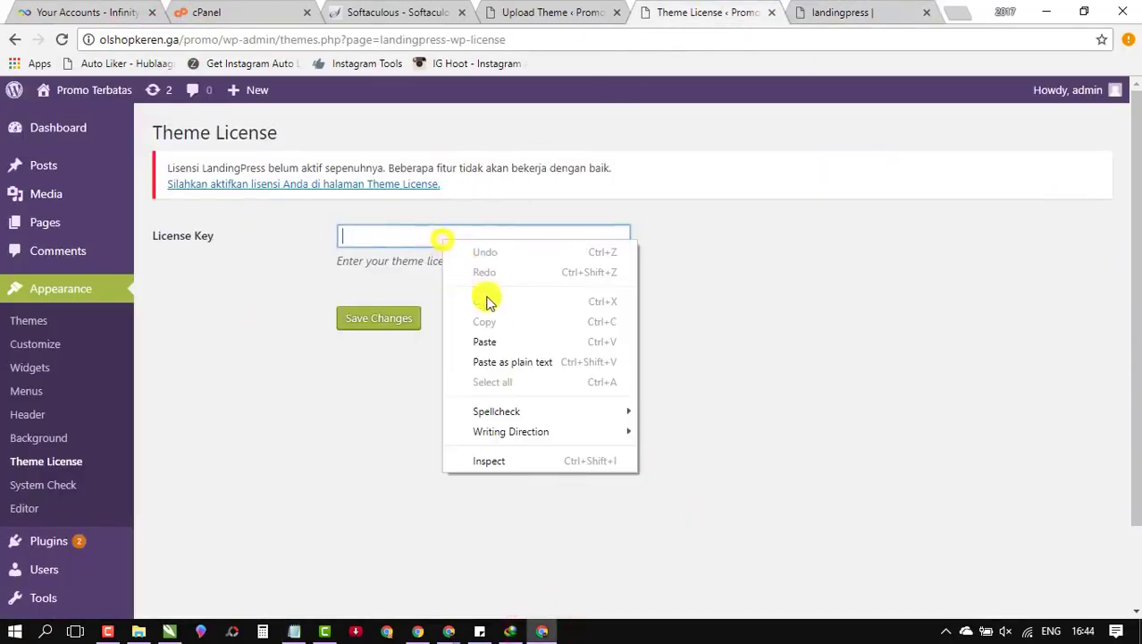
Step: Paste the license key, save it, and activate the LandingPress license for this website
click(510, 346)
click(278, 282)
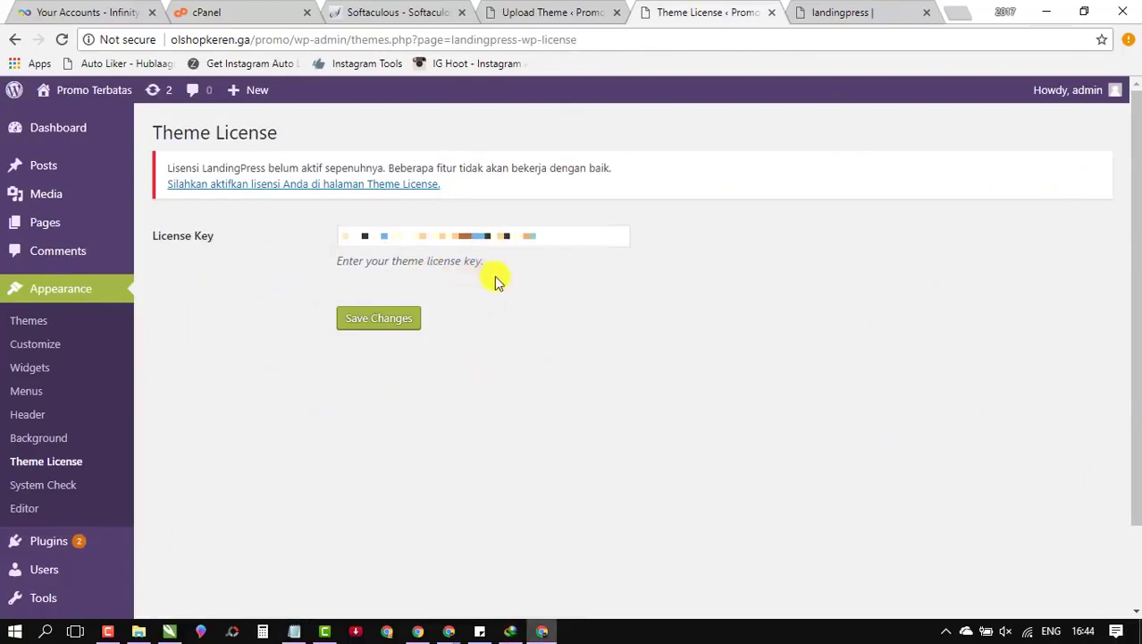
click(383, 327)
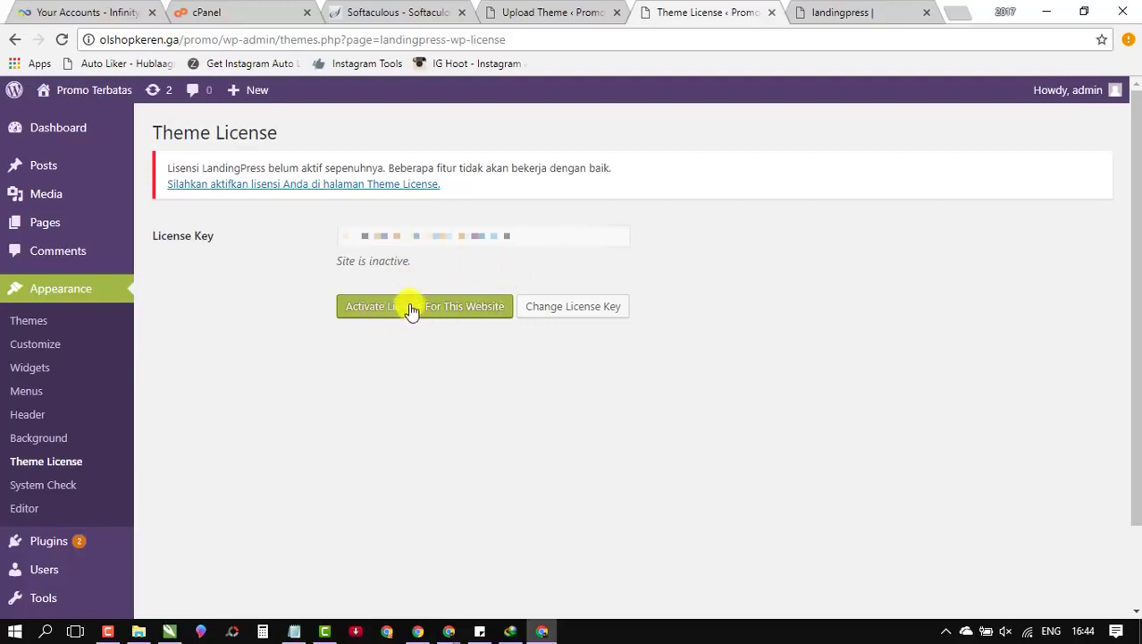
click(413, 307)
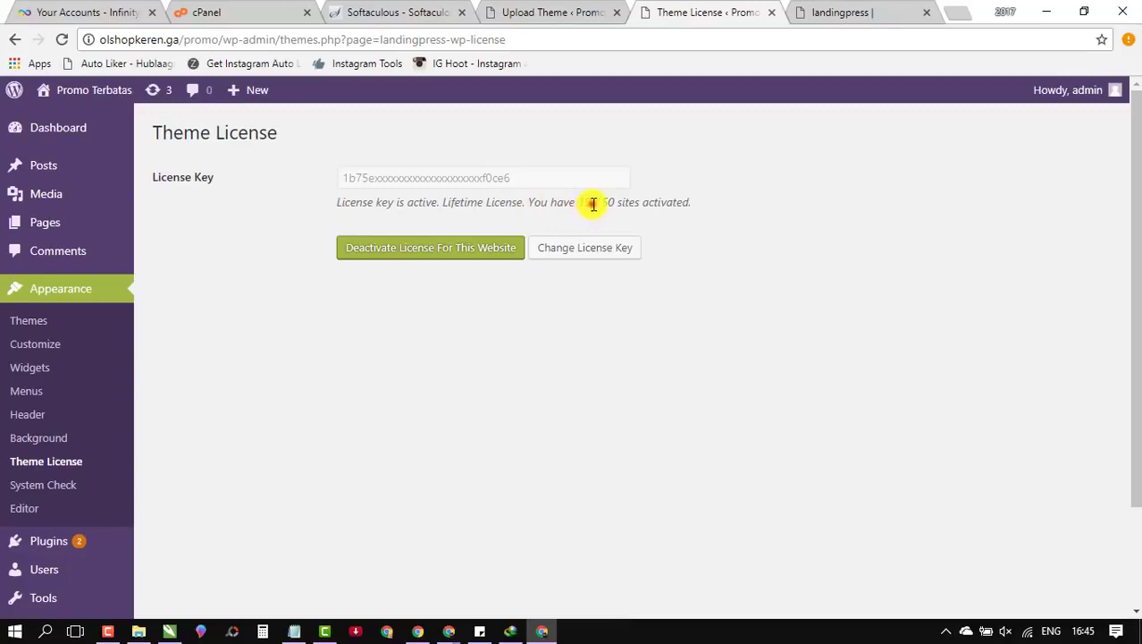
Step: Confirm the LandingPress lifetime licence is active, with 19 of 50 sites used
drag(593, 205, 617, 198)
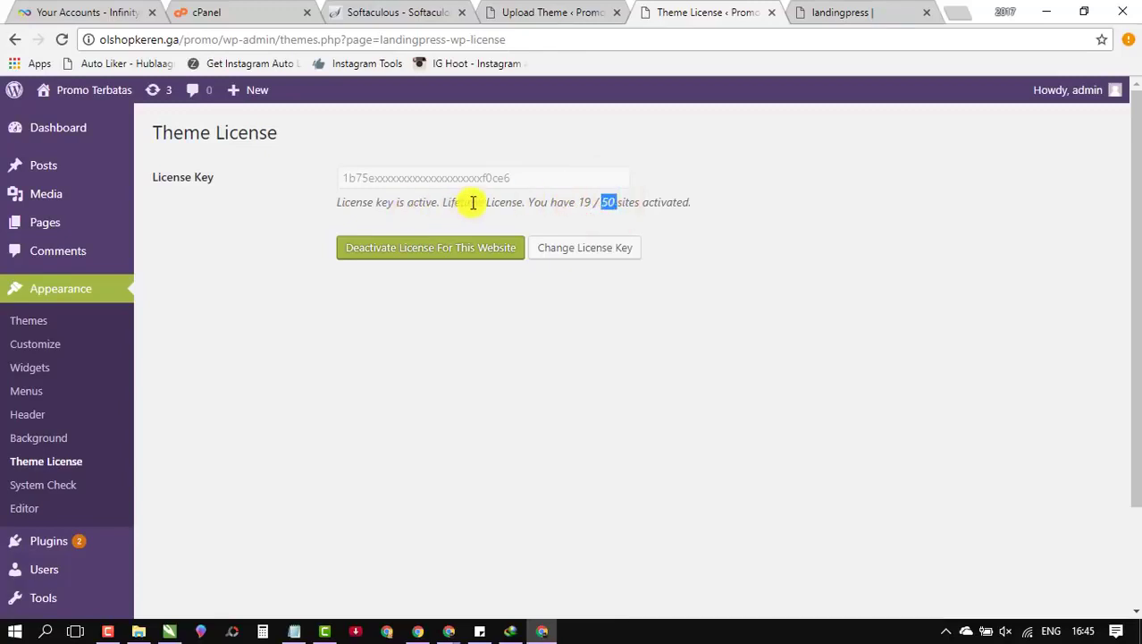
double_click(609, 202)
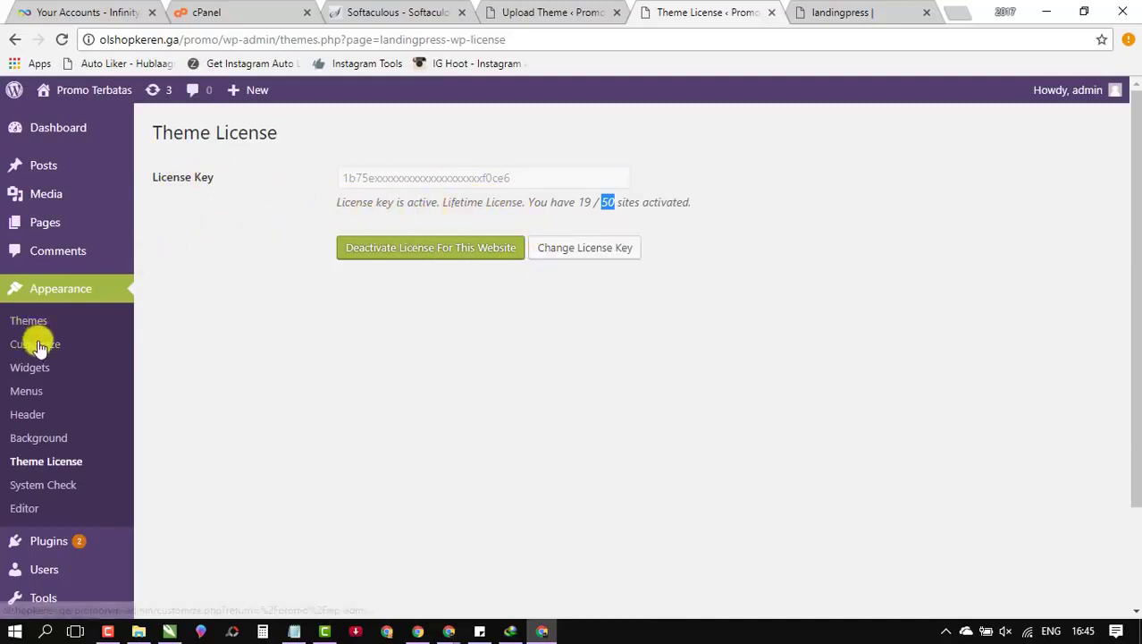
scroll(54, 286, down, 1)
scroll(36, 245, up, 1)
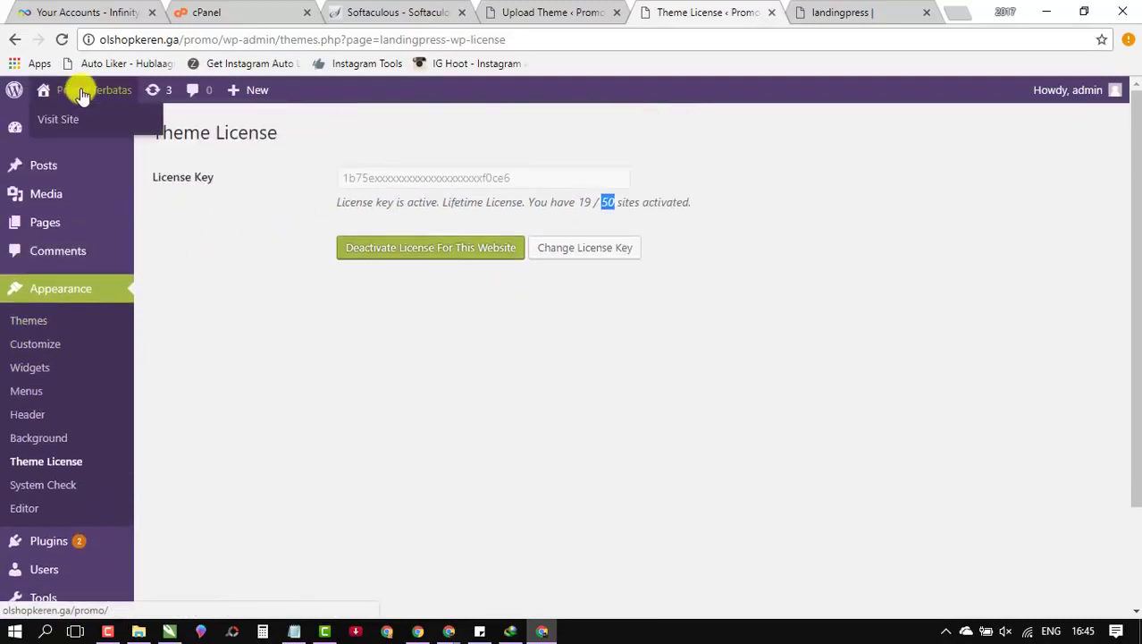
Step: Open the live site from Visit Site in a new tab and scroll through it
click(809, 13)
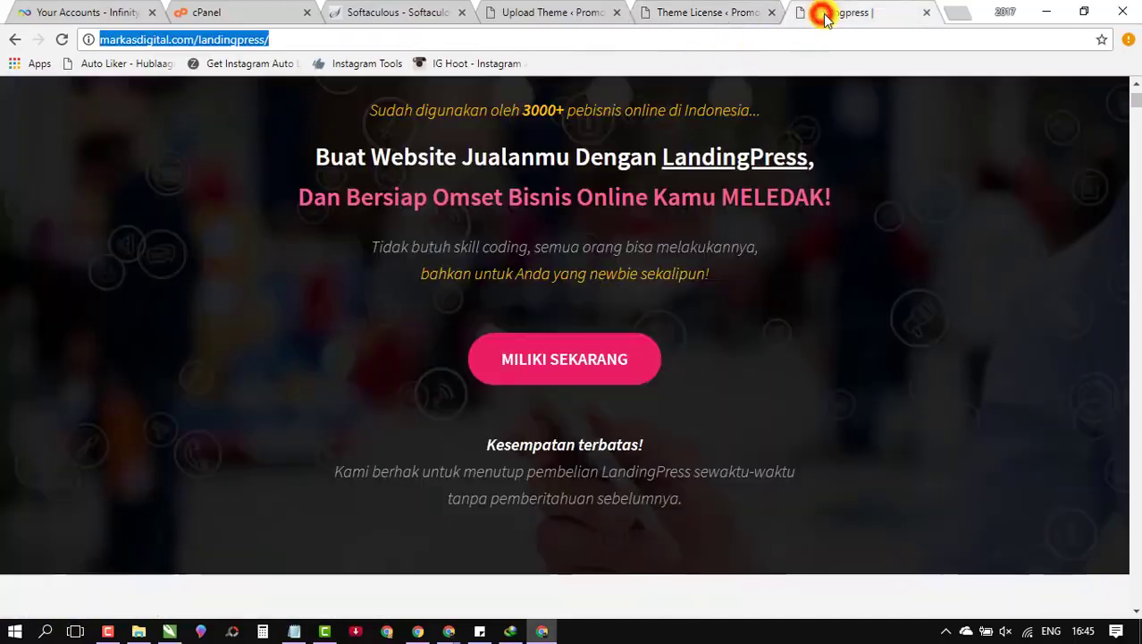
click(669, 9)
mouse_move(50, 90)
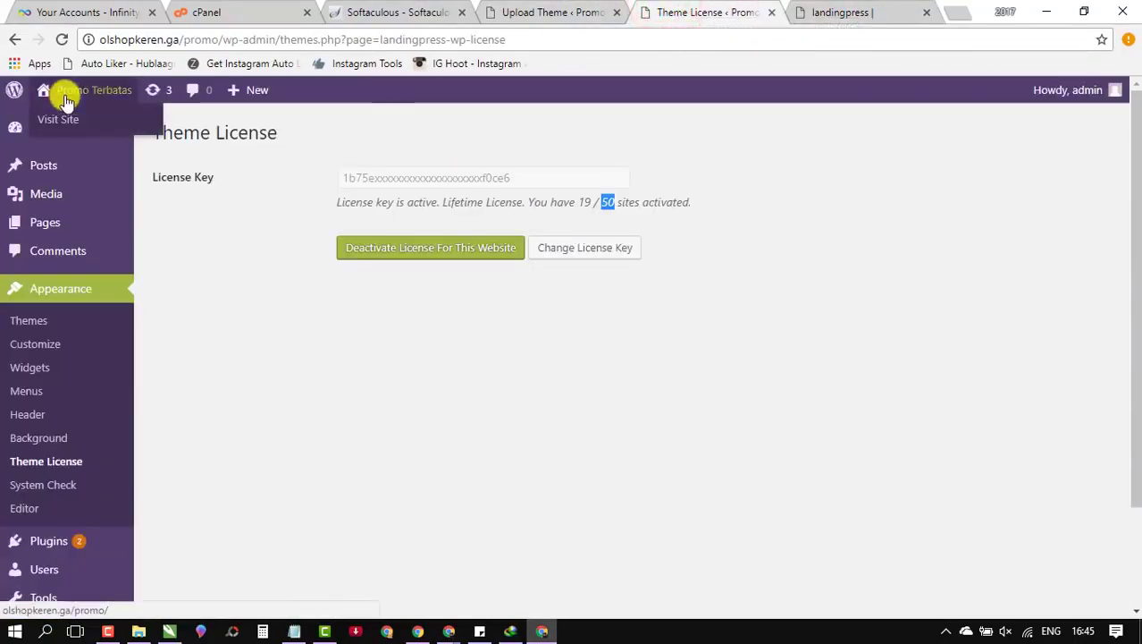
right_click(63, 125)
click(108, 124)
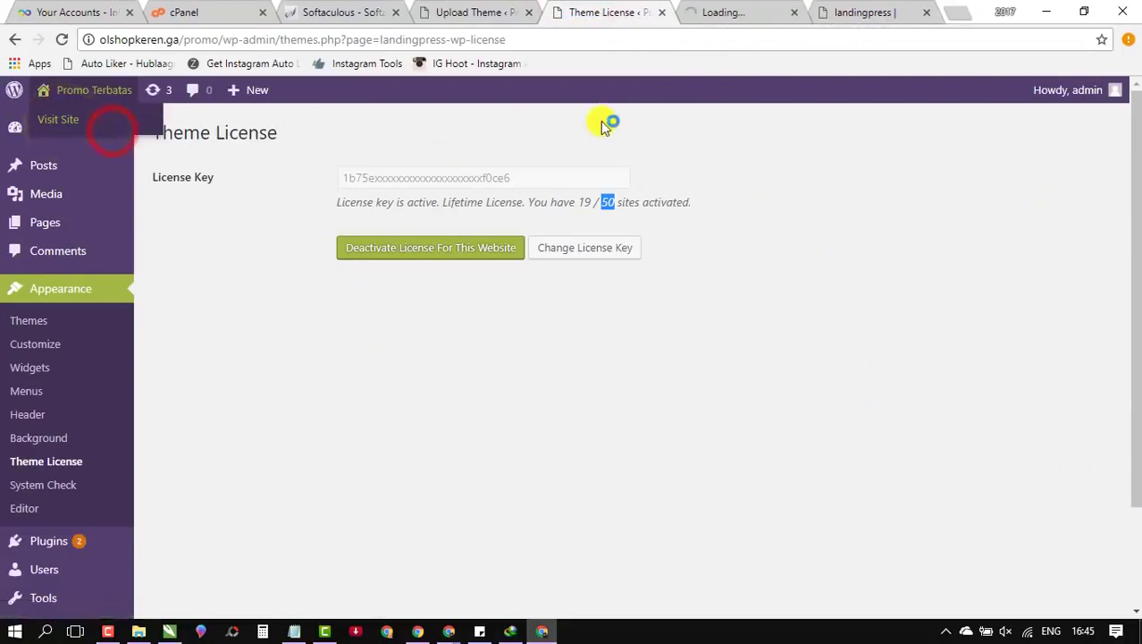
click(726, 12)
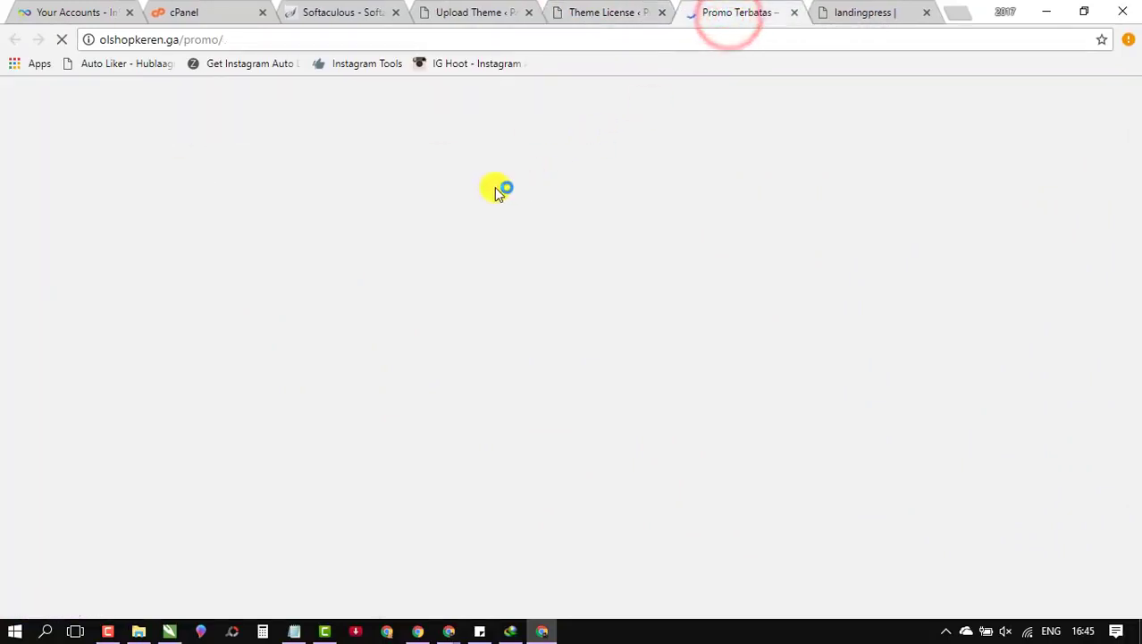
scroll(401, 305, down, 5)
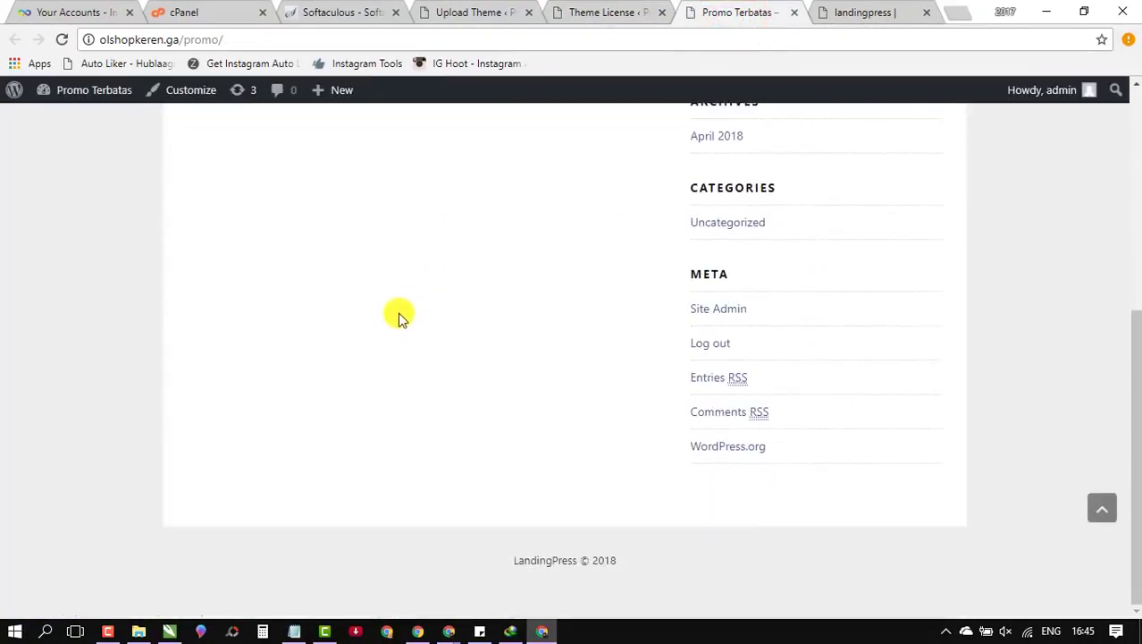
scroll(400, 313, up, 5)
Step: List the installed themes, close the old upload tab, and note the LandingPress 2.9.1.1 update
click(615, 12)
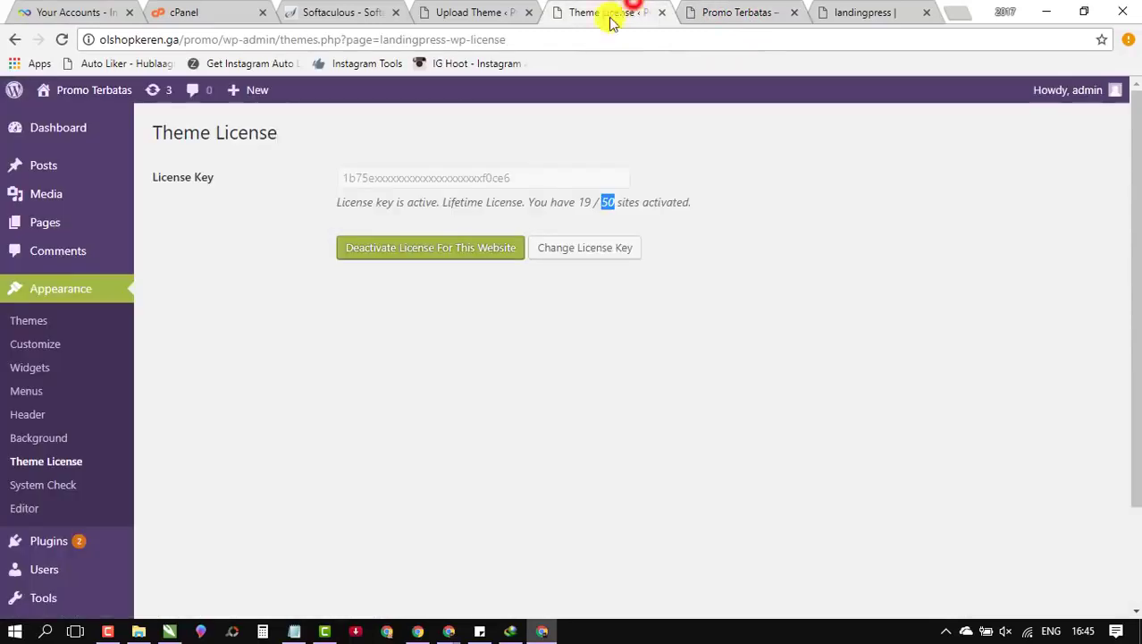
click(30, 324)
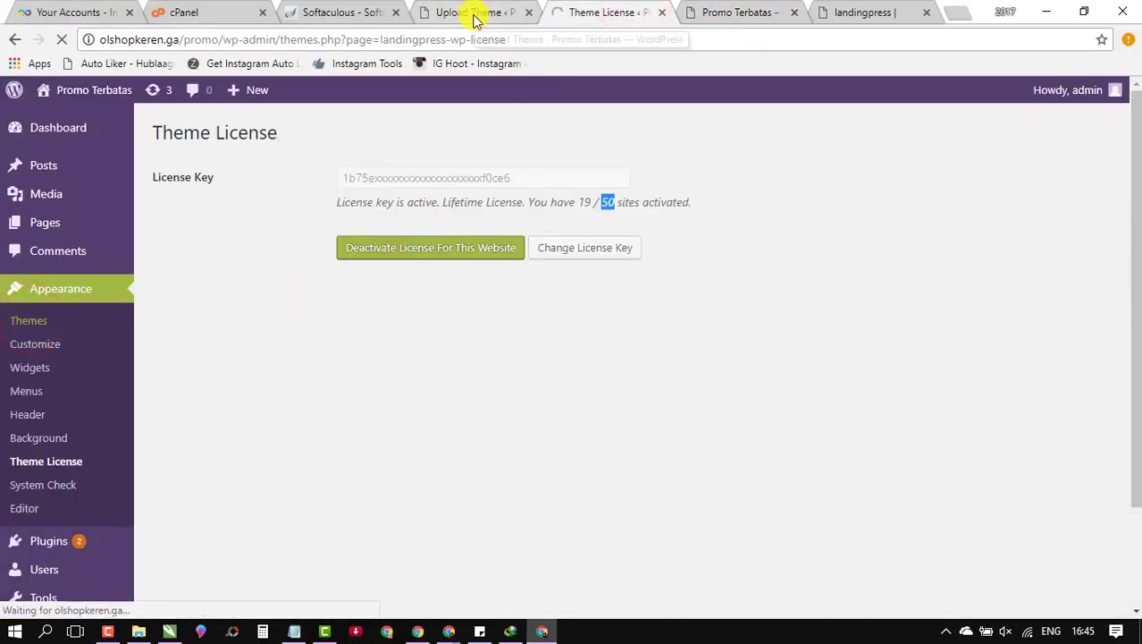
click(512, 10)
click(529, 13)
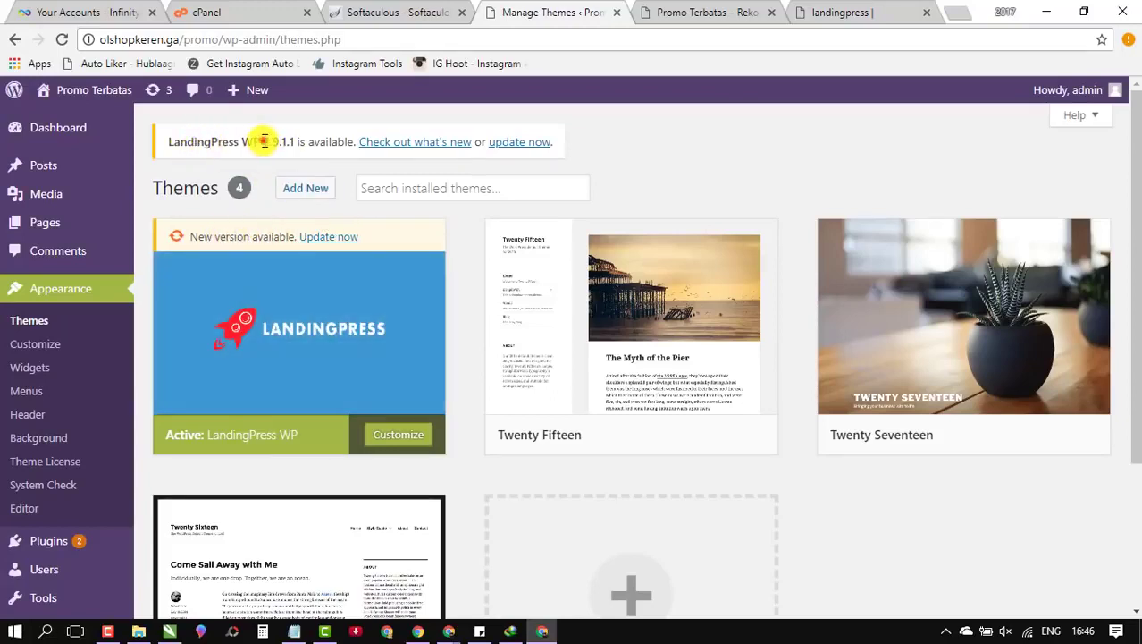
drag(263, 141, 295, 142)
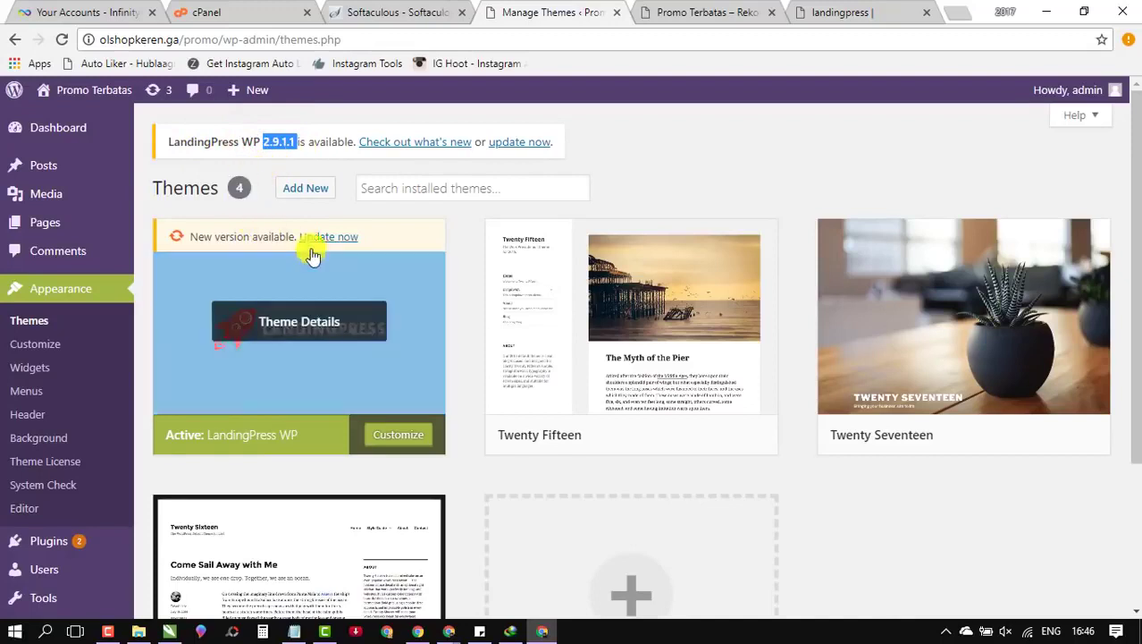
Step: Update the LandingPress WP theme to 2.9.1.1, then return to the Dashboard
click(338, 237)
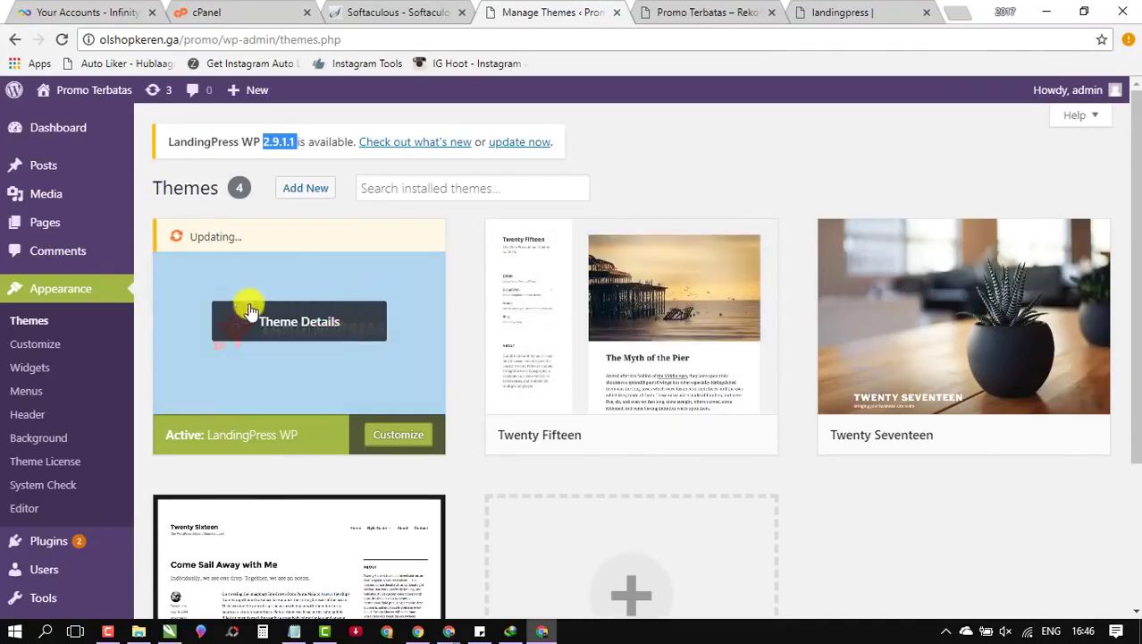
click(80, 131)
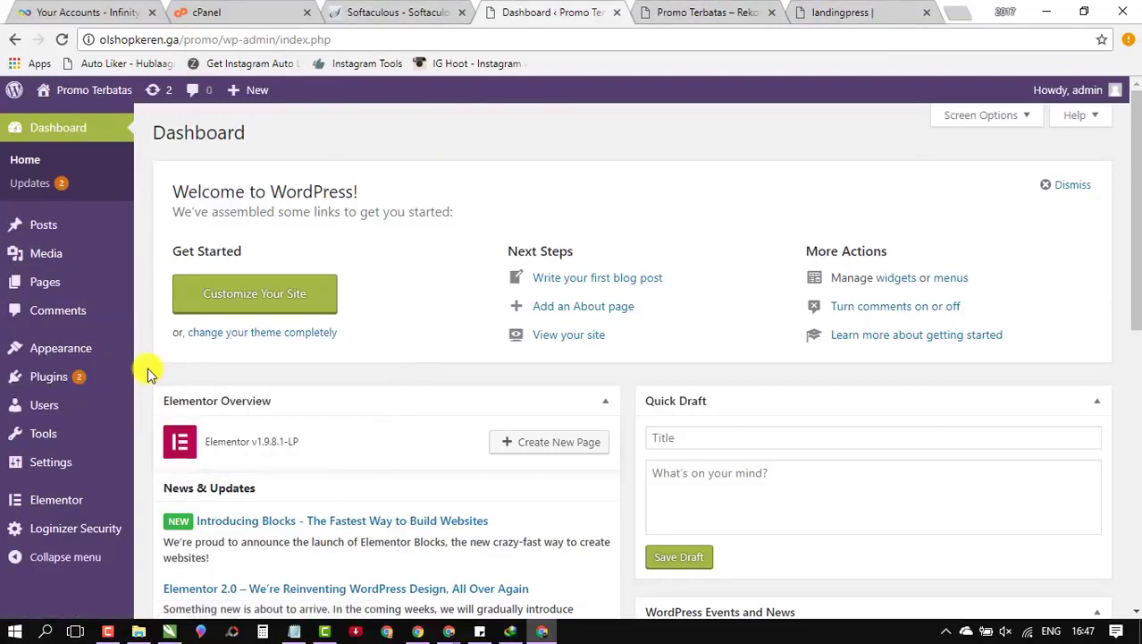
Step: Switch to the live site tab and scroll through its front page
mouse_move(66, 411)
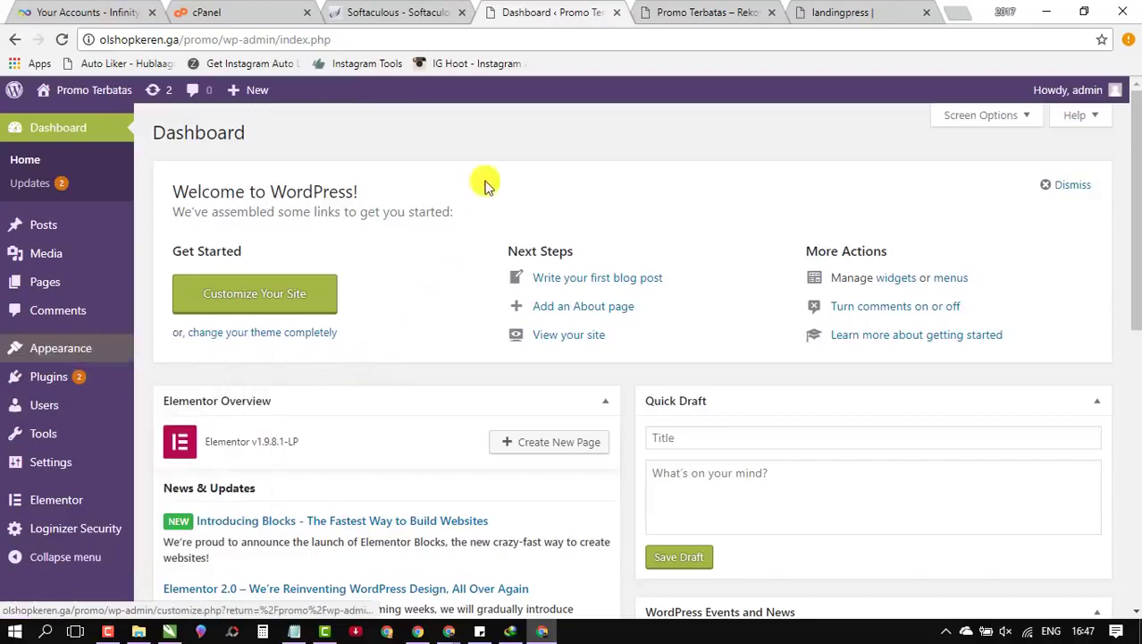
click(675, 12)
scroll(415, 335, down, 5)
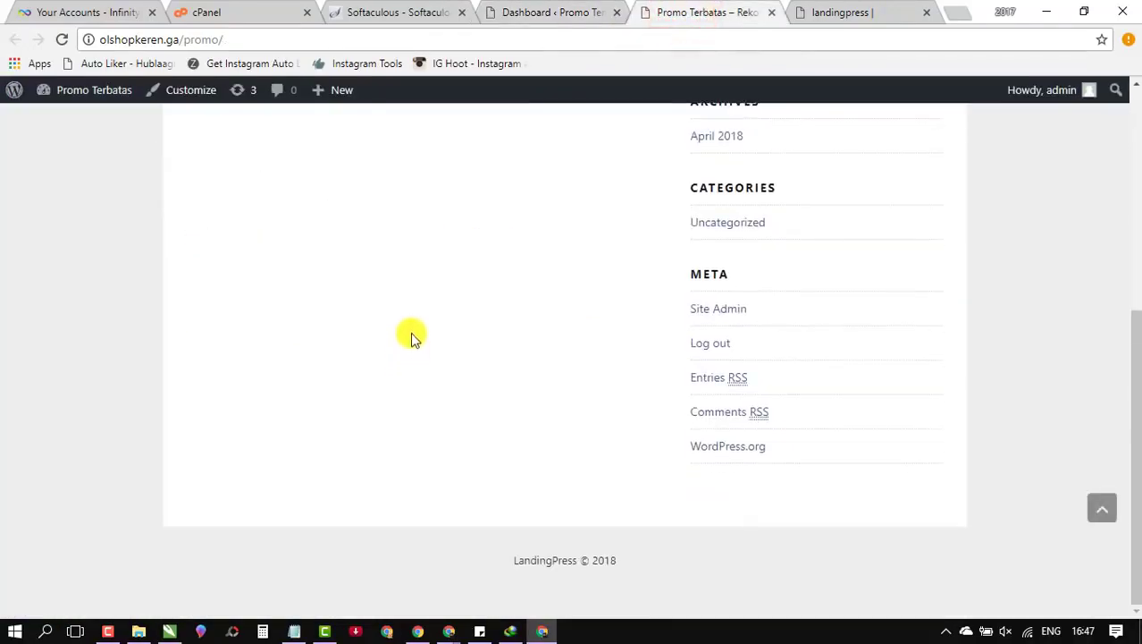
scroll(416, 313, up, 4)
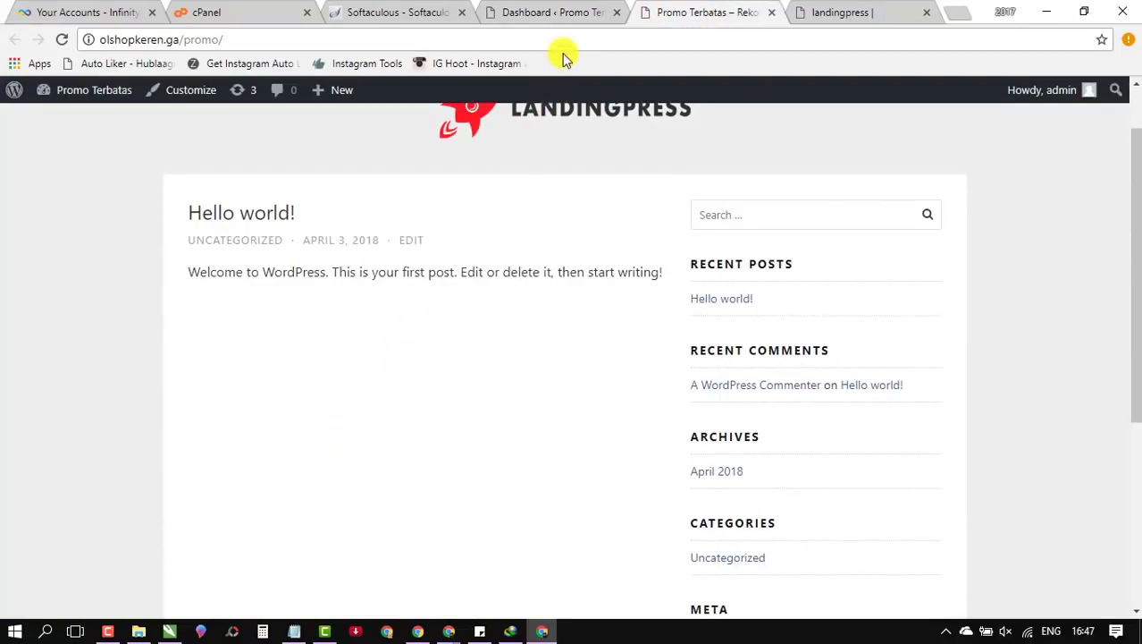
Step: Back in the admin, open Pages > All Pages
click(514, 15)
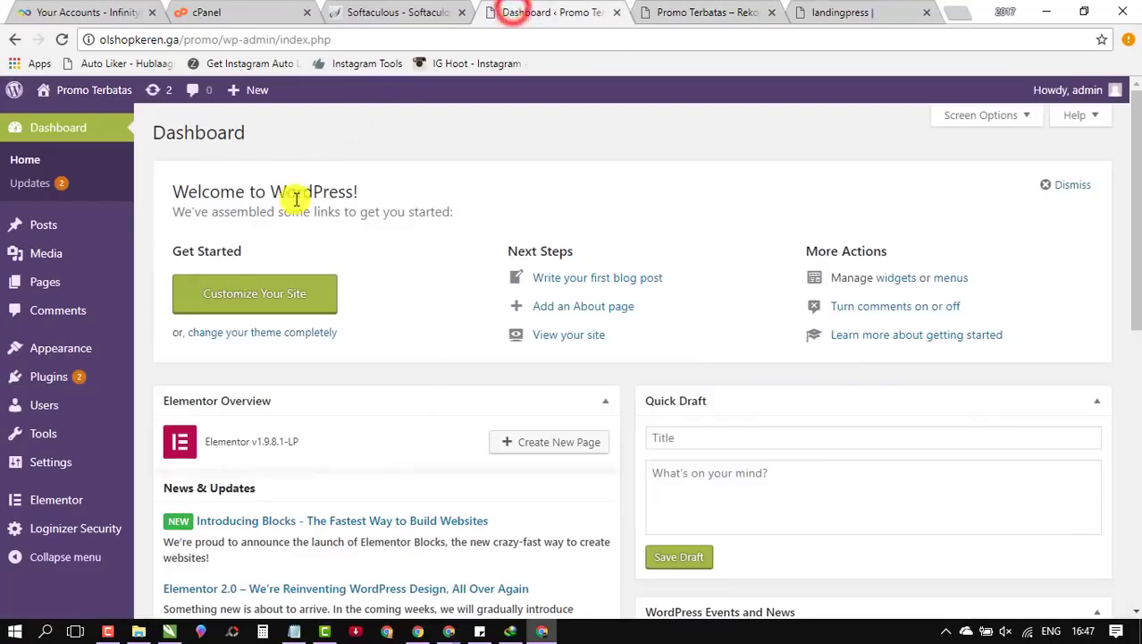
mouse_move(49, 291)
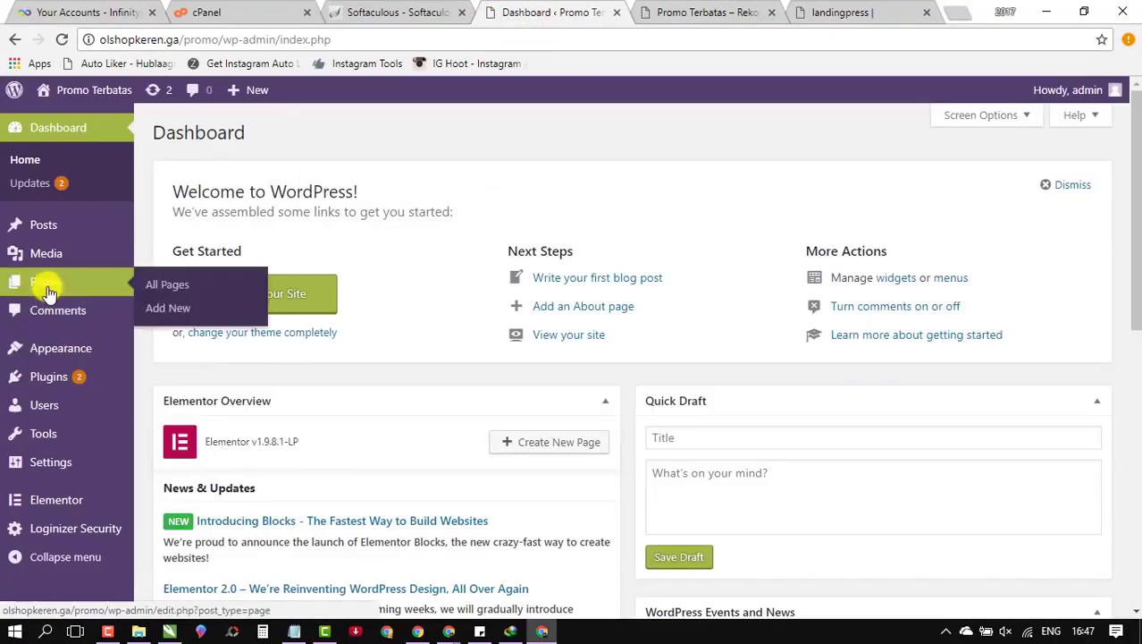
click(170, 286)
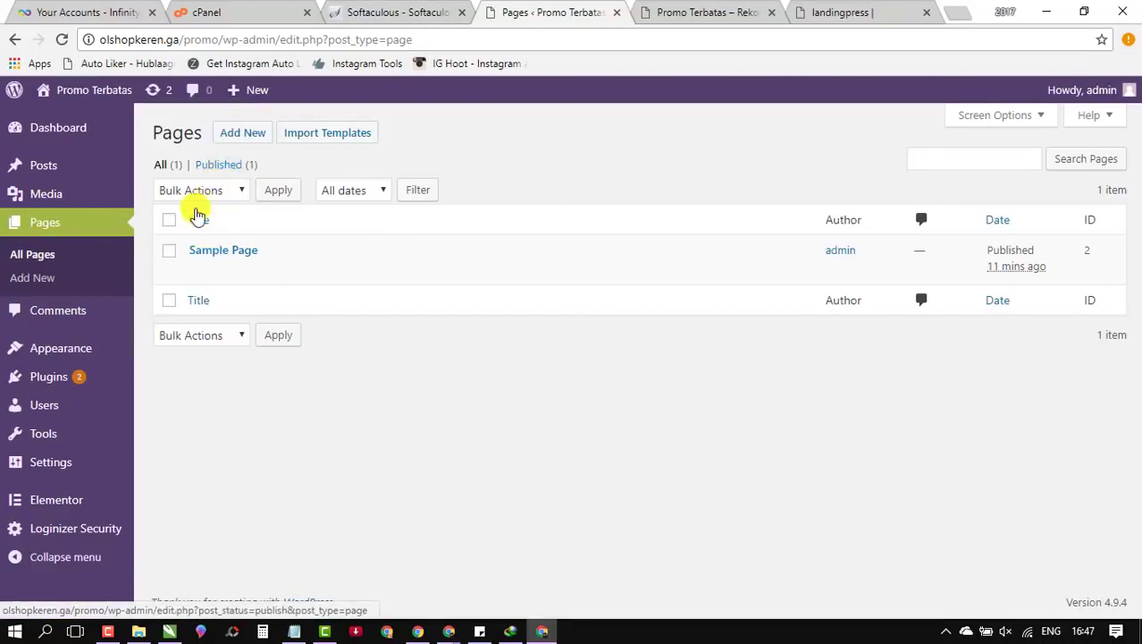
Step: Start a new page titled 'April' so its draft and permalink appear
click(255, 134)
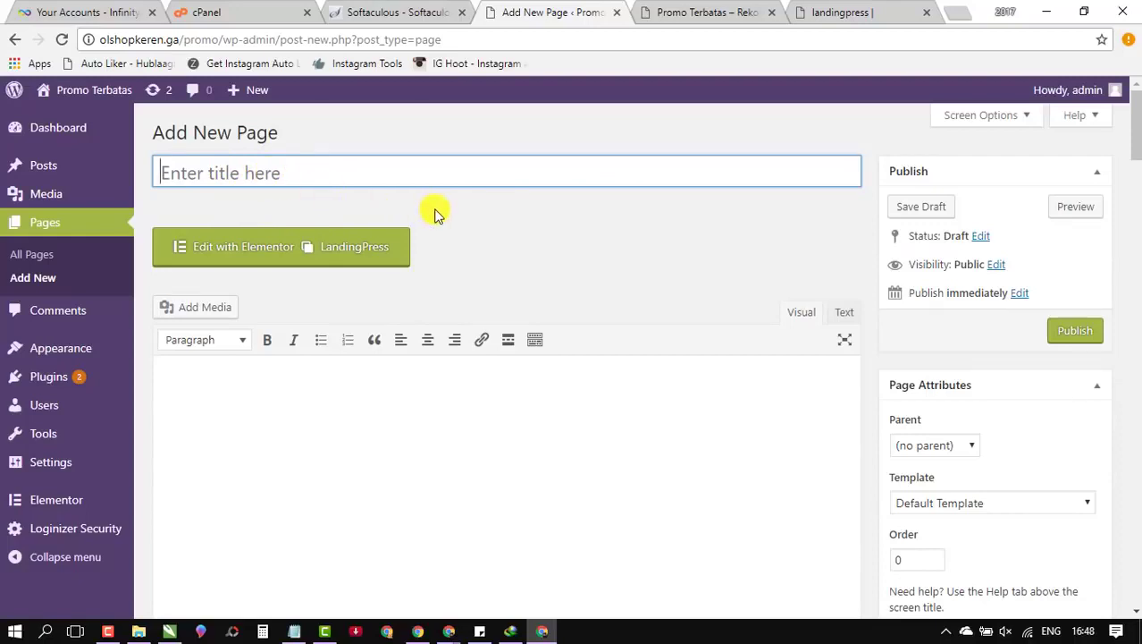
text(April)
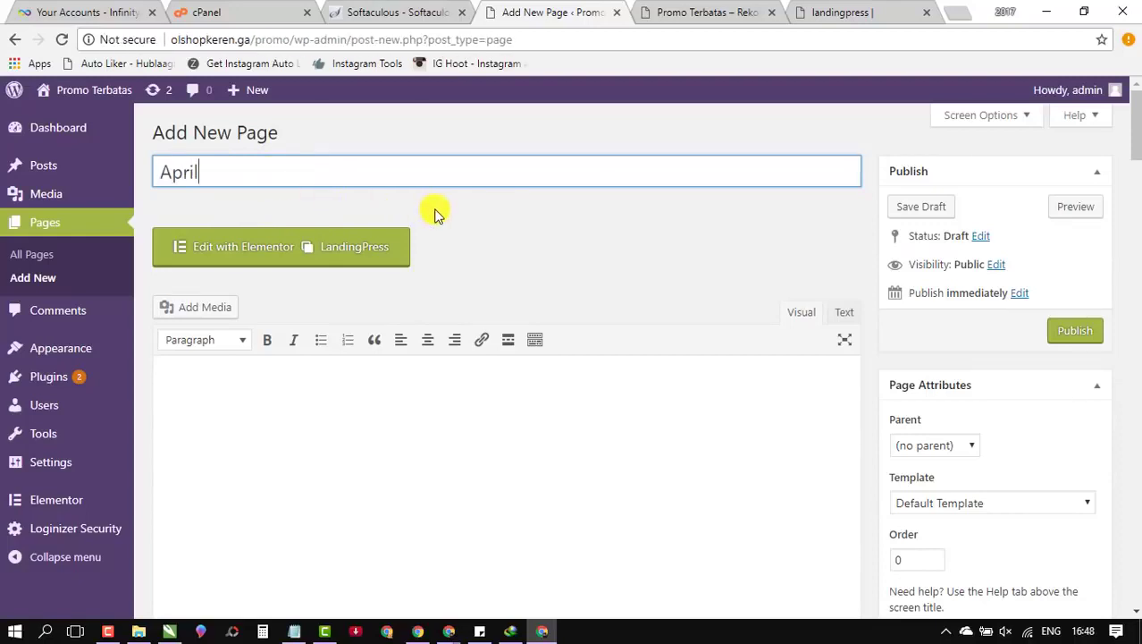
click(436, 212)
scroll(548, 230, down, 1)
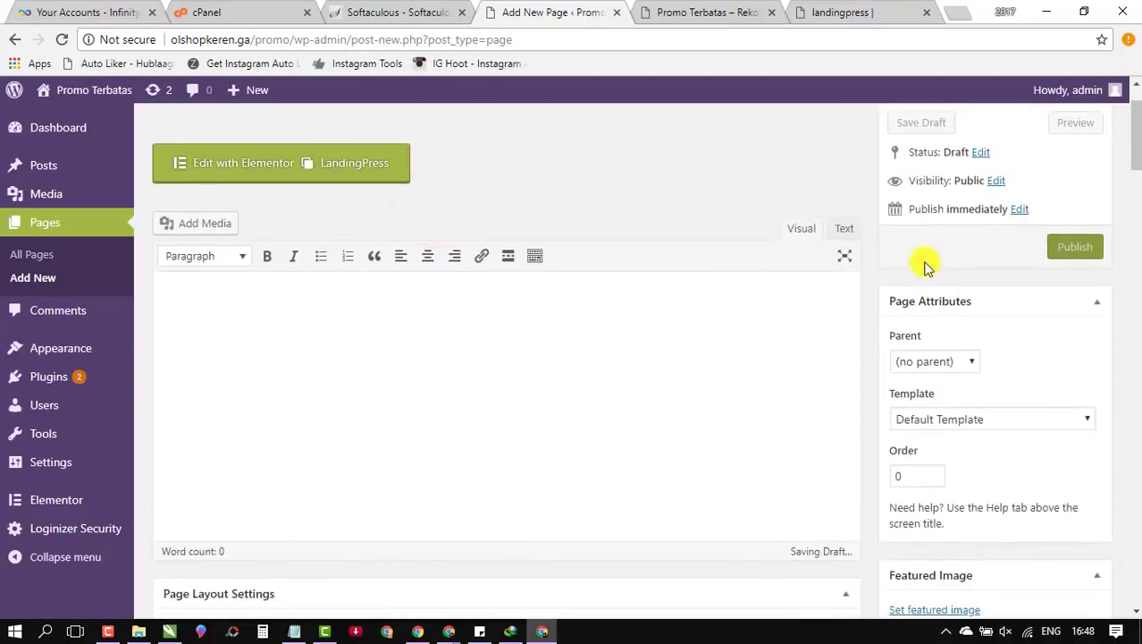
scroll(501, 178, up, 1)
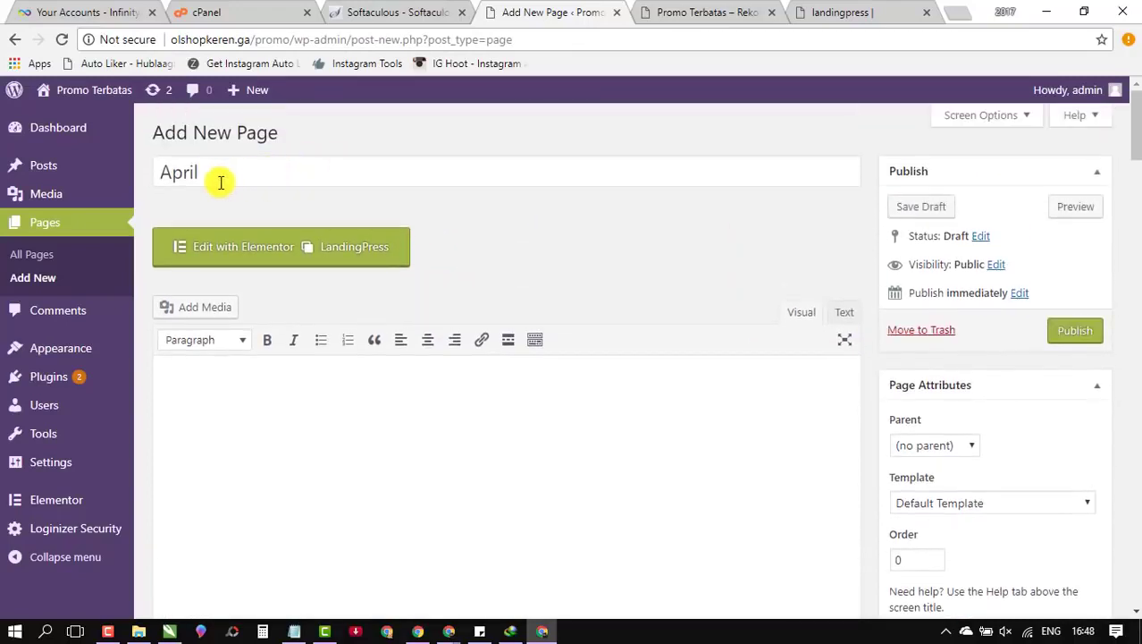
click(699, 242)
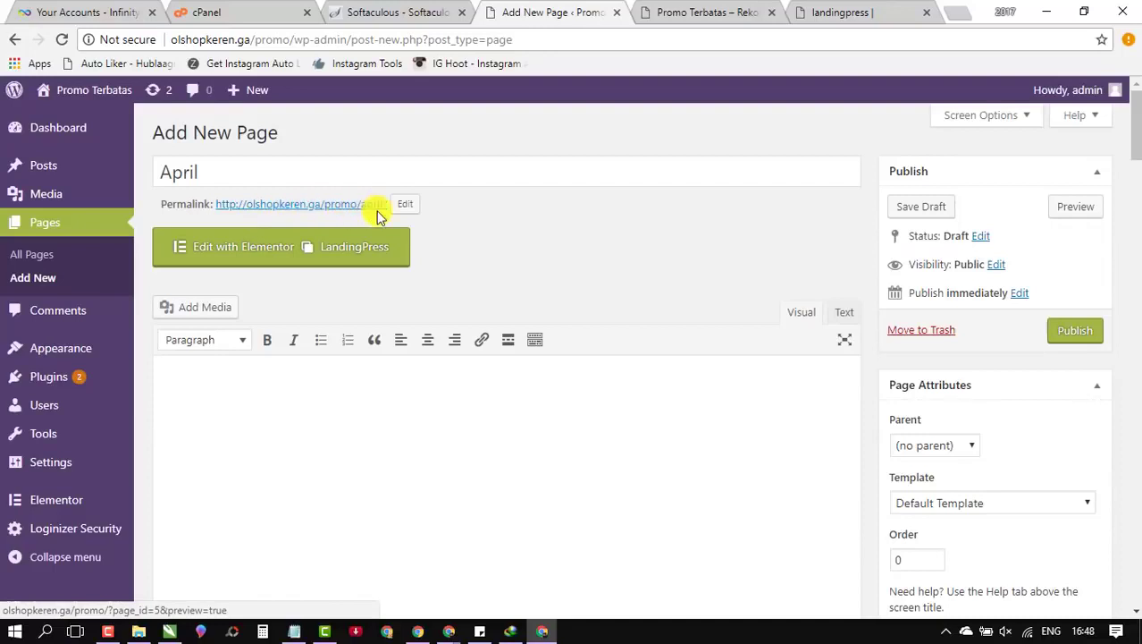
Step: Choose LP Blank Canvas as the page template in Page Attributes
scroll(804, 376, down, 1)
click(996, 418)
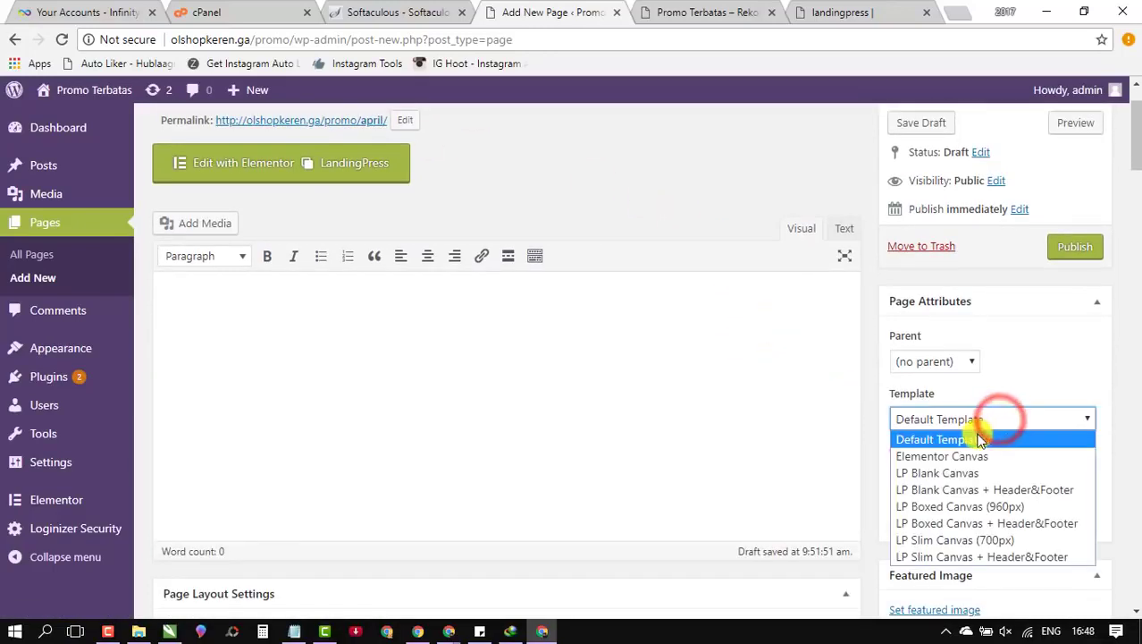
click(921, 402)
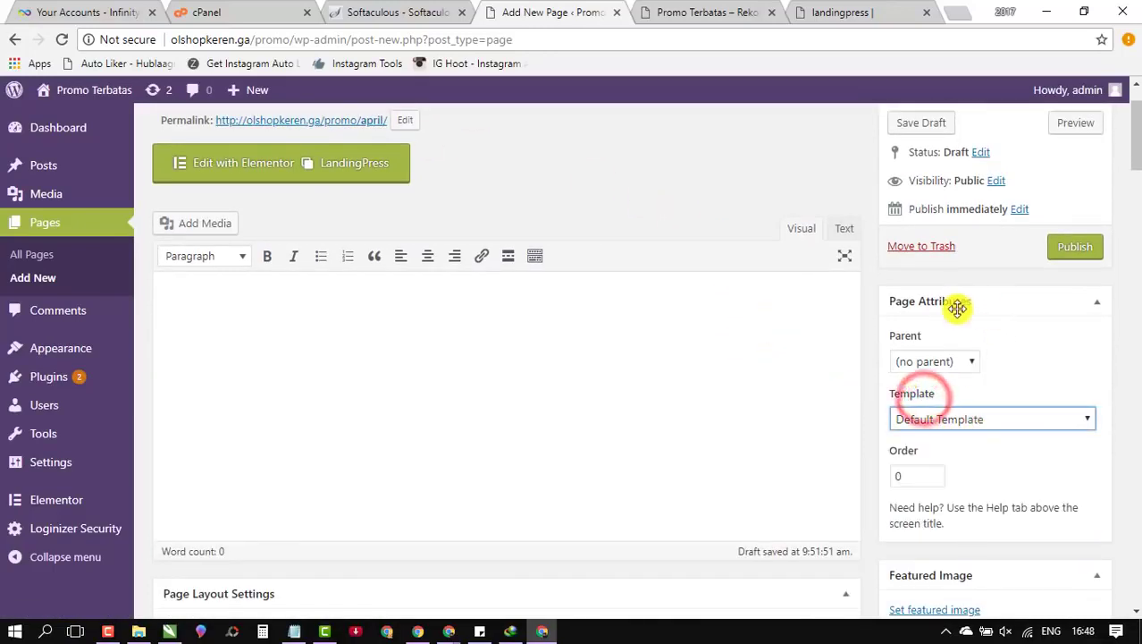
click(920, 416)
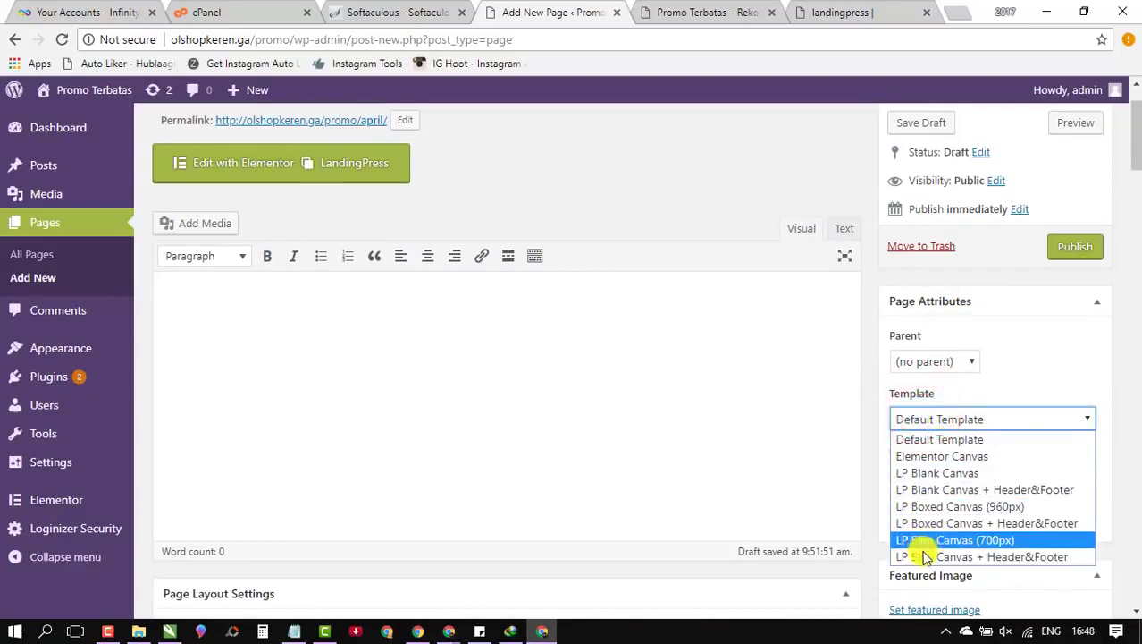
click(941, 472)
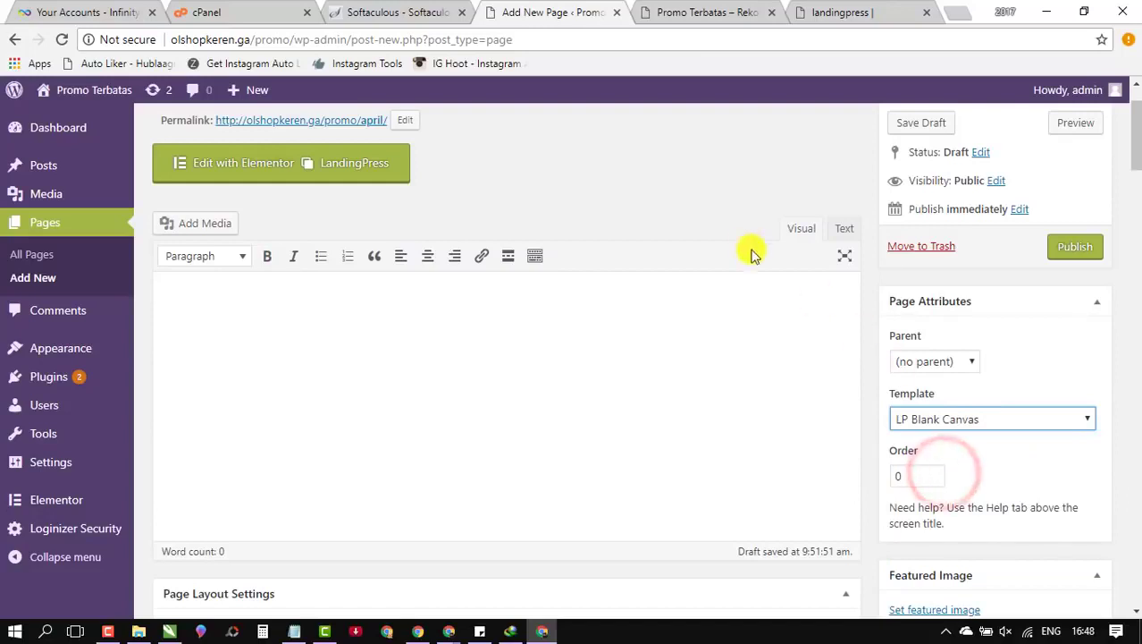
click(527, 172)
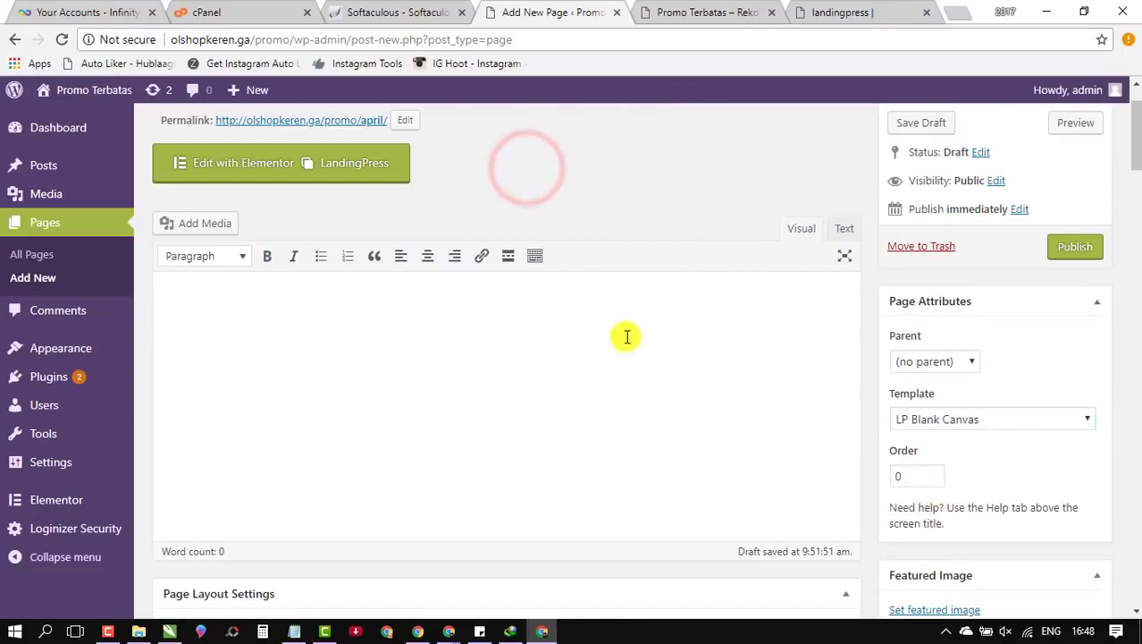
Step: Re-confirm the LP Blank Canvas template and publish the April page
scroll(626, 338, down, 2)
scroll(635, 344, down, 12)
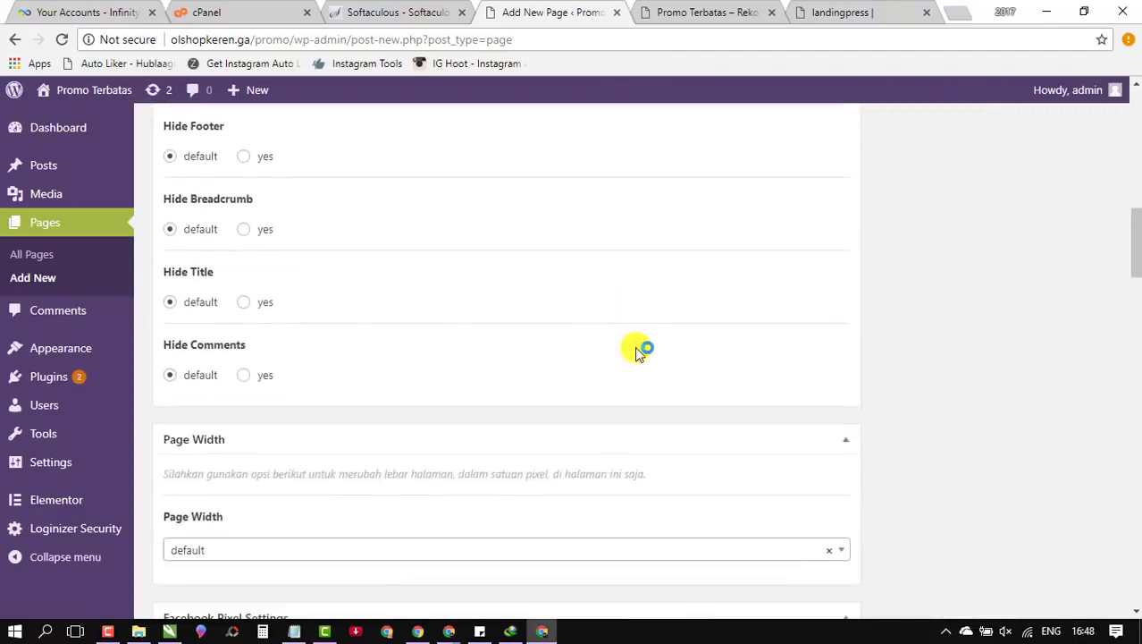
scroll(964, 429, up, 14)
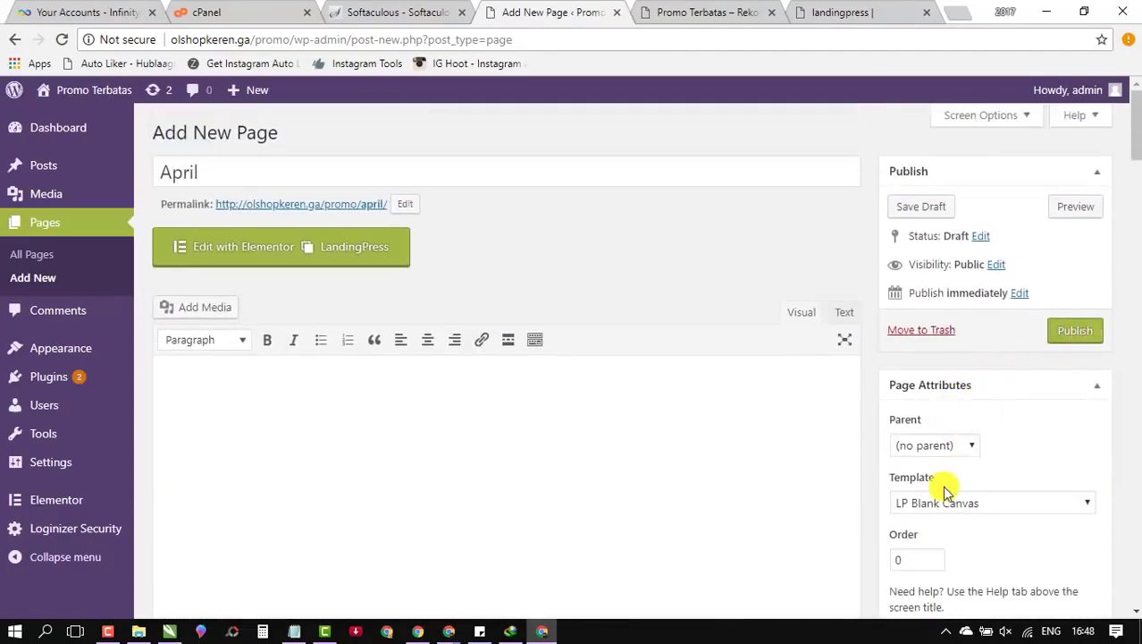
click(181, 170)
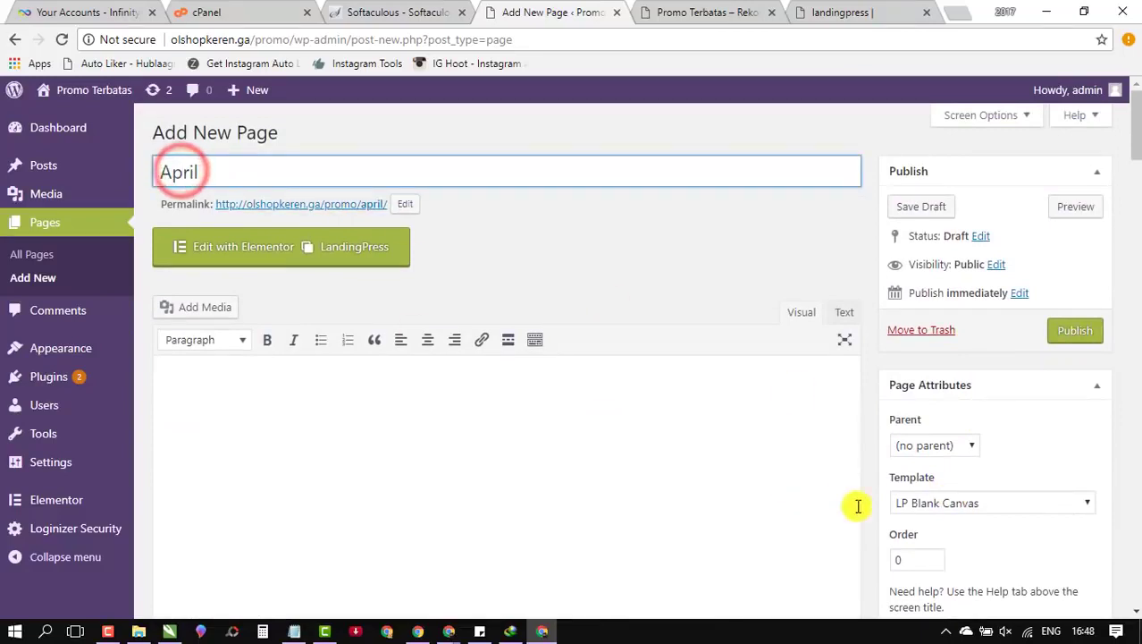
click(1000, 505)
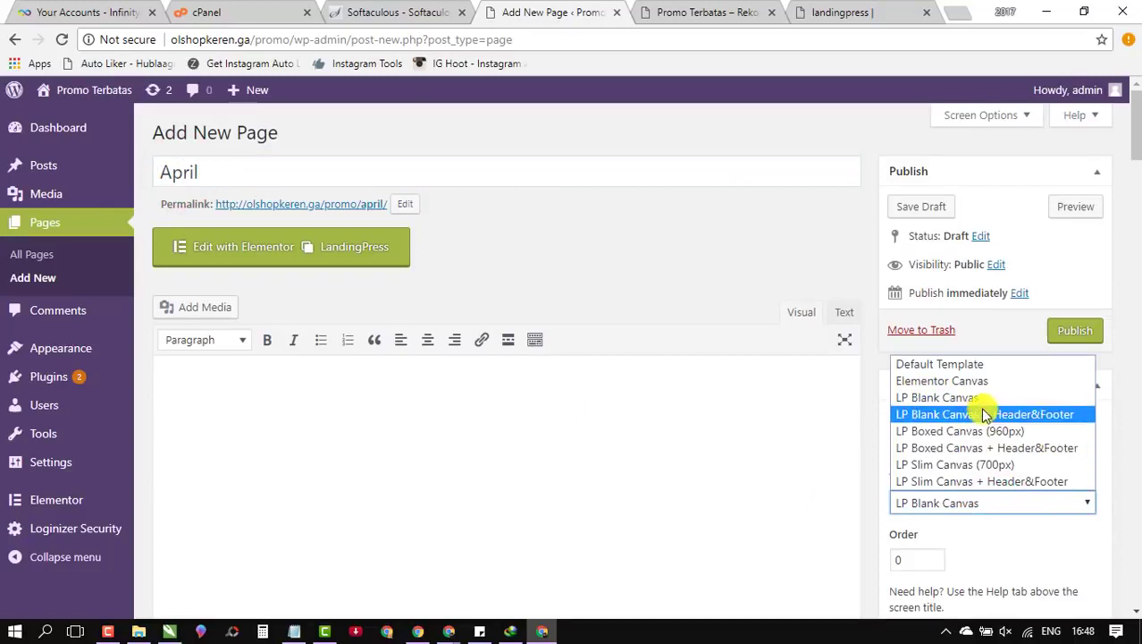
click(987, 400)
scroll(1007, 423, down, 1)
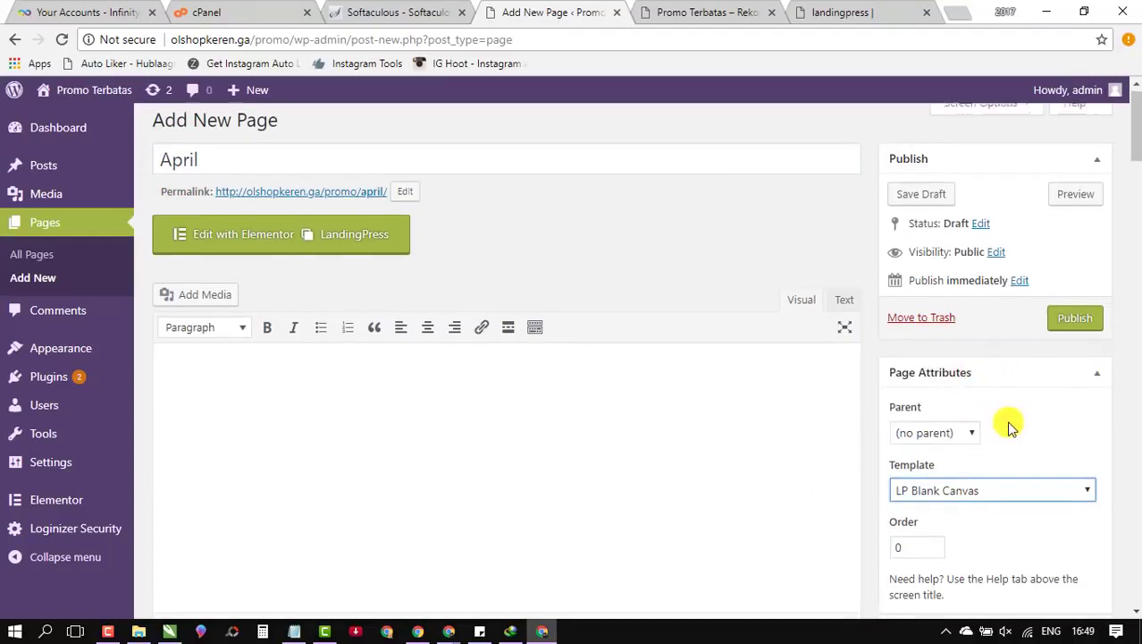
click(1089, 250)
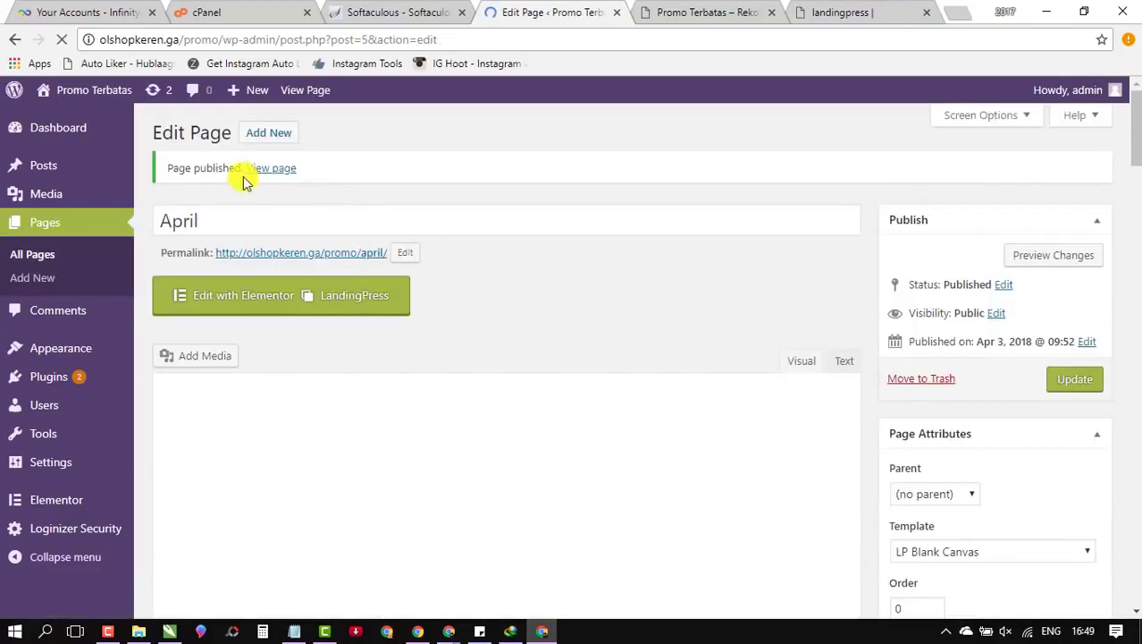
Step: Open the published April page in a new tab, view it, then return to Edit Page
right_click(284, 170)
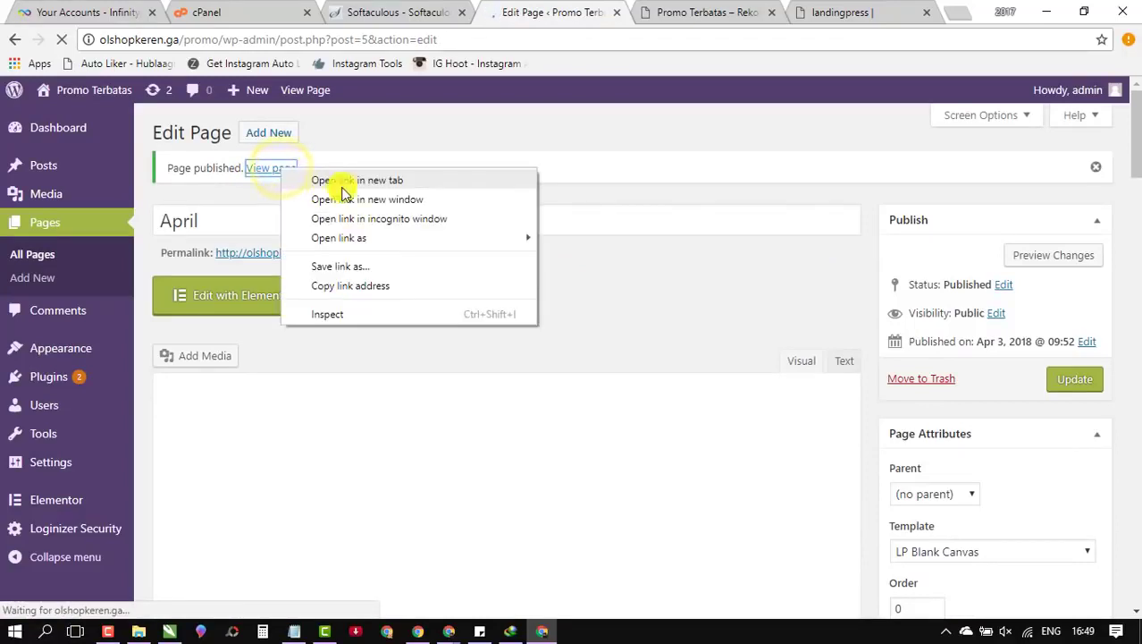
click(408, 181)
click(724, 13)
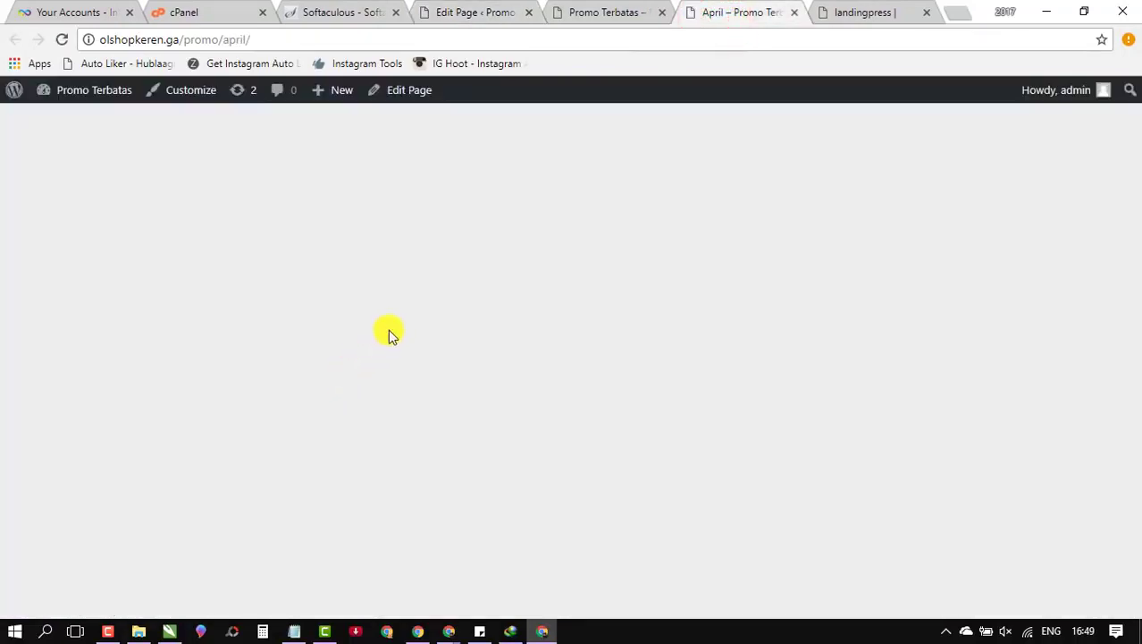
click(565, 12)
click(474, 7)
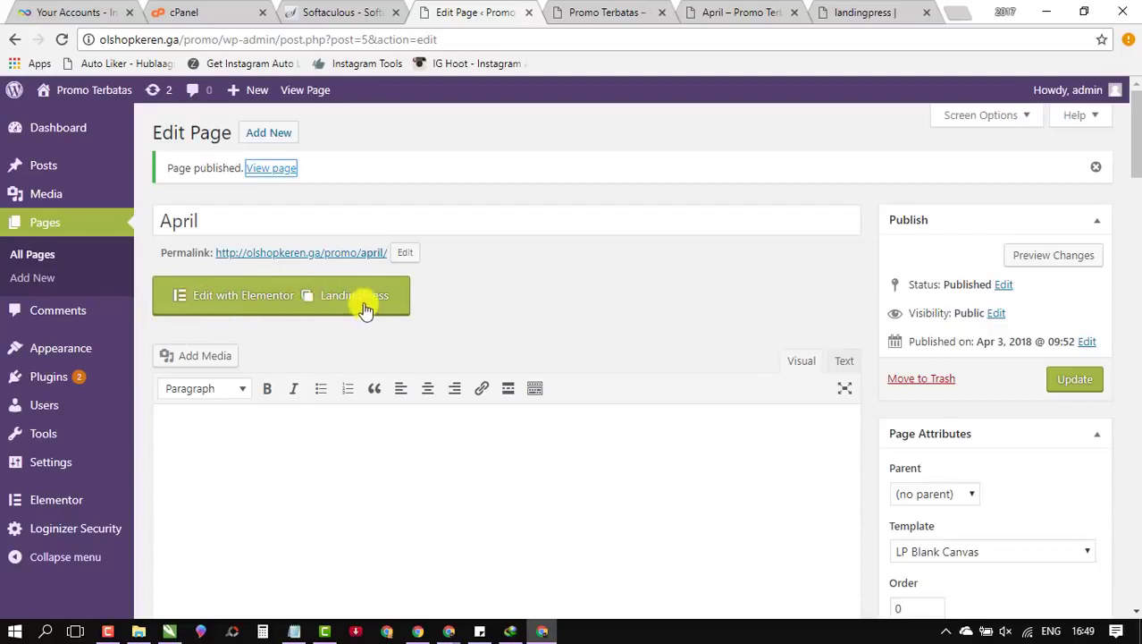
Step: Load the April page in Elementor and open the template library on its empty canvas
click(318, 301)
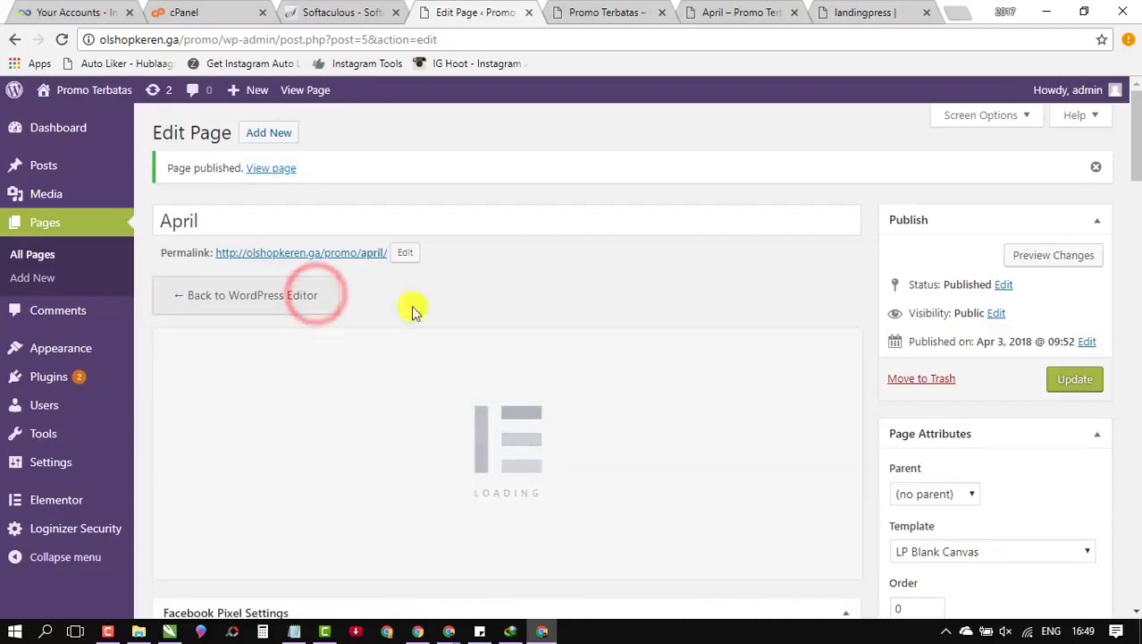
scroll(501, 308, down, 3)
scroll(501, 303, up, 2)
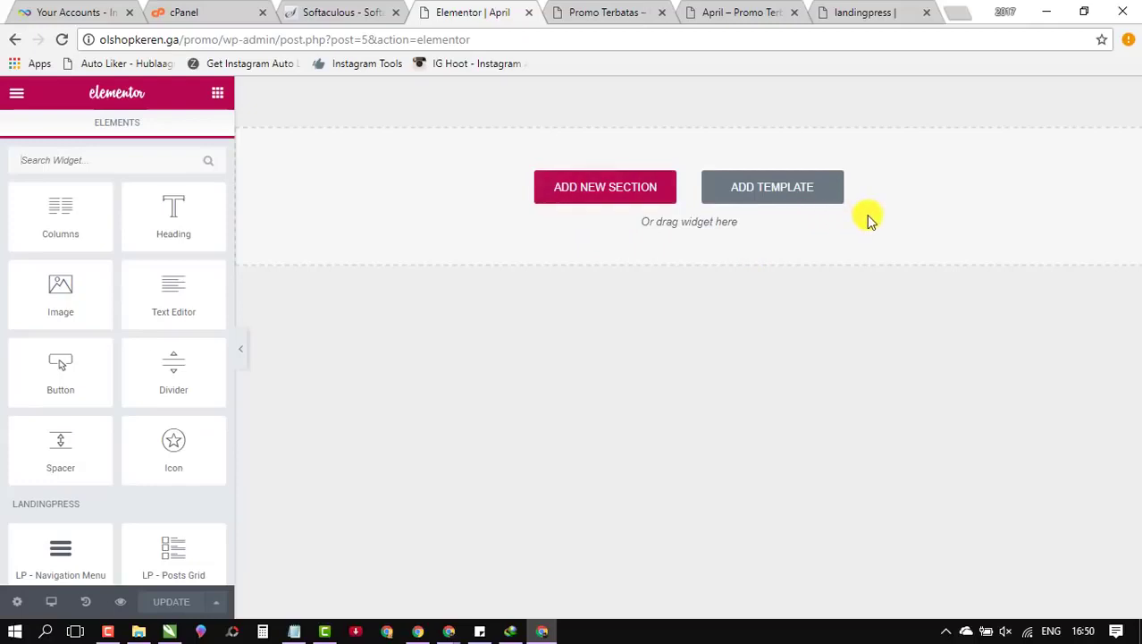
click(785, 198)
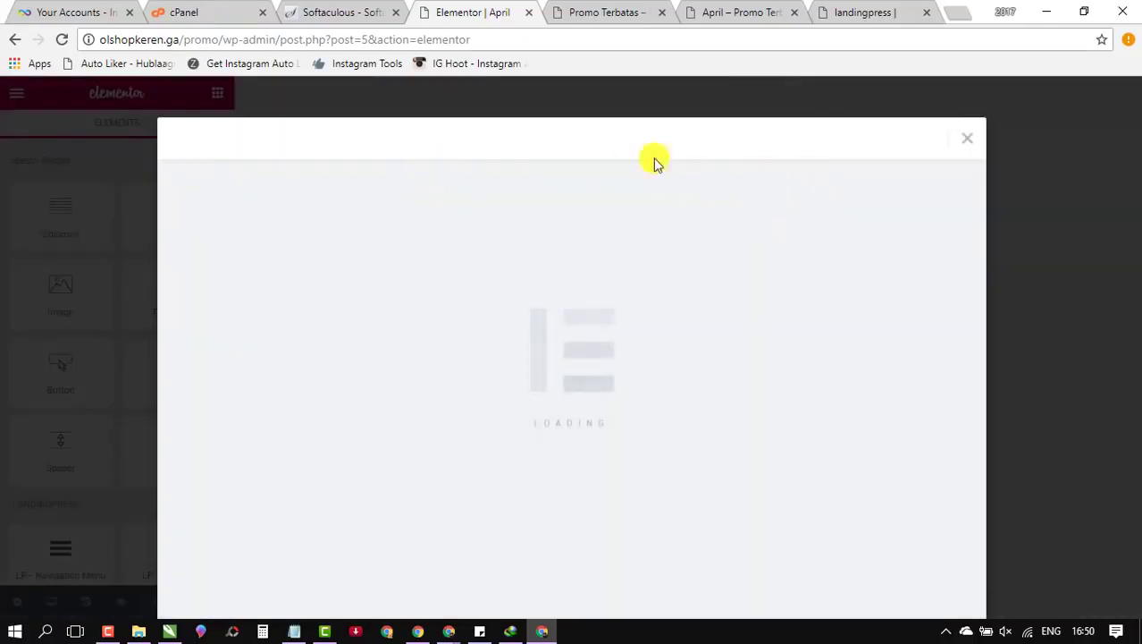
Step: Reopen the template library and browse its Elementor, LandingPress, blocks and My Templates tabs
click(971, 142)
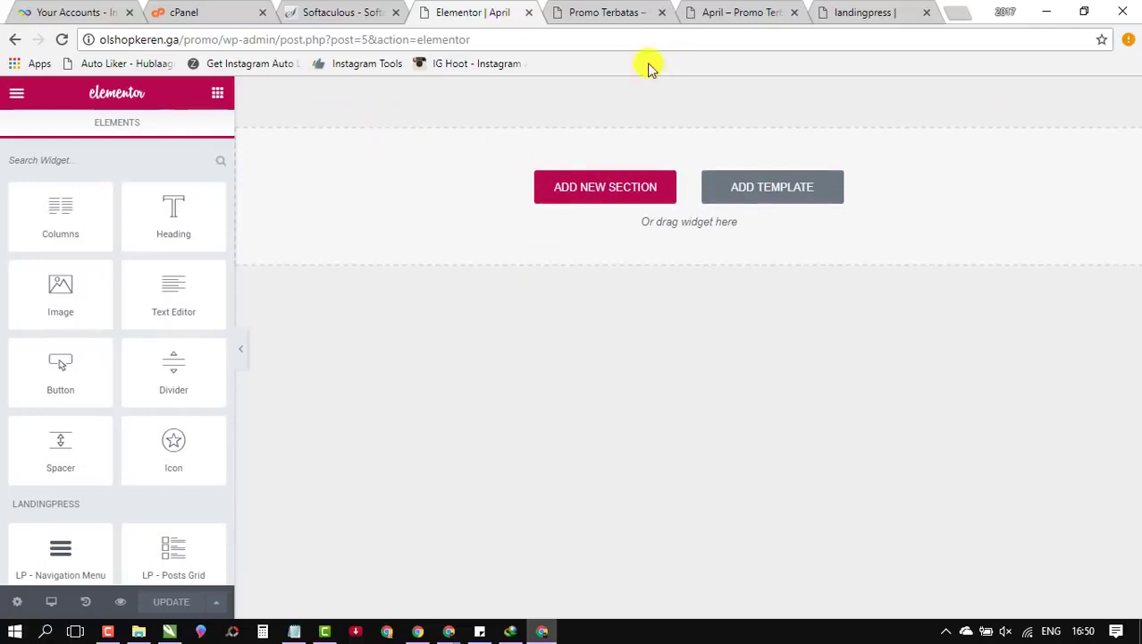
click(793, 192)
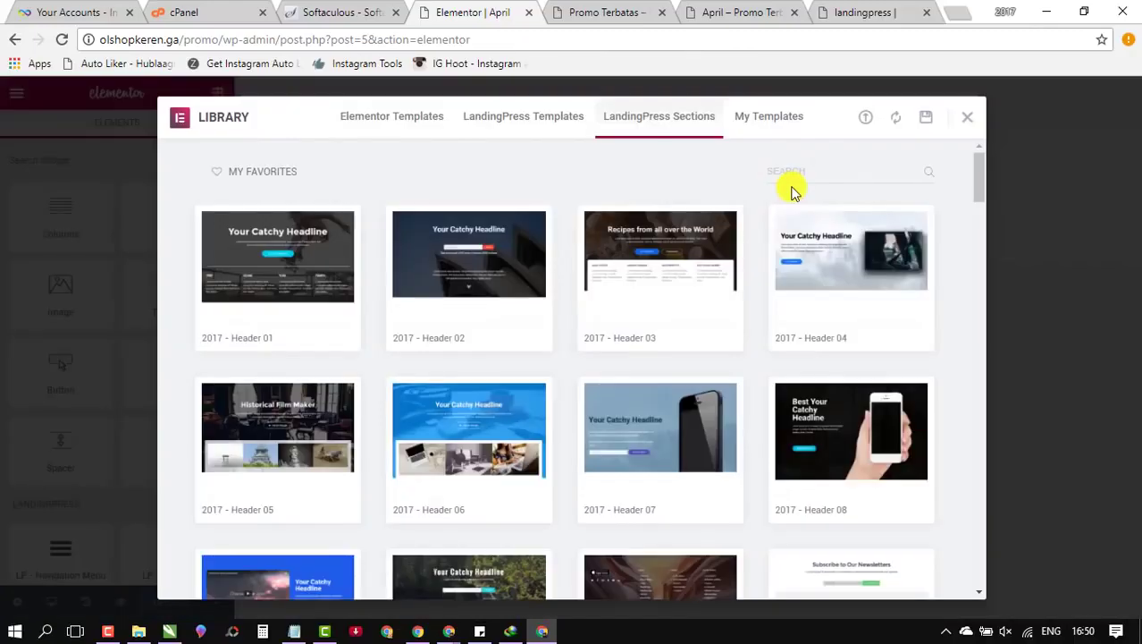
mouse_move(427, 320)
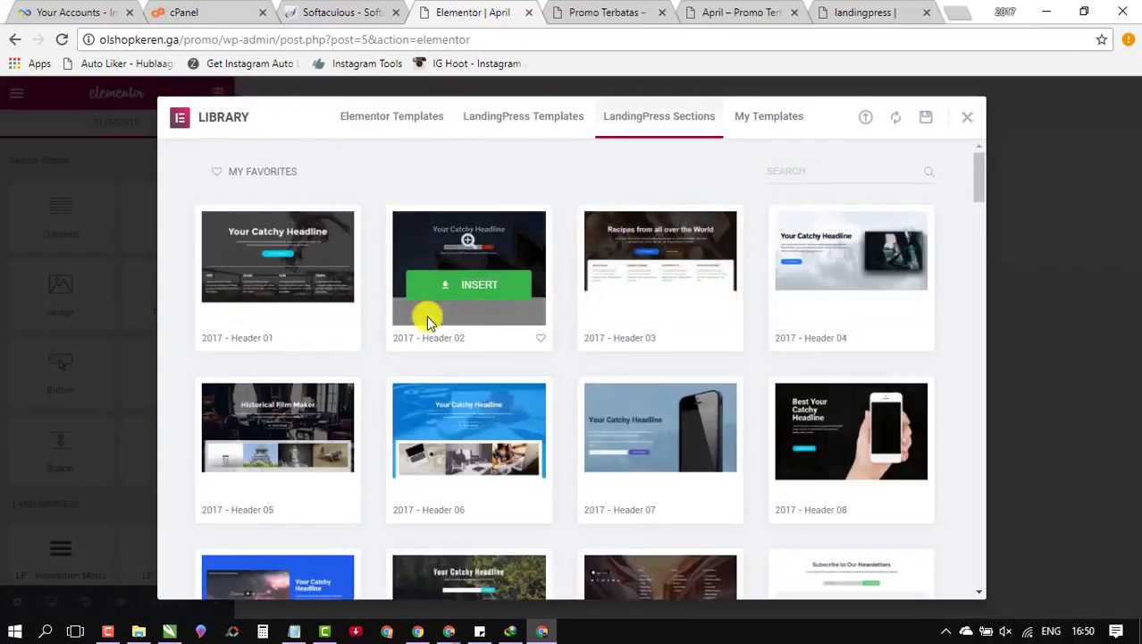
click(967, 116)
click(782, 196)
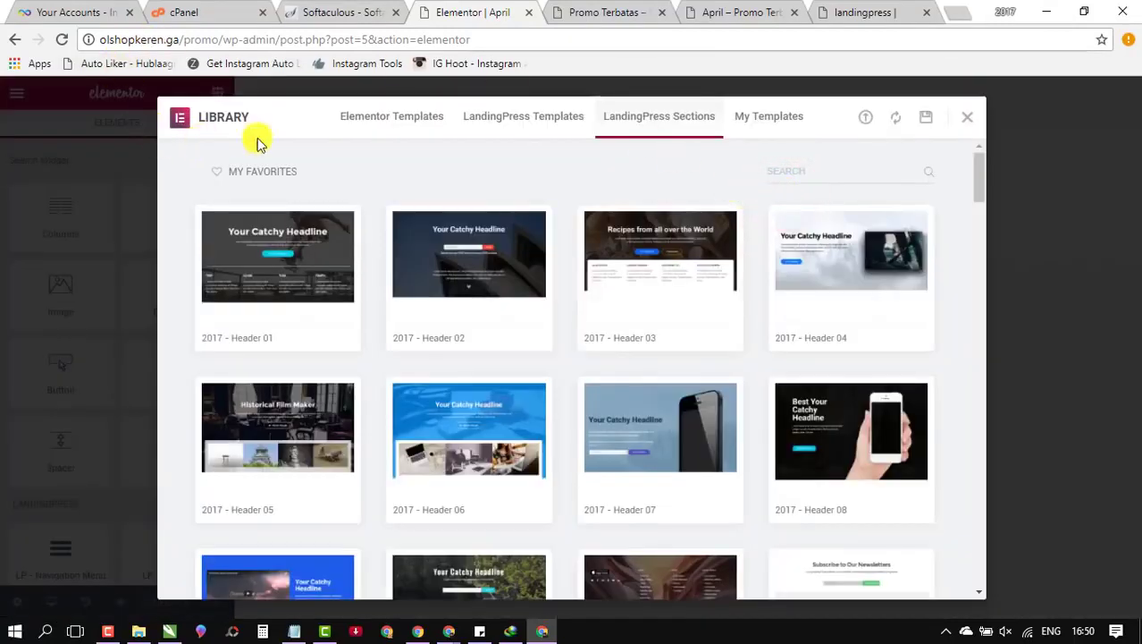
click(373, 123)
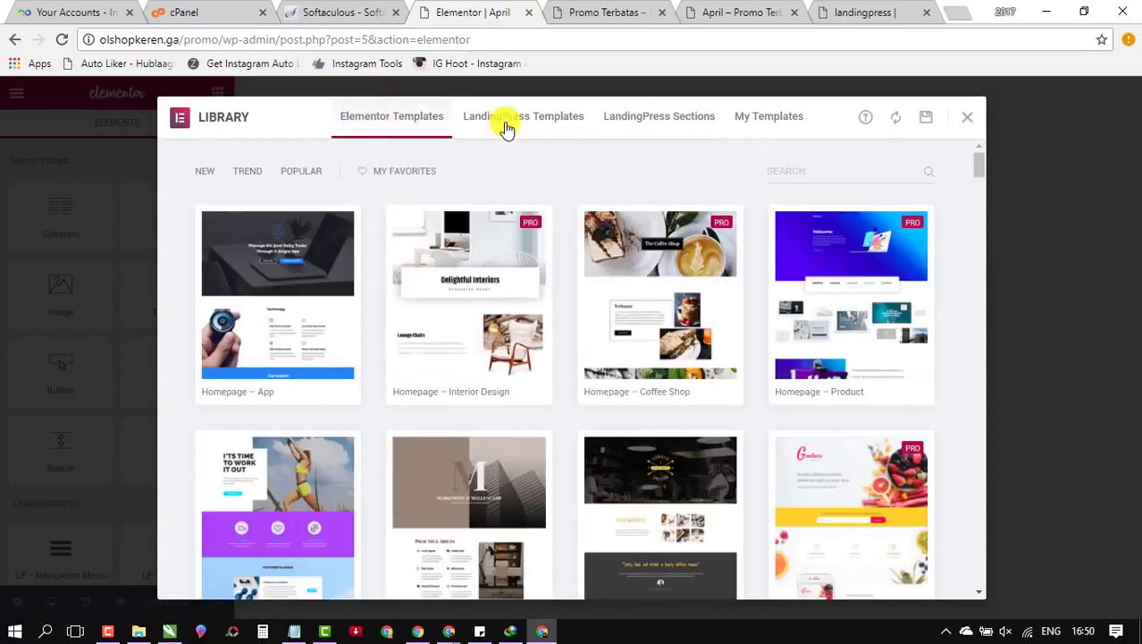
click(508, 125)
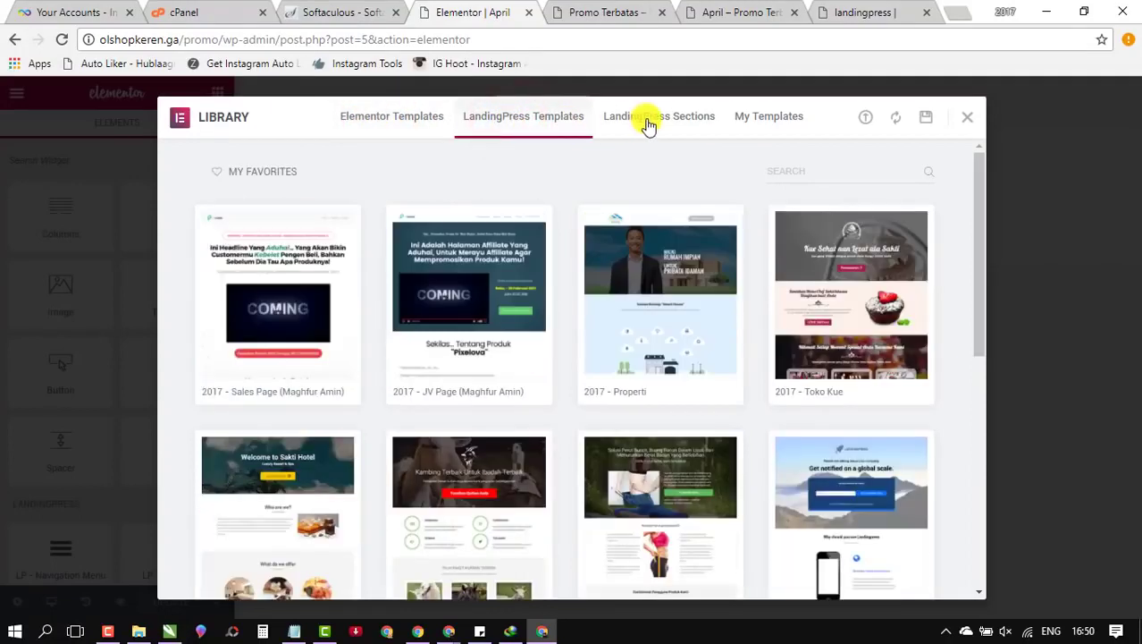
click(648, 123)
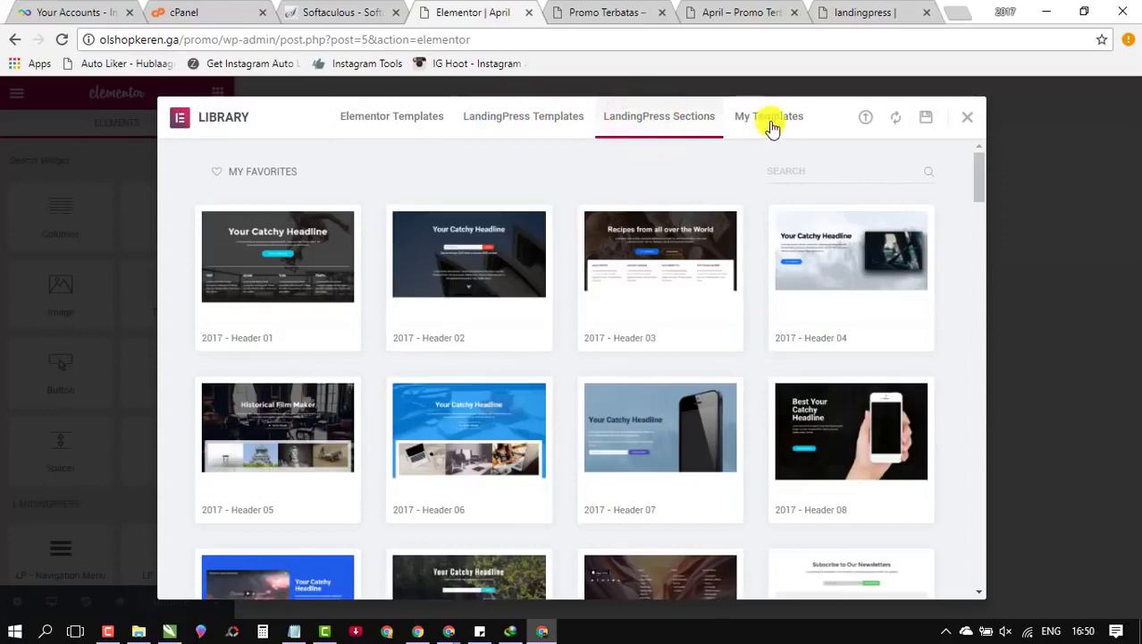
click(771, 125)
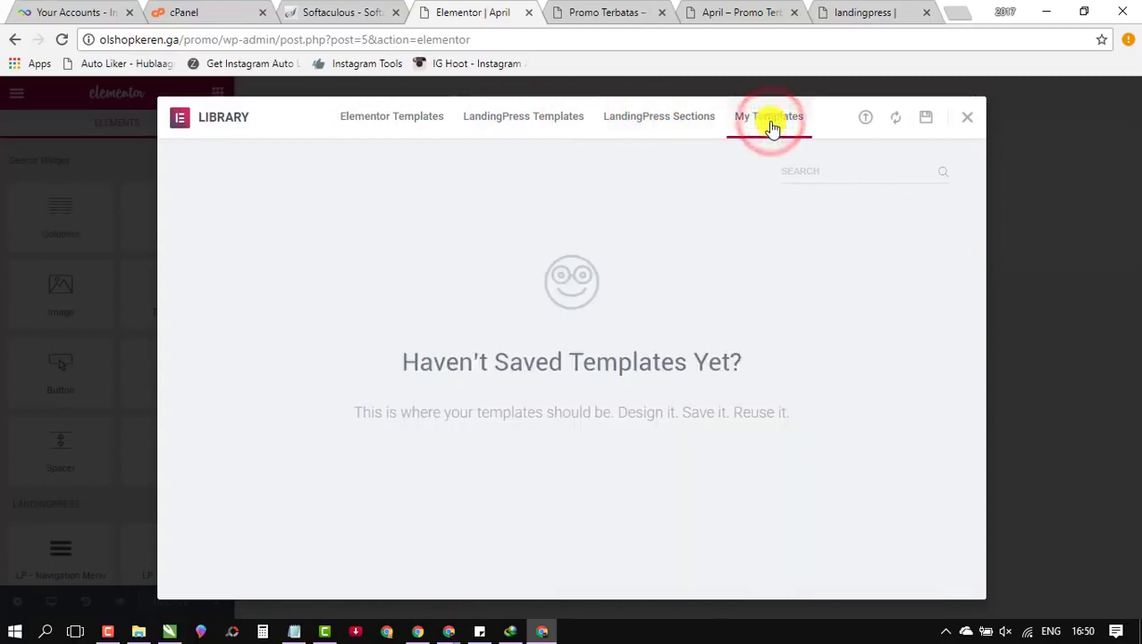
click(512, 122)
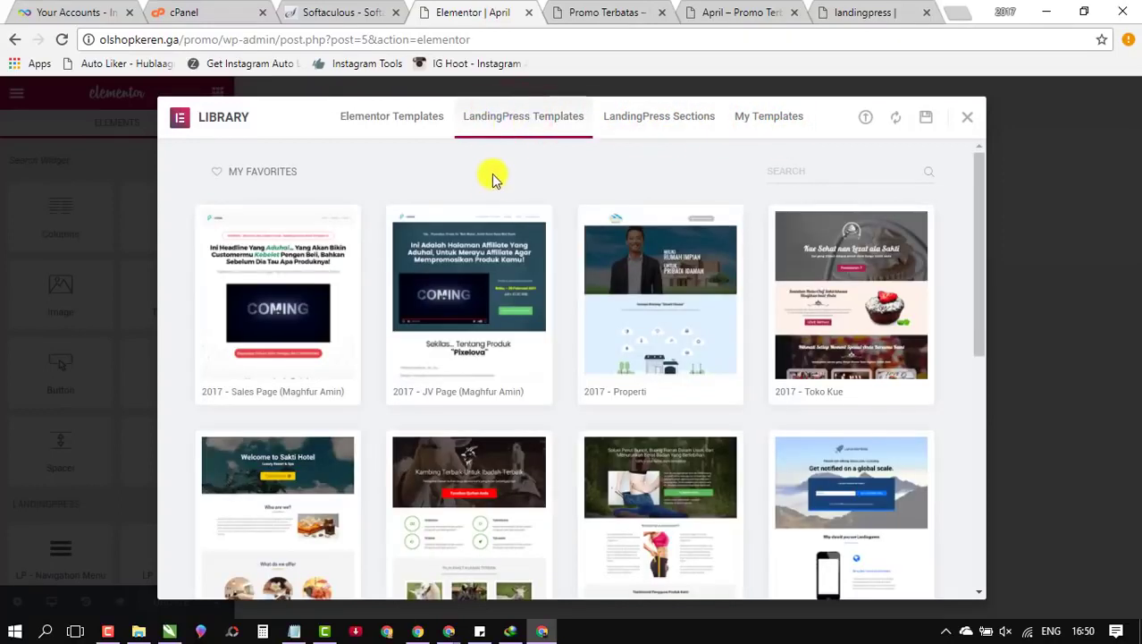
Step: Scroll through the LandingPress page templates, including 2017 Sales Page, Properti, Toko Kue and Hotel
scroll(489, 222, down, 1)
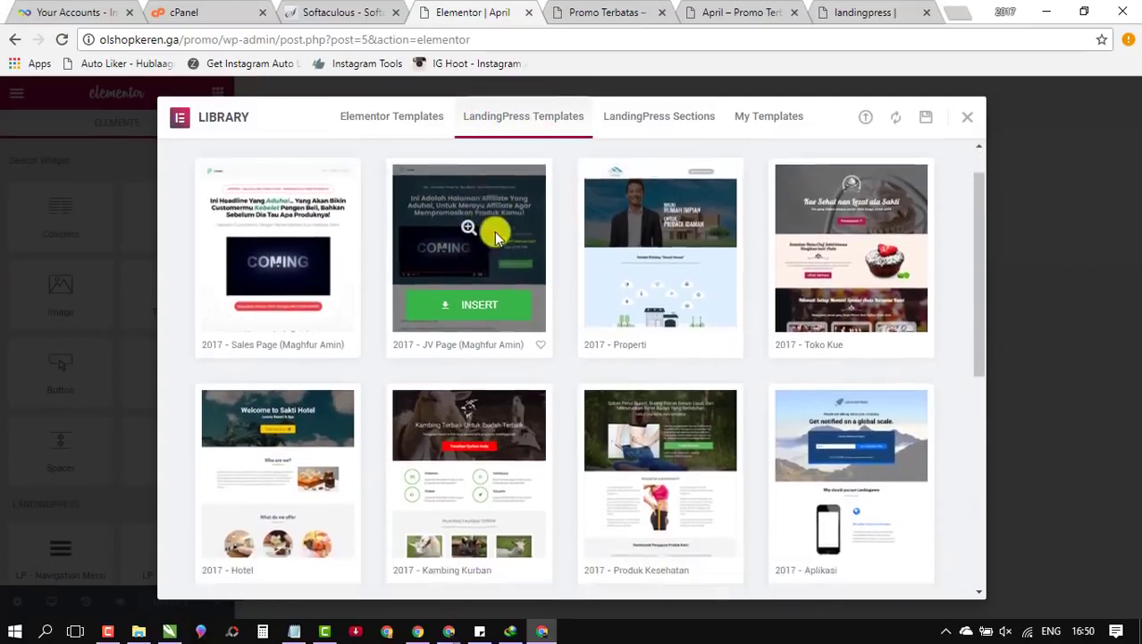
scroll(497, 228, down, 2)
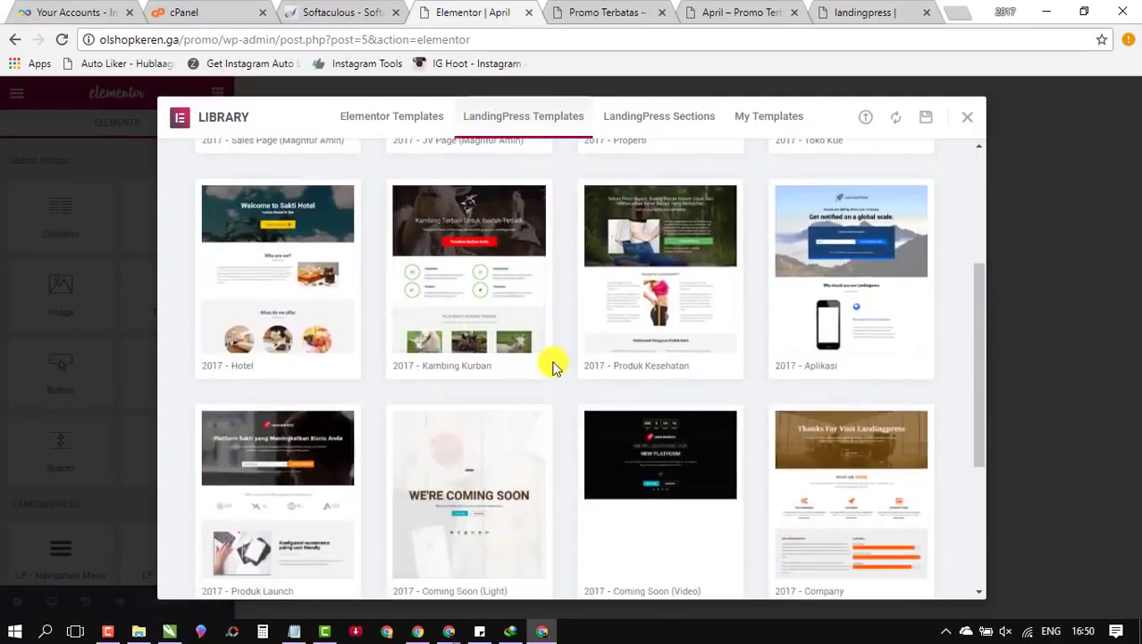
scroll(518, 340, down, 1)
mouse_move(301, 370)
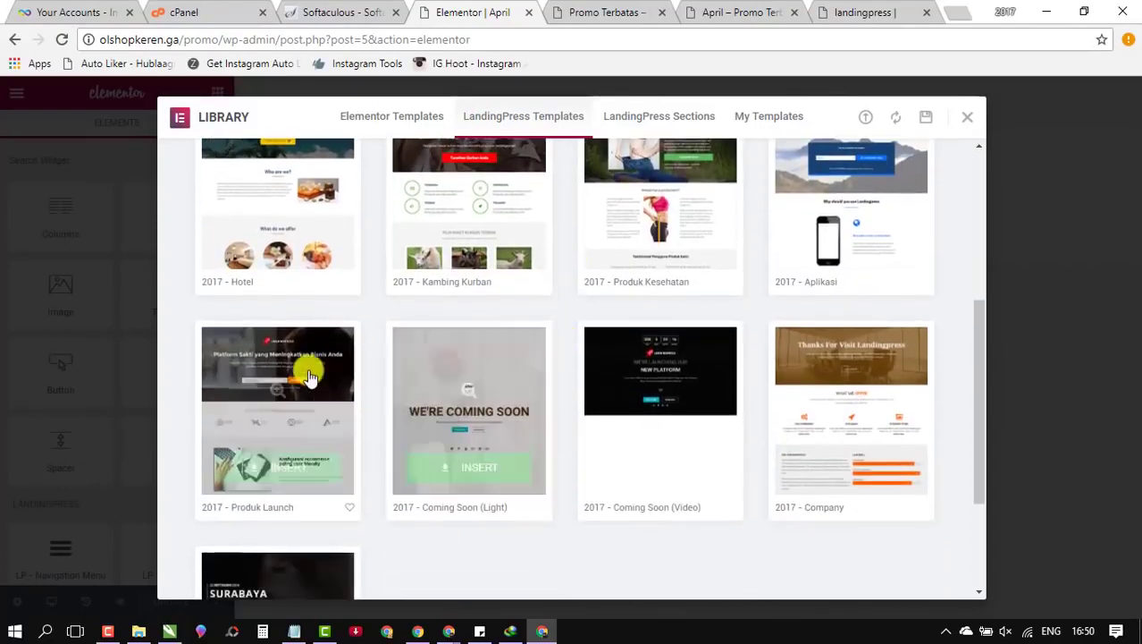
scroll(309, 368, down, 2)
scroll(679, 356, up, 2)
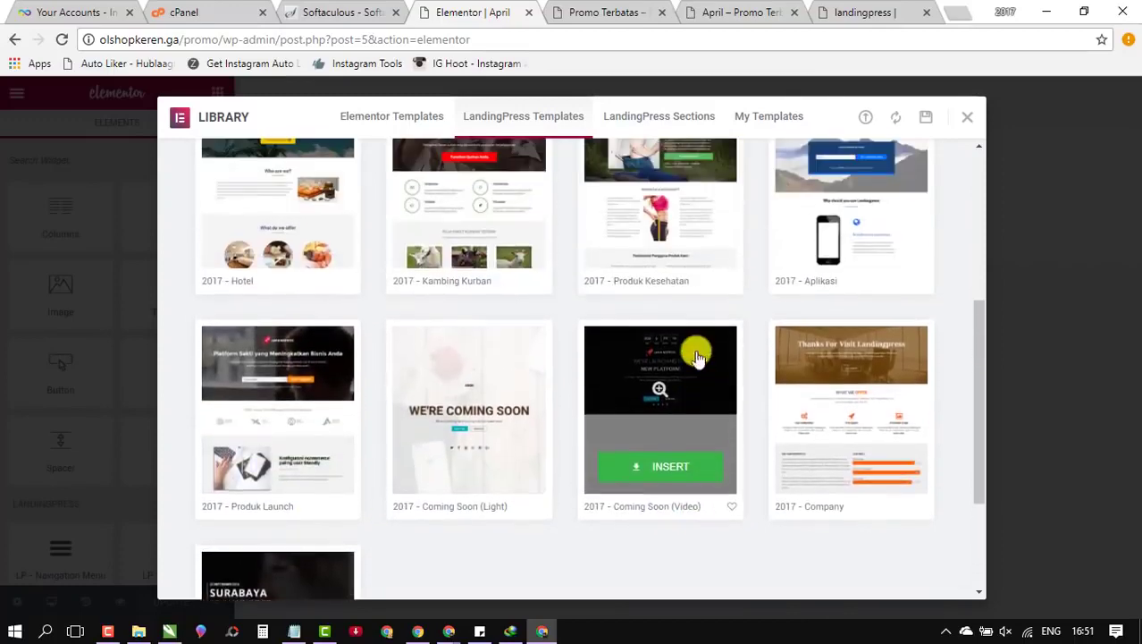
scroll(508, 365, up, 2)
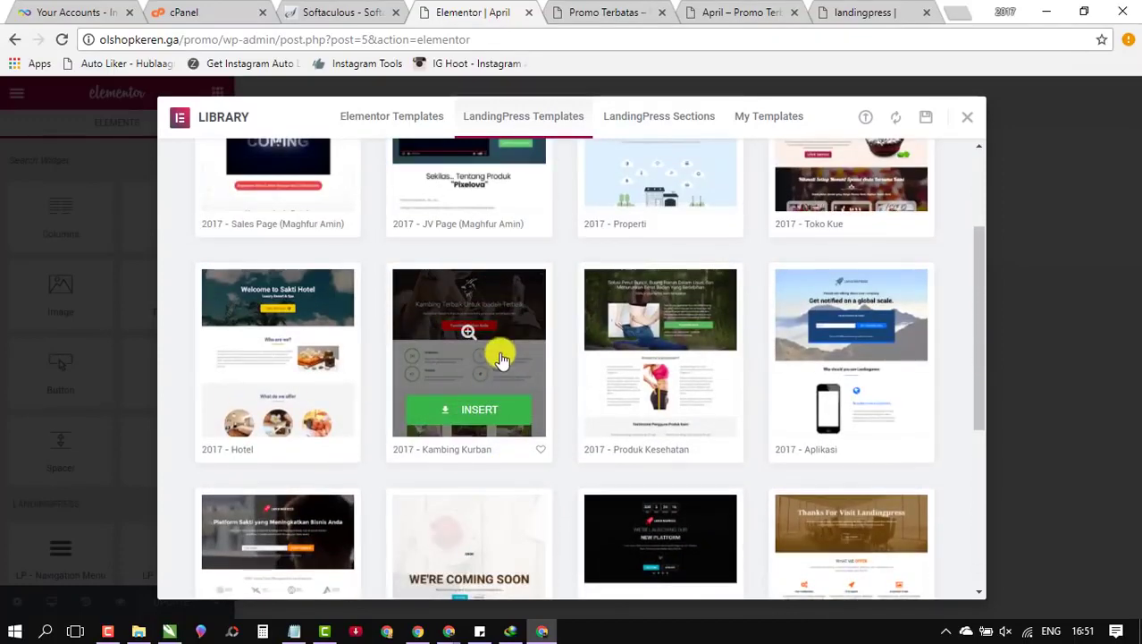
scroll(377, 365, up, 1)
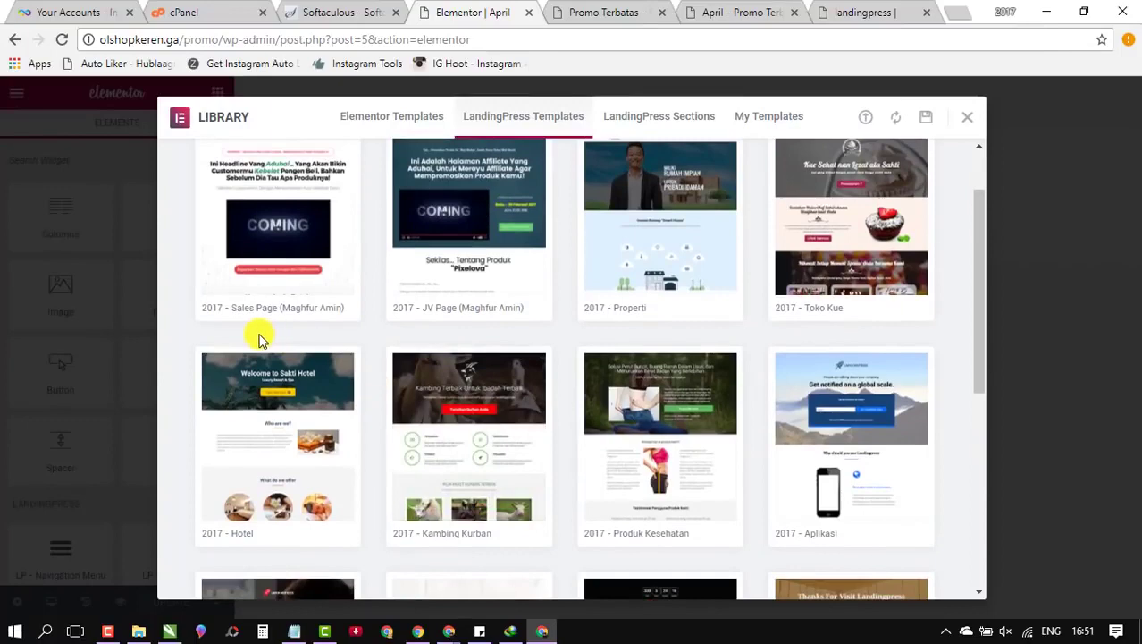
scroll(259, 338, up, 1)
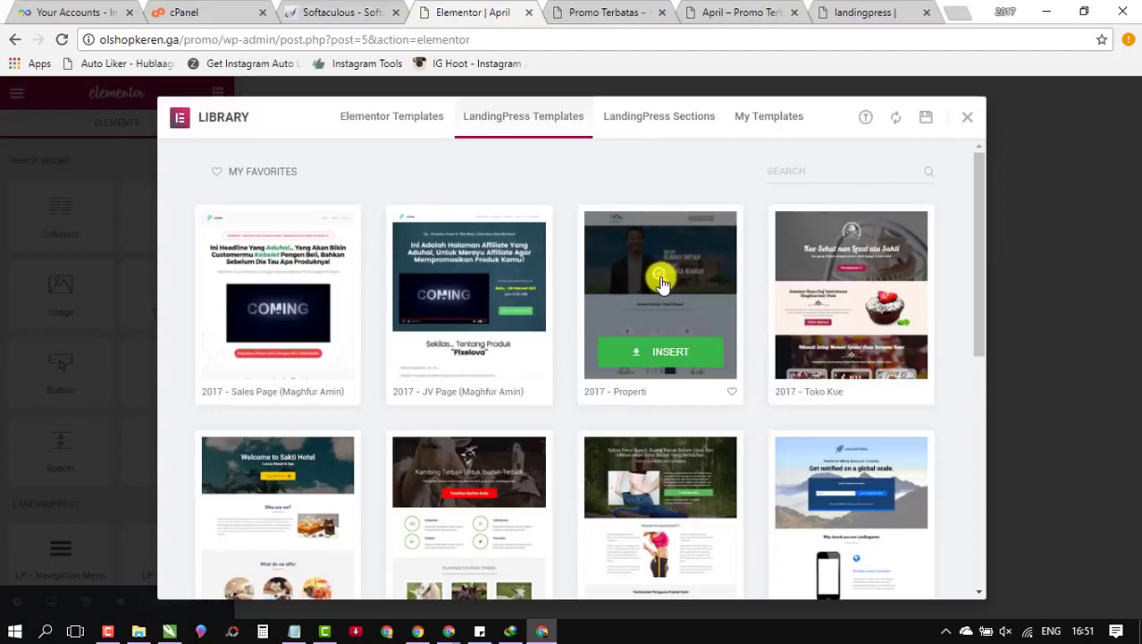
Step: Preview the 2017 - Properti Sakti House template top to bottom, then return to the library
click(662, 281)
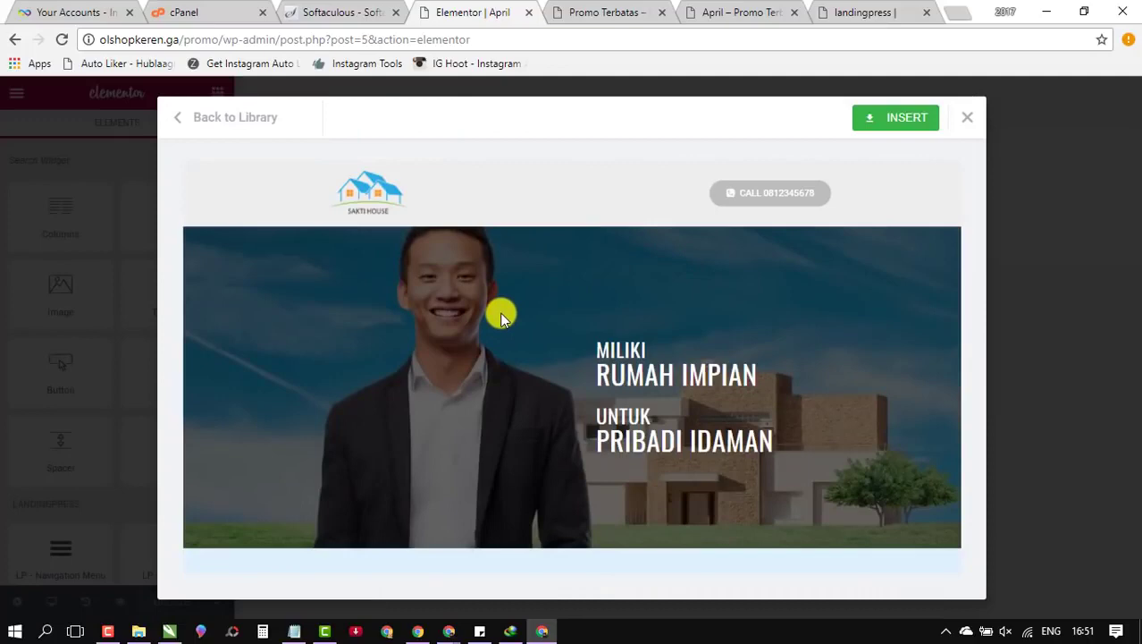
scroll(502, 318, down, 5)
scroll(590, 299, down, 15)
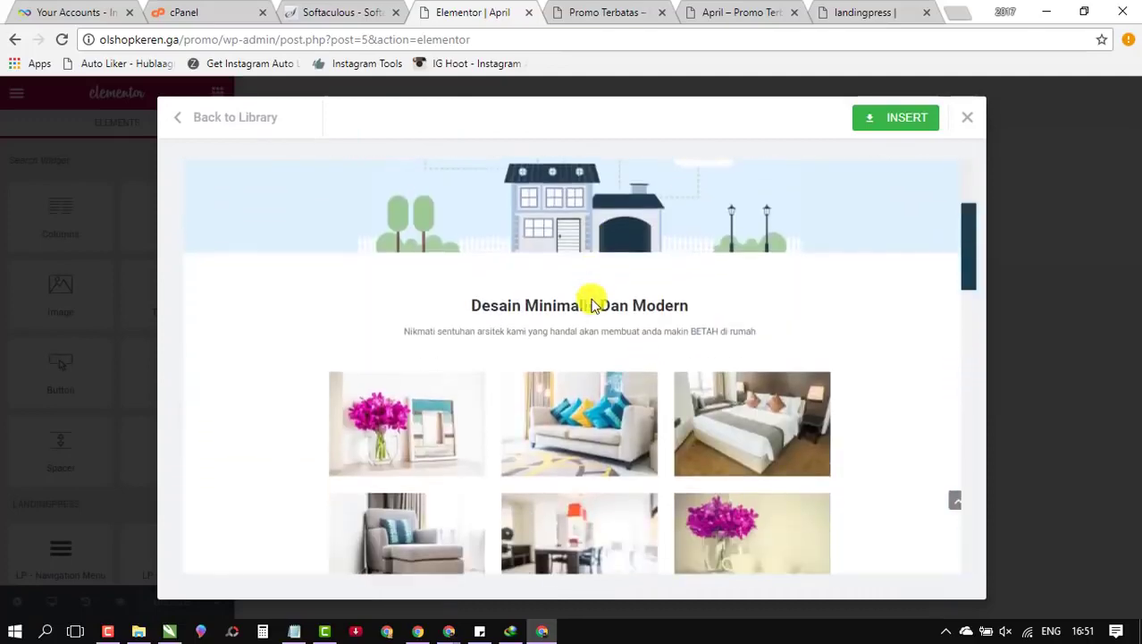
scroll(590, 303, down, 10)
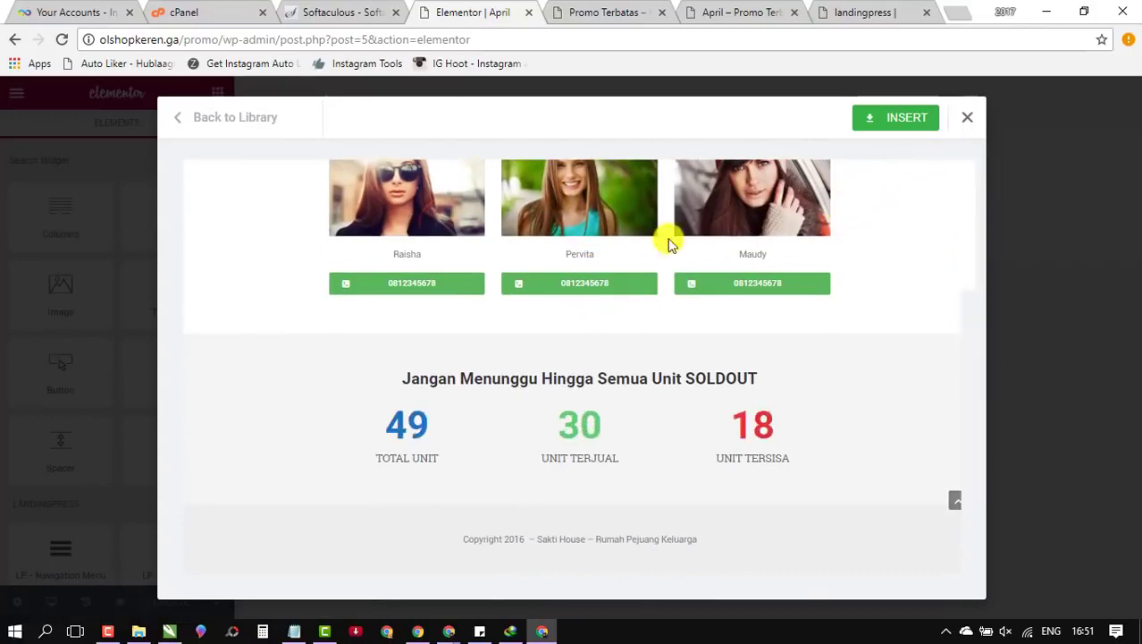
scroll(518, 367, up, 3)
scroll(499, 372, up, 6)
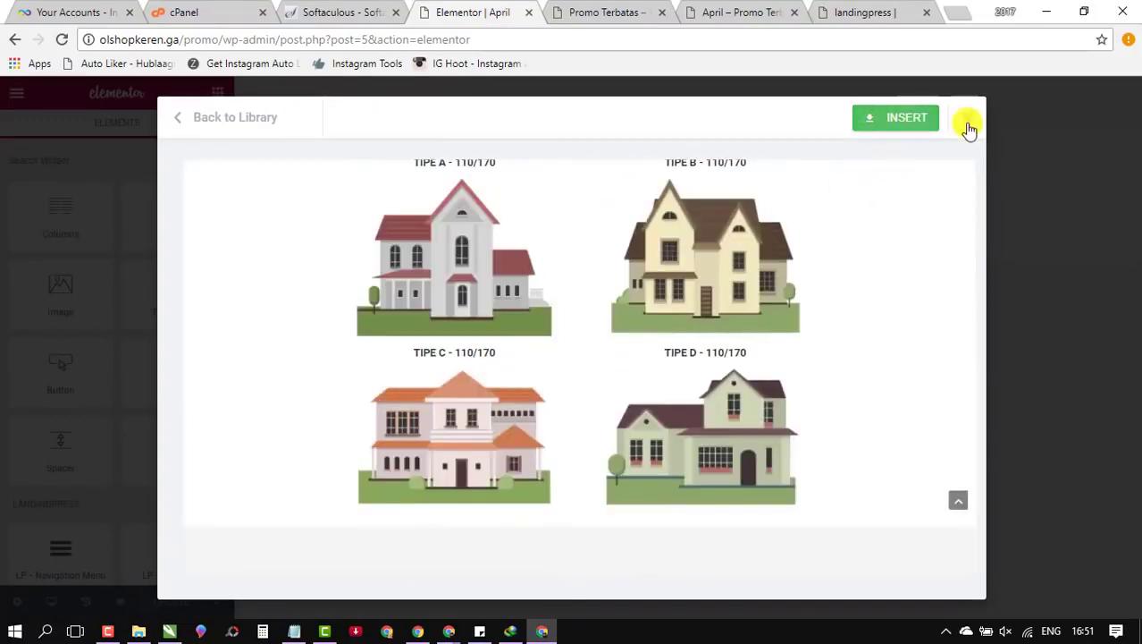
click(196, 120)
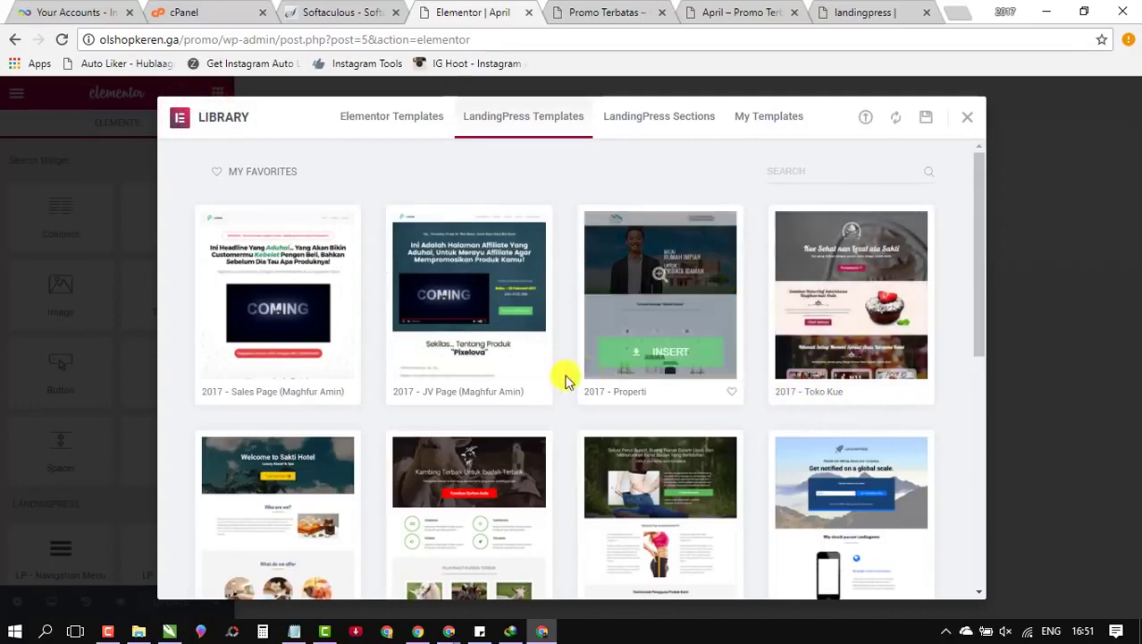
click(850, 274)
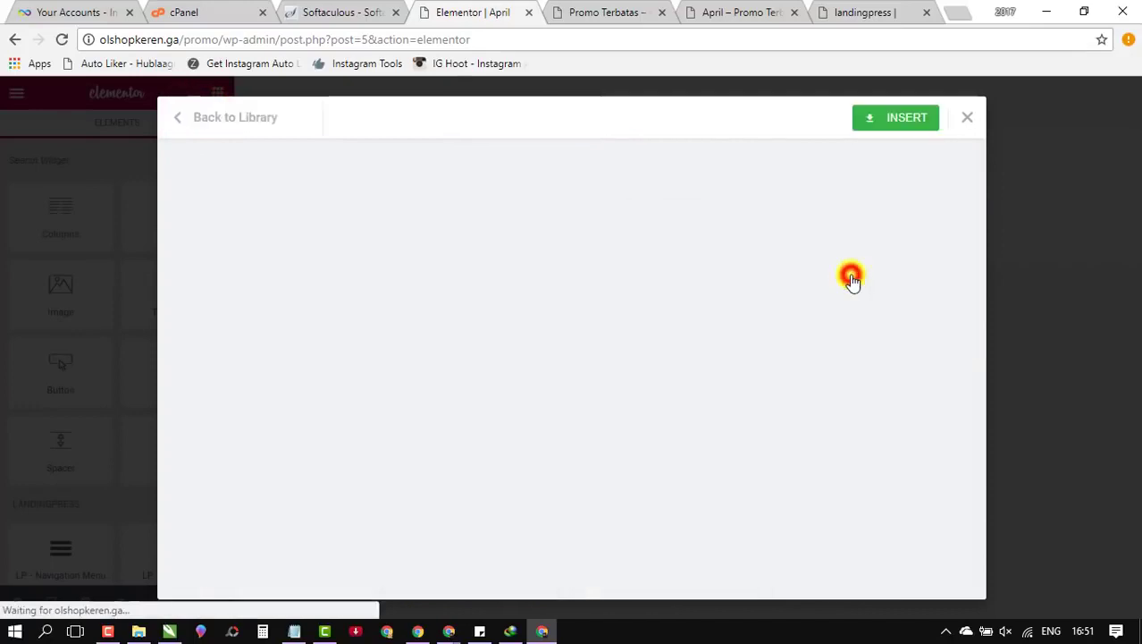
scroll(579, 295, down, 10)
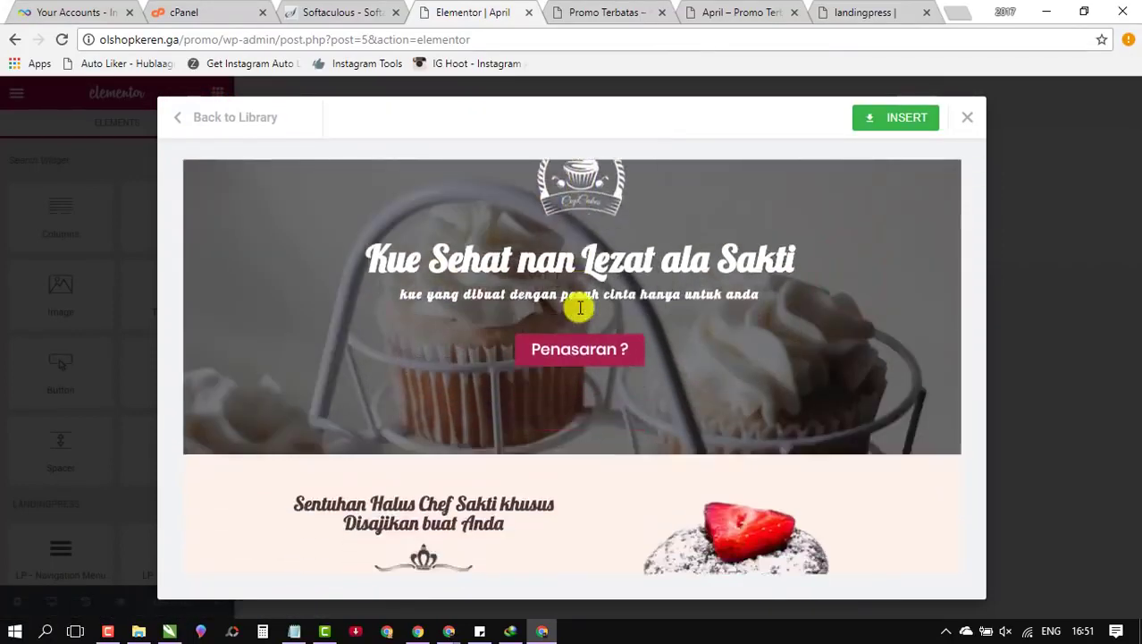
scroll(579, 311, down, 12)
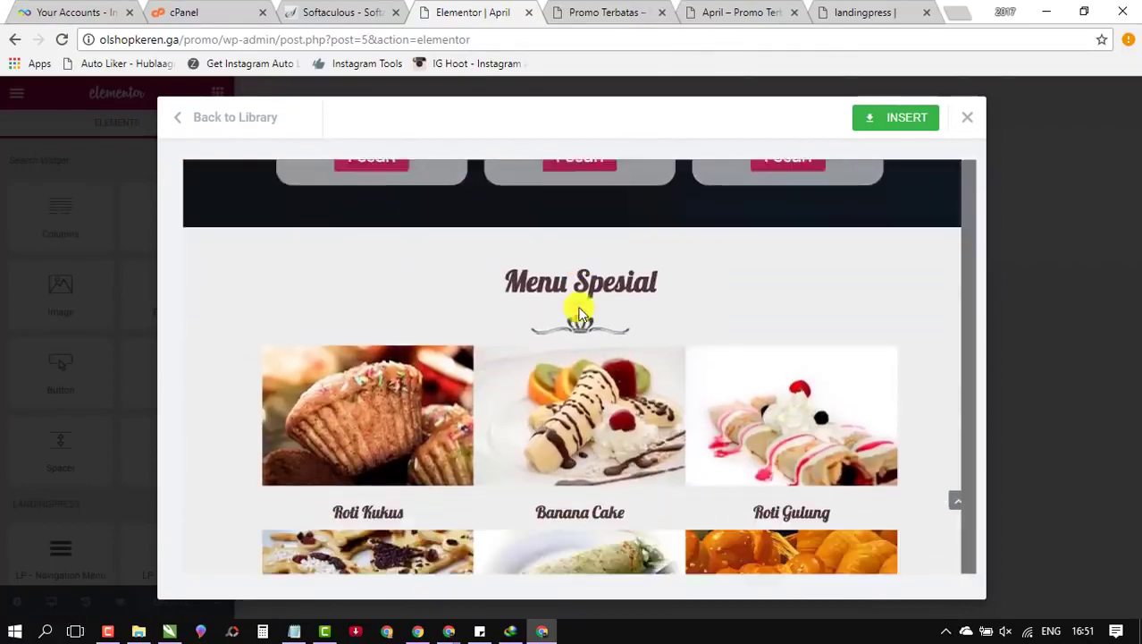
scroll(580, 311, down, 3)
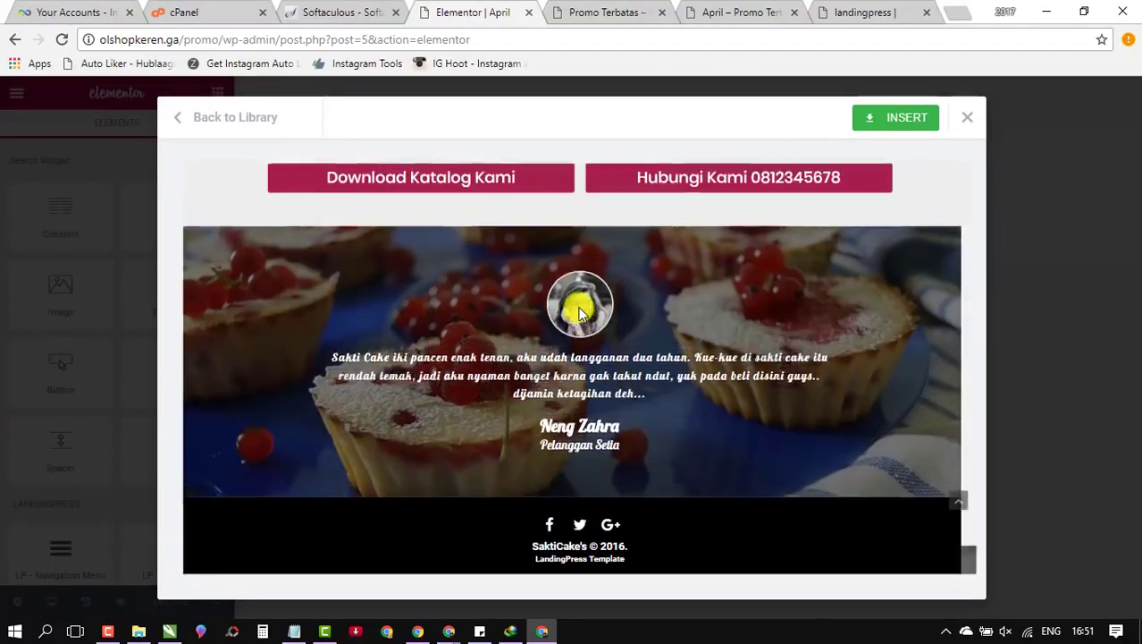
scroll(579, 311, up, 10)
scroll(579, 311, up, 3)
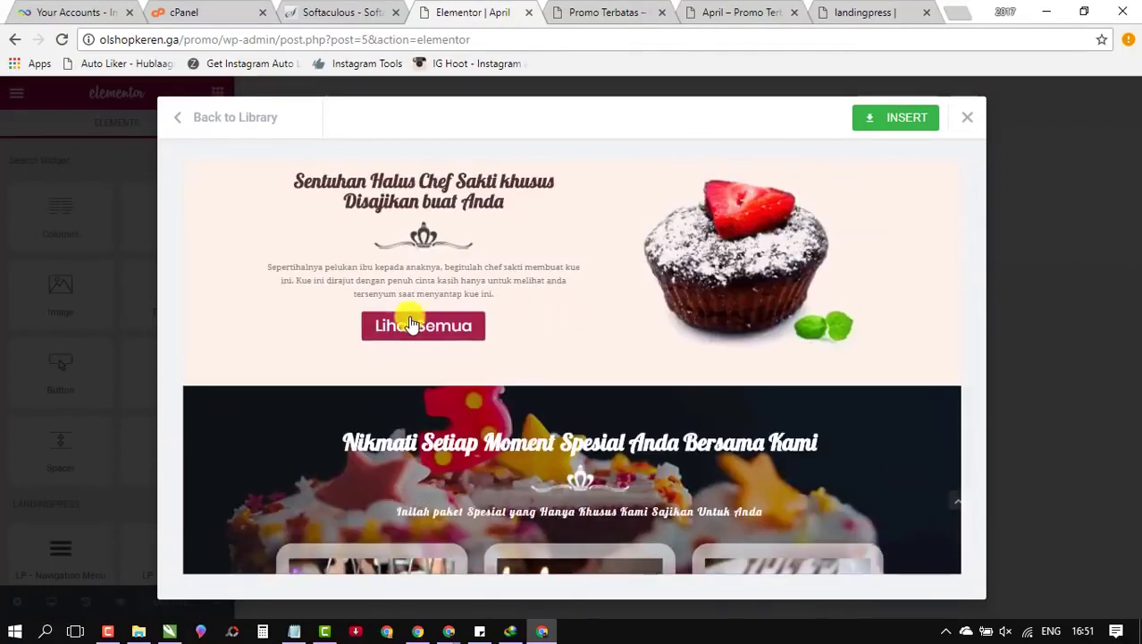
scroll(408, 319, up, 2)
scroll(408, 316, up, 3)
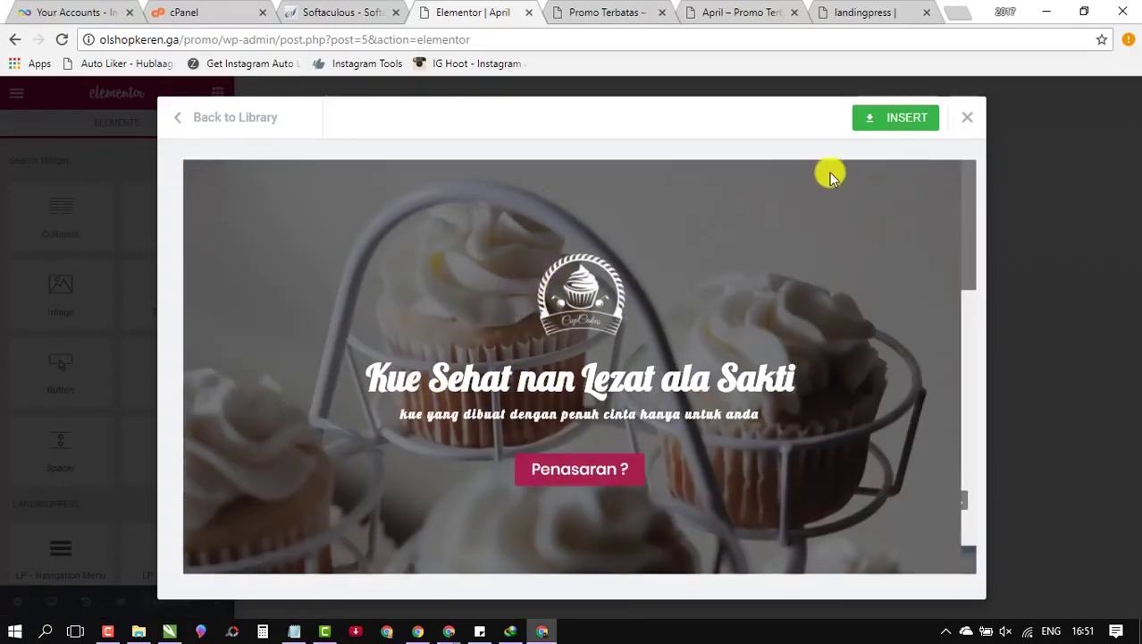
scroll(527, 335, down, 2)
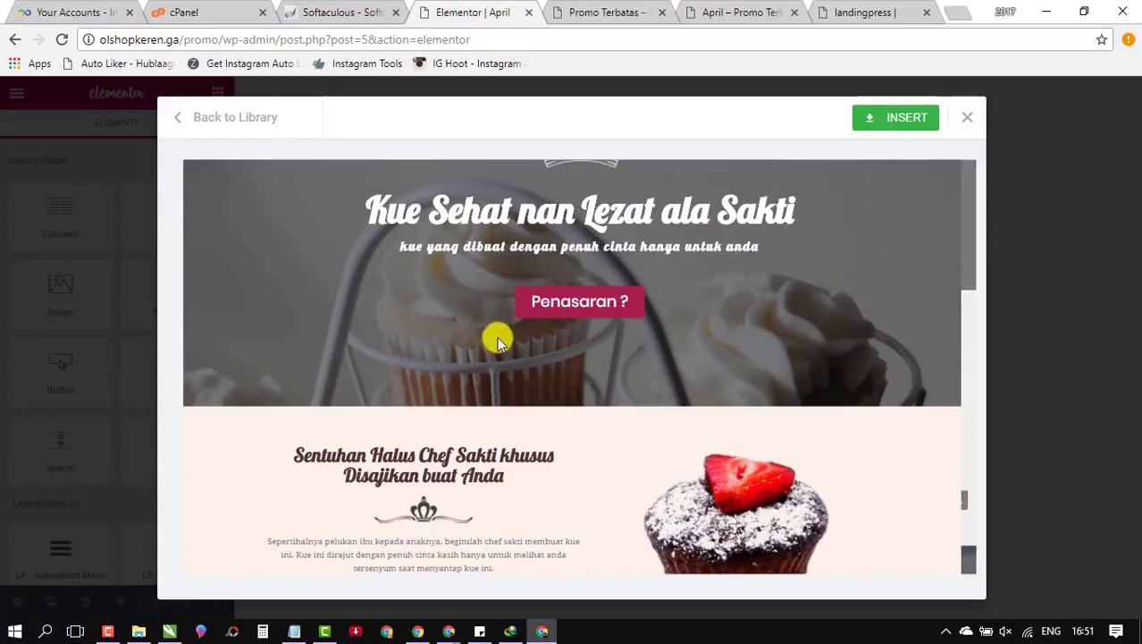
scroll(439, 304, down, 2)
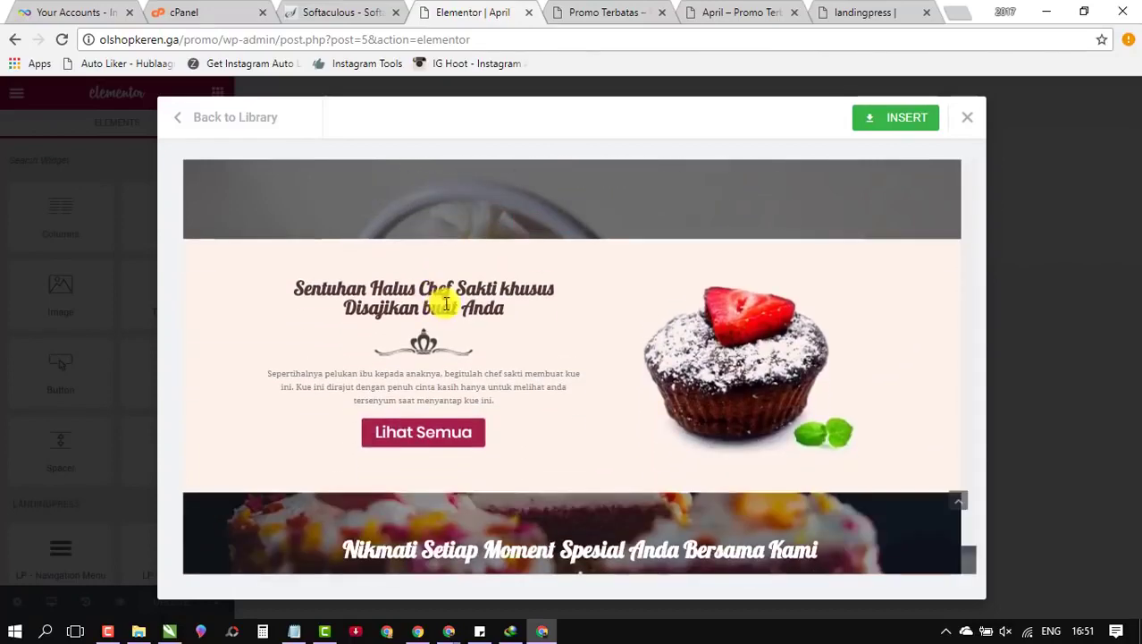
scroll(502, 372, down, 3)
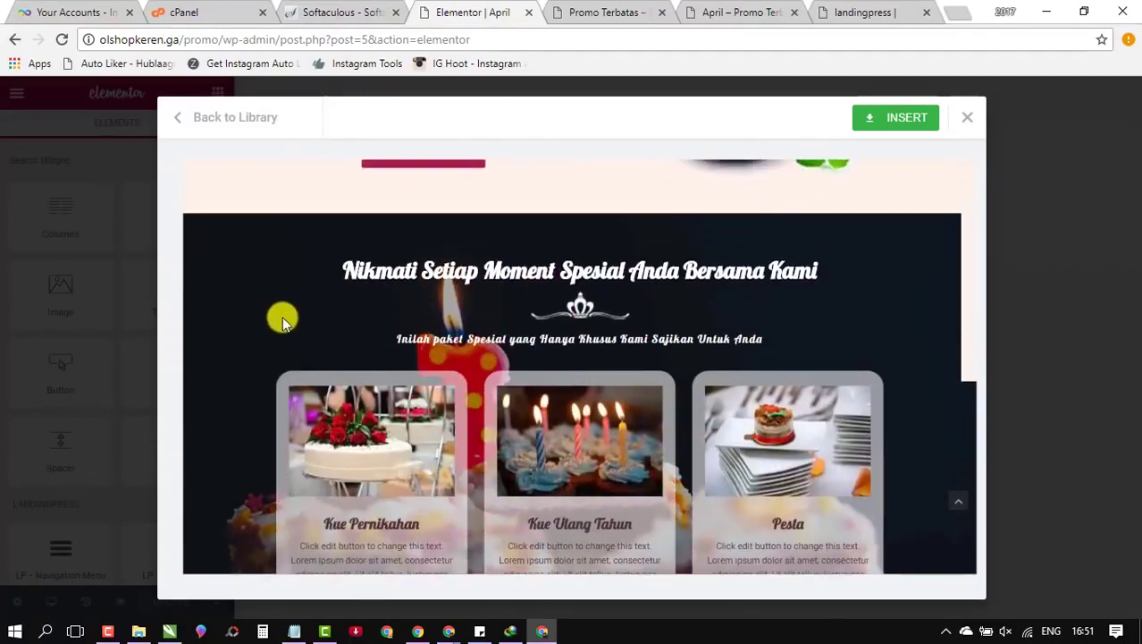
scroll(254, 330, up, 4)
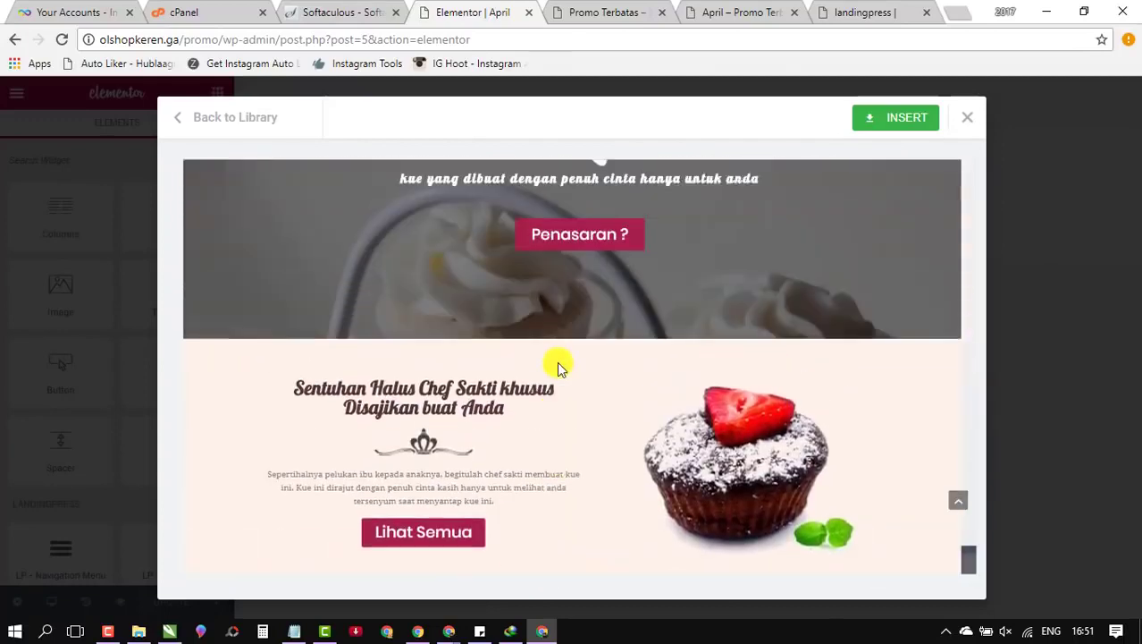
scroll(523, 365, up, 2)
scroll(543, 375, down, 3)
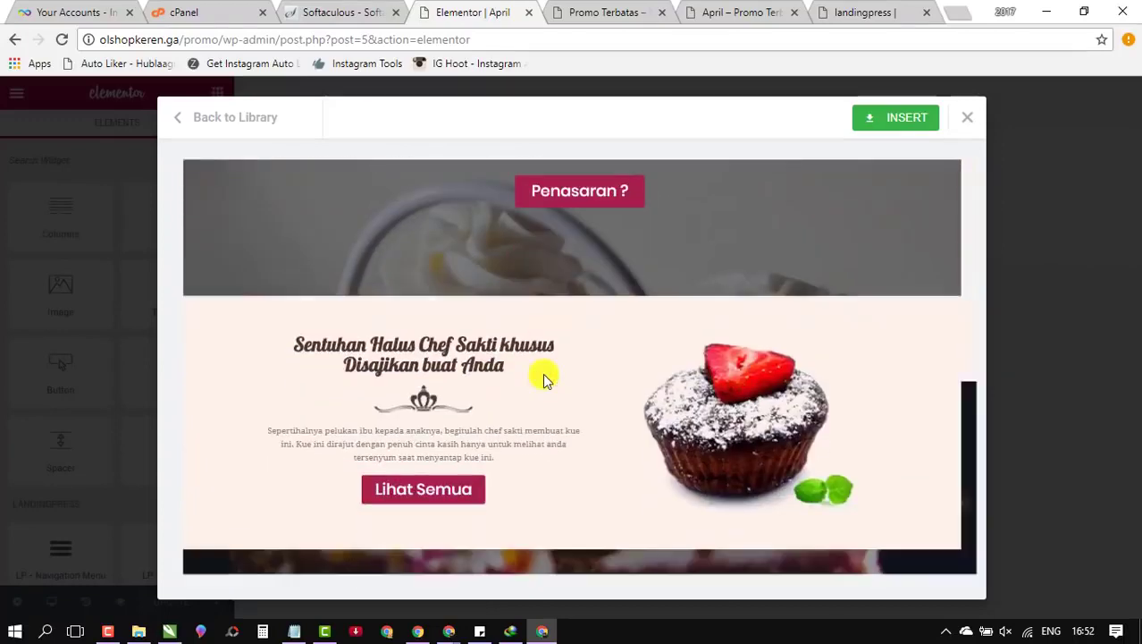
Step: Insert the 2017 - Properti template into the April page and save it with Update
click(245, 125)
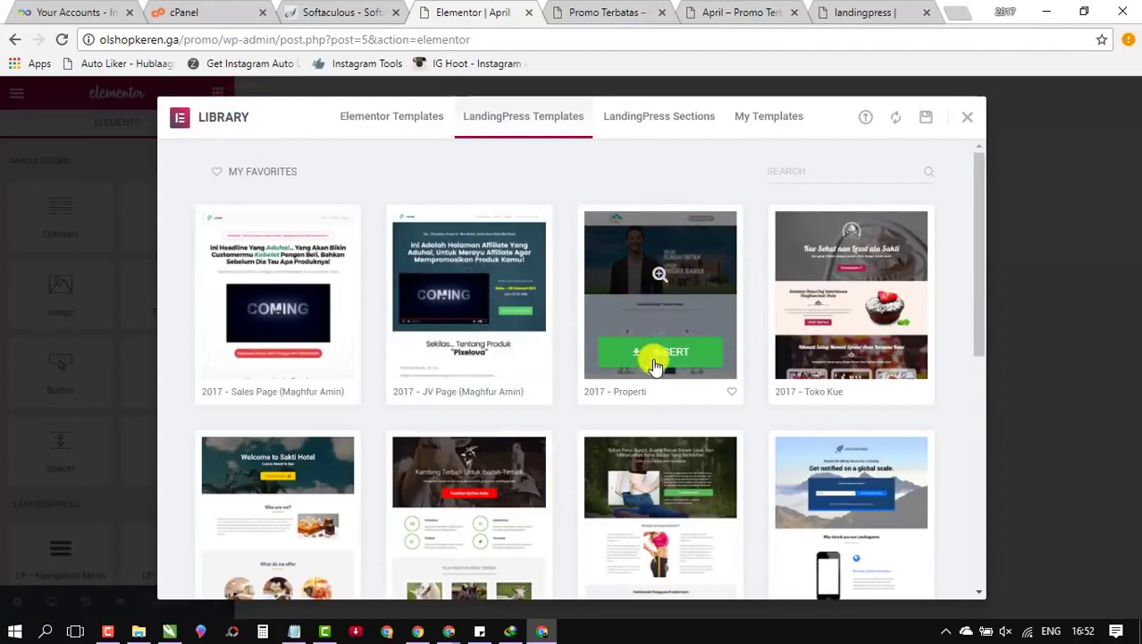
click(662, 357)
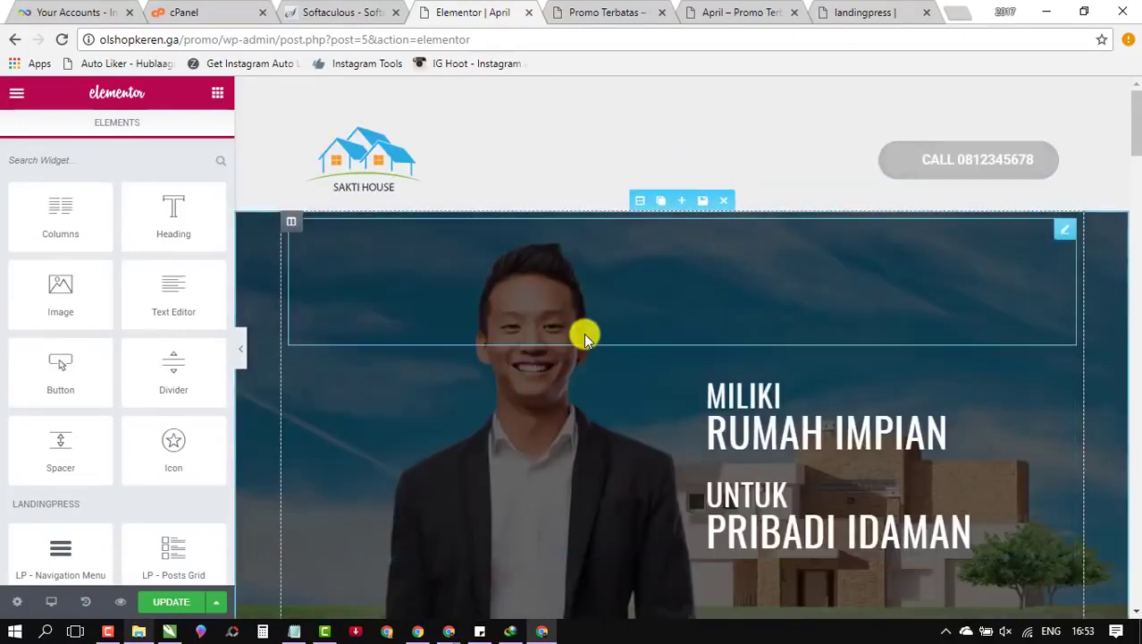
scroll(367, 375, down, 5)
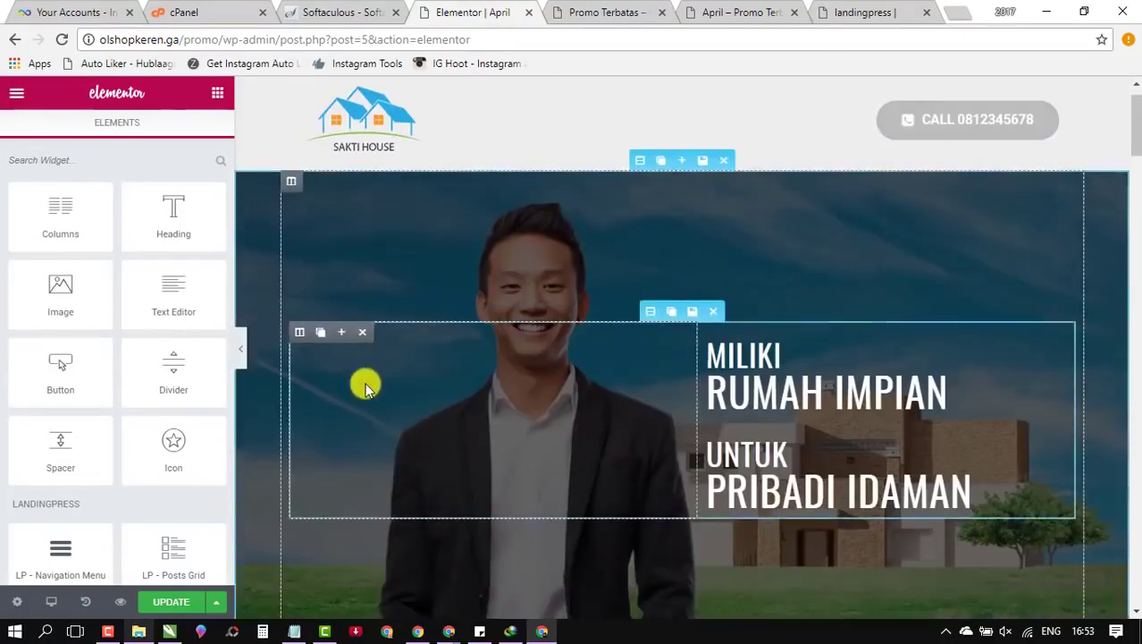
scroll(371, 331, down, 20)
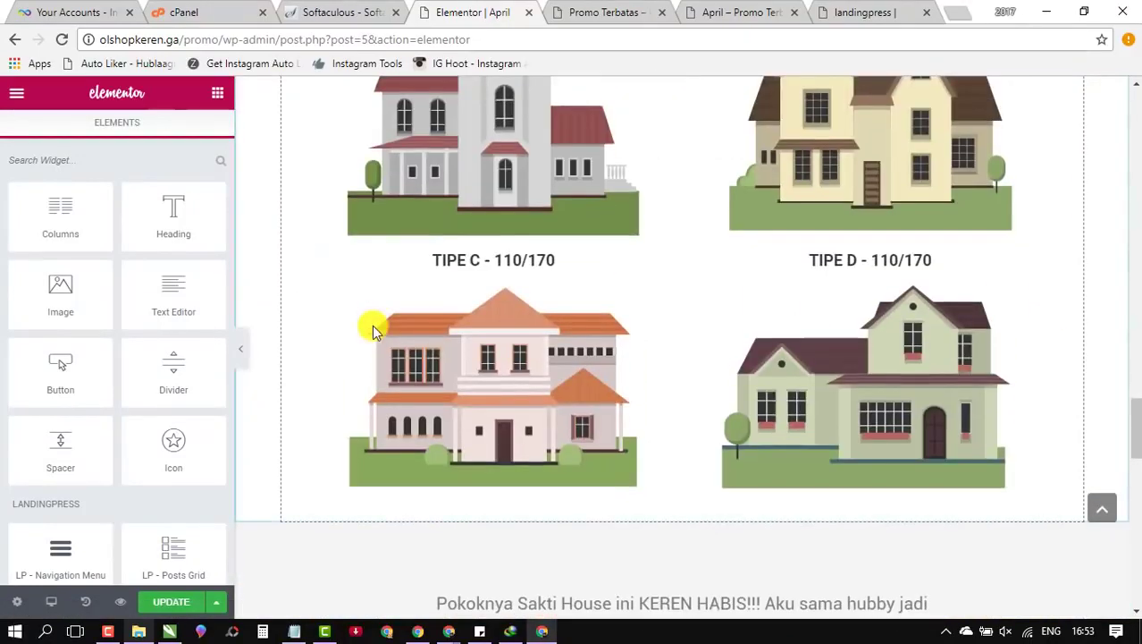
scroll(301, 531, down, 5)
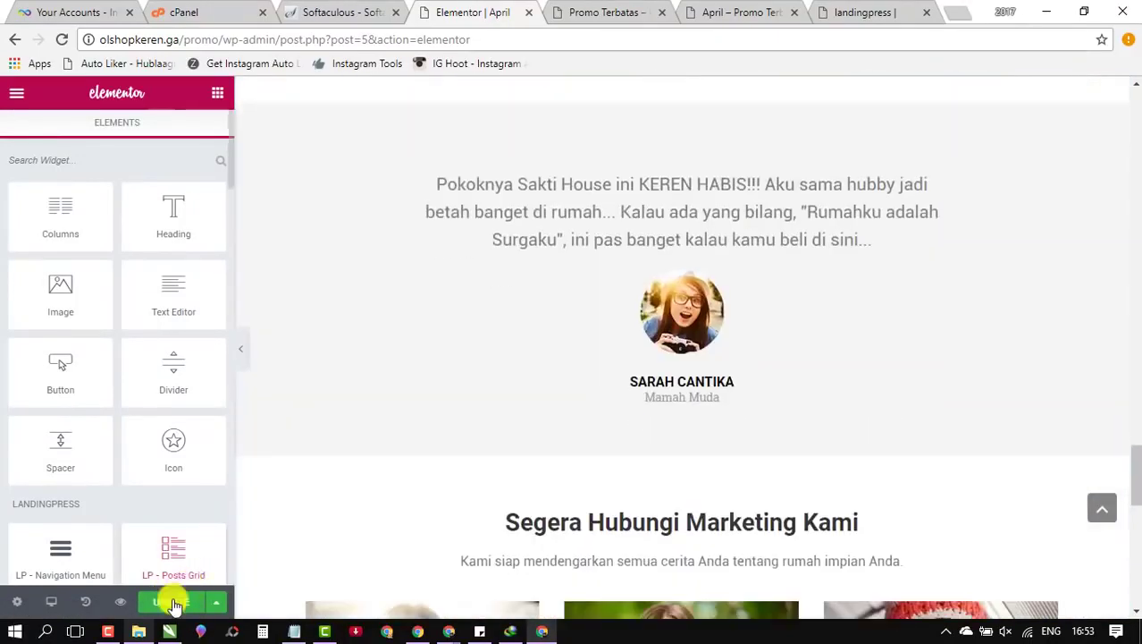
click(174, 604)
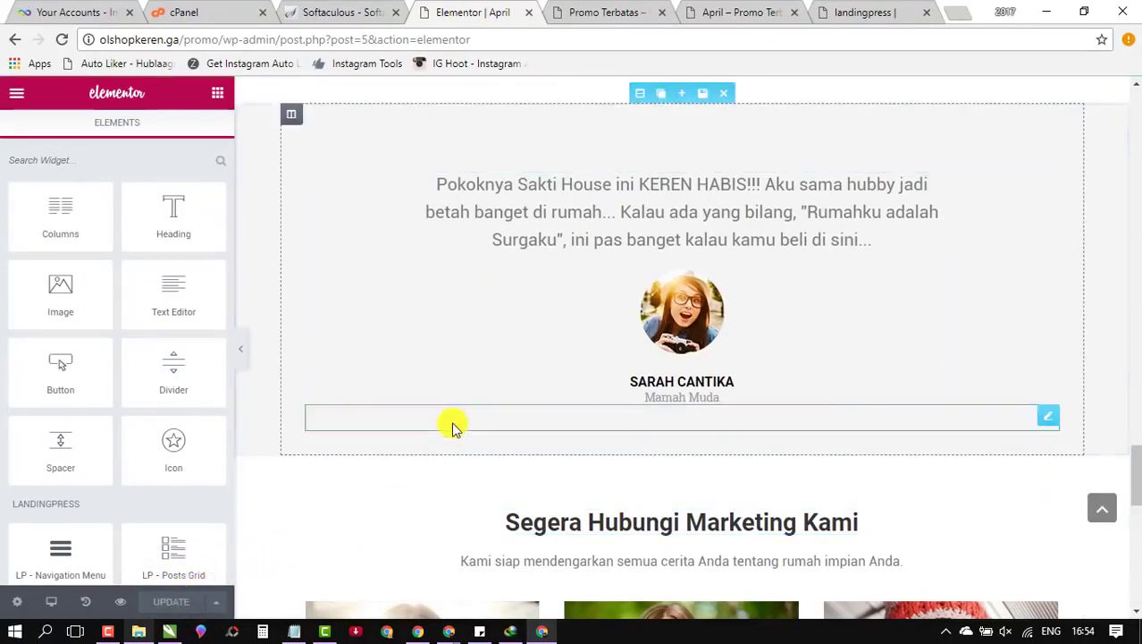
scroll(385, 444, up, 4)
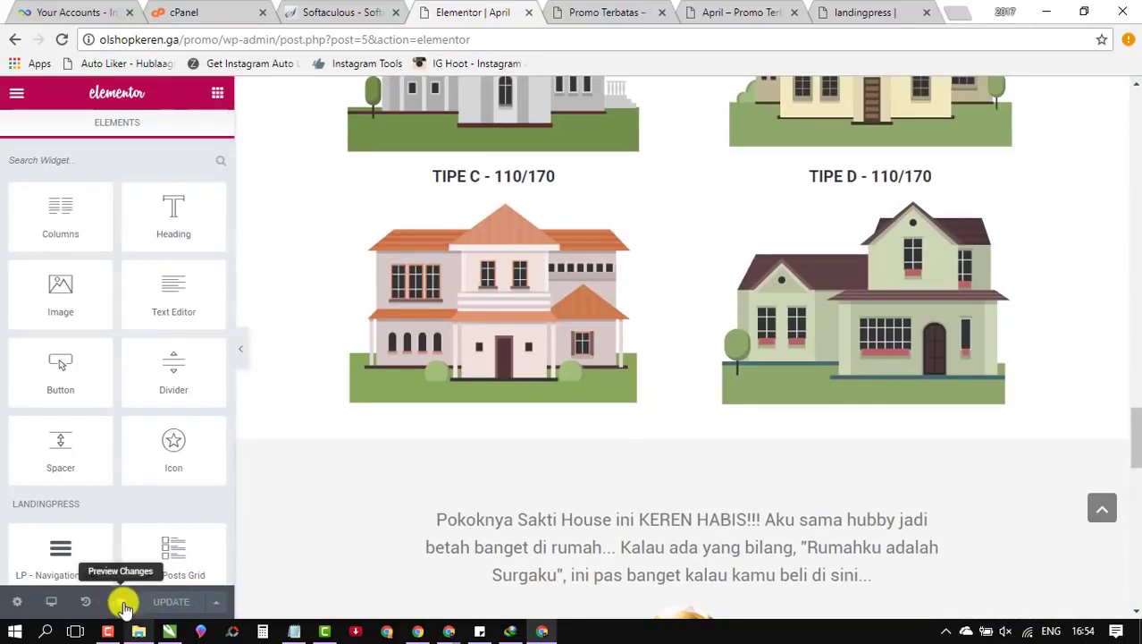
Step: Preview the saved April page in a new tab and scroll through it
click(121, 605)
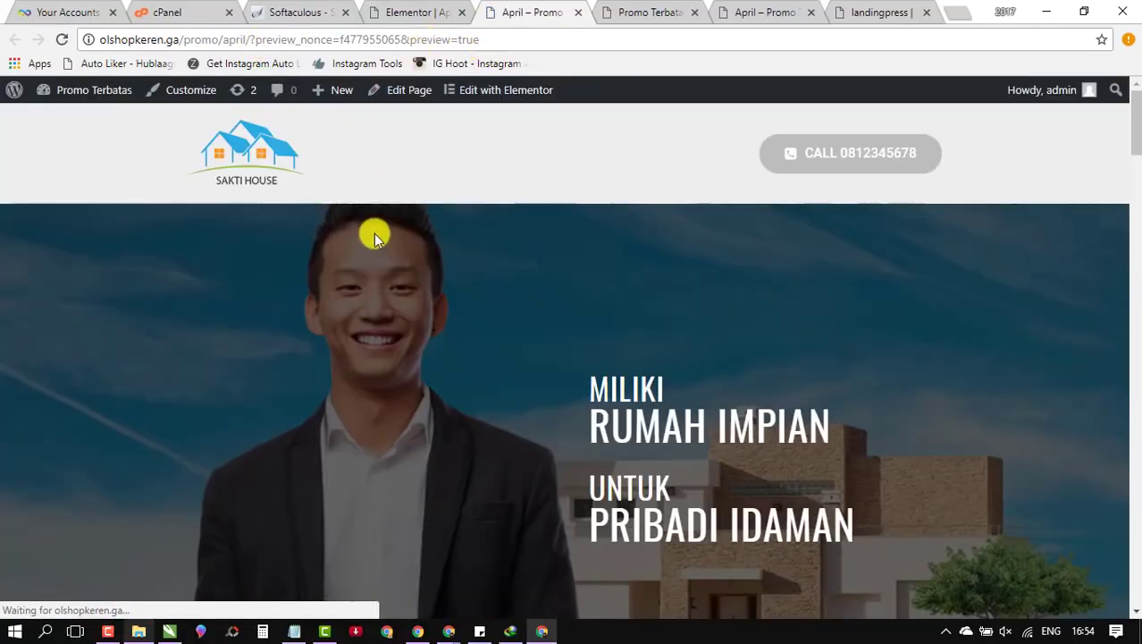
scroll(373, 233, down, 10)
scroll(377, 239, up, 8)
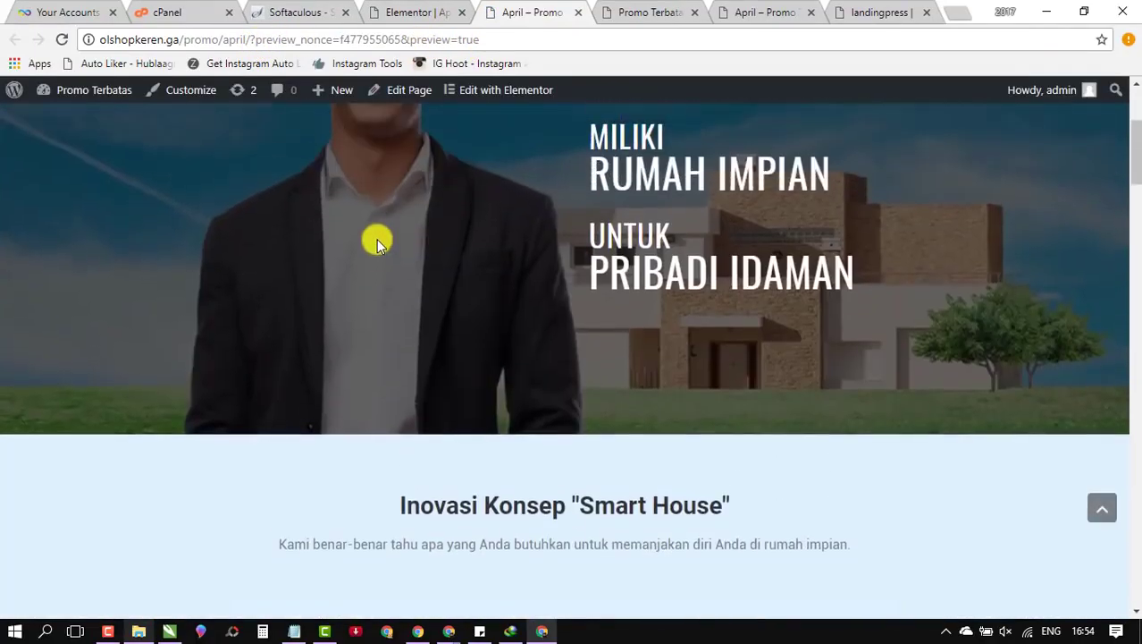
scroll(382, 248, down, 15)
scroll(383, 255, up, 10)
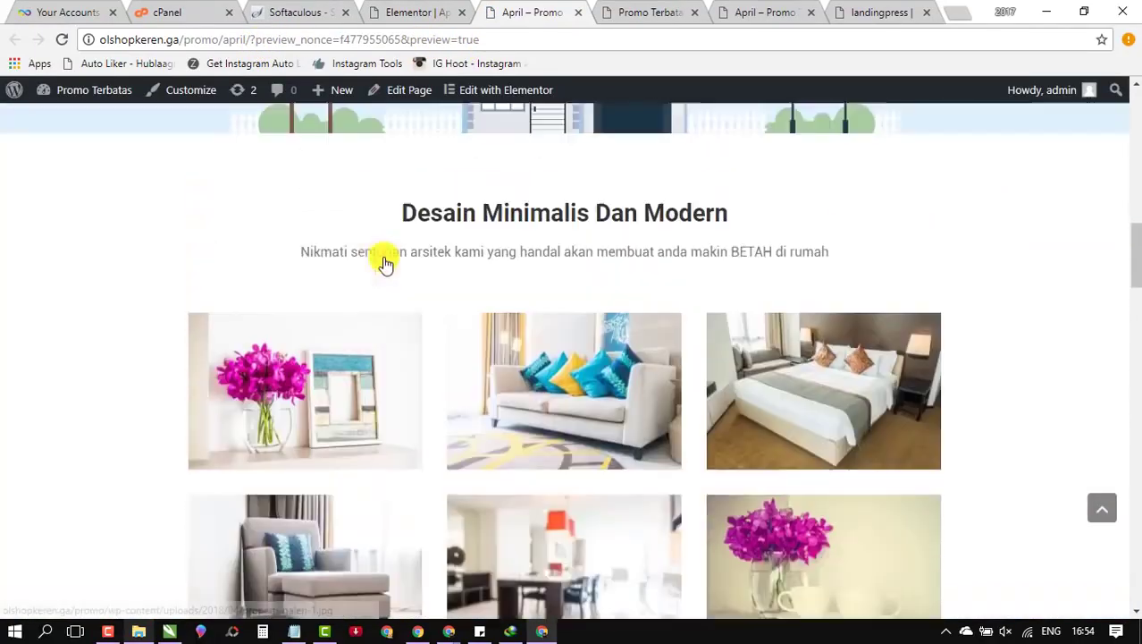
scroll(384, 260, down, 15)
scroll(388, 250, up, 5)
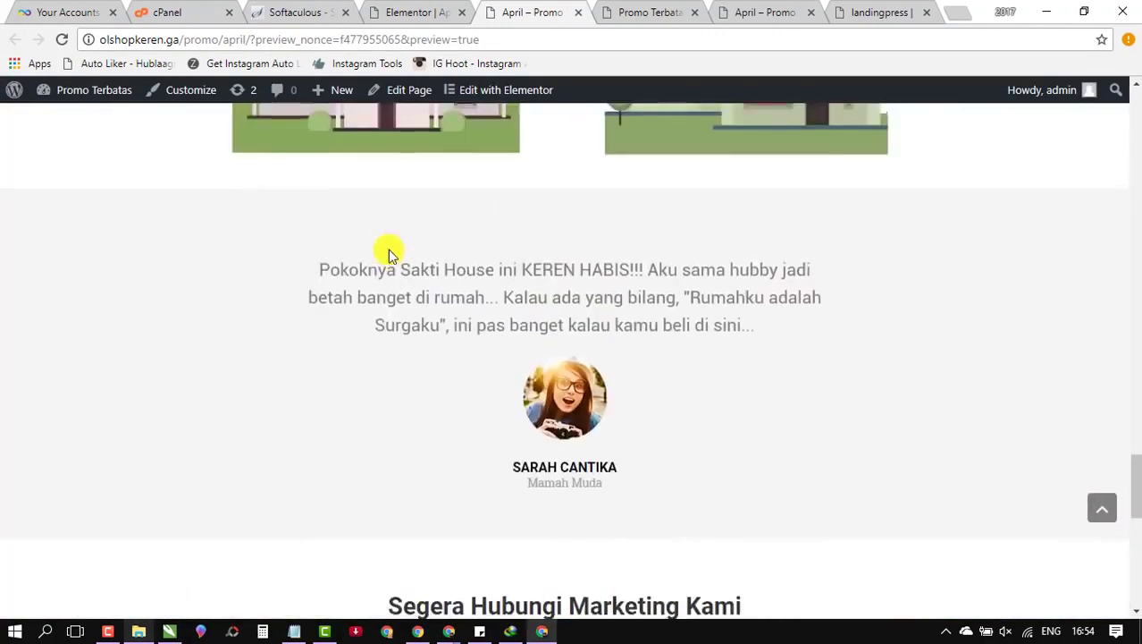
scroll(389, 253, up, 6)
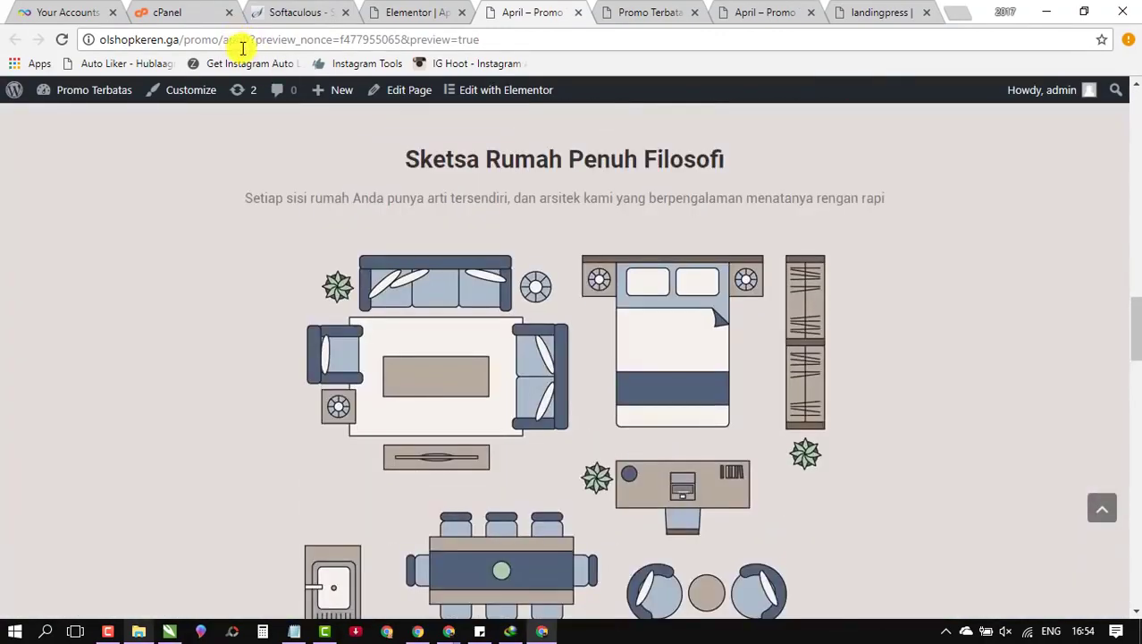
Step: Remove the ?preview parameters to load olshopkeren.ga/promo/april/ and review the live Sakti House page
drag(256, 39, 583, 53)
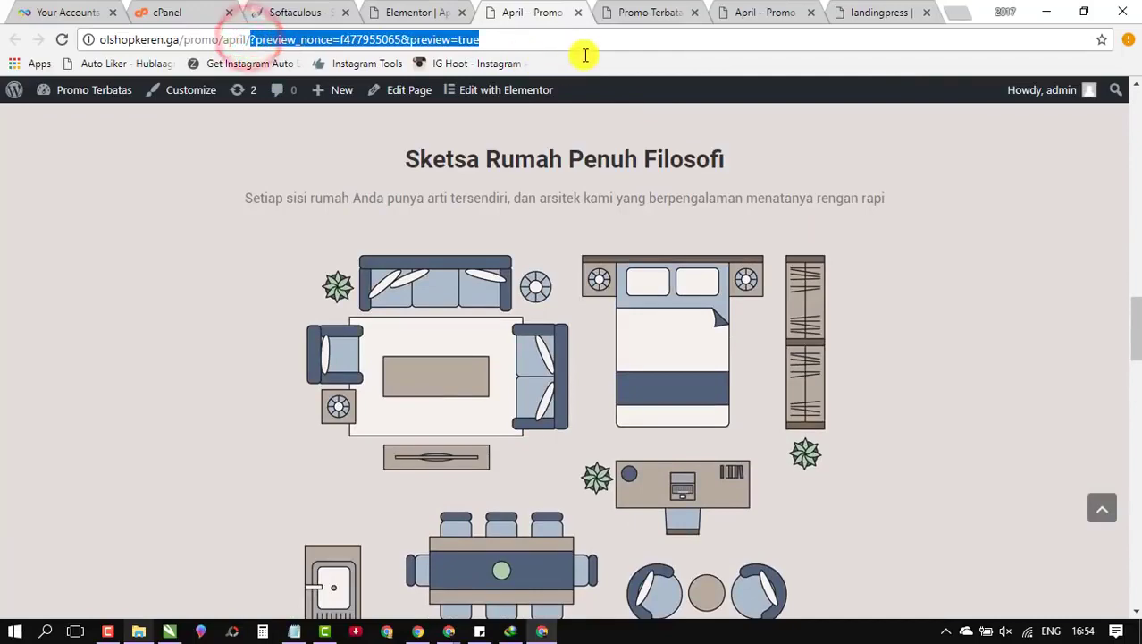
key(BackSpace)
key(Return)
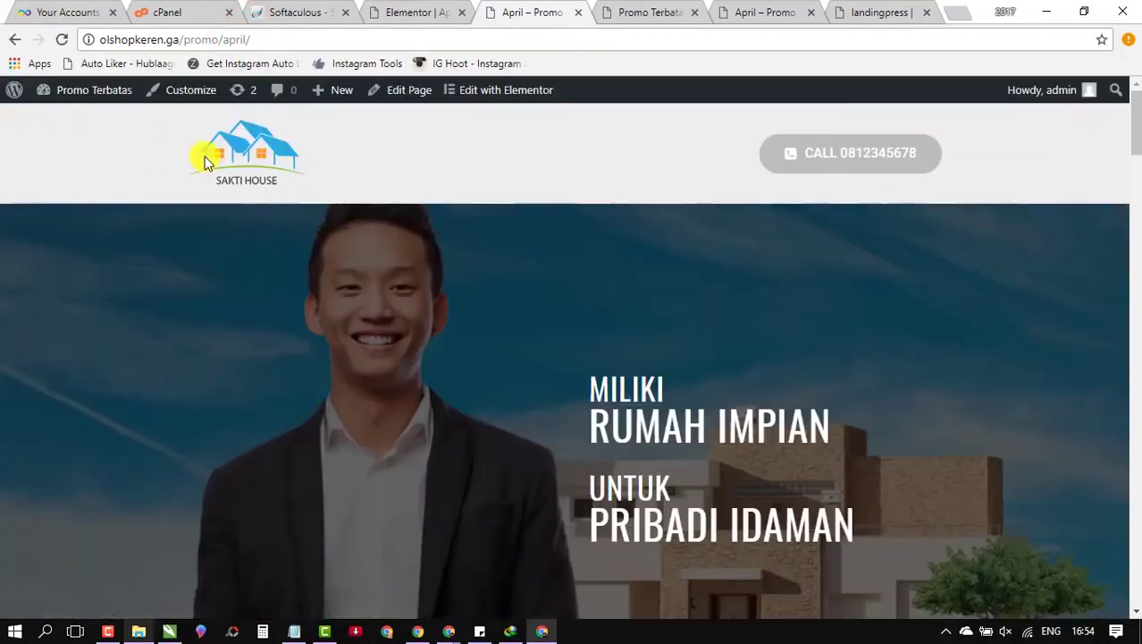
scroll(548, 460, down, 5)
scroll(523, 362, up, 6)
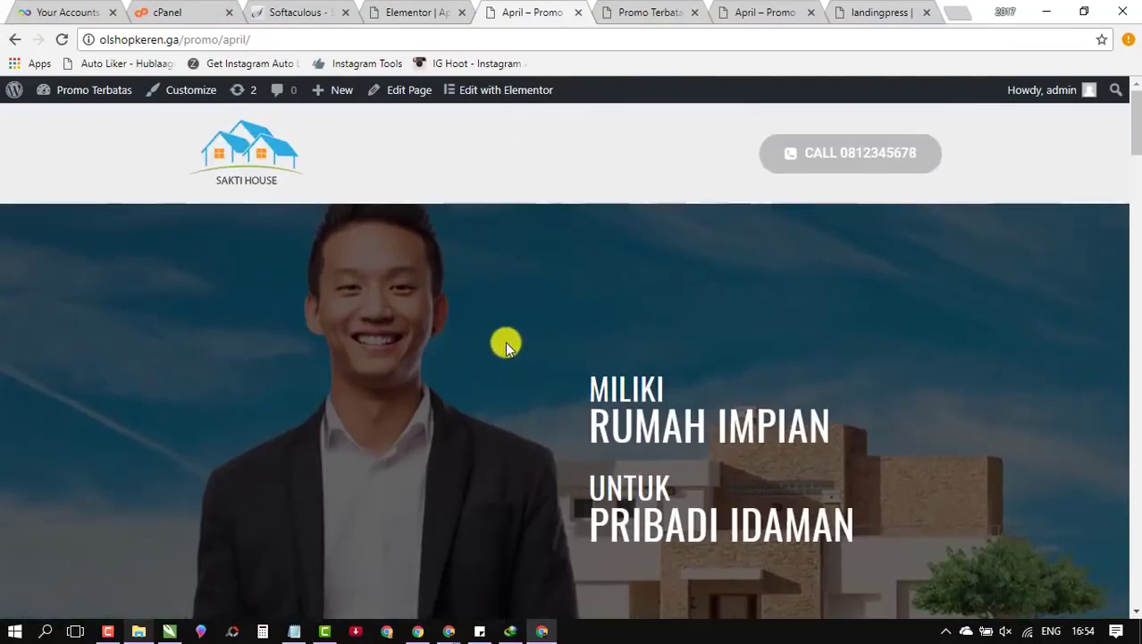
scroll(505, 338, down, 1)
scroll(499, 330, up, 1)
scroll(500, 331, down, 10)
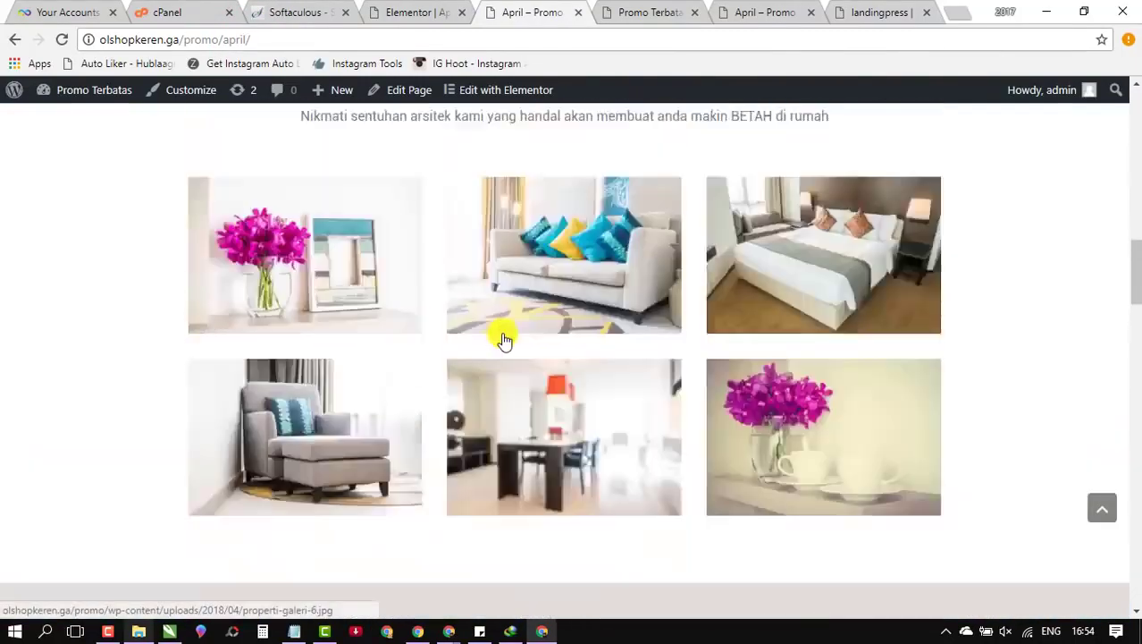
scroll(502, 335, up, 8)
scroll(501, 332, up, 2)
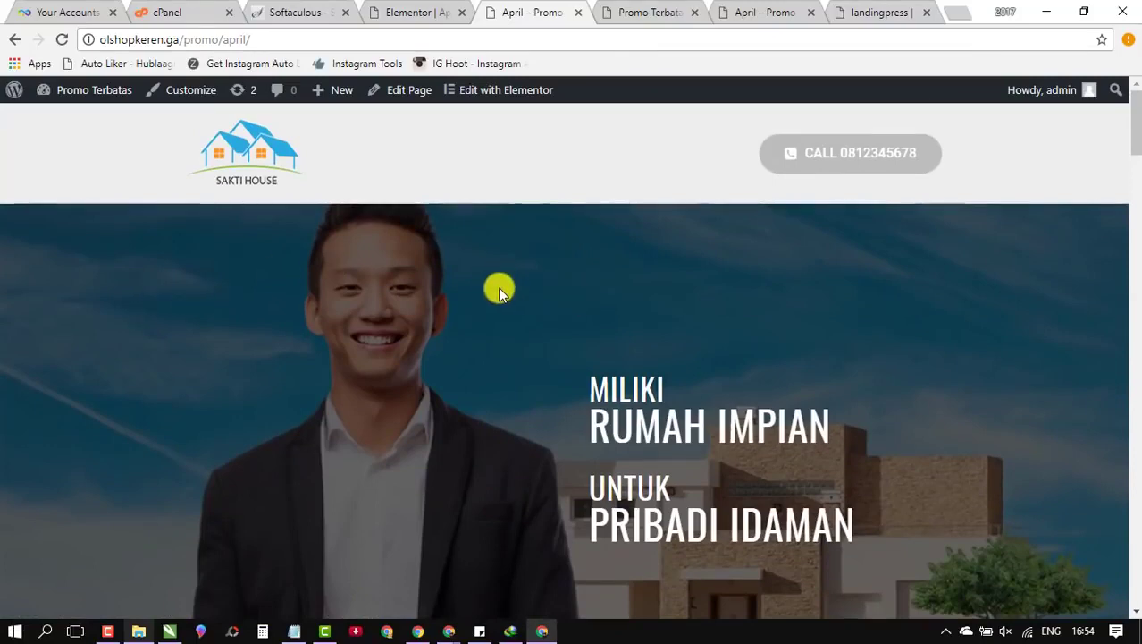
scroll(417, 340, down, 3)
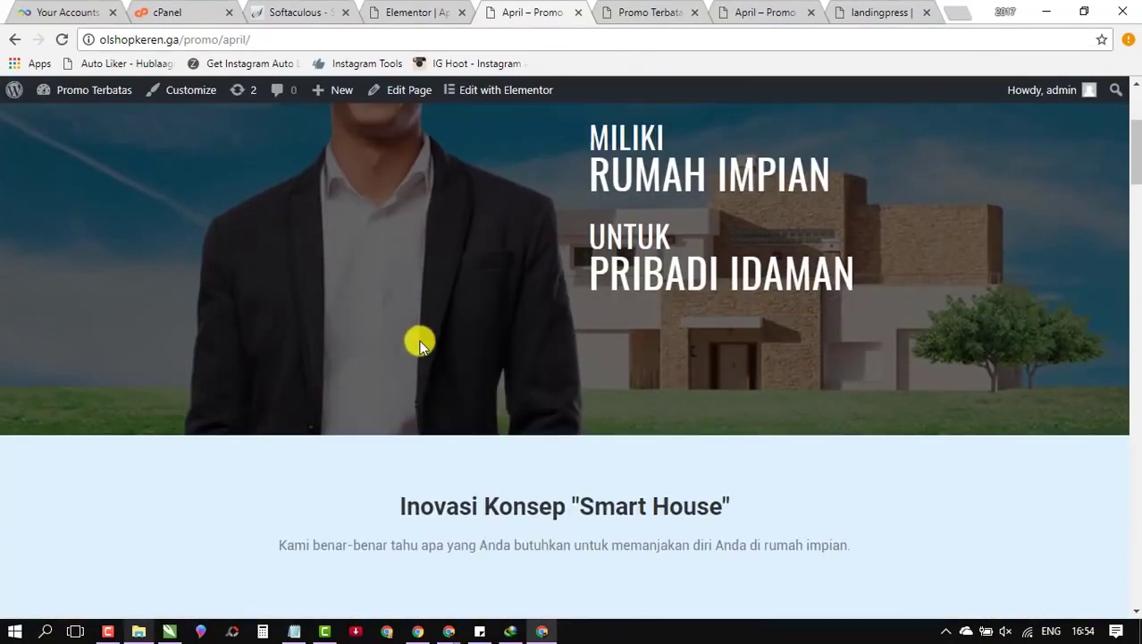
scroll(400, 335, up, 3)
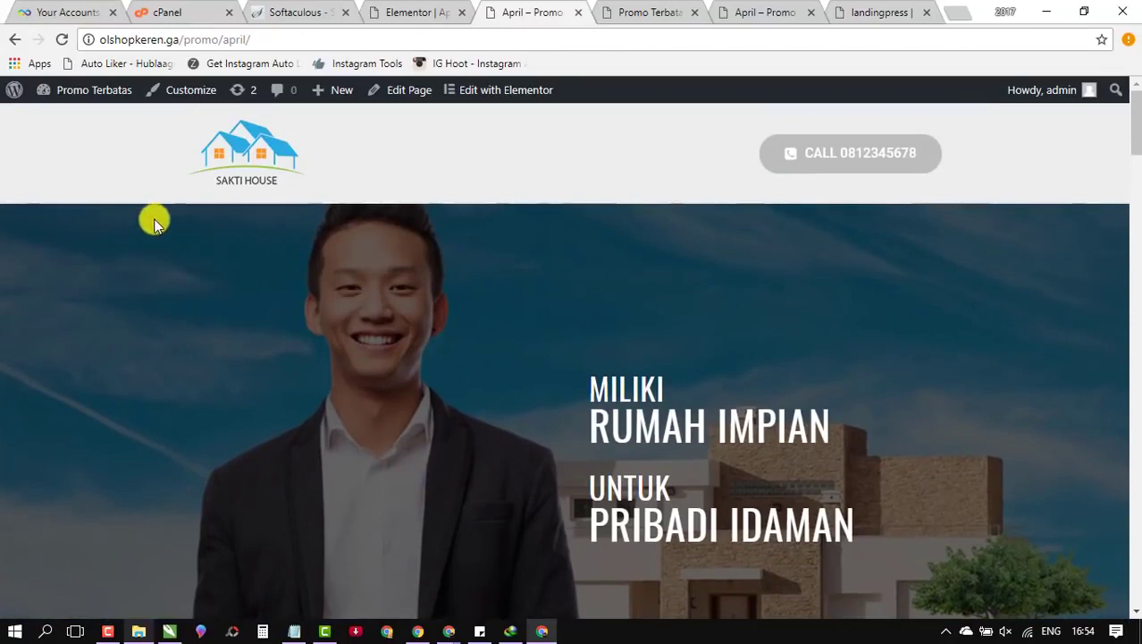
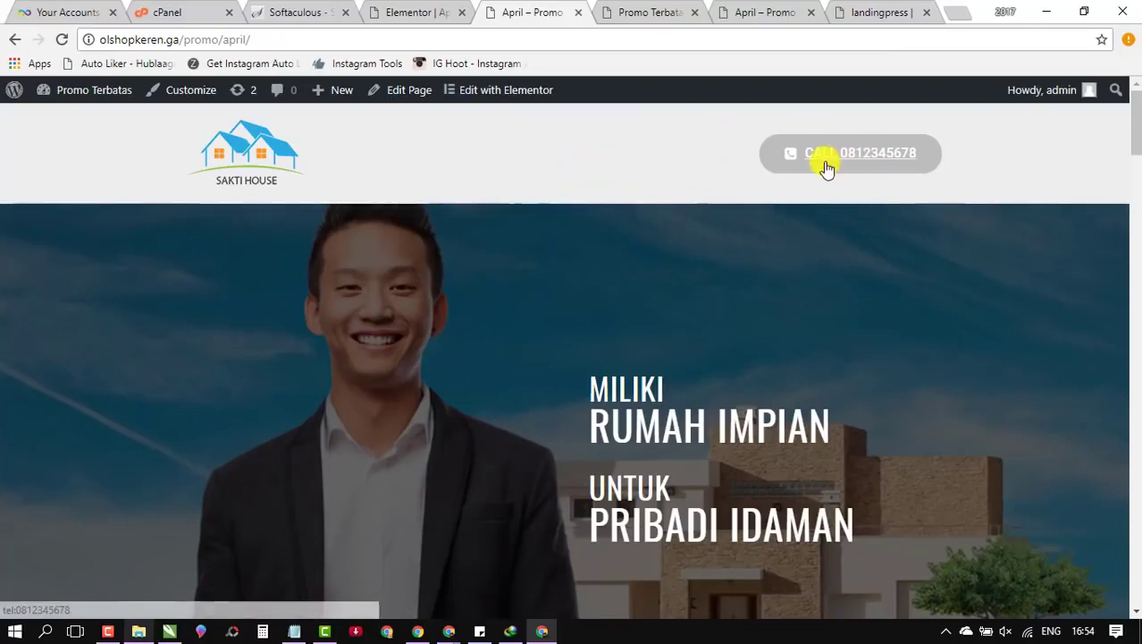
Step: Scroll through the live April page's hero, gallery, testimonial and contacts sections
scroll(380, 289, down, 10)
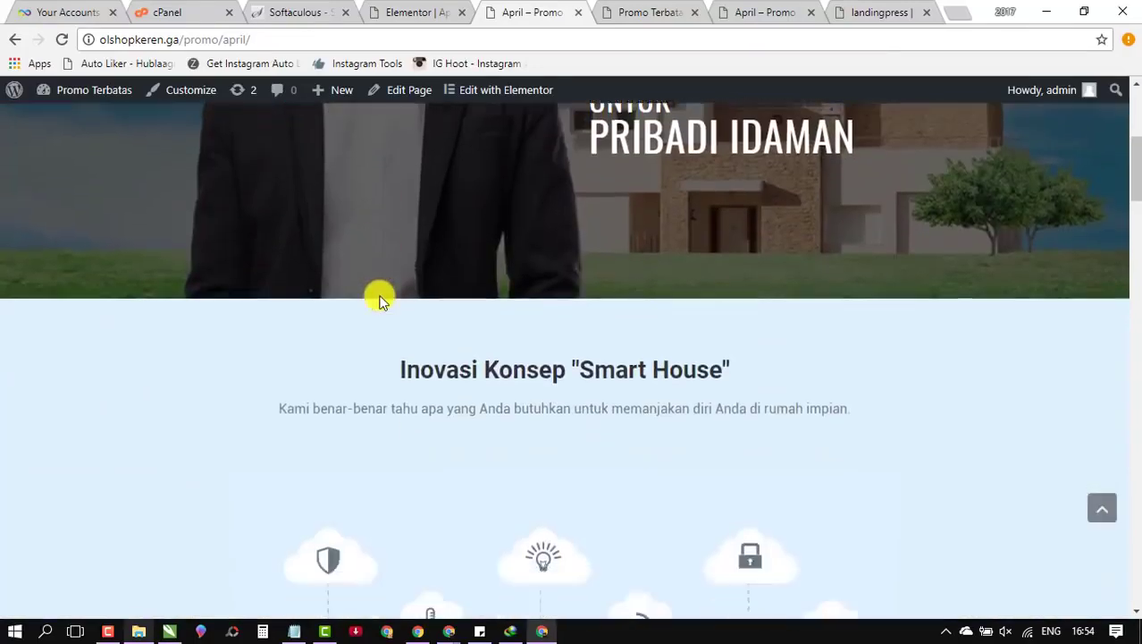
scroll(380, 293, up, 10)
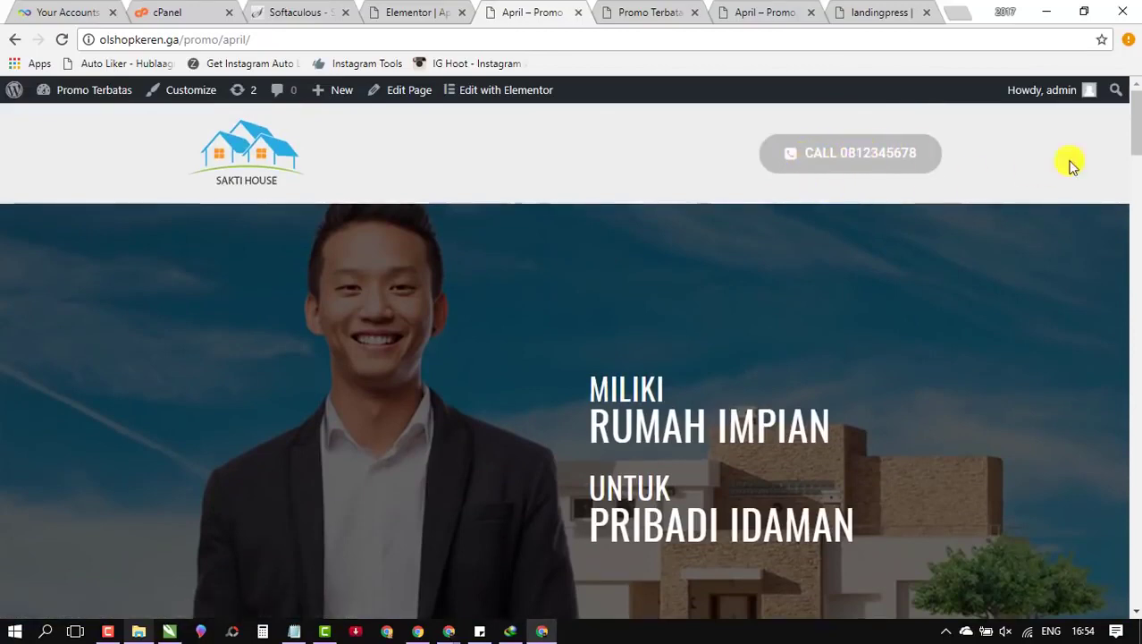
drag(1130, 123, 1135, 282)
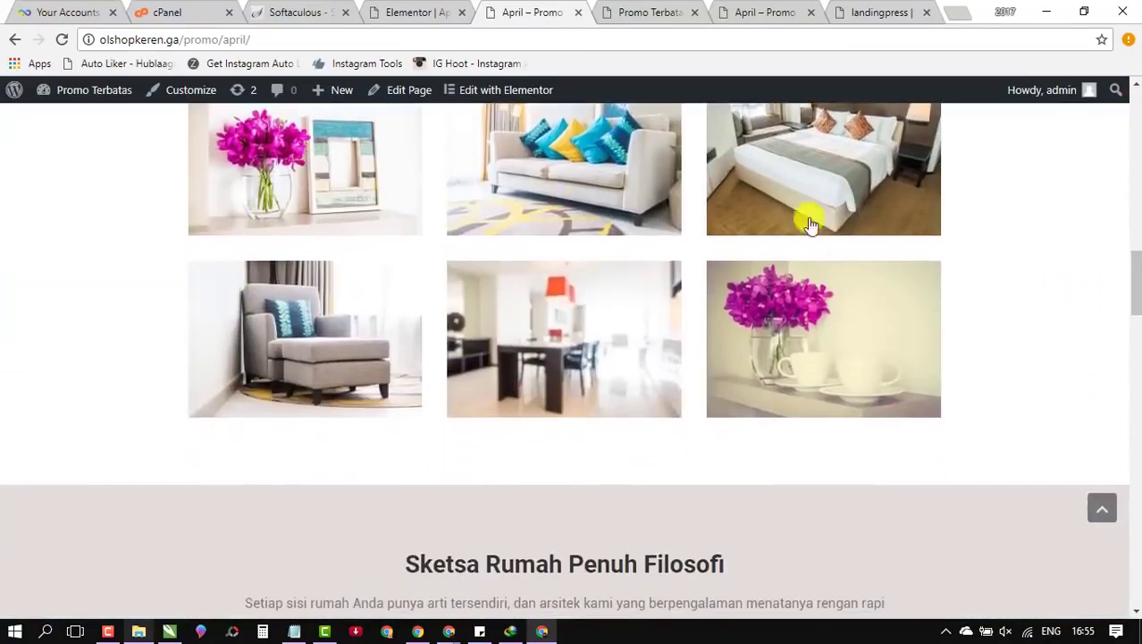
scroll(577, 426, down, 20)
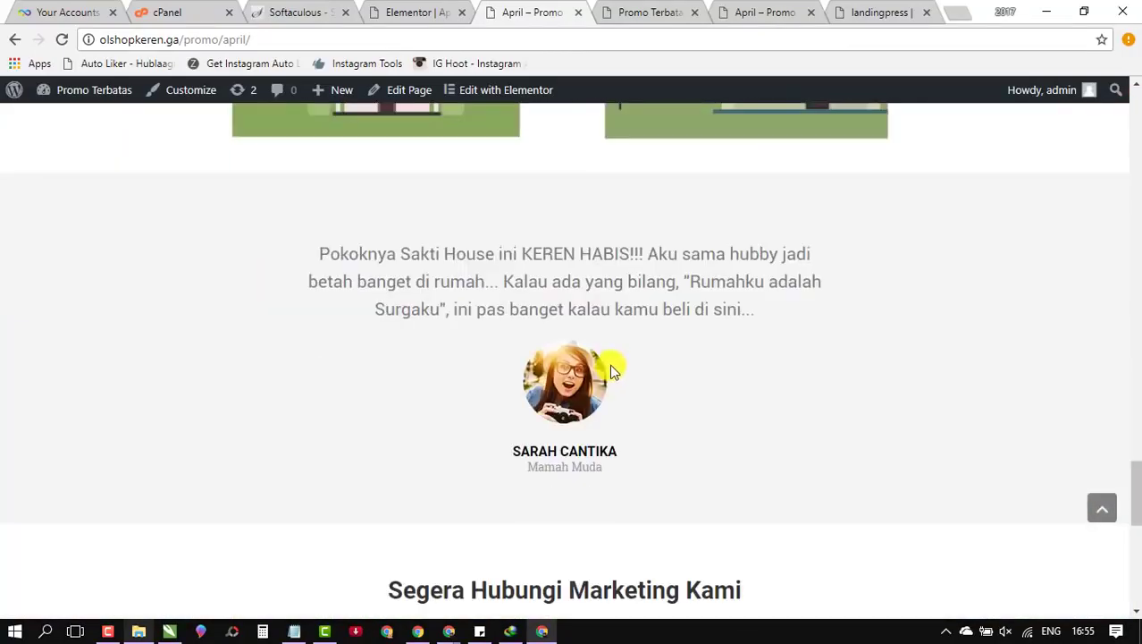
scroll(546, 260, down, 4)
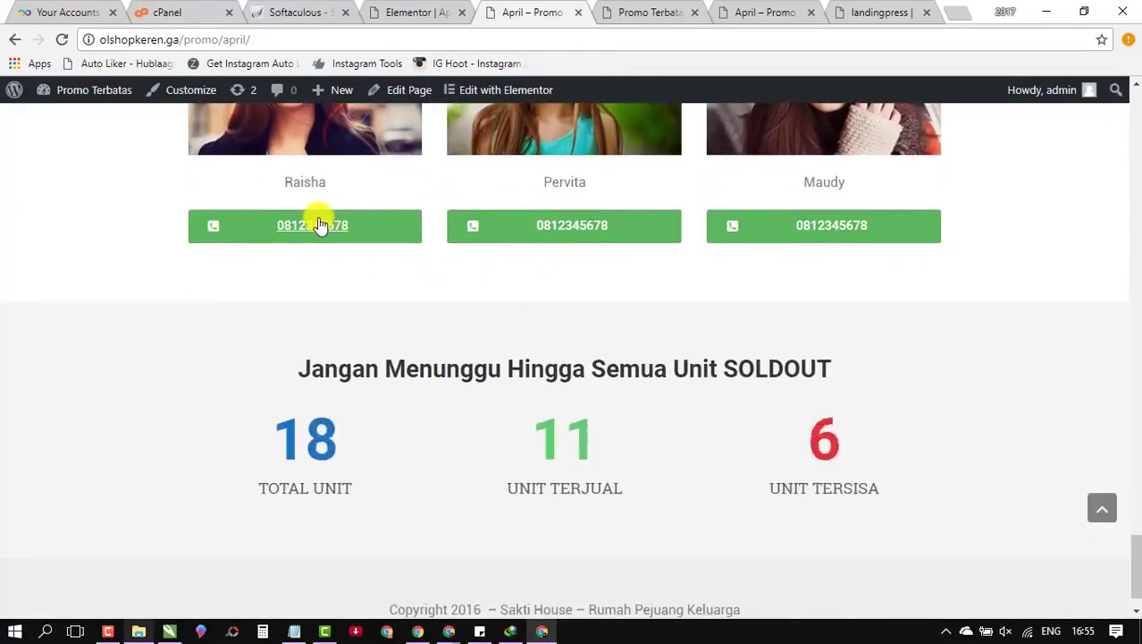
scroll(313, 373, up, 2)
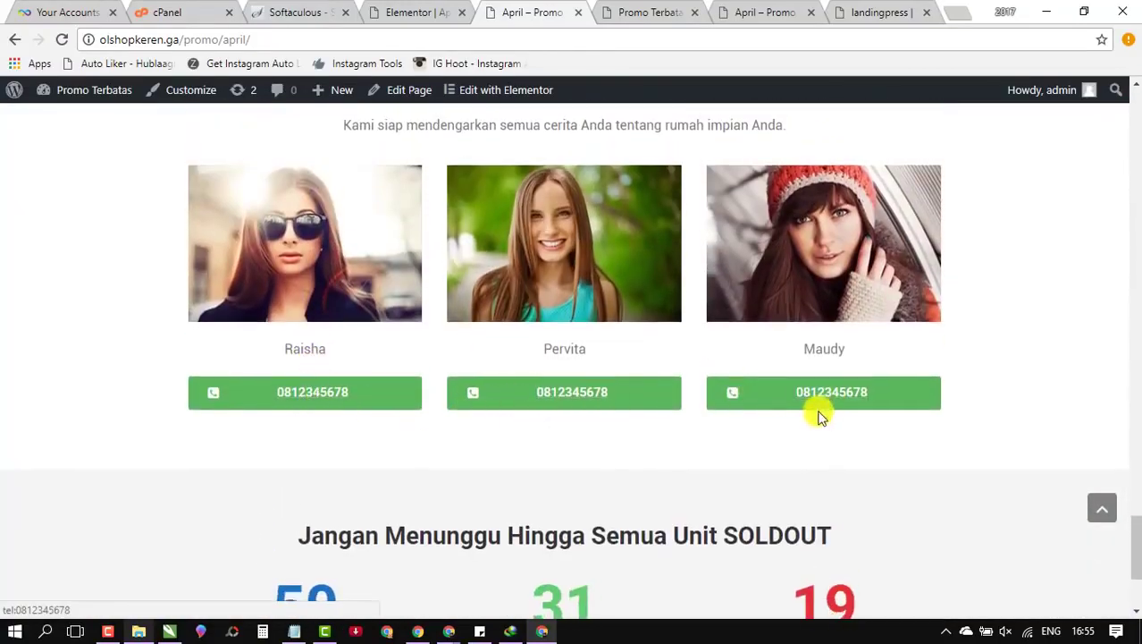
scroll(755, 424, down, 2)
Step: In the Elementor editor, replace the header CALL button's Phone Number with the new contact number
click(418, 11)
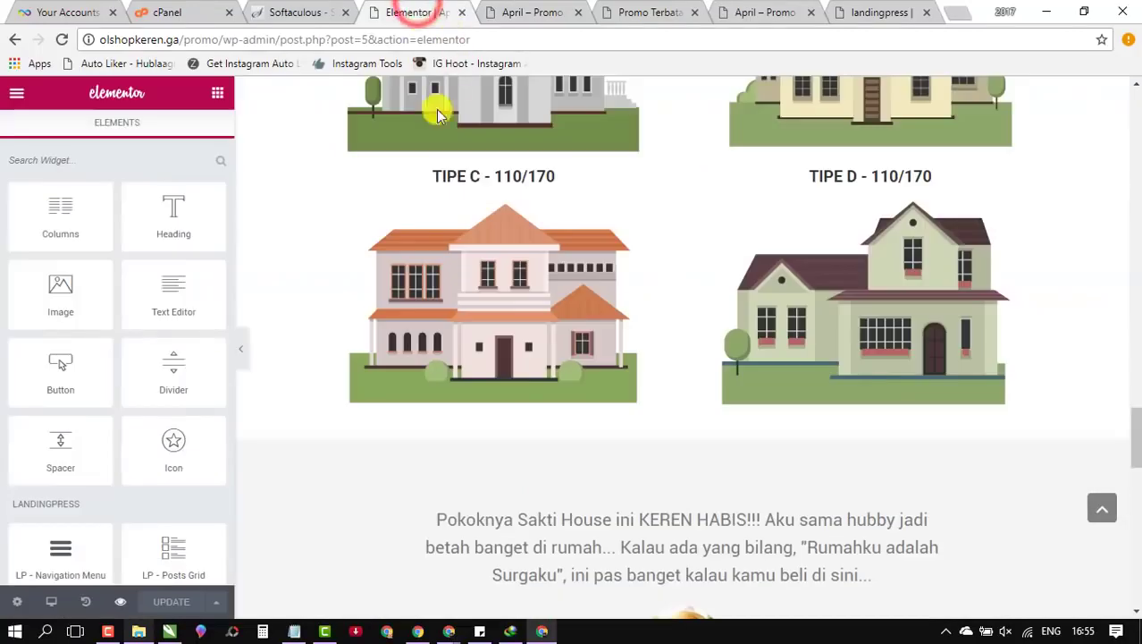
scroll(533, 257, up, 10)
scroll(533, 258, up, 5)
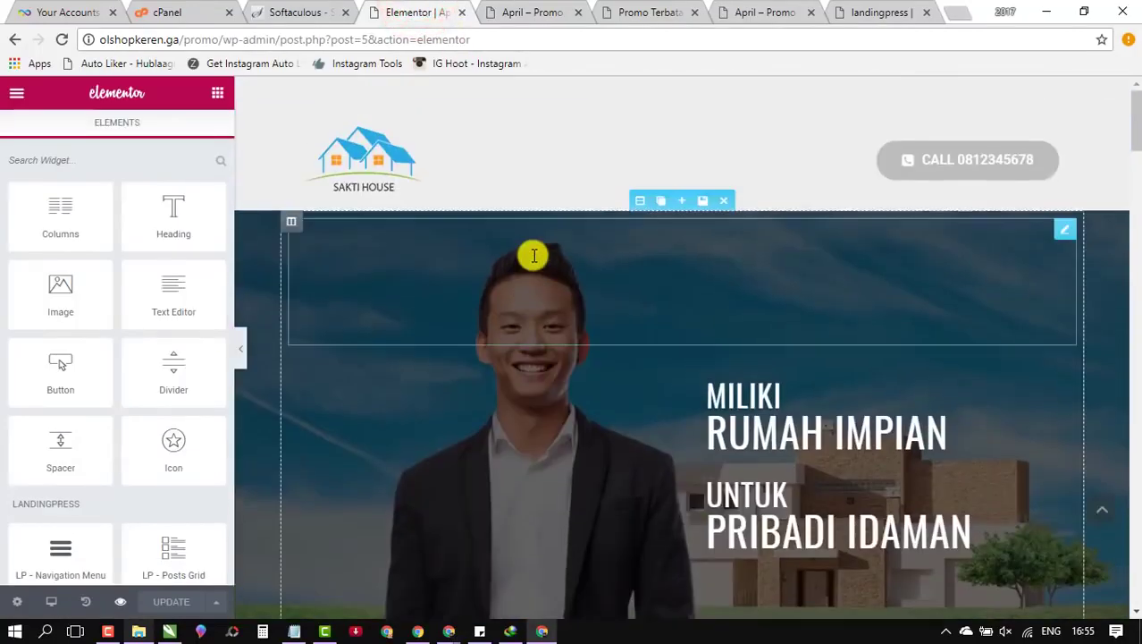
click(1014, 159)
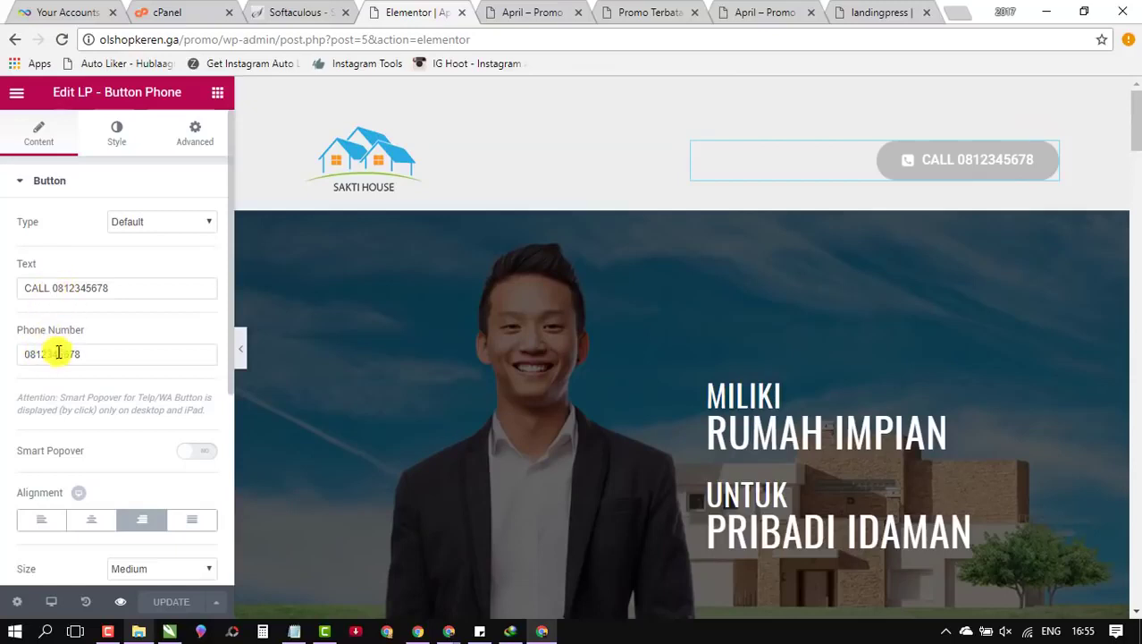
drag(41, 354, 174, 343)
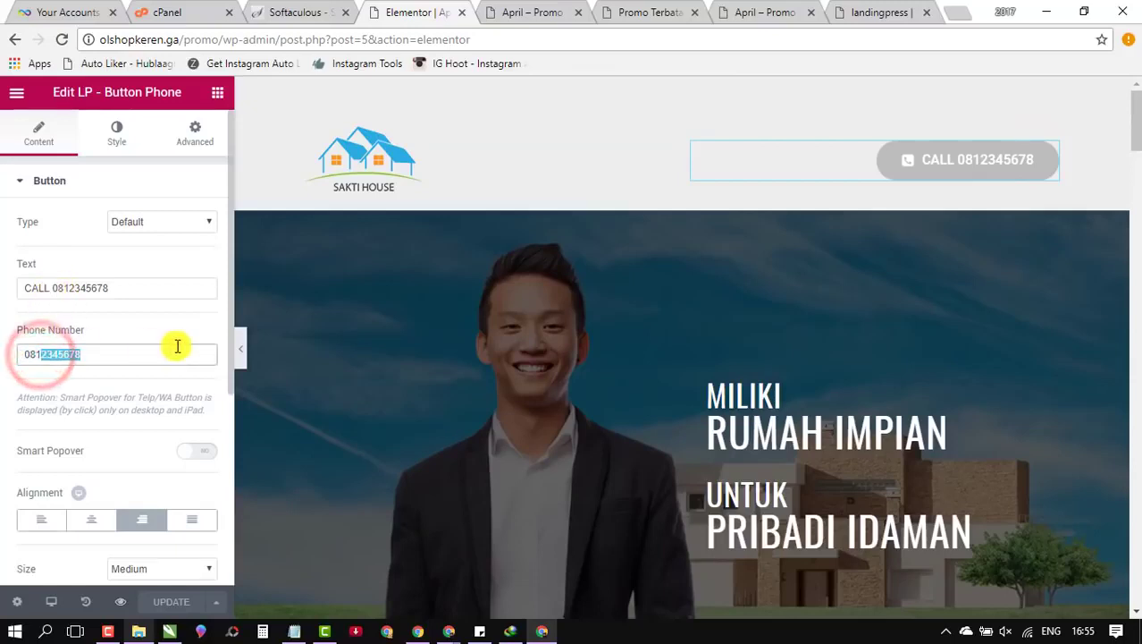
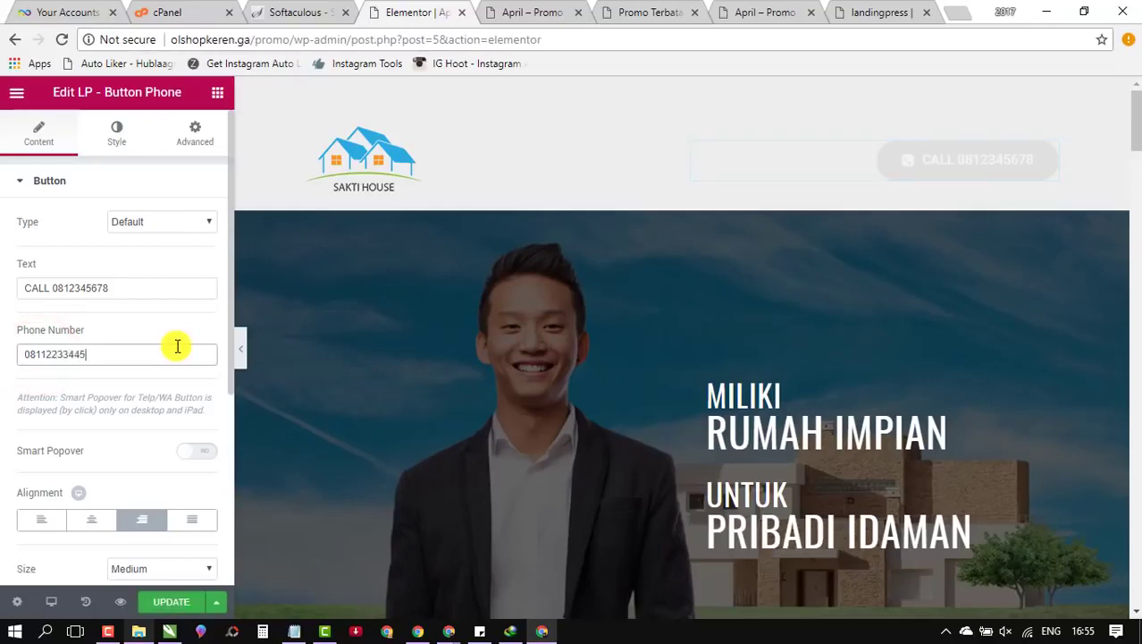
Step: Copy the new number and paste it over the old number in the button's Text label
double_click(32, 352)
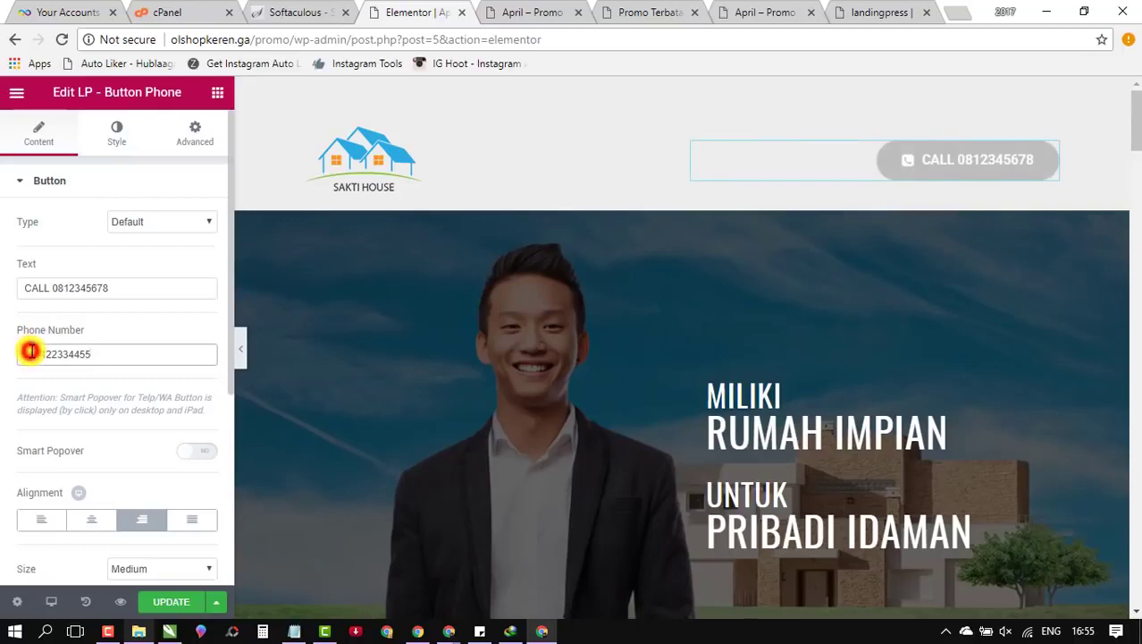
right_click(31, 352)
click(97, 377)
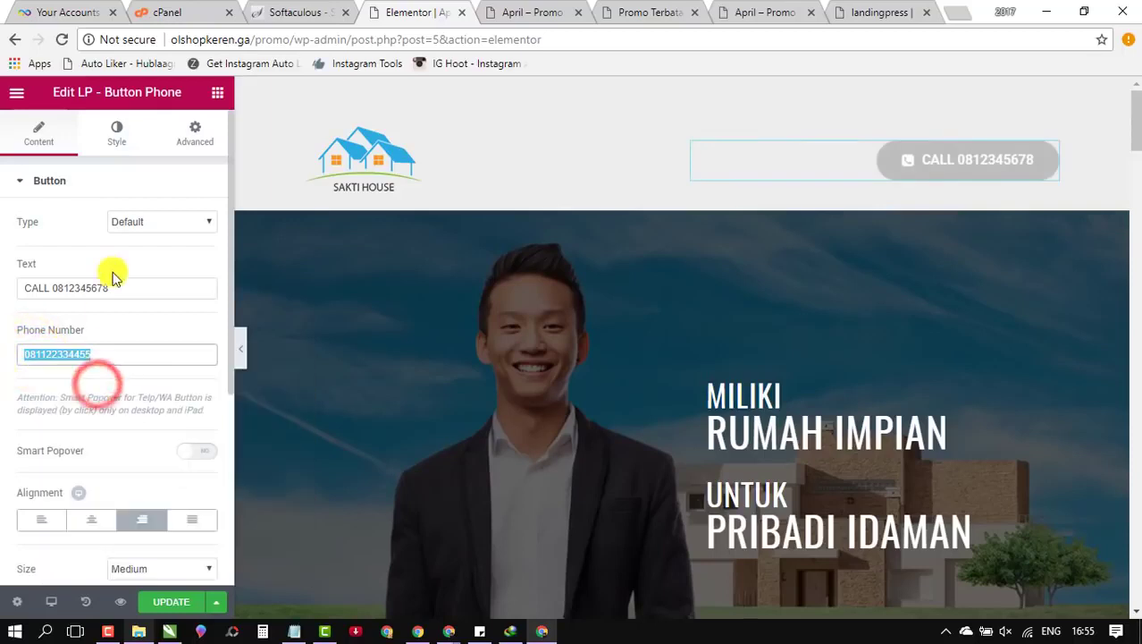
click(95, 281)
double_click(94, 284)
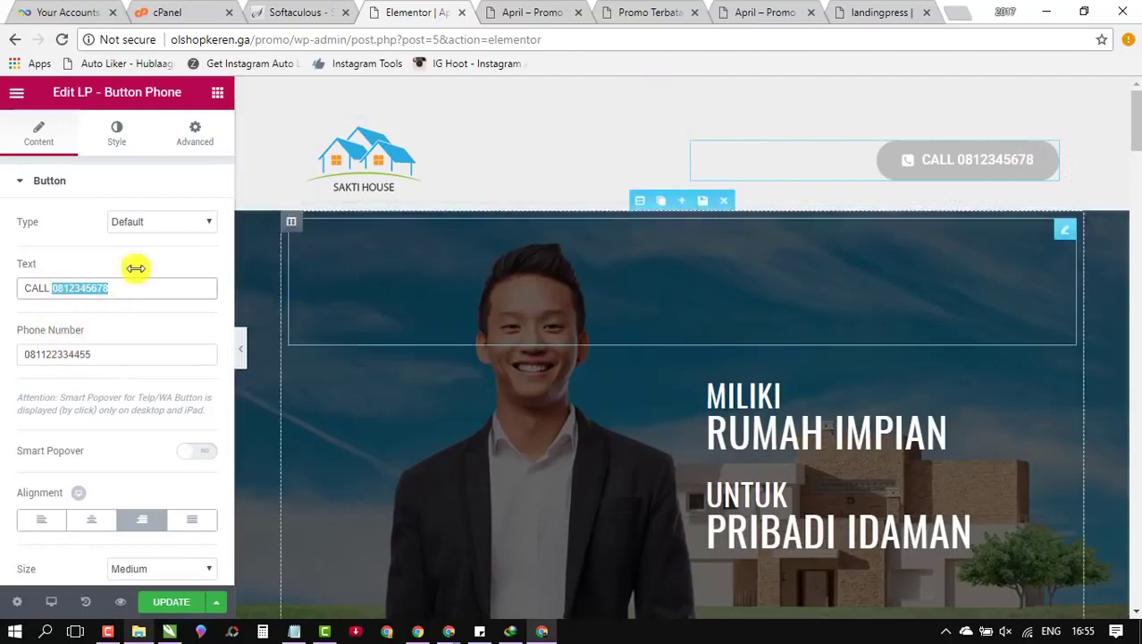
right_click(92, 287)
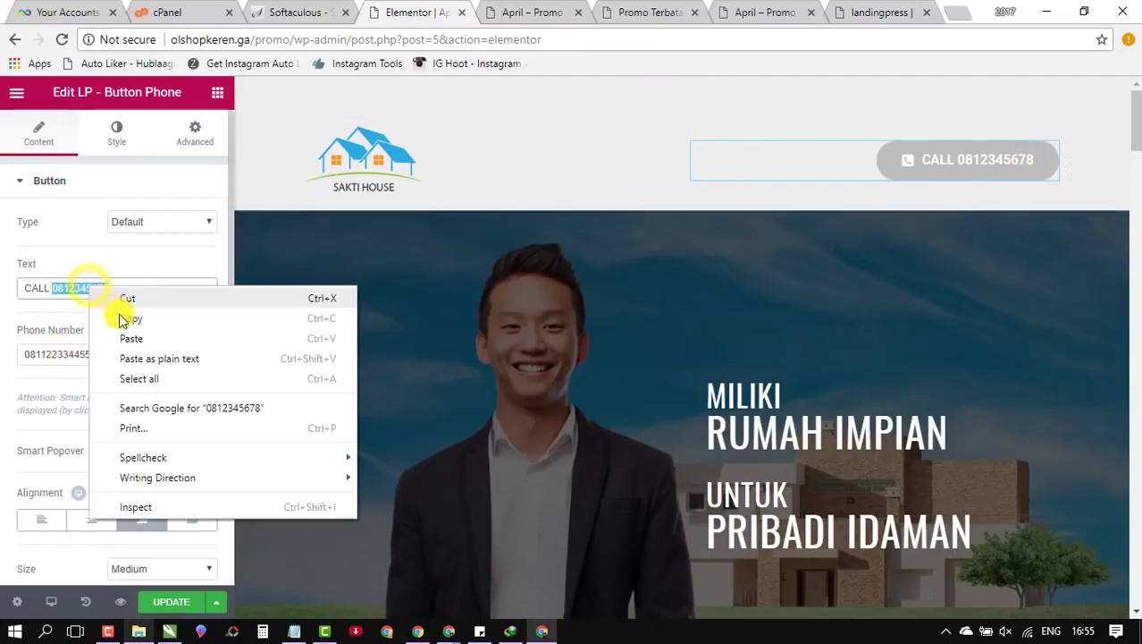
click(168, 342)
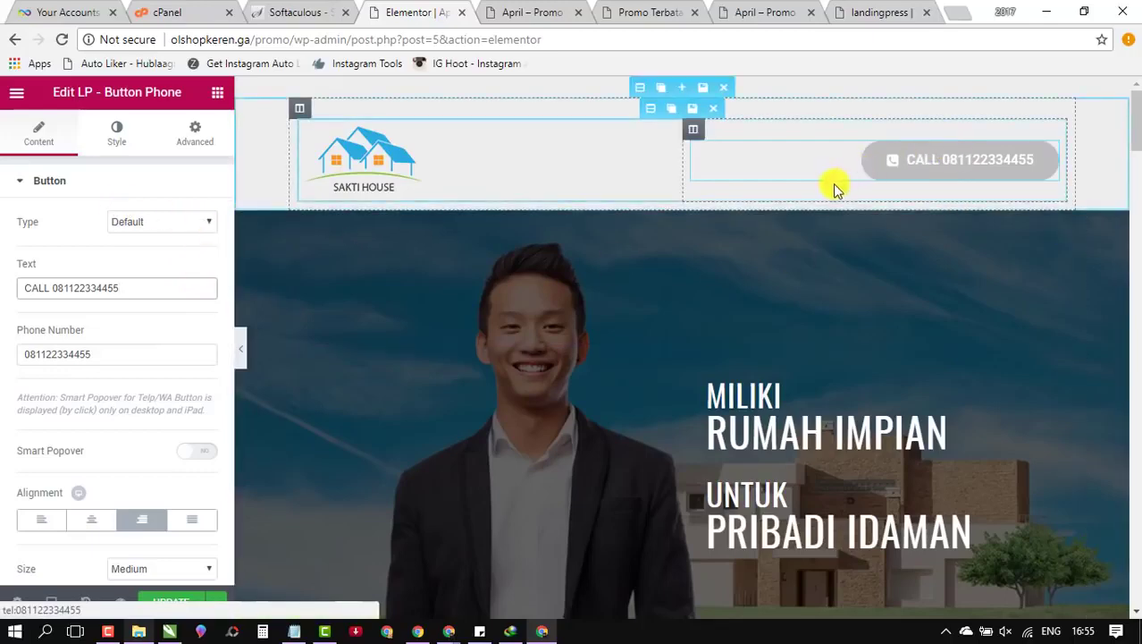
Step: Open and then leave the MILIKI RUMAH IMPIAN hero heading's settings
scroll(689, 273, down, 3)
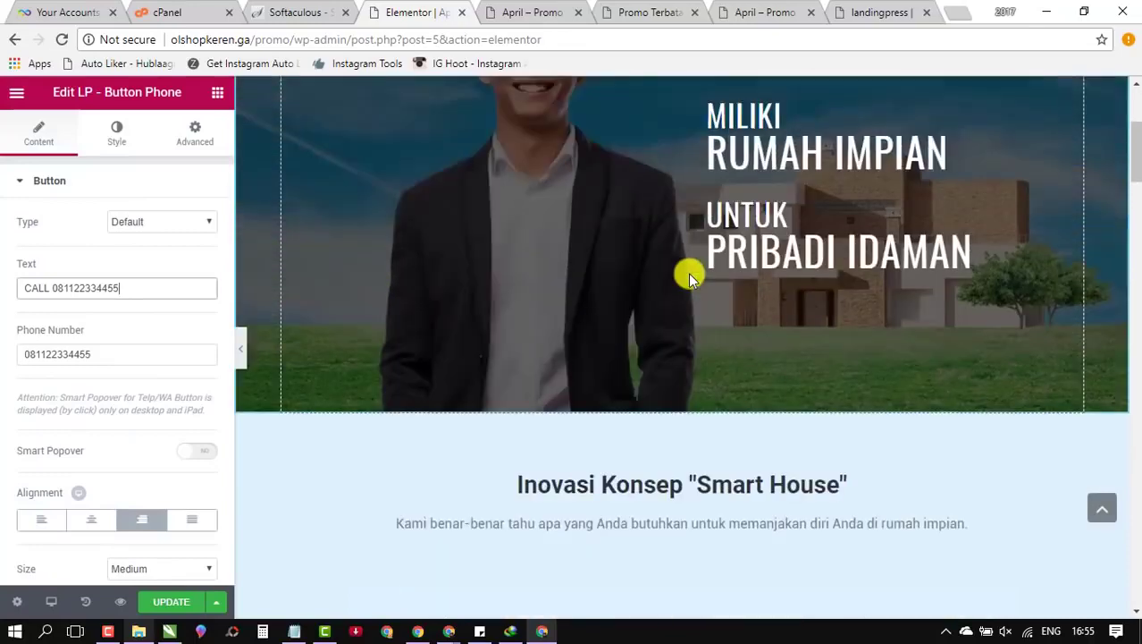
scroll(689, 274, up, 2)
click(753, 268)
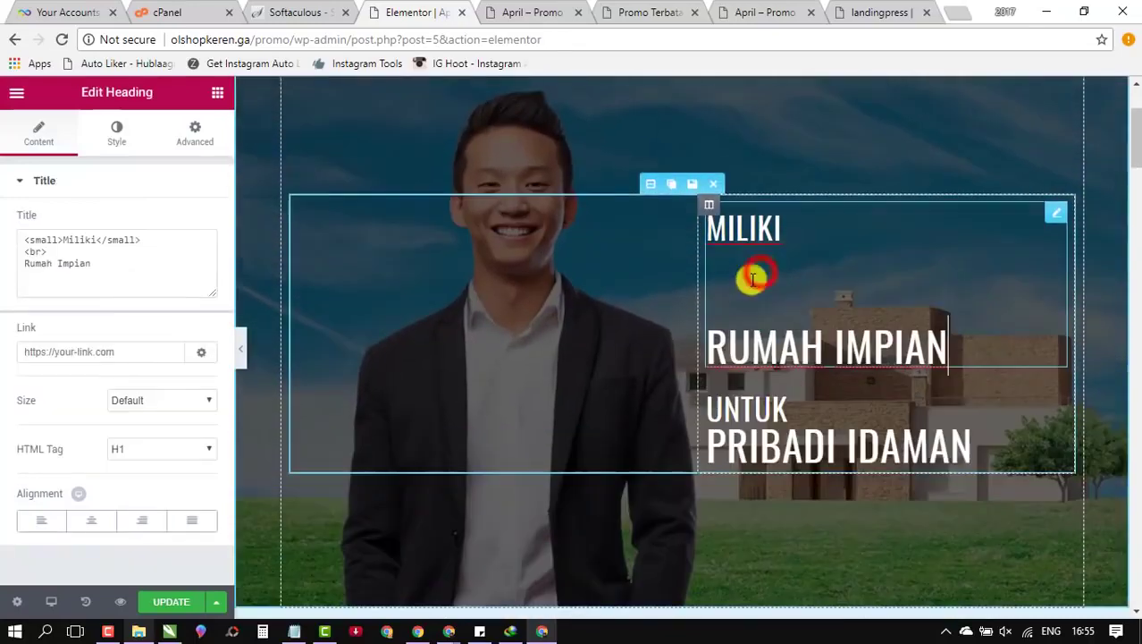
click(926, 449)
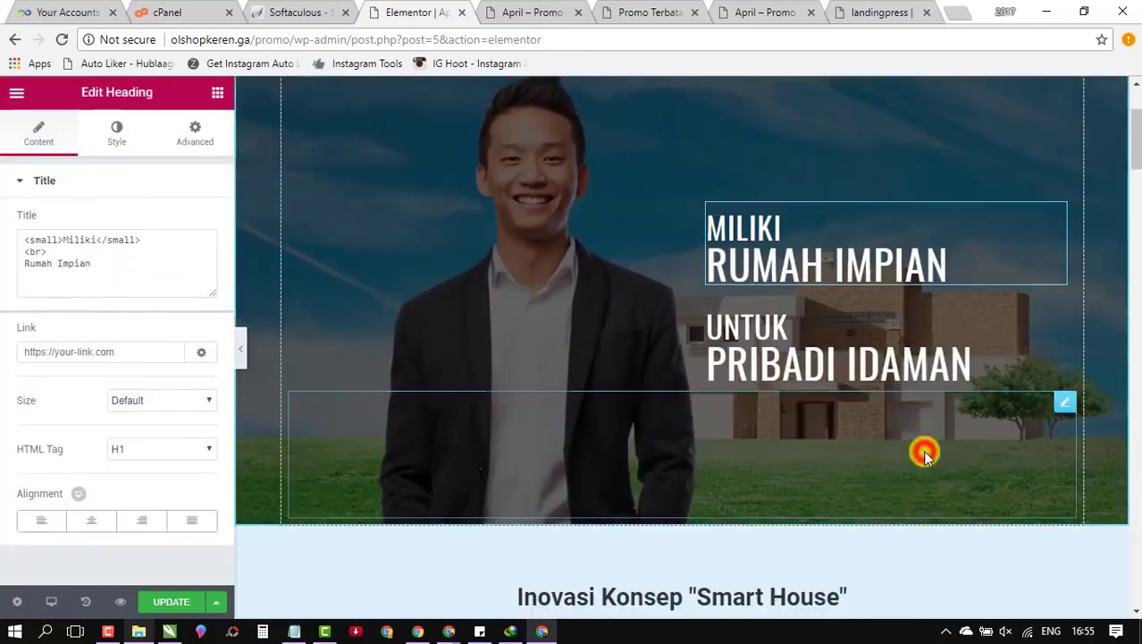
Step: Open the photo gallery widget's settings and its set of images
scroll(644, 413, down, 4)
scroll(656, 379, down, 8)
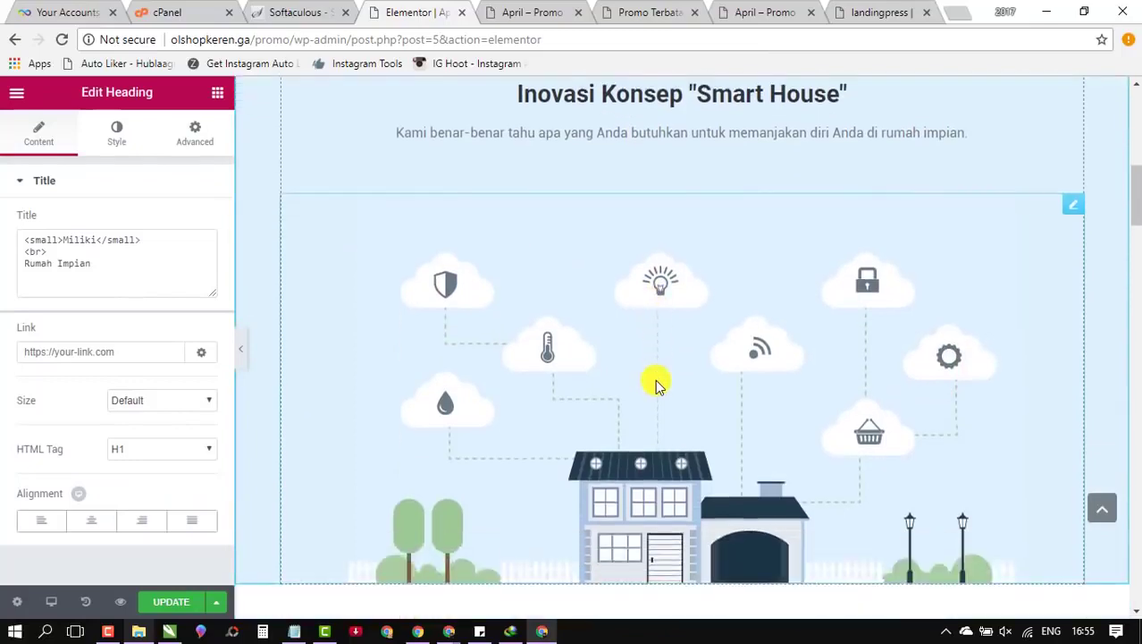
scroll(402, 359, up, 2)
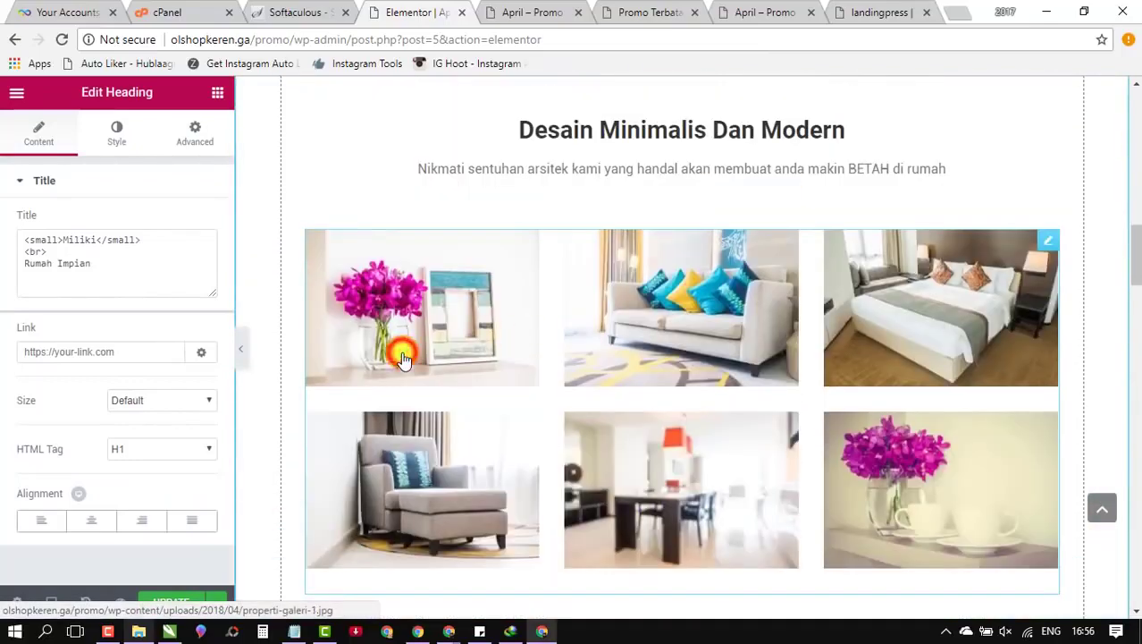
click(403, 357)
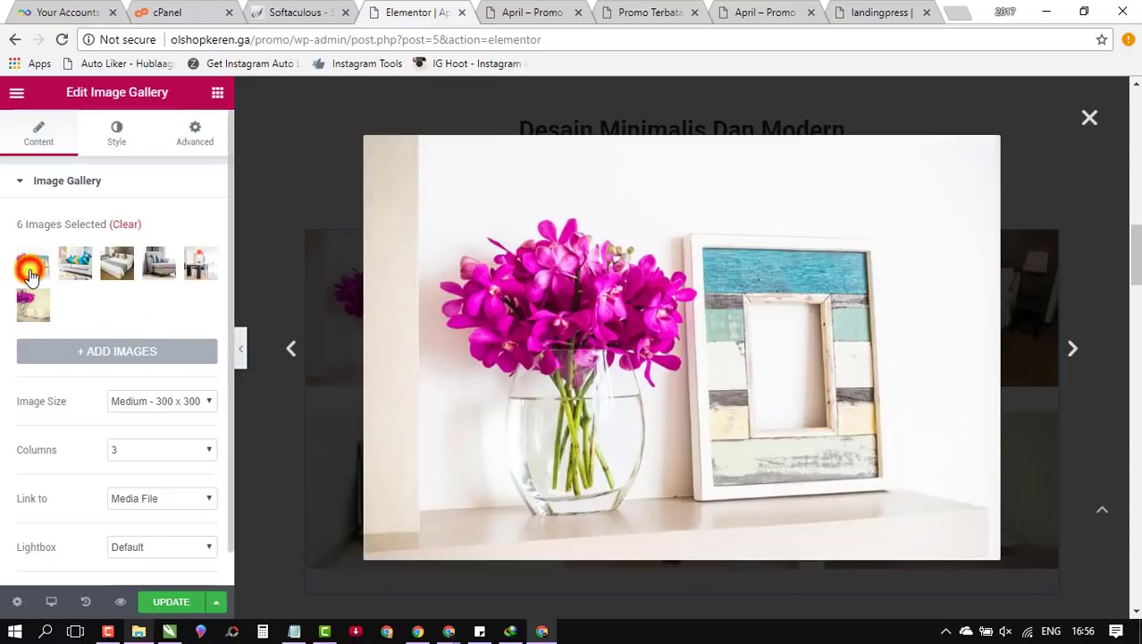
click(30, 272)
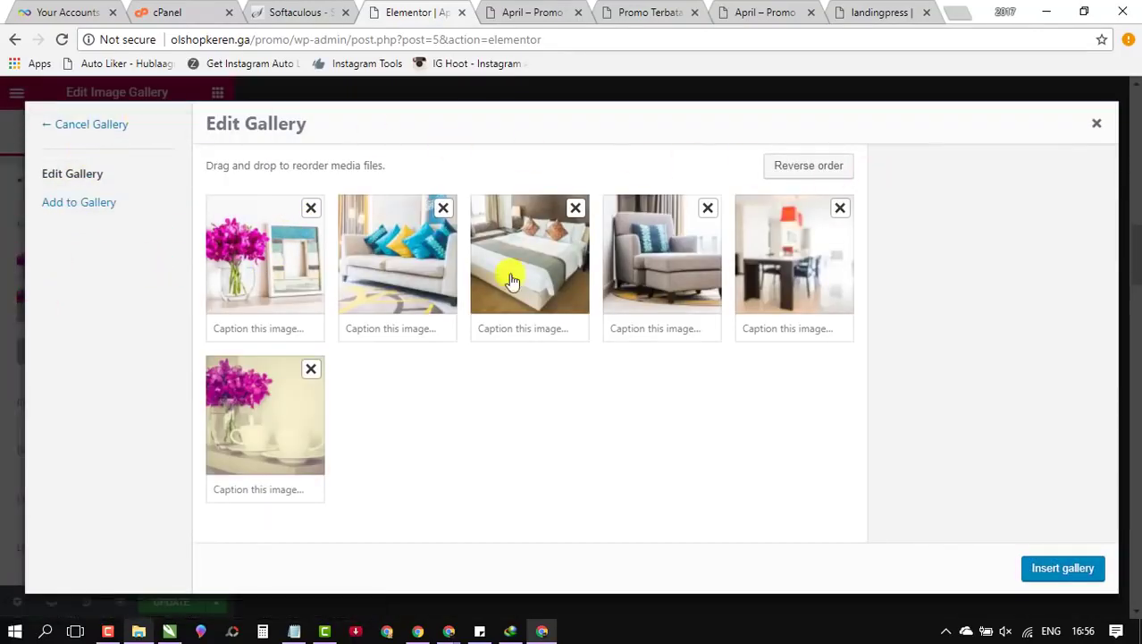
Step: Check Add to Gallery without uploading, then close the modal and the image preview
click(88, 212)
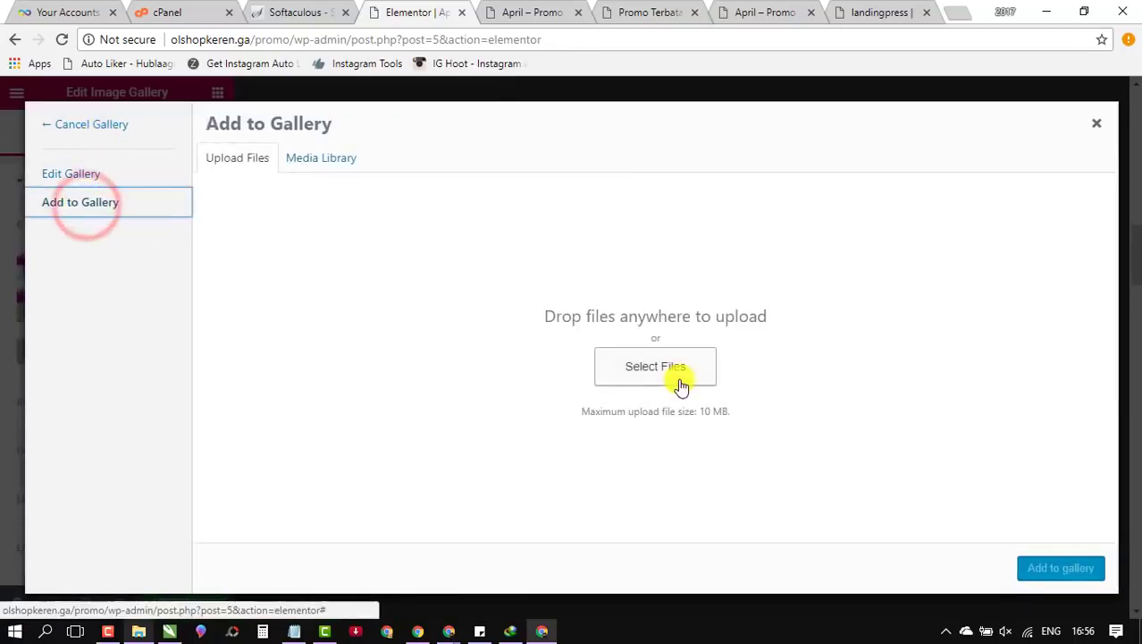
click(648, 374)
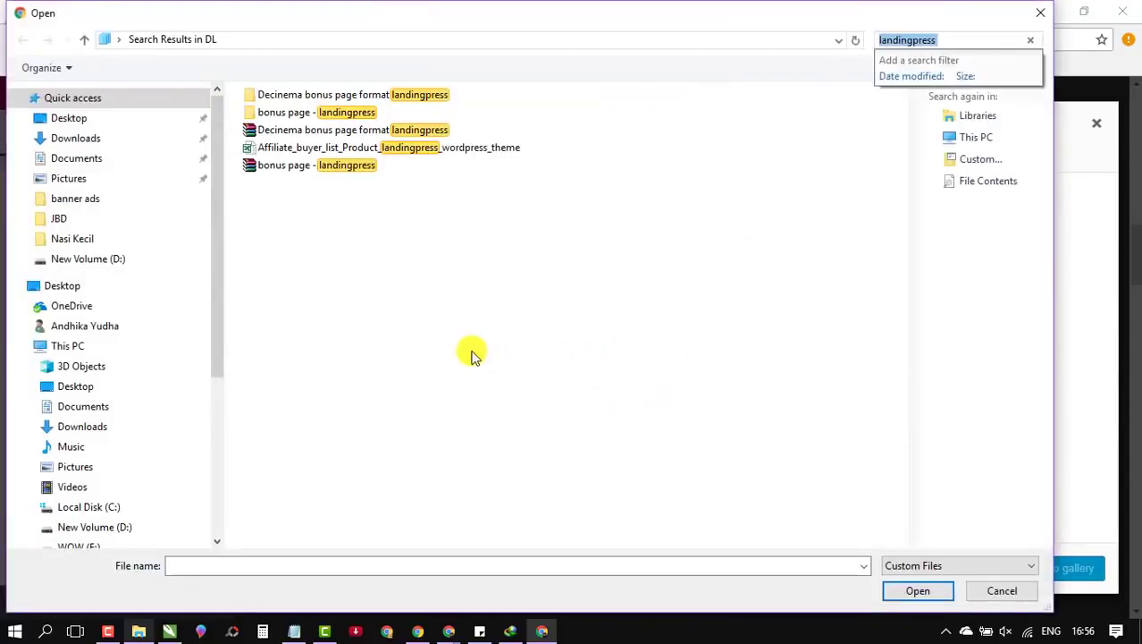
click(1042, 14)
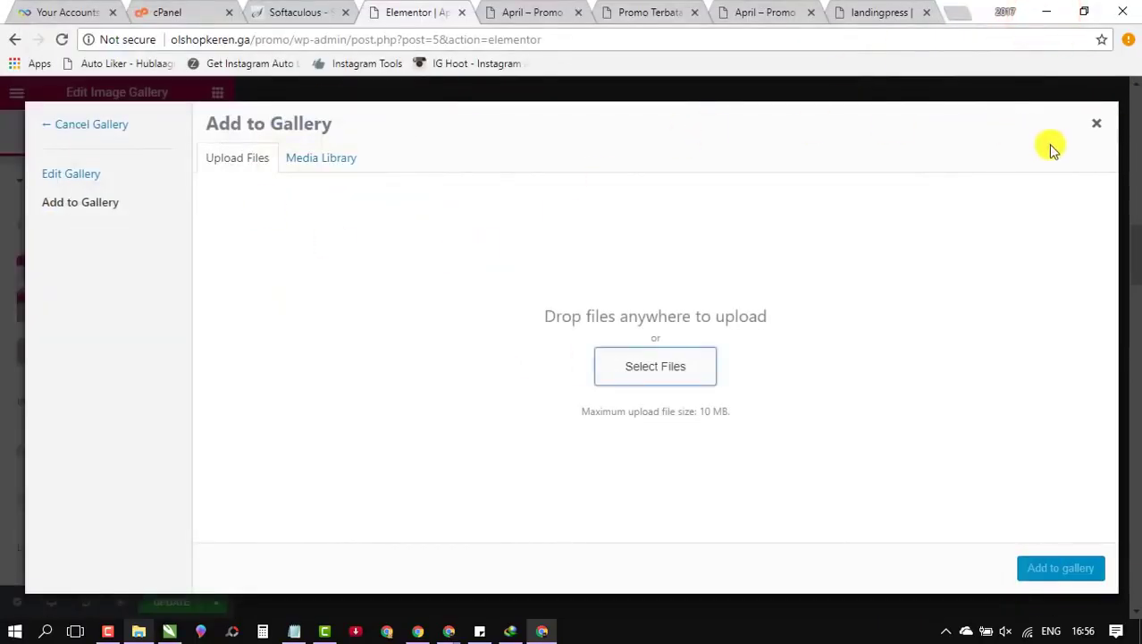
click(1100, 125)
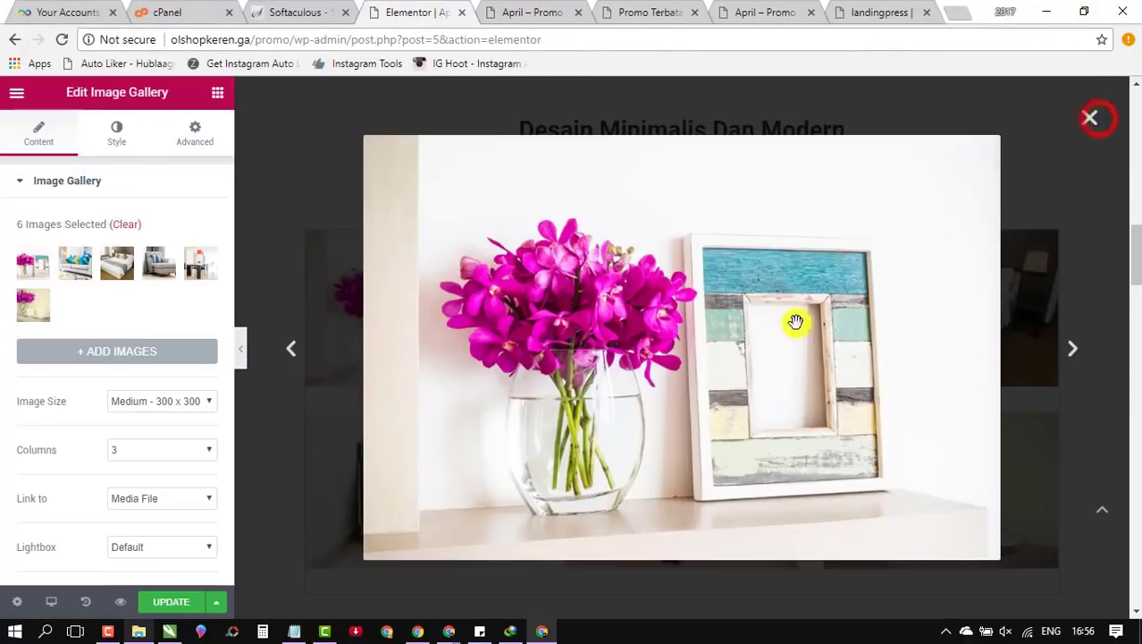
click(1093, 123)
Step: Select the testimonial widget and start replacing its portrait image
scroll(780, 392, down, 7)
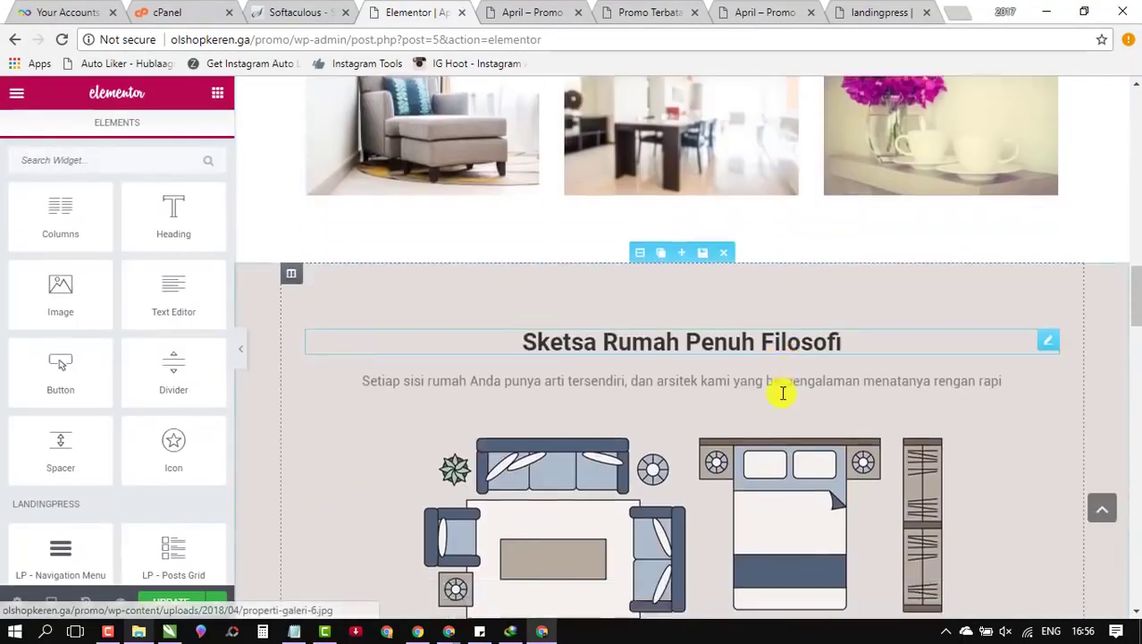
scroll(783, 393, up, 4)
scroll(783, 390, down, 8)
scroll(783, 319, up, 5)
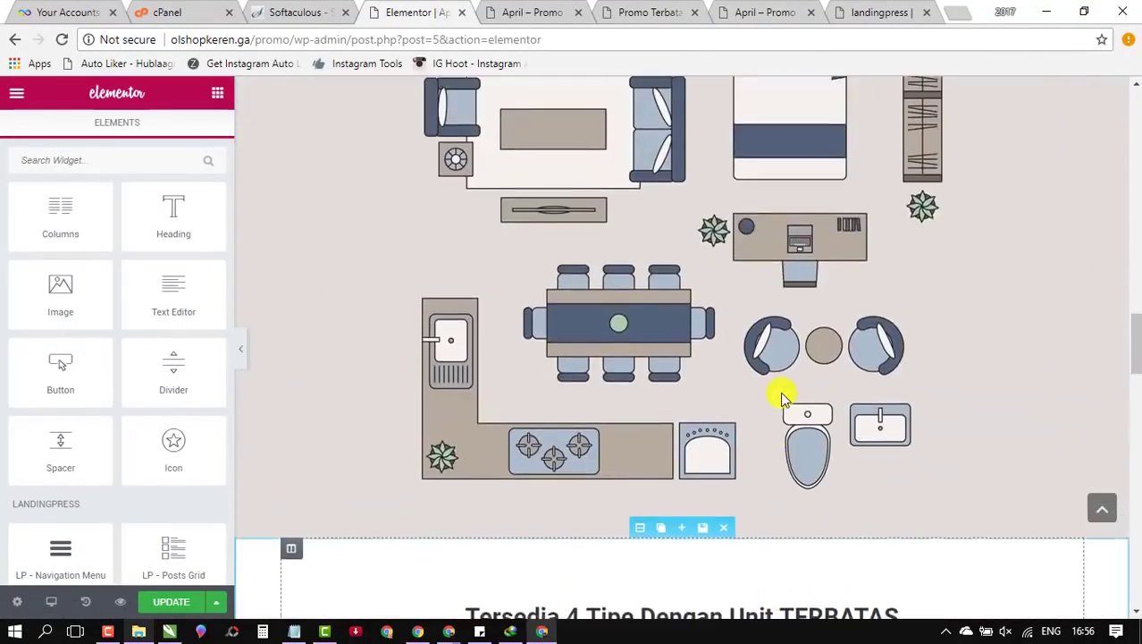
scroll(617, 358, up, 1)
scroll(604, 384, down, 15)
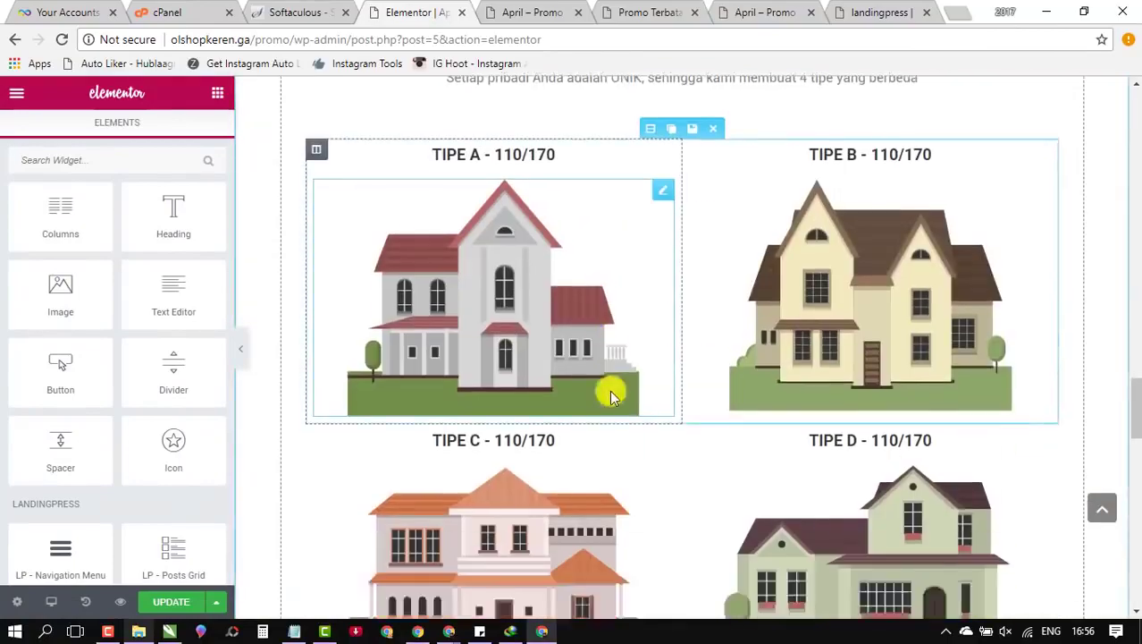
scroll(611, 400, up, 3)
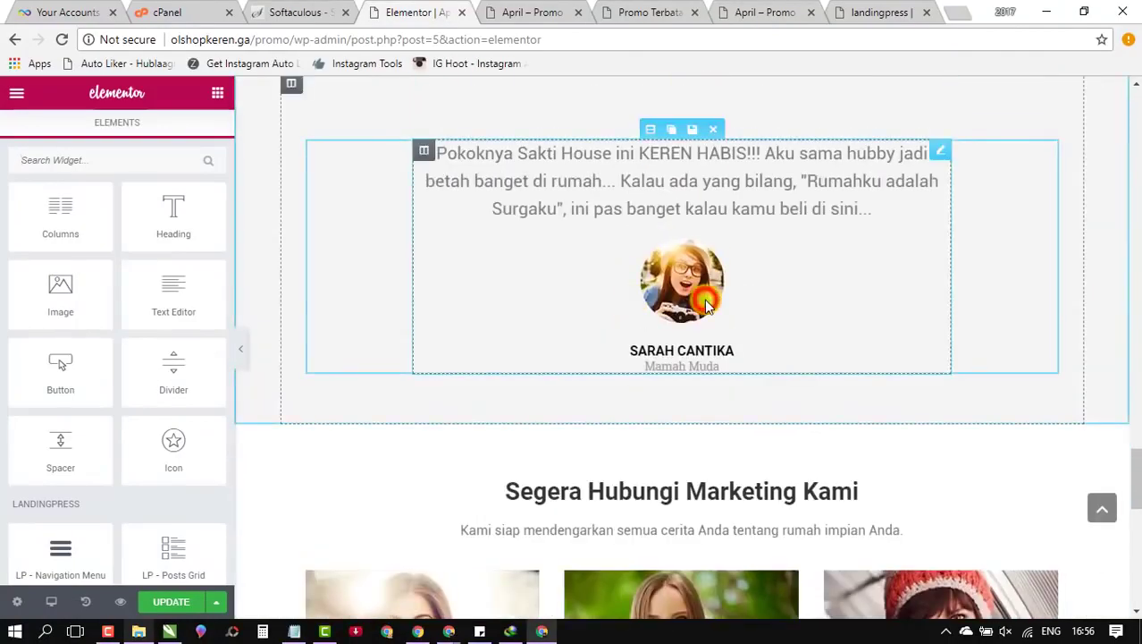
click(706, 304)
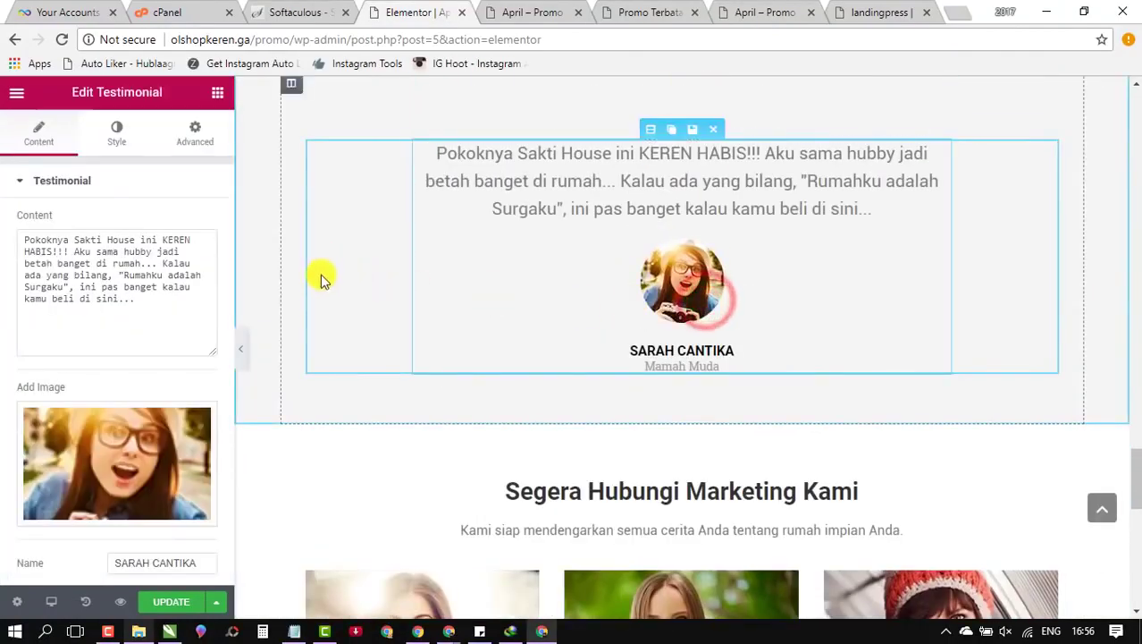
click(124, 433)
Step: Upload me2017.jpg from the D: drive and insert it as the testimonial photo
click(564, 370)
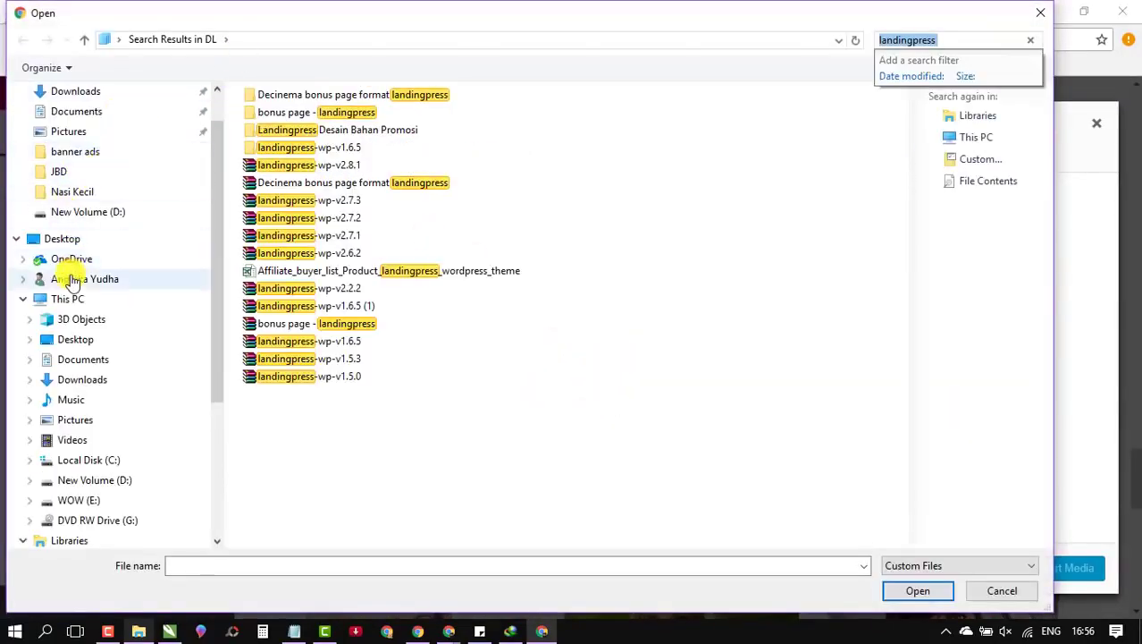
click(90, 212)
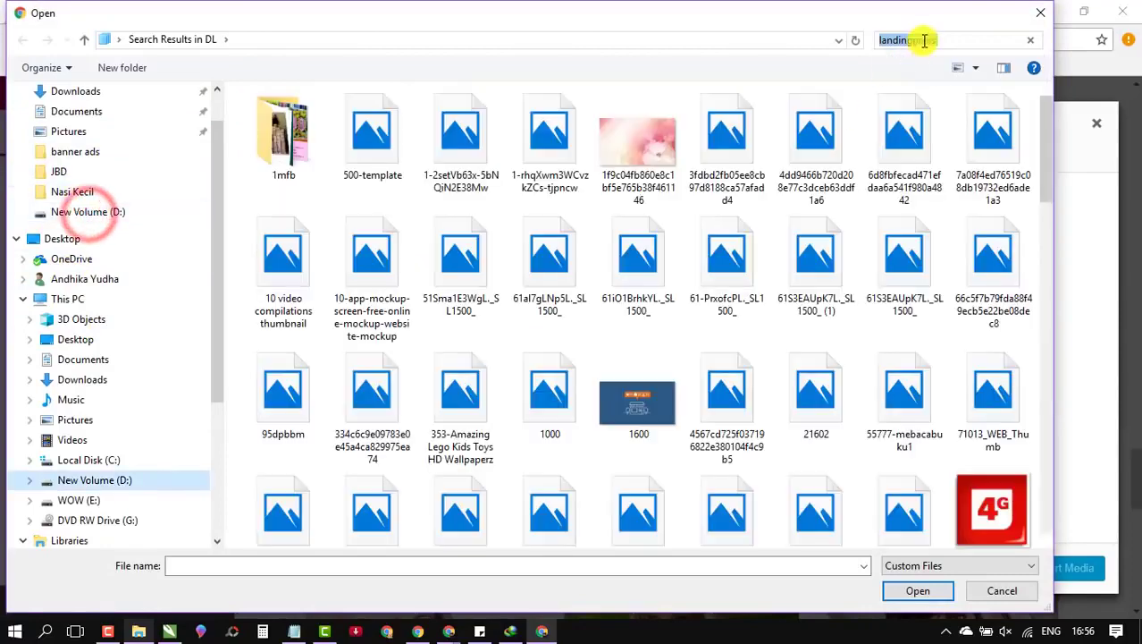
click(926, 40)
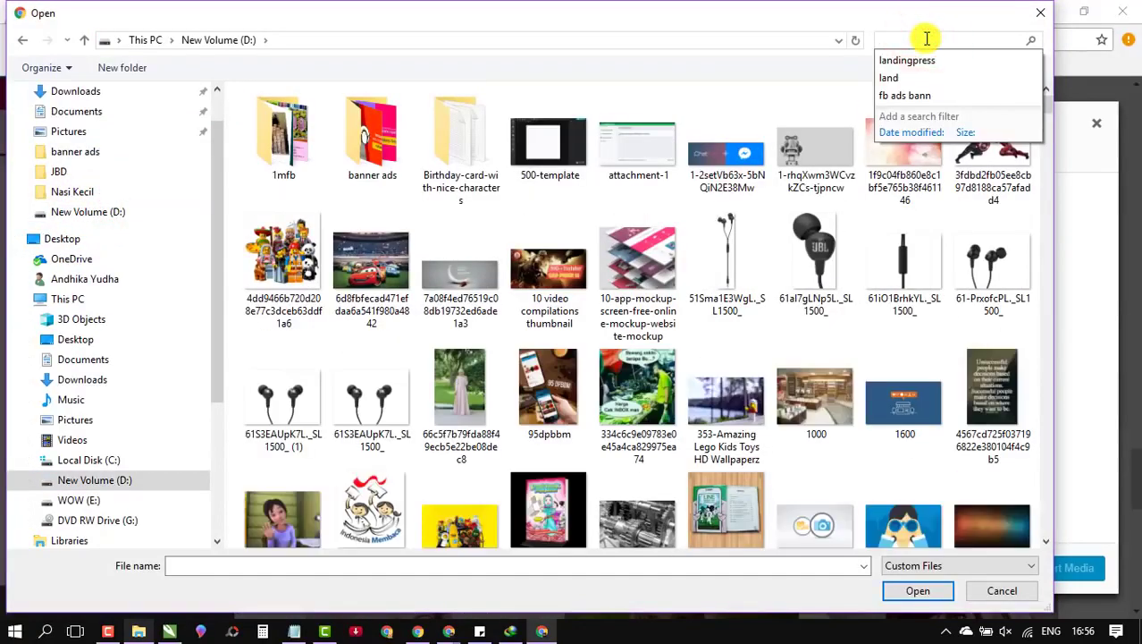
text(m)
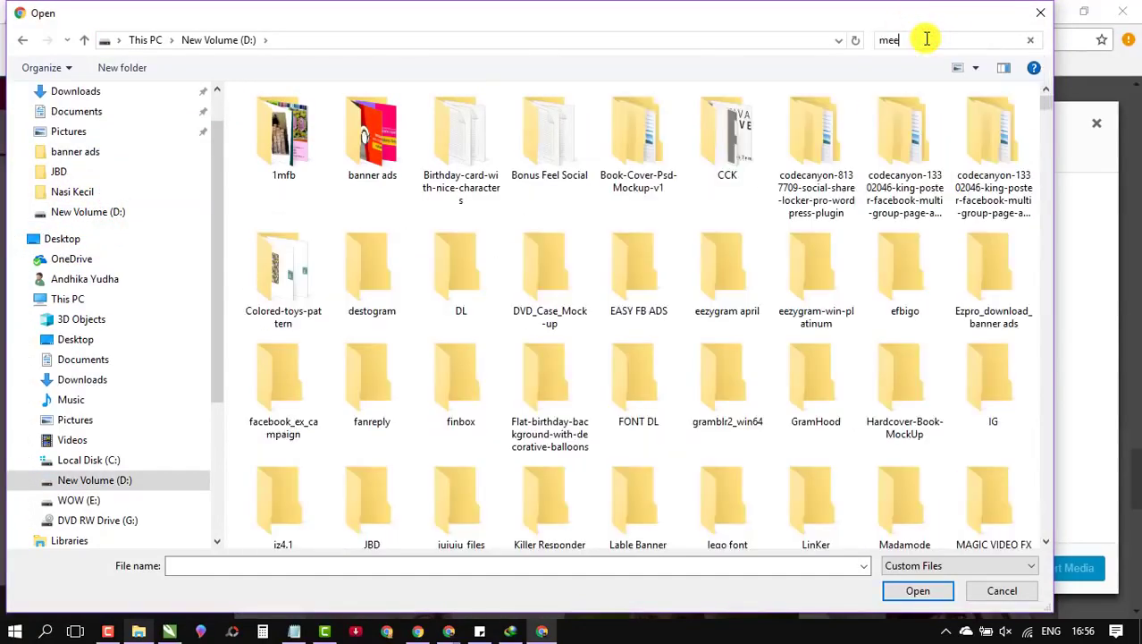
text(ee)
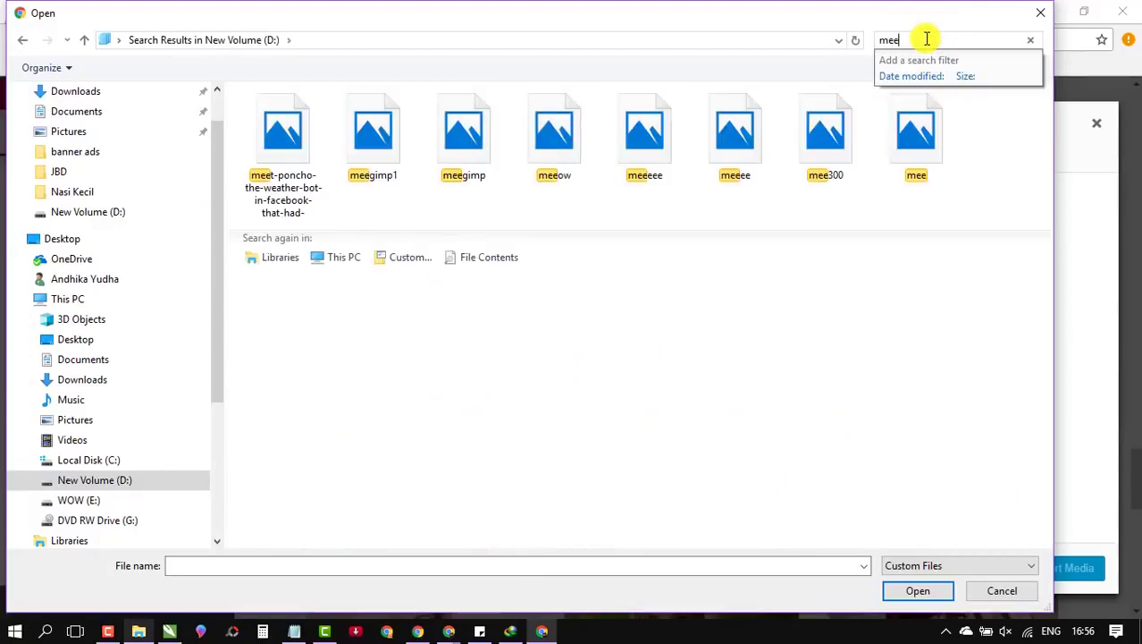
key(BackSpace)
text(20)
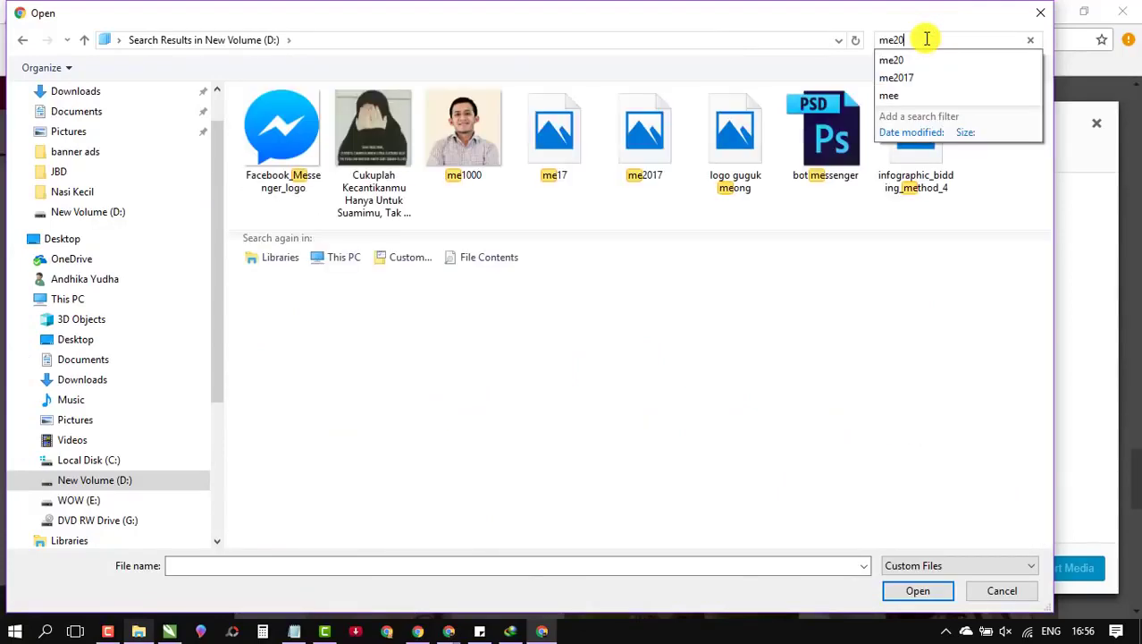
text(17)
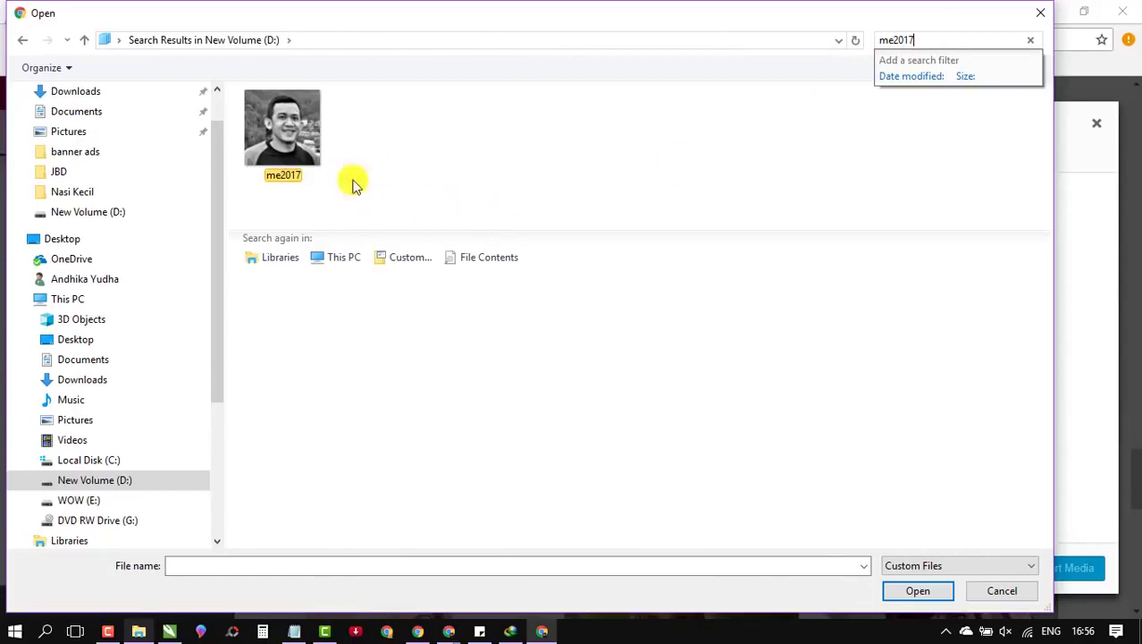
double_click(275, 125)
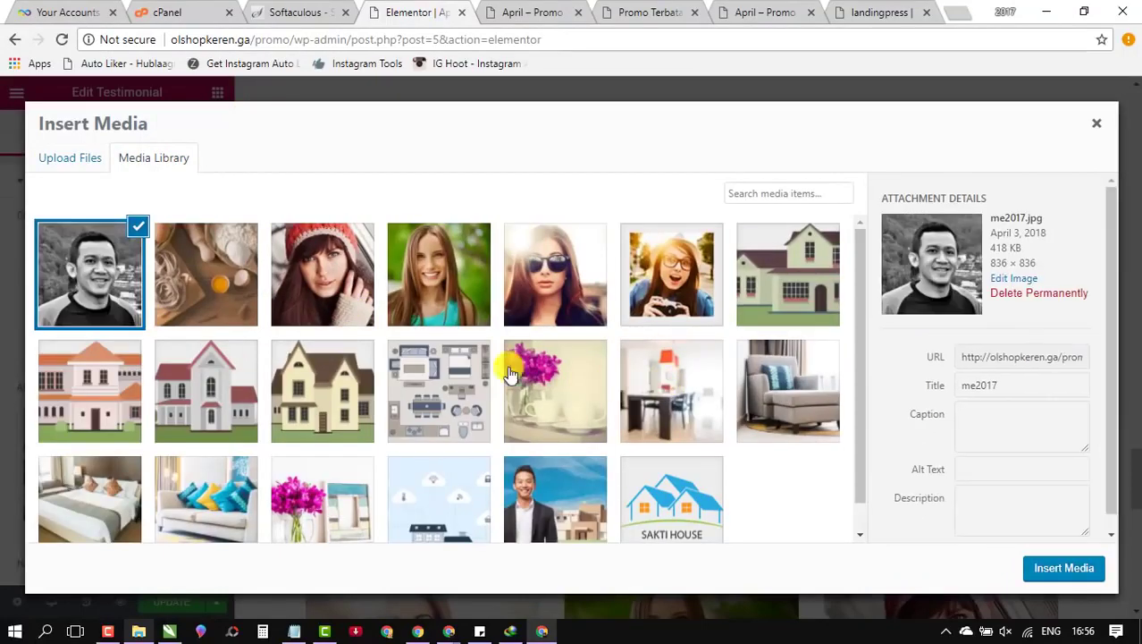
click(1063, 568)
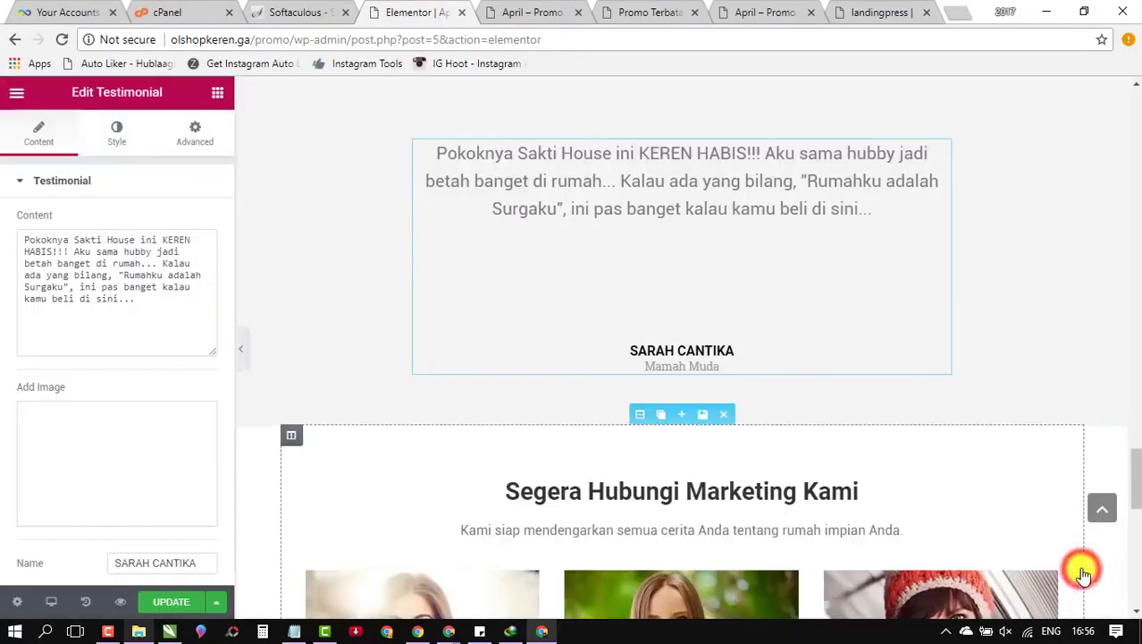
Step: Replace the testimonial's Name with the new reviewer's name
click(672, 351)
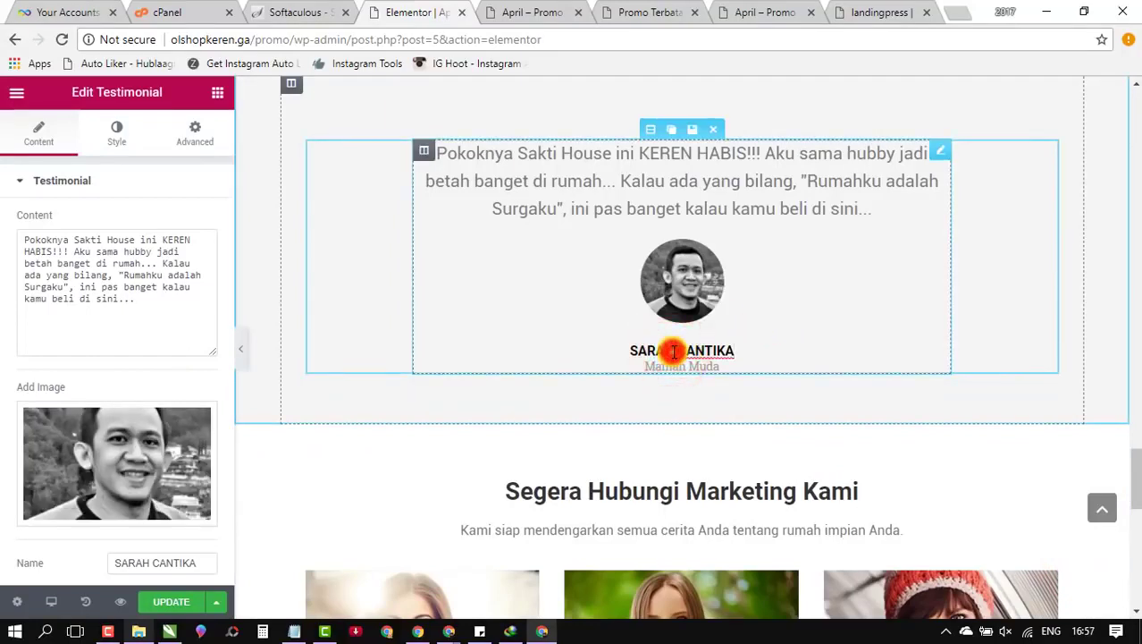
click(732, 344)
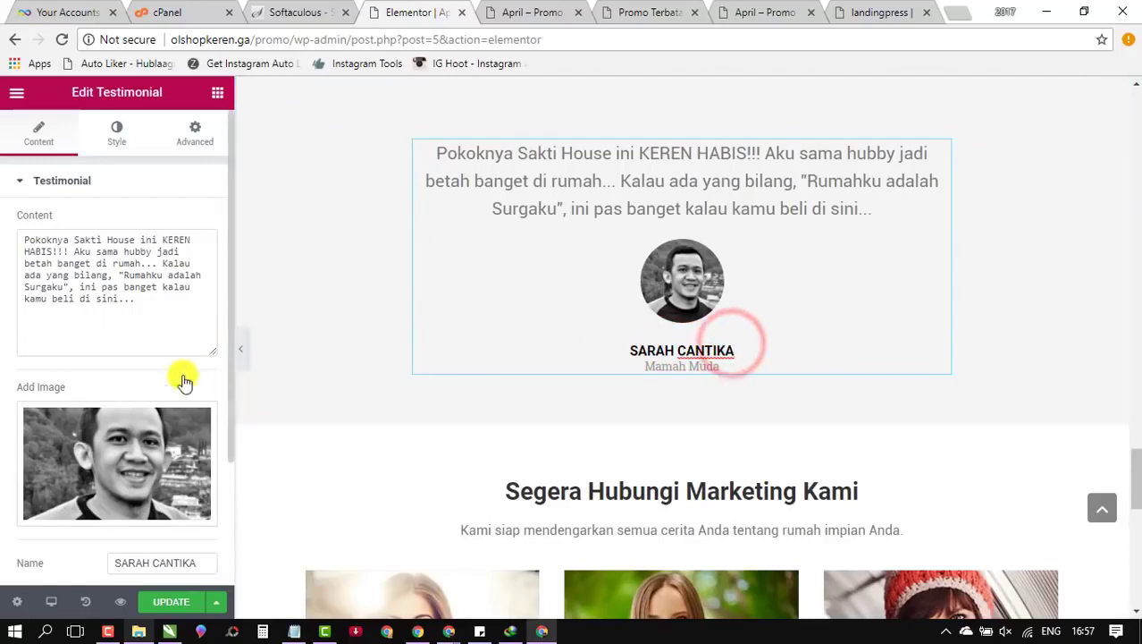
scroll(183, 378, down, 1)
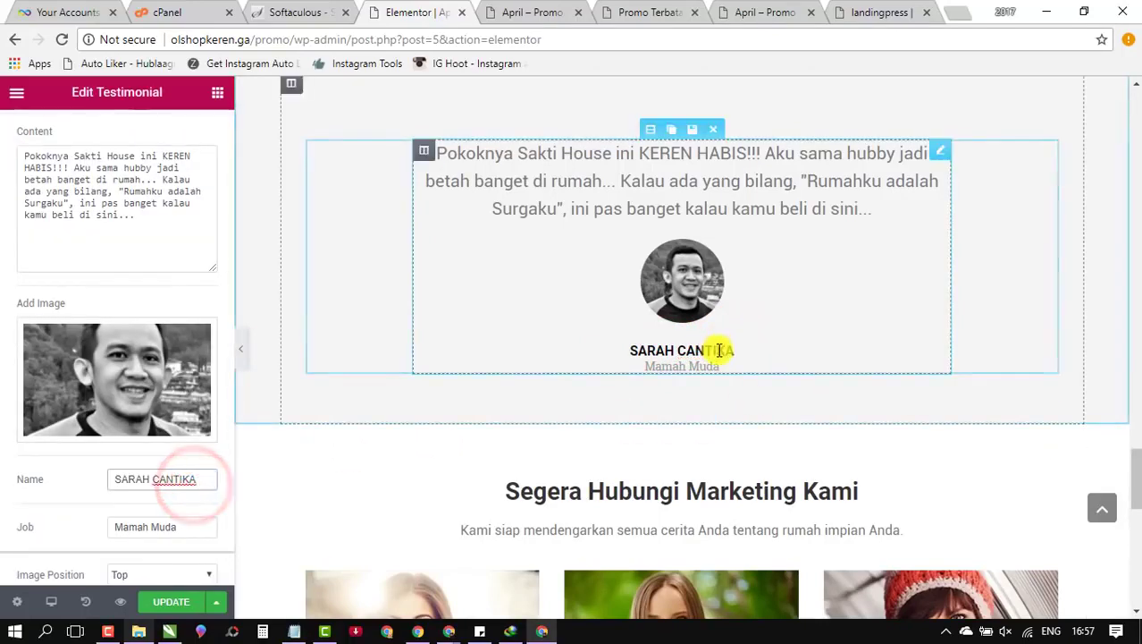
click(174, 481)
triple_click(174, 481)
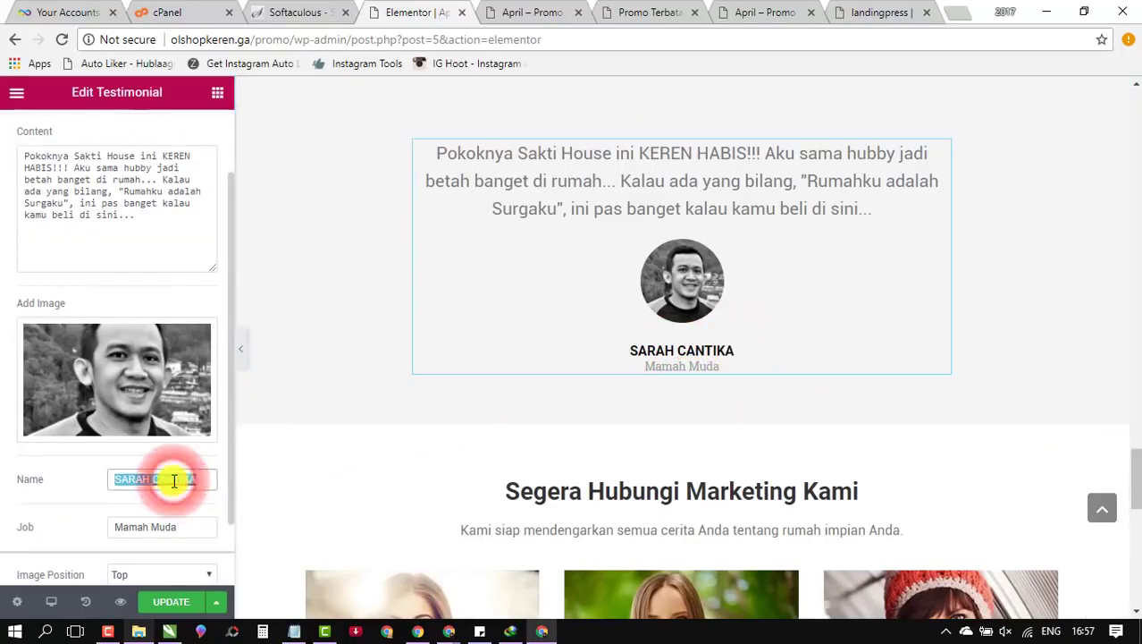
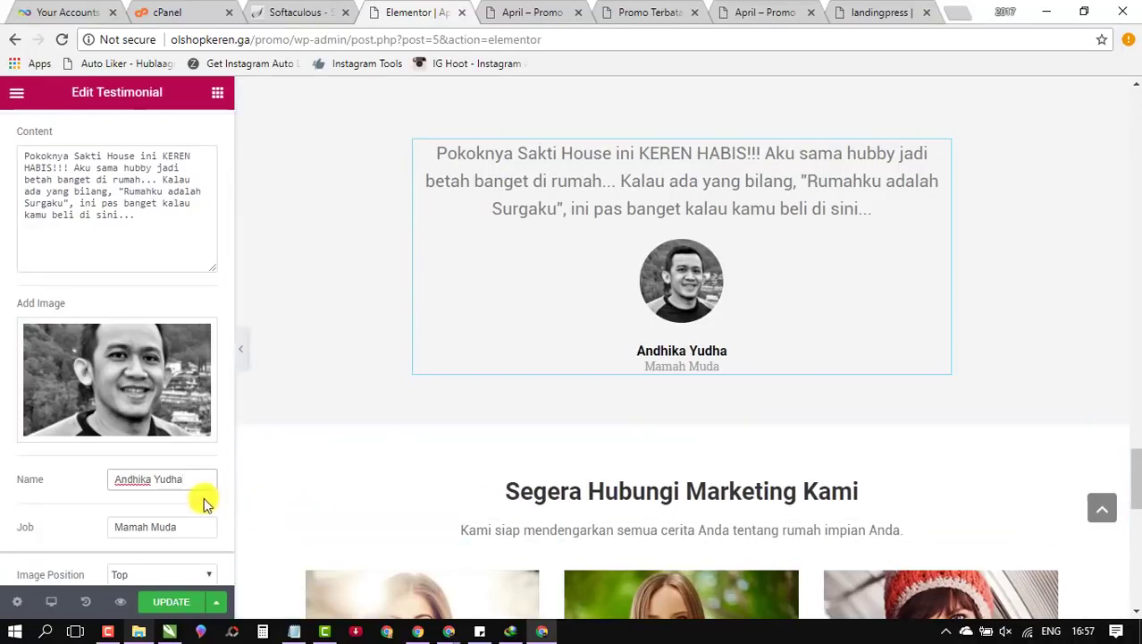
Step: Replace the testimonial's Job title with Internet Marketer
triple_click(178, 523)
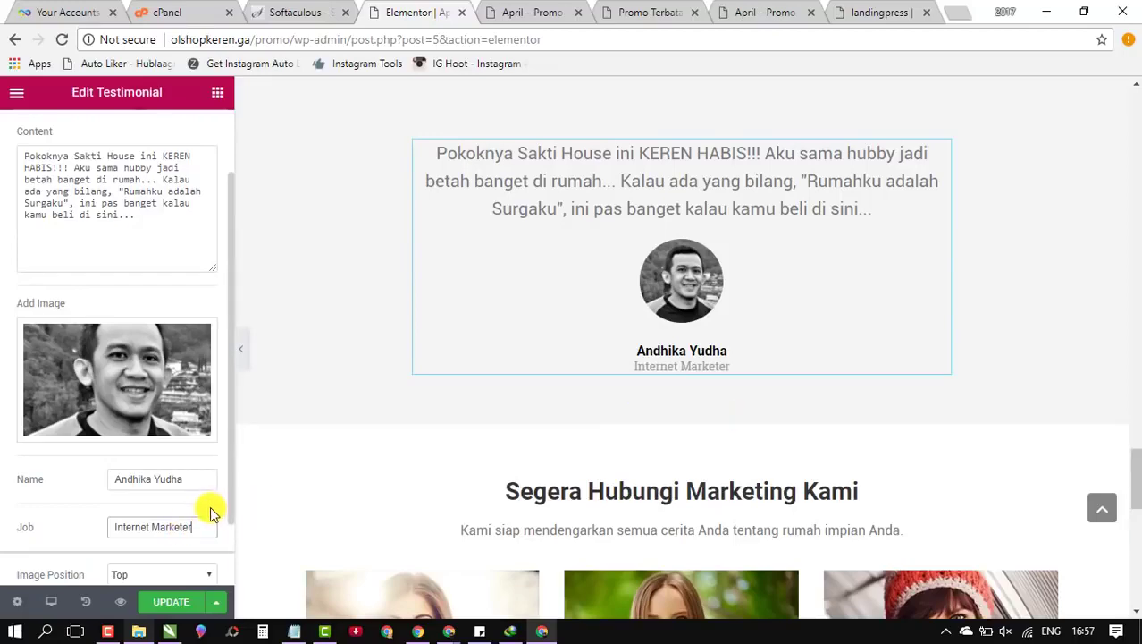
scroll(760, 371, down, 4)
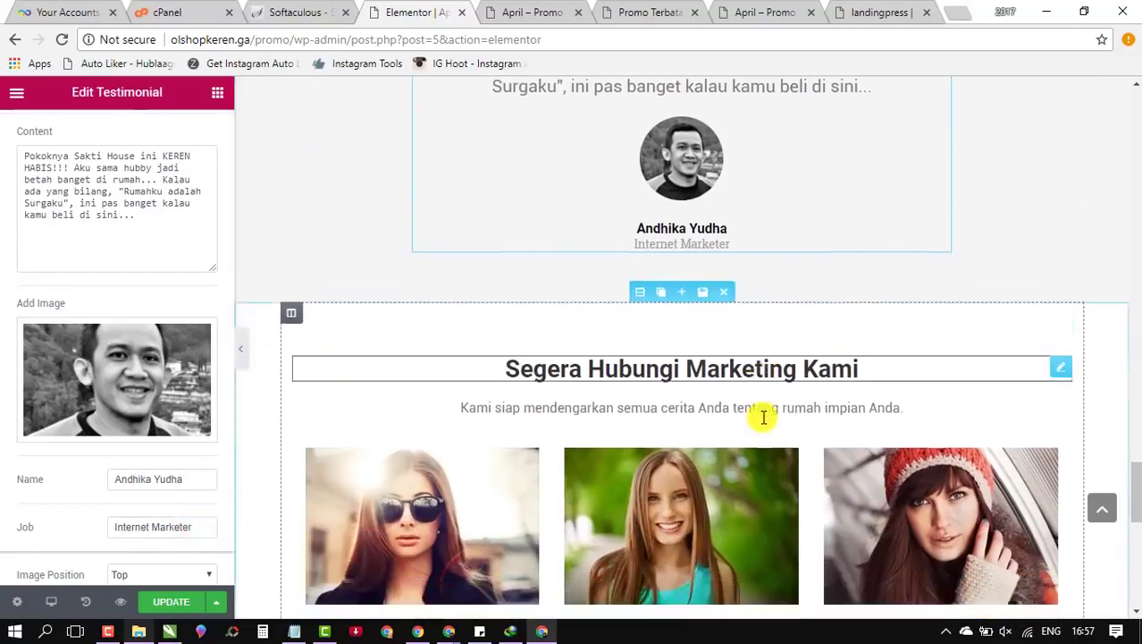
scroll(779, 401, down, 5)
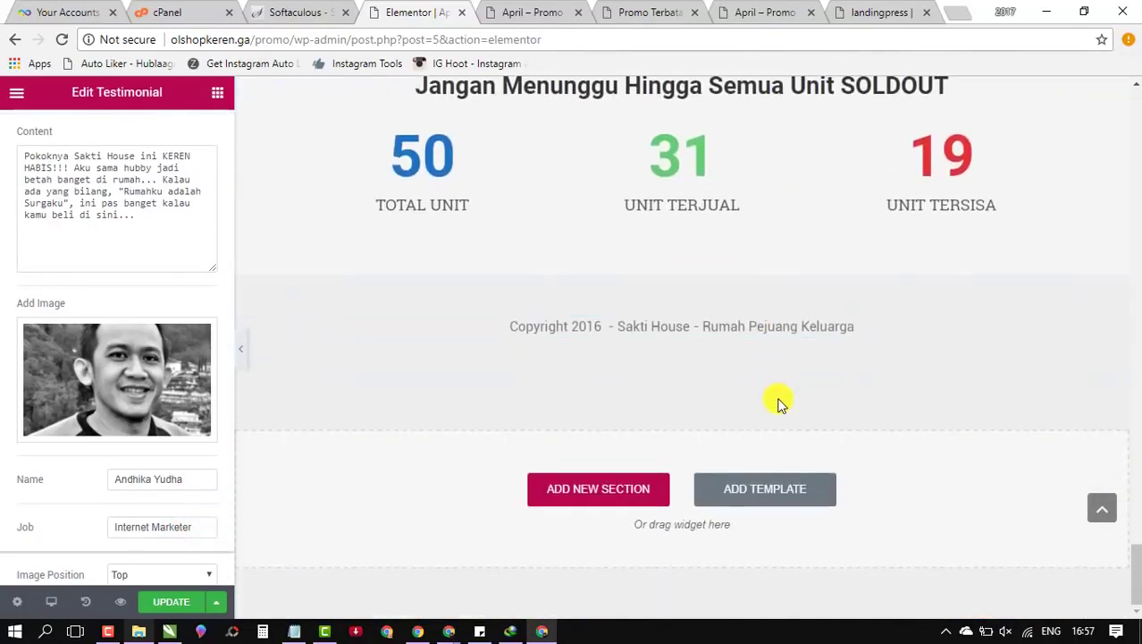
scroll(778, 402, up, 4)
scroll(777, 402, up, 4)
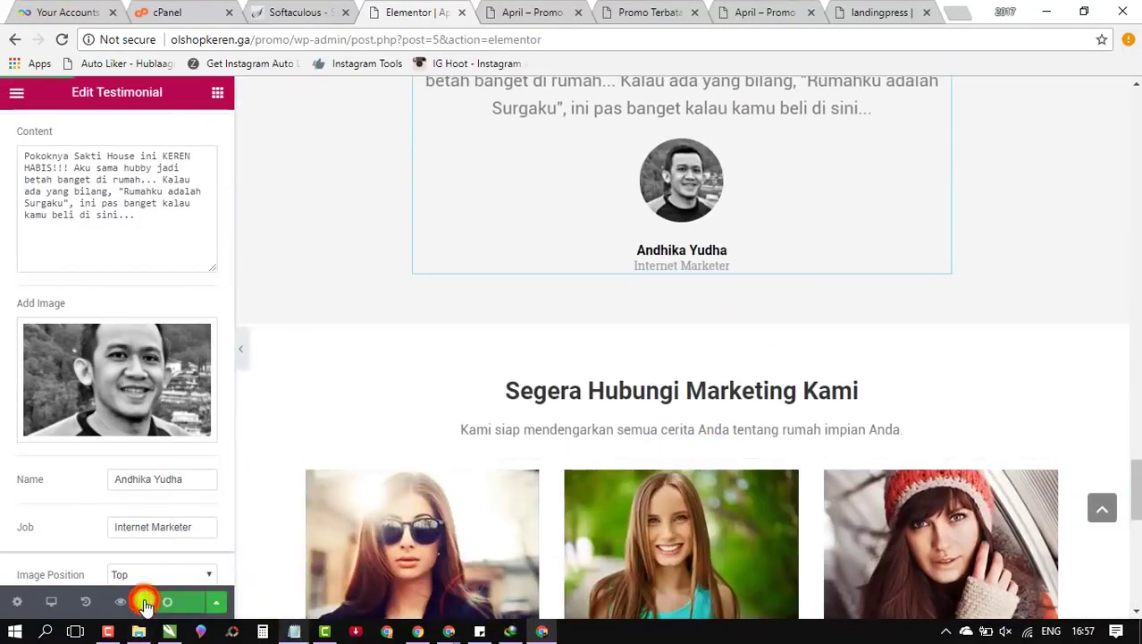
scroll(535, 173, up, 6)
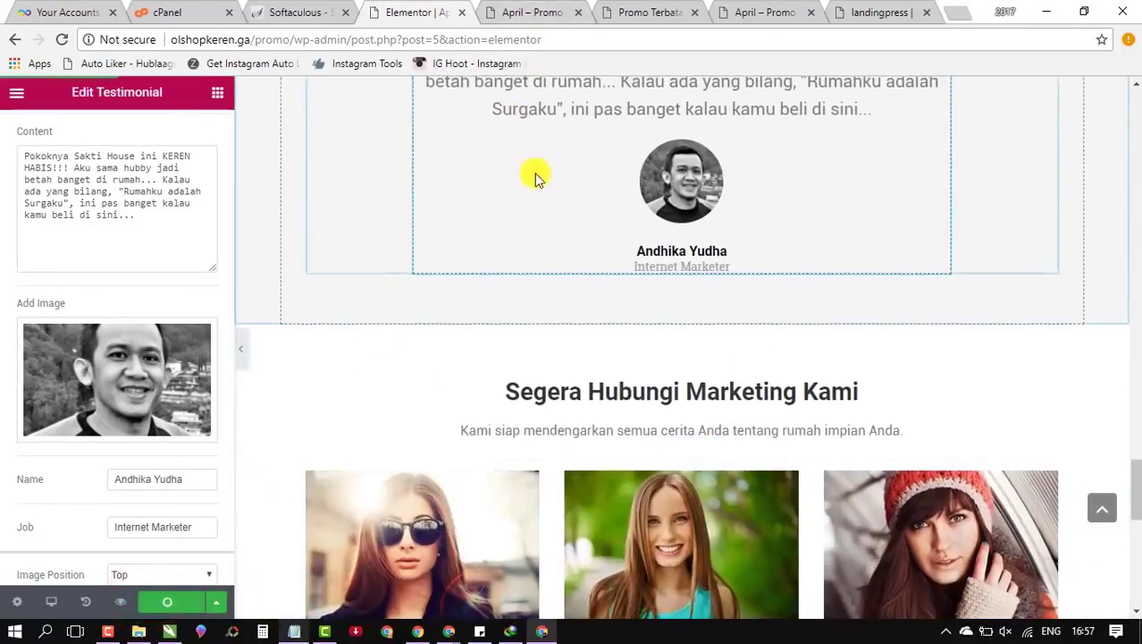
scroll(413, 287, up, 2)
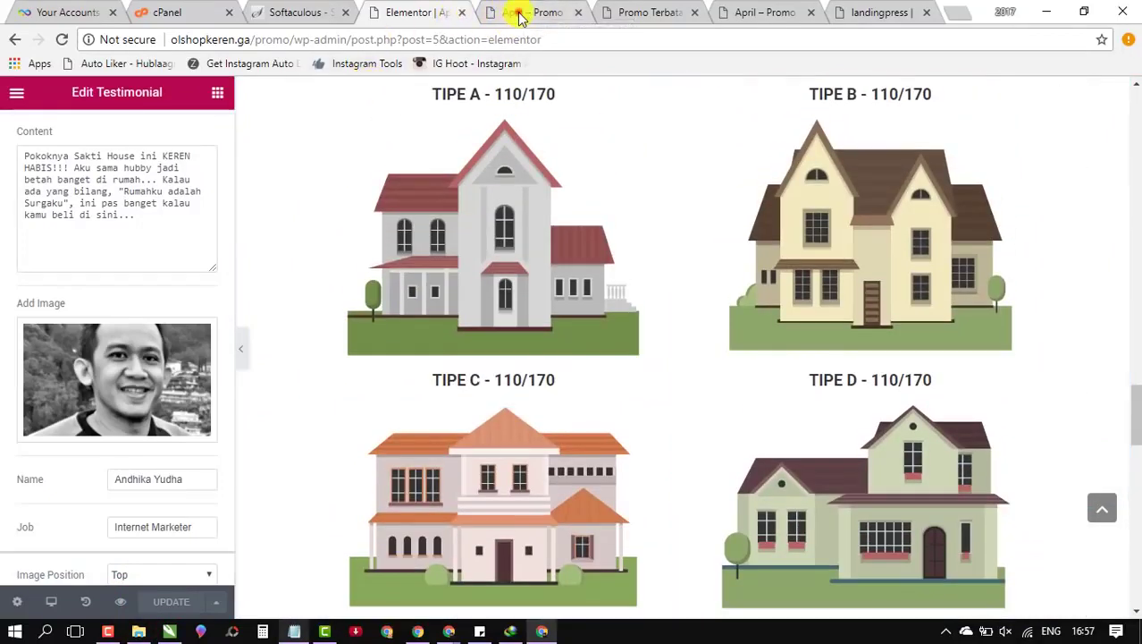
Step: Reload the live April promo page in Chrome
click(517, 12)
click(644, 12)
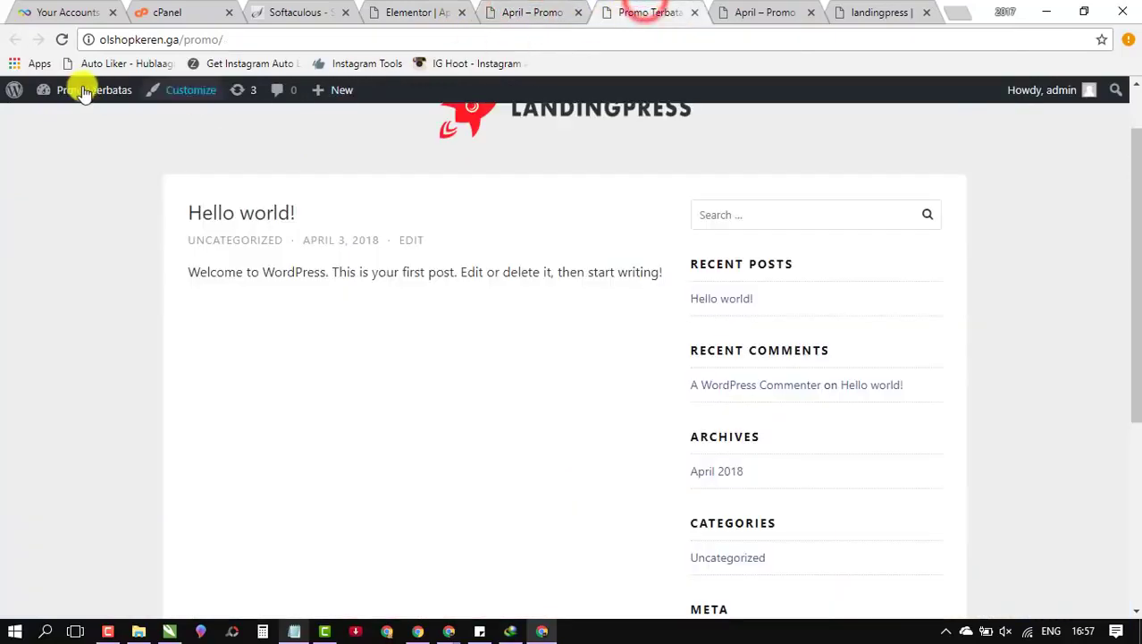
click(757, 11)
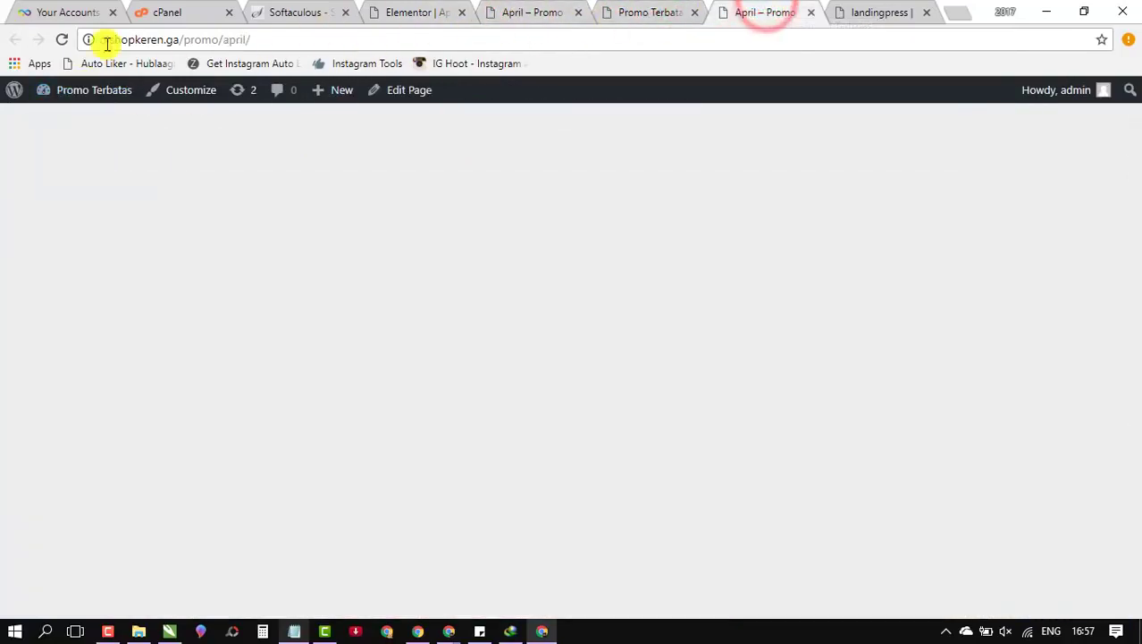
click(65, 37)
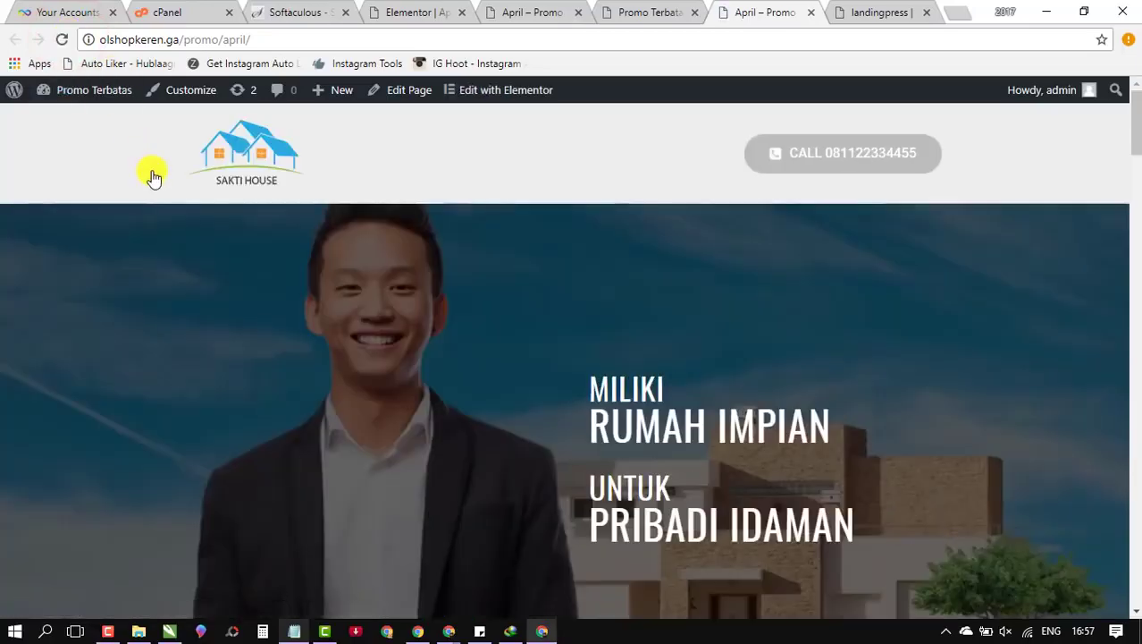
Step: Review the updated April page top to bottom, then bring up the LandingPress sales page
scroll(198, 329, down, 6)
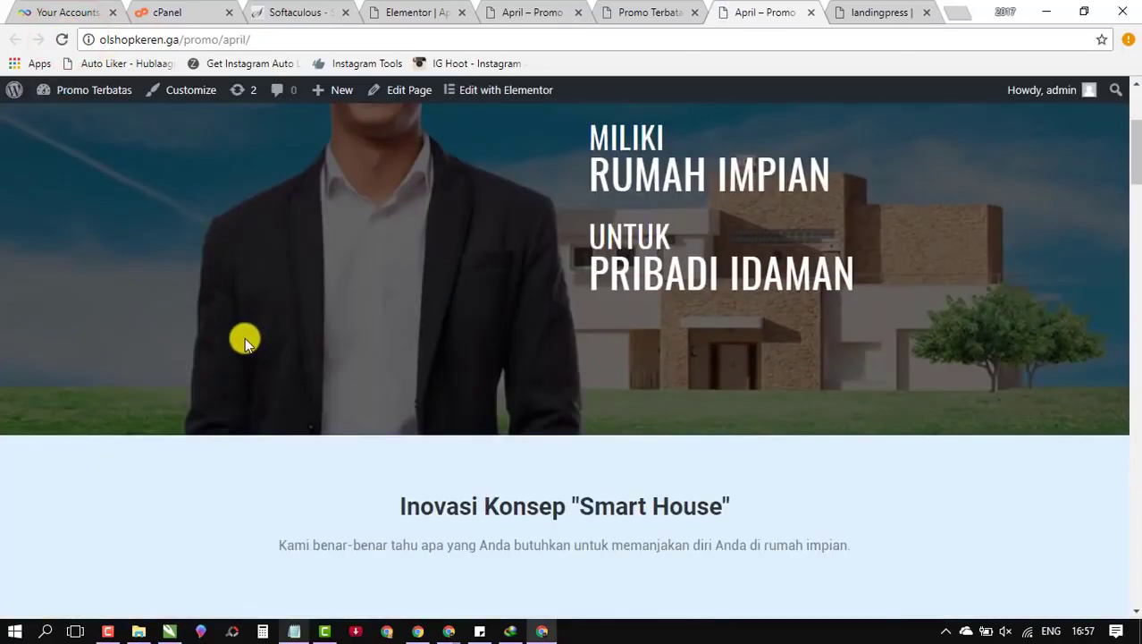
scroll(245, 337, up, 5)
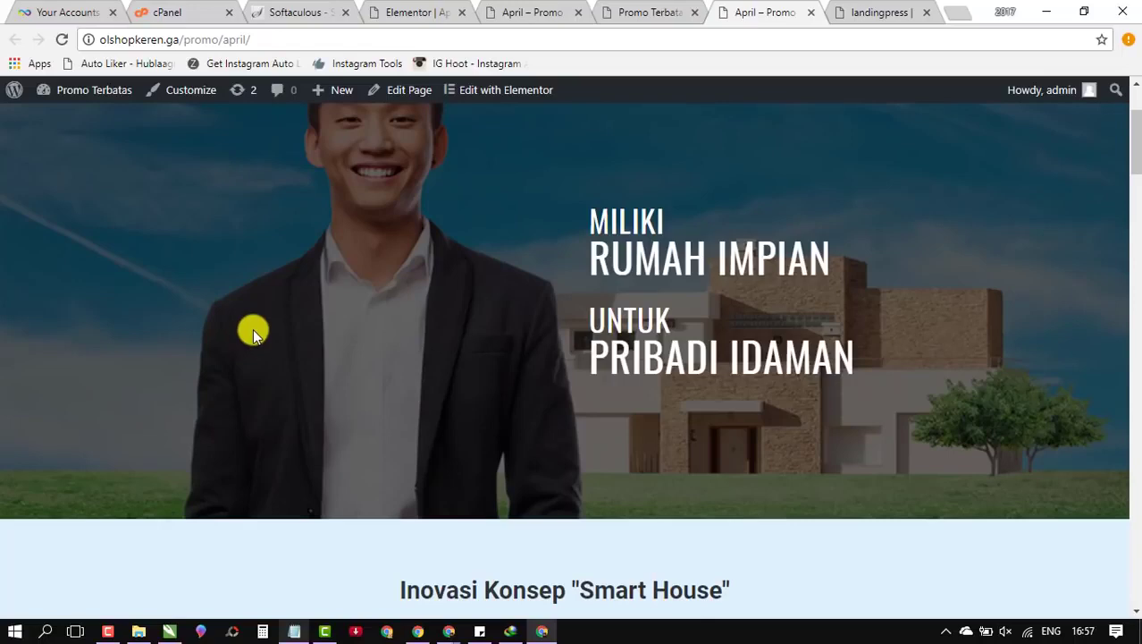
scroll(266, 335, down, 5)
scroll(269, 322, up, 6)
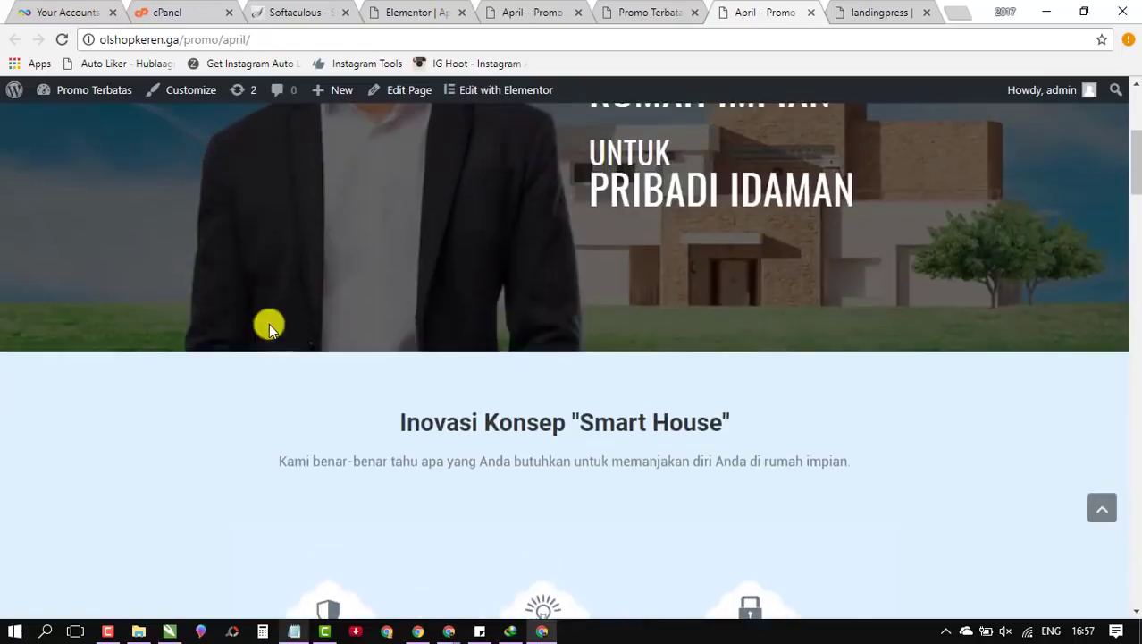
scroll(270, 319, down, 5)
scroll(288, 319, down, 20)
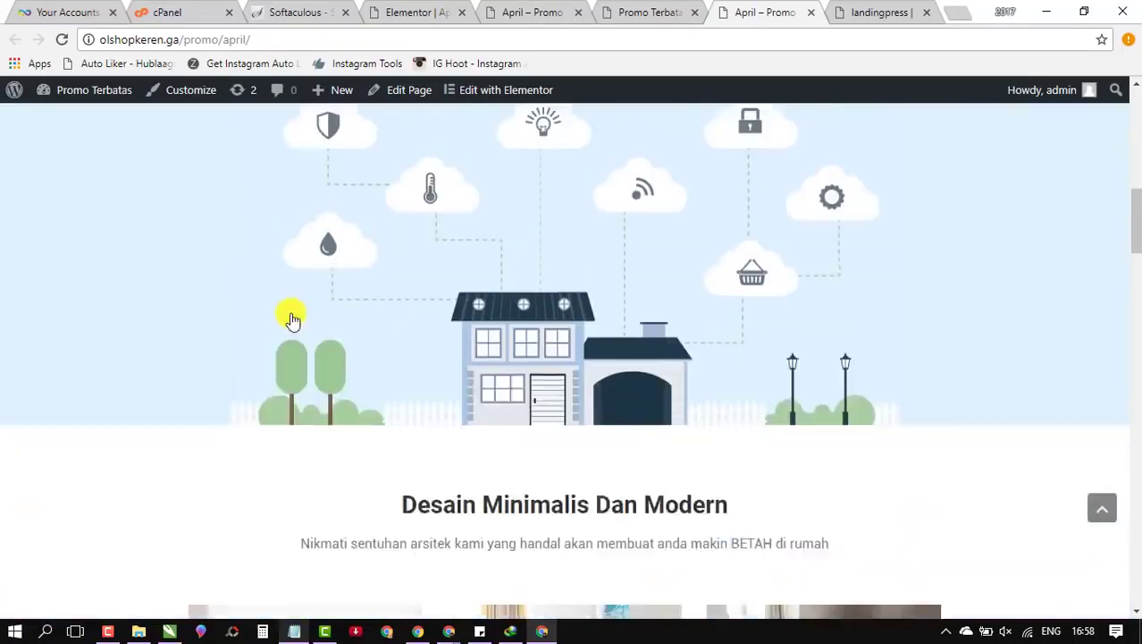
scroll(295, 314, down, 5)
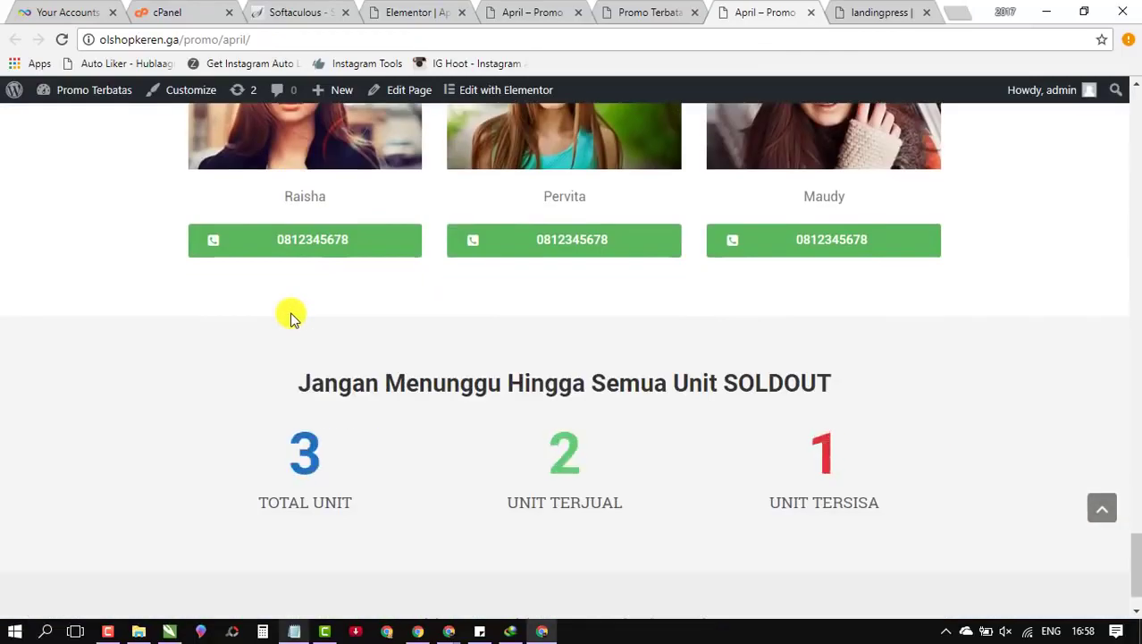
scroll(293, 316, up, 8)
scroll(304, 306, down, 2)
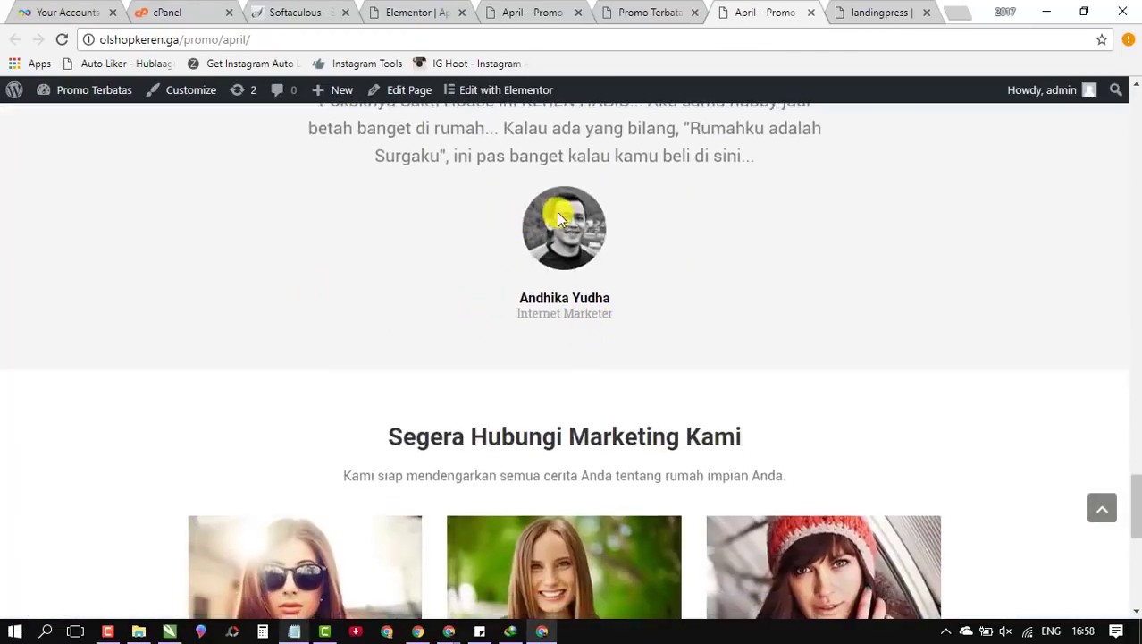
scroll(500, 357, down, 3)
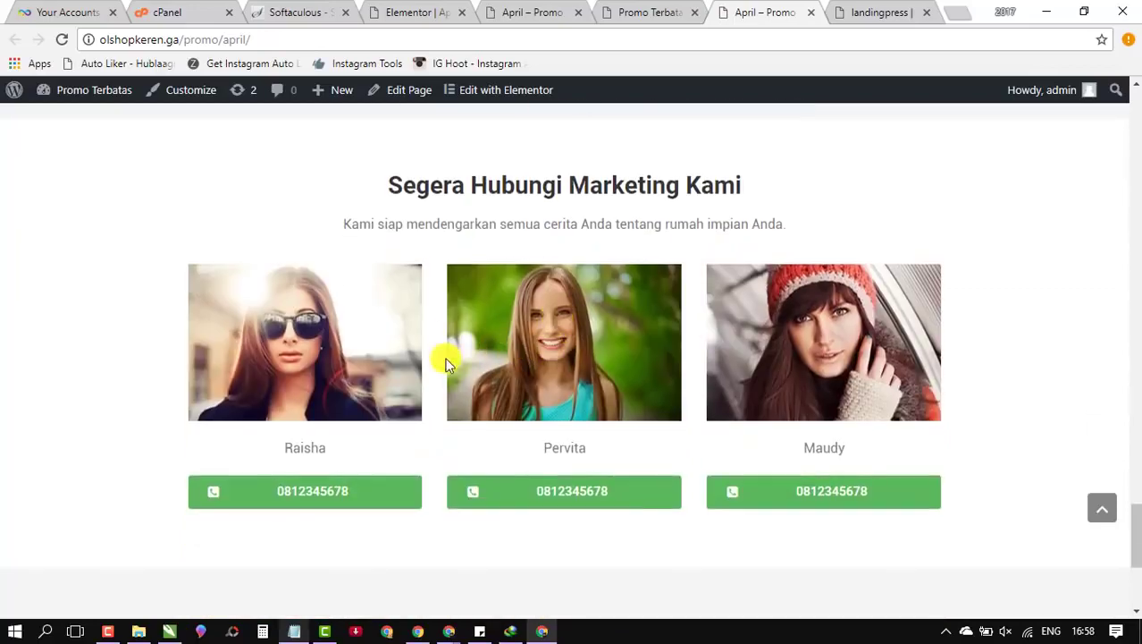
scroll(233, 376, up, 6)
scroll(232, 359, down, 5)
scroll(322, 286, up, 15)
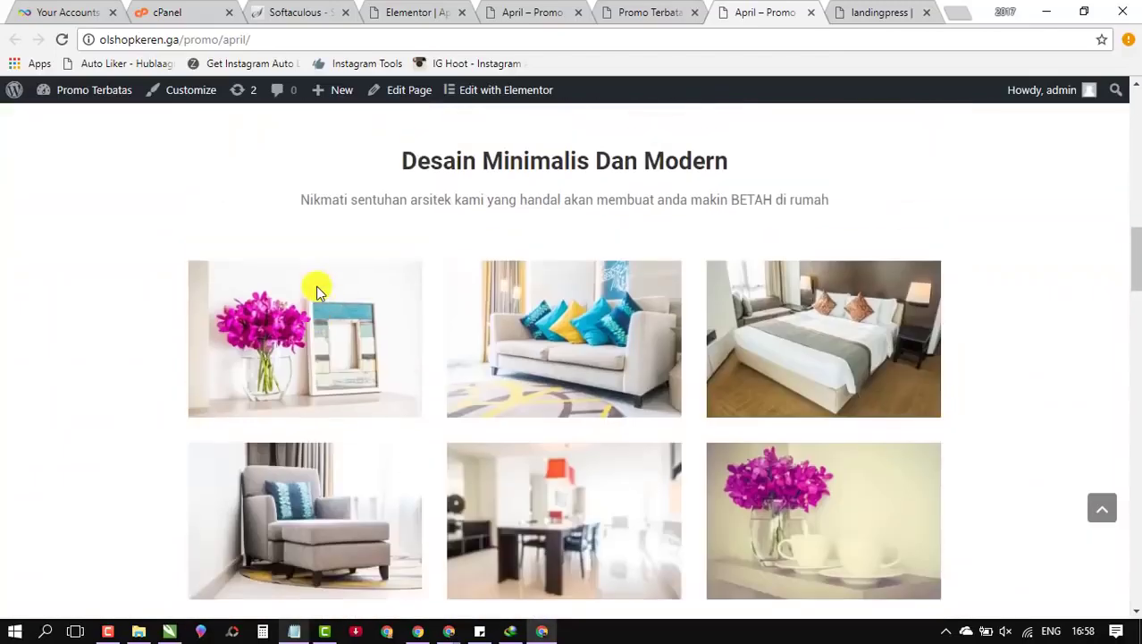
scroll(318, 292, up, 5)
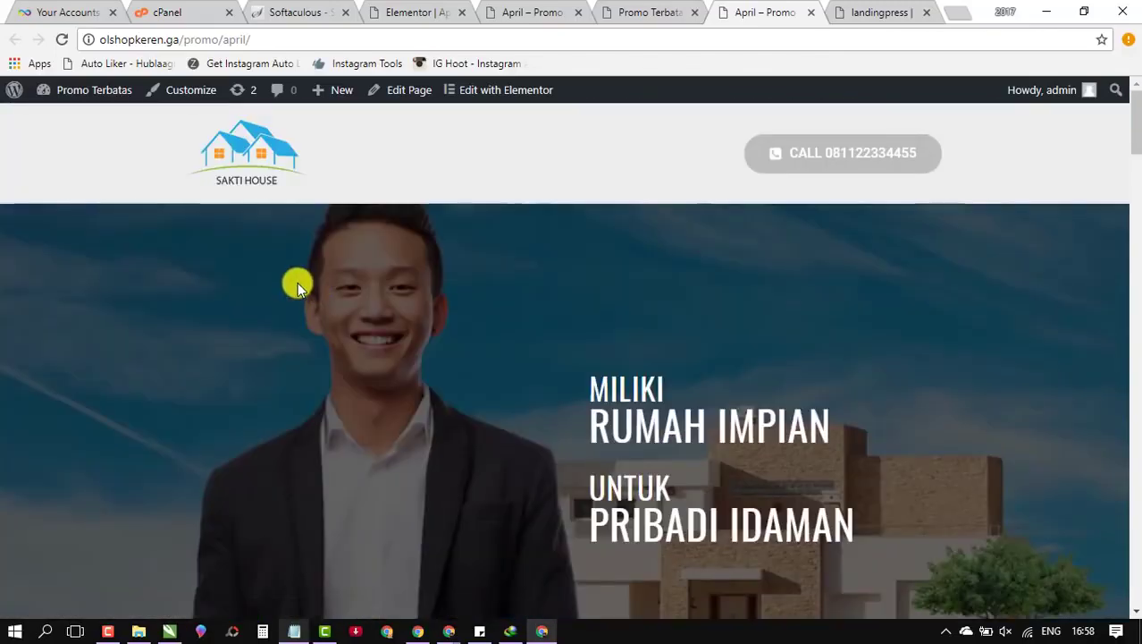
scroll(298, 284, down, 4)
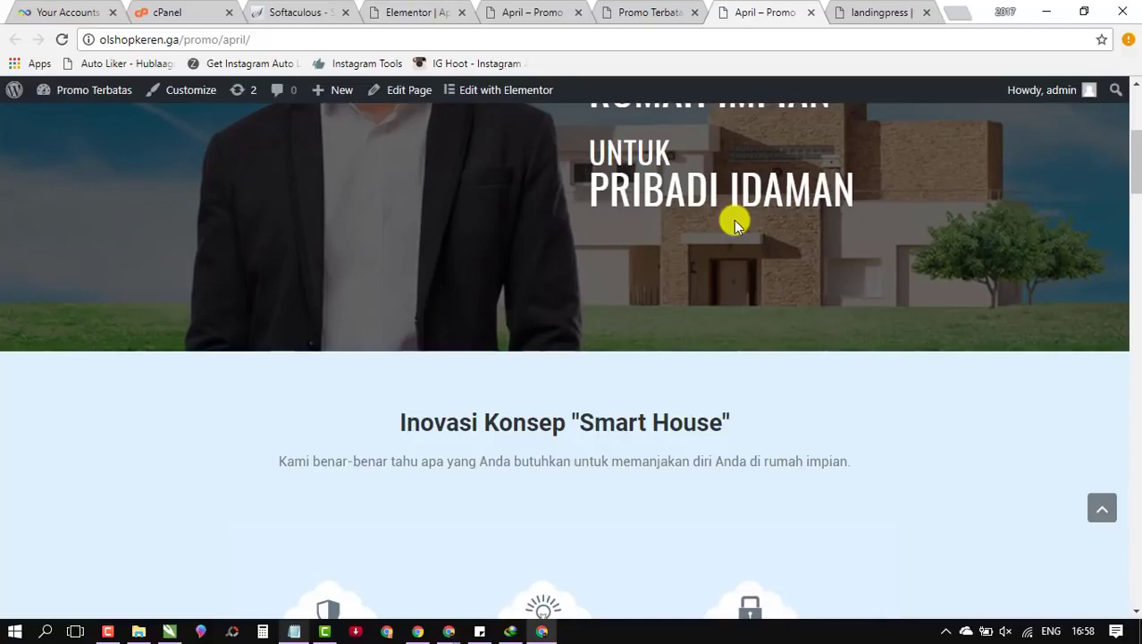
scroll(731, 226, down, 20)
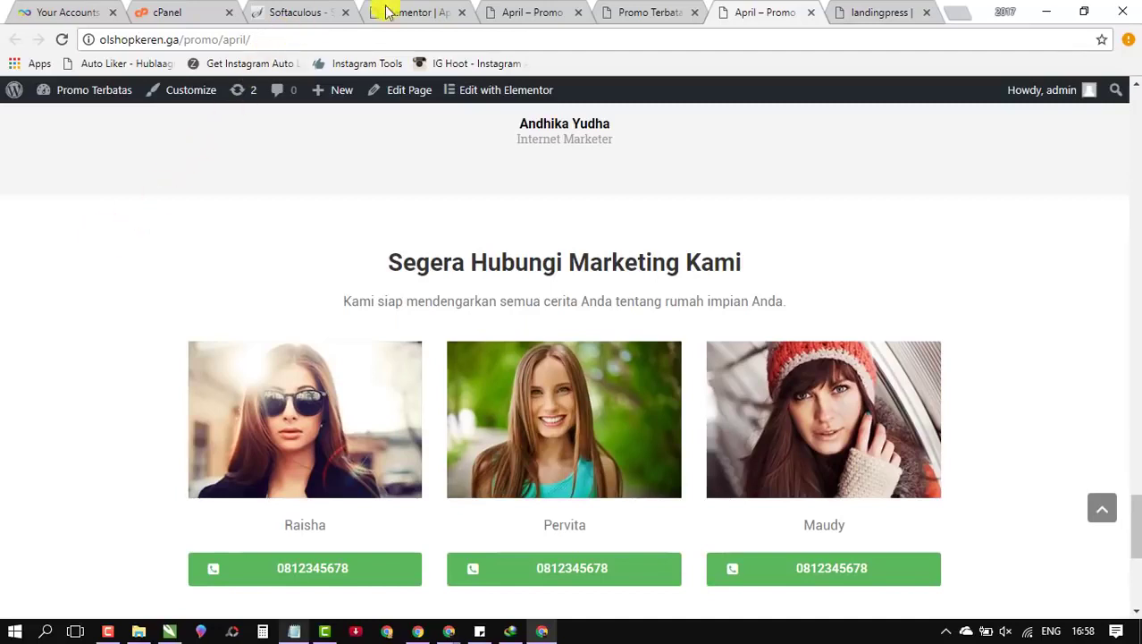
click(901, 18)
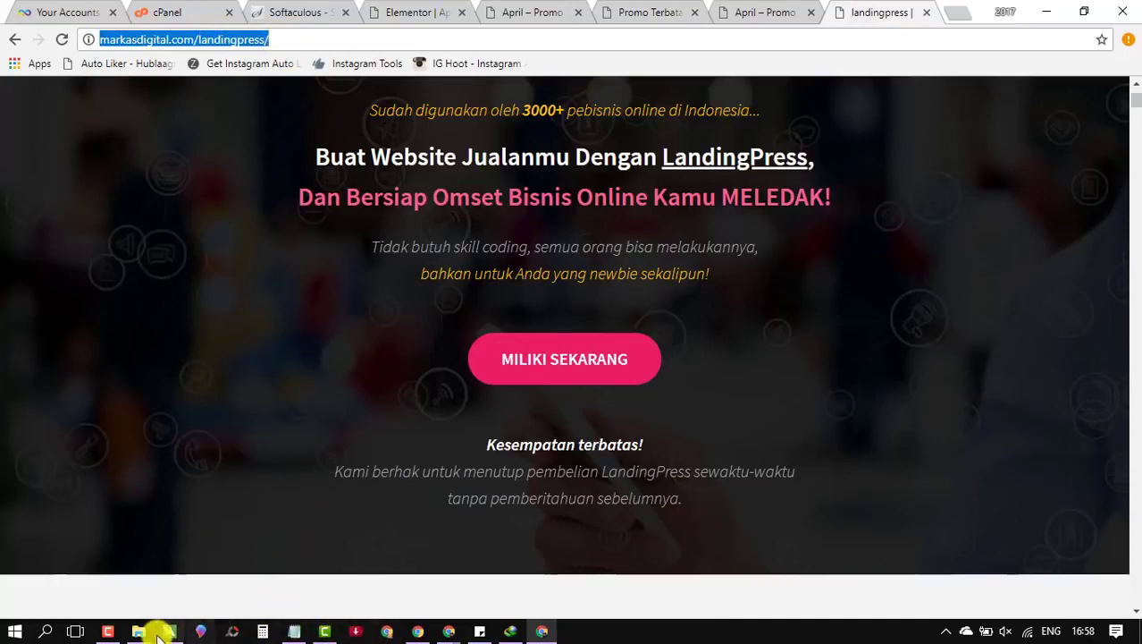
Step: Select the markasdigital.com/landingpress link in the Notepad notes, then switch to another Chrome window
click(294, 631)
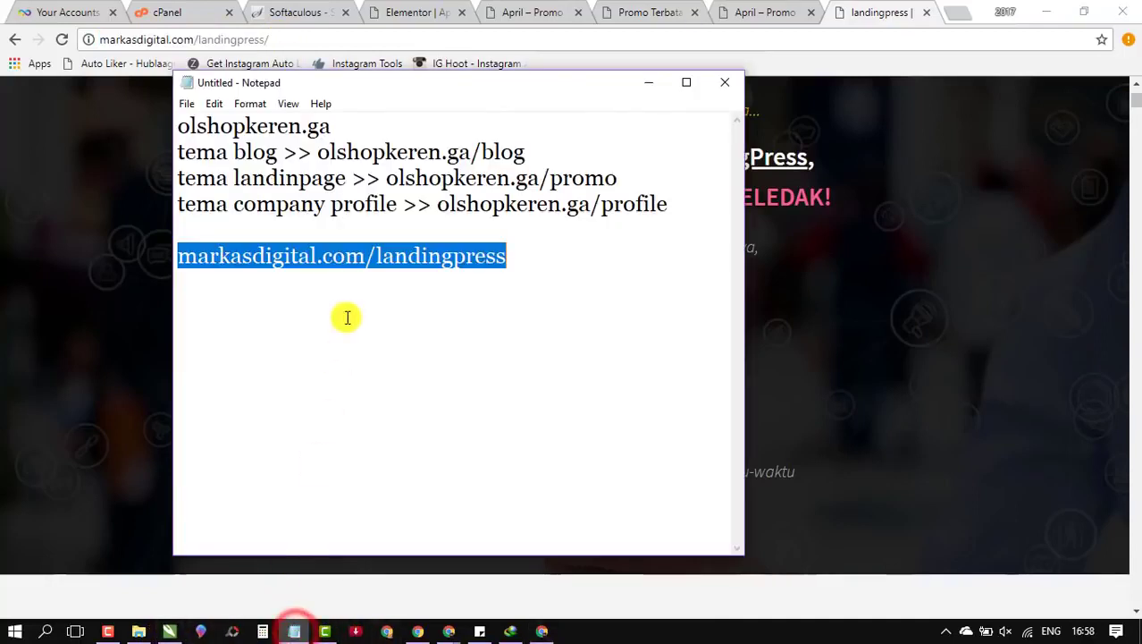
click(346, 318)
drag(553, 256, 170, 264)
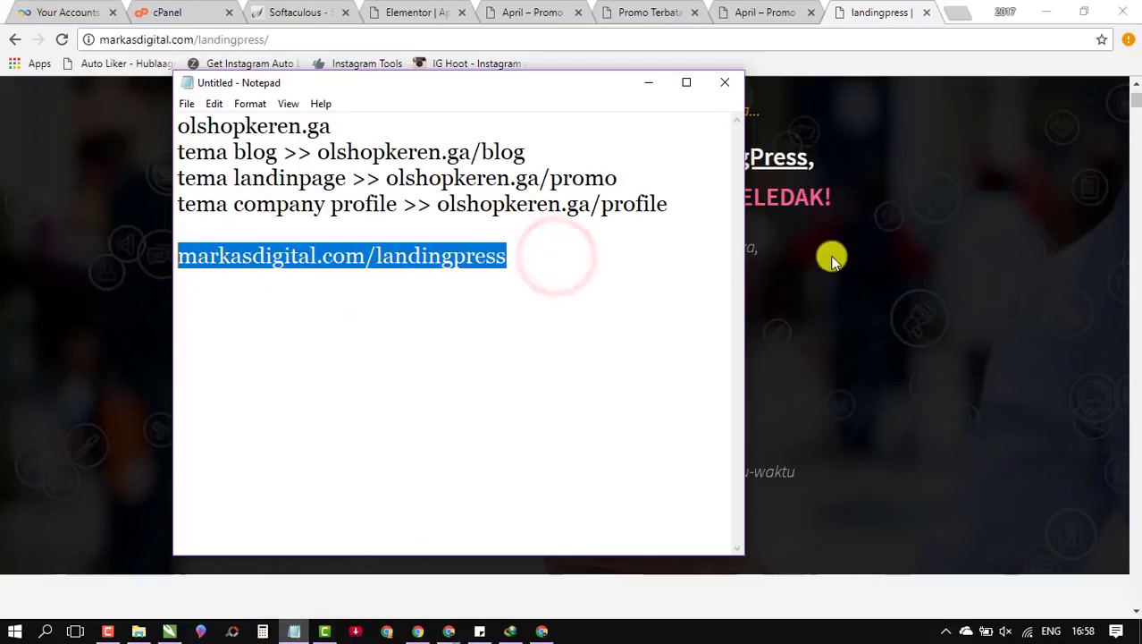
click(424, 631)
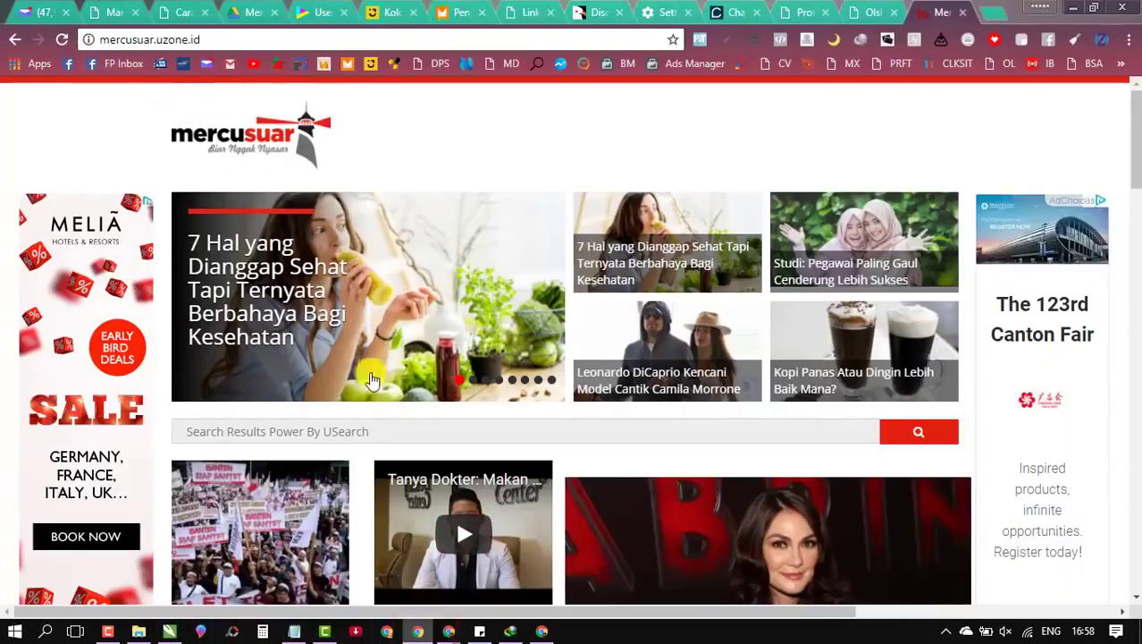
Step: Search Facebook for 'landingpress wordpress theme (id)' in the My Account Chrome window
mouse_move(438, 628)
click(433, 592)
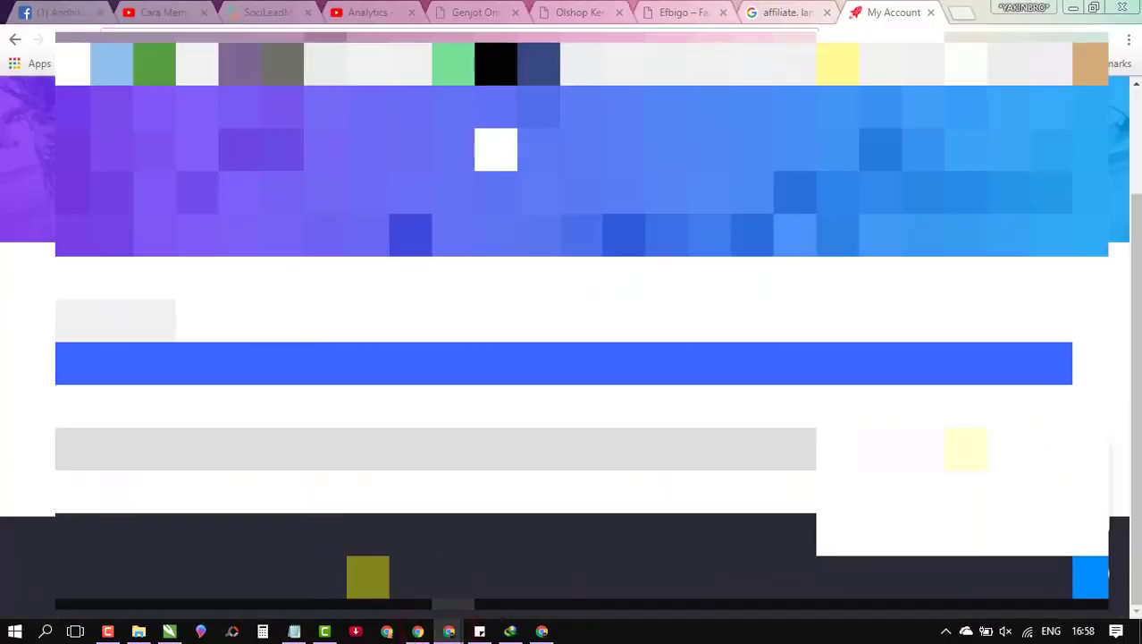
click(64, 17)
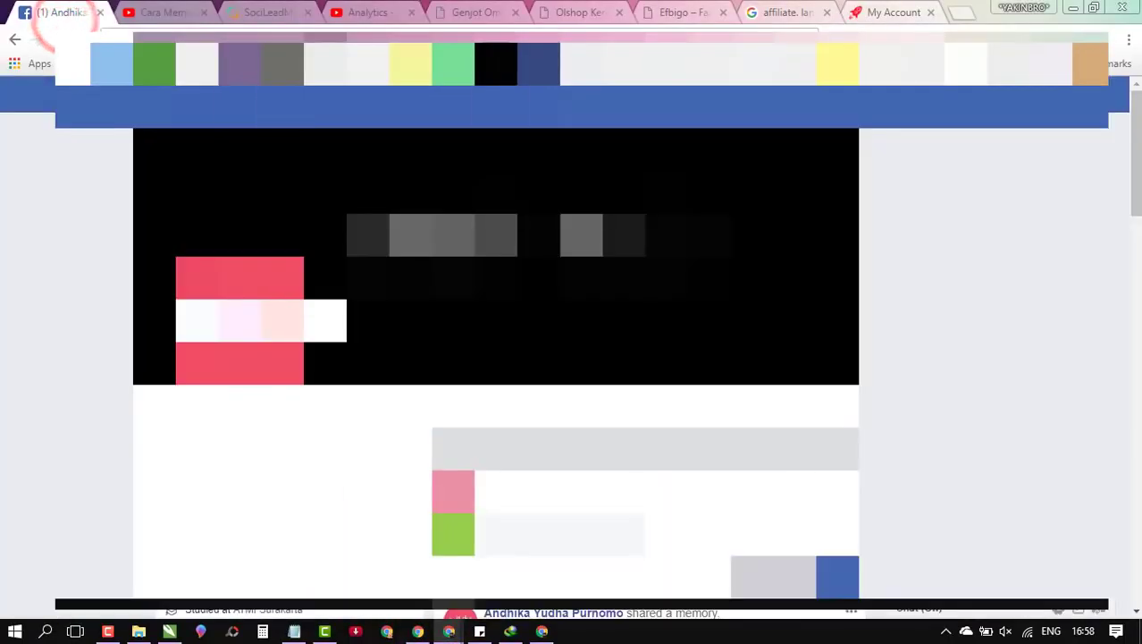
click(416, 92)
text(la)
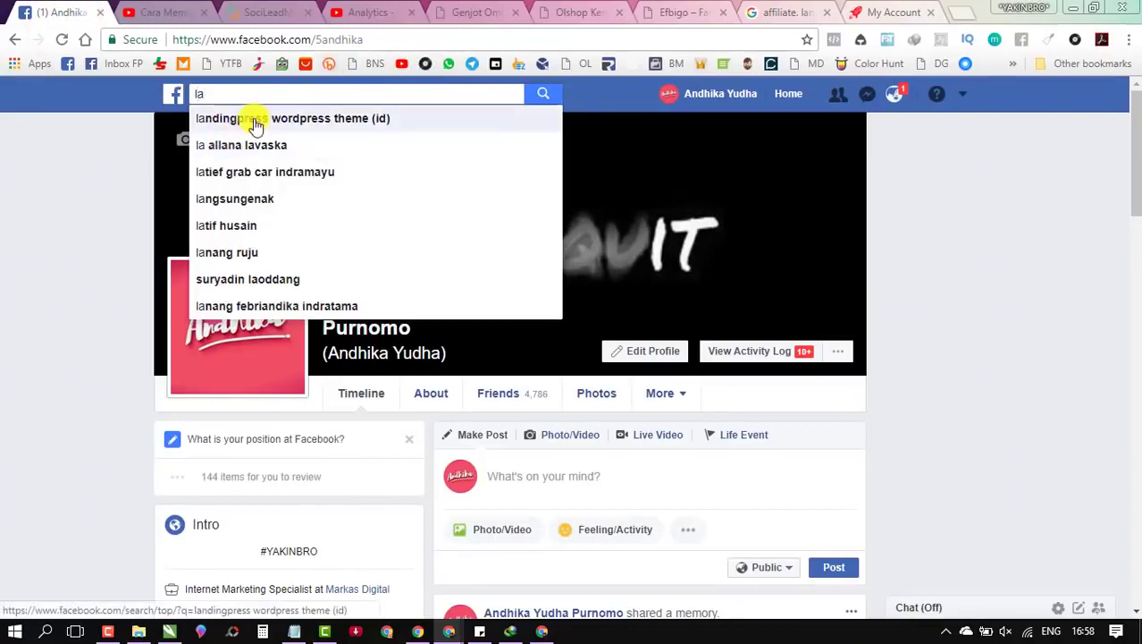
click(255, 120)
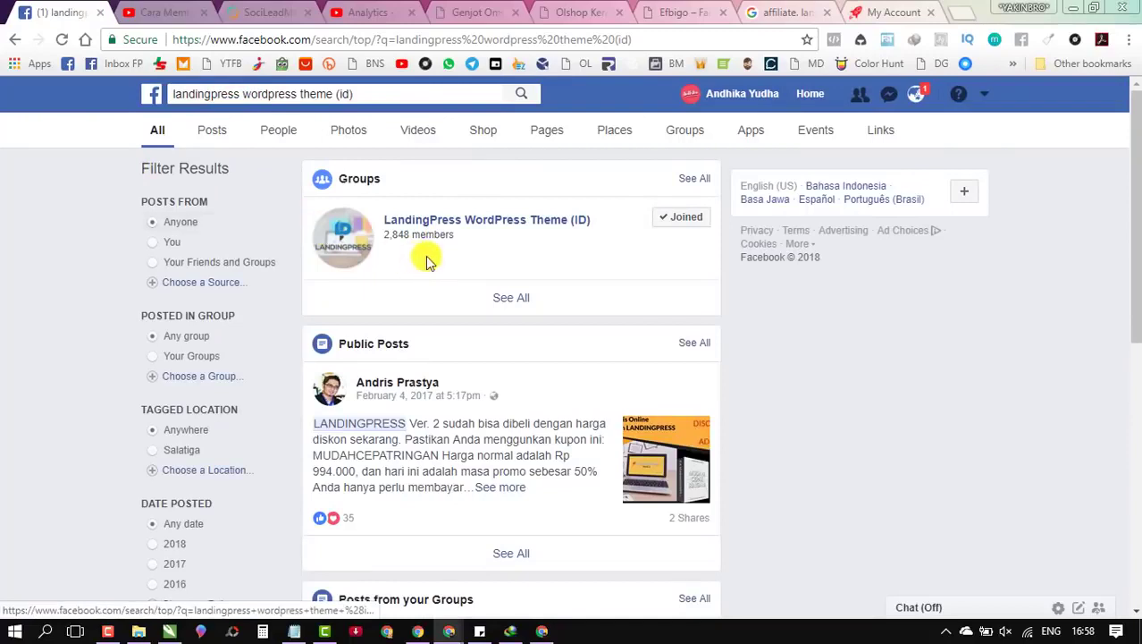
click(440, 221)
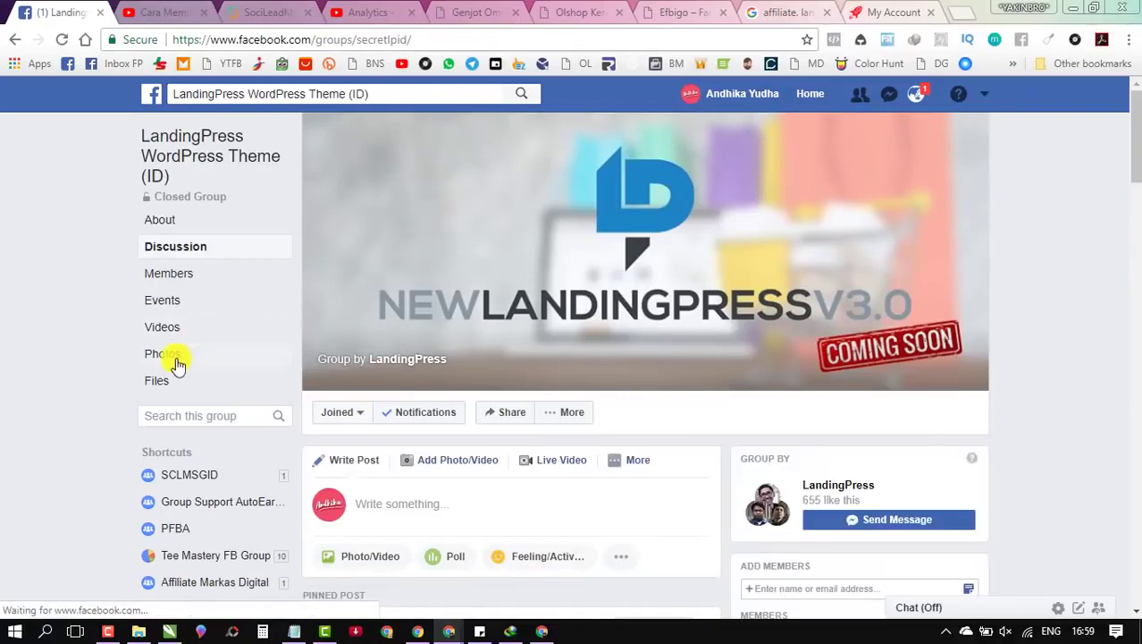
scroll(109, 333, down, 4)
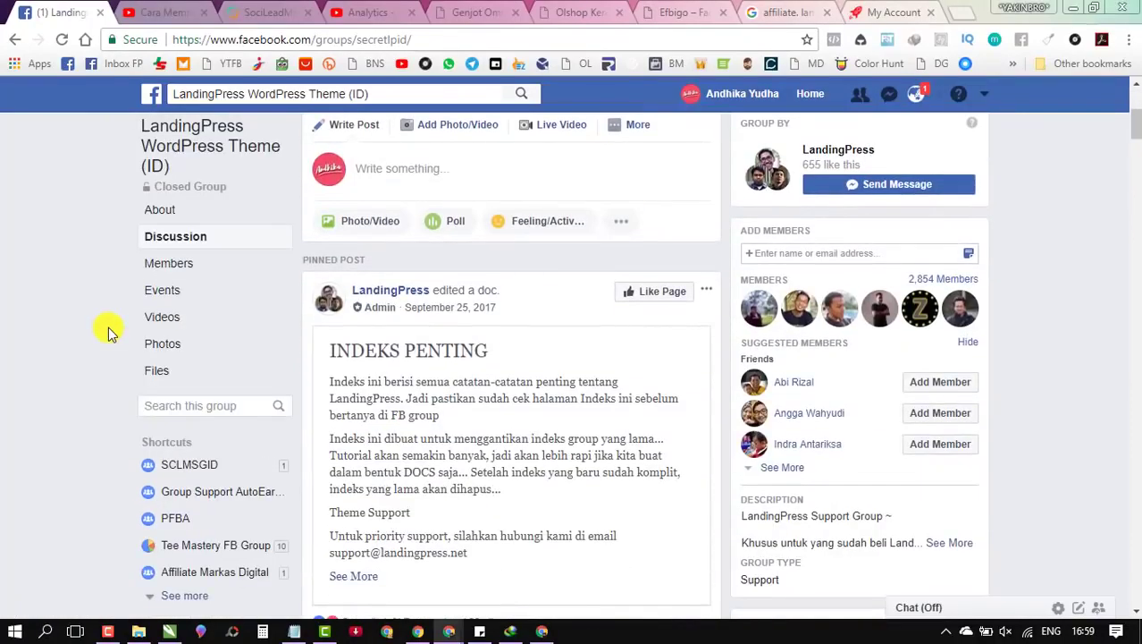
scroll(109, 332, down, 4)
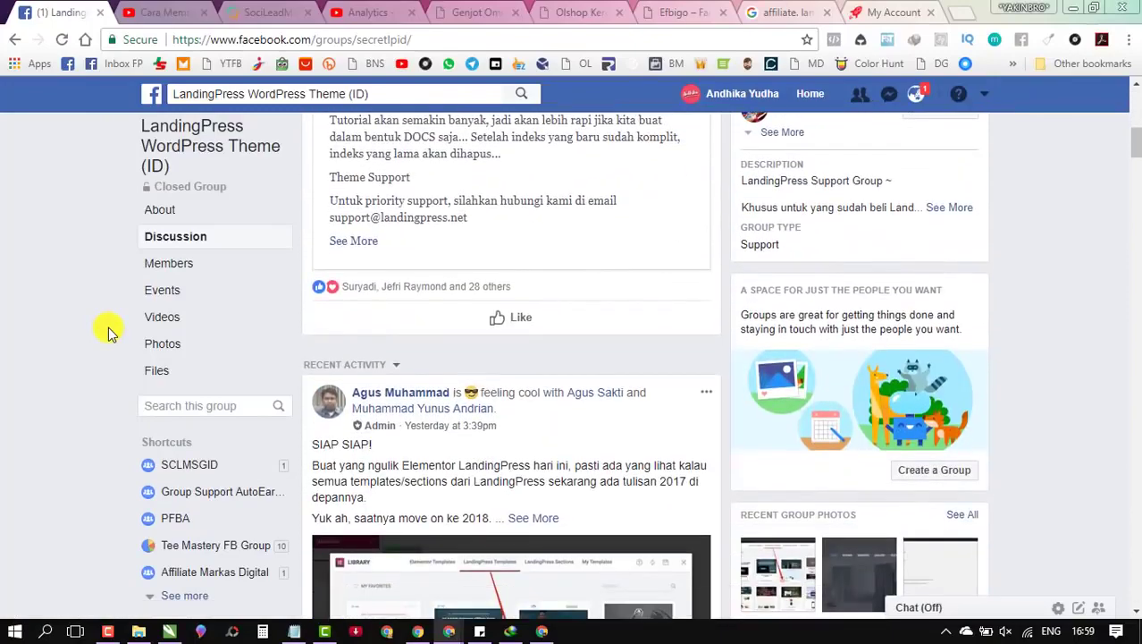
scroll(109, 333, down, 6)
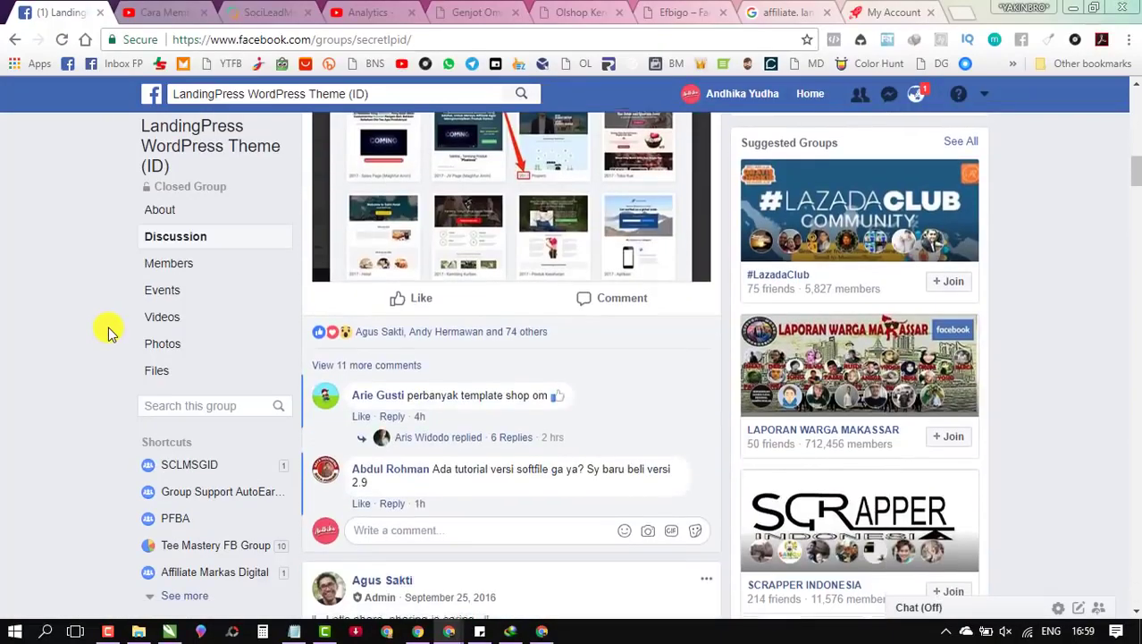
scroll(109, 333, down, 9)
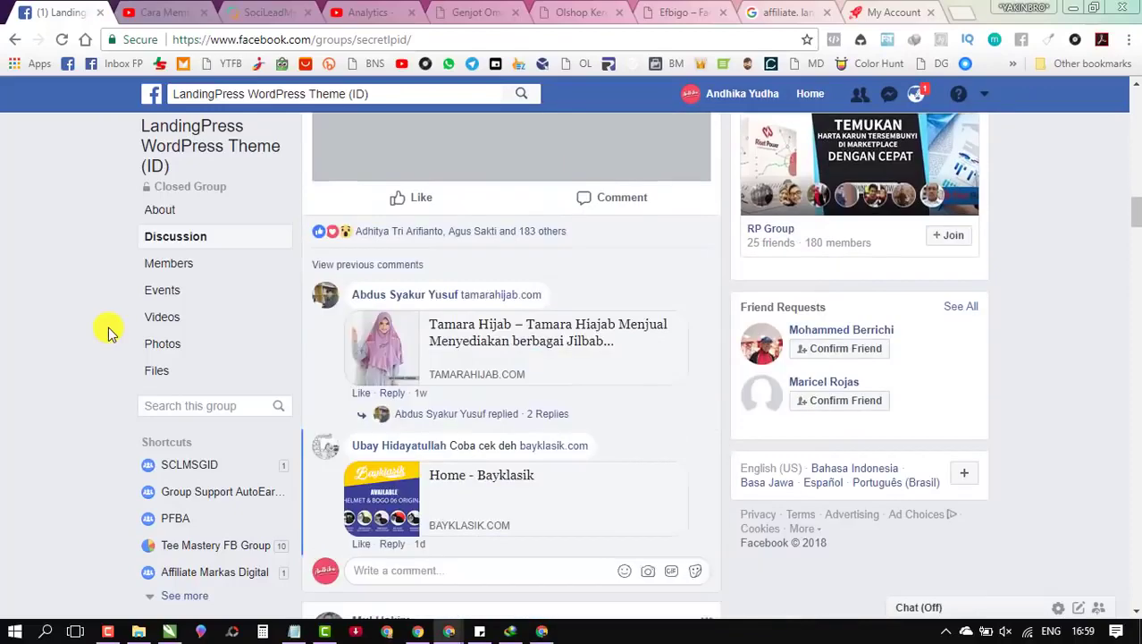
scroll(109, 333, down, 3)
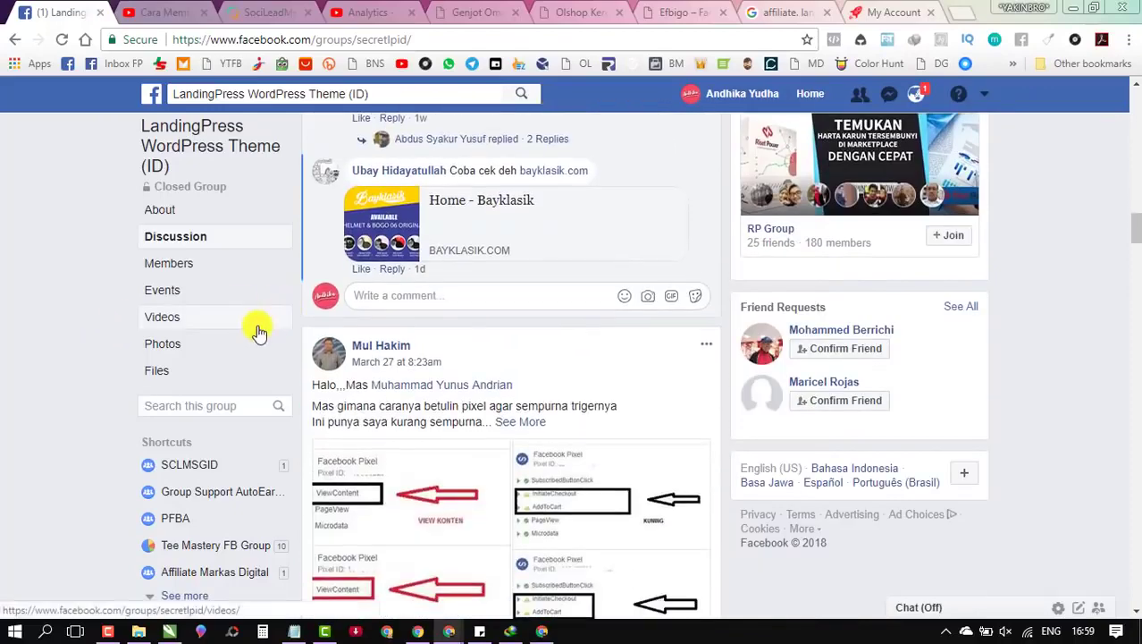
scroll(253, 327, down, 4)
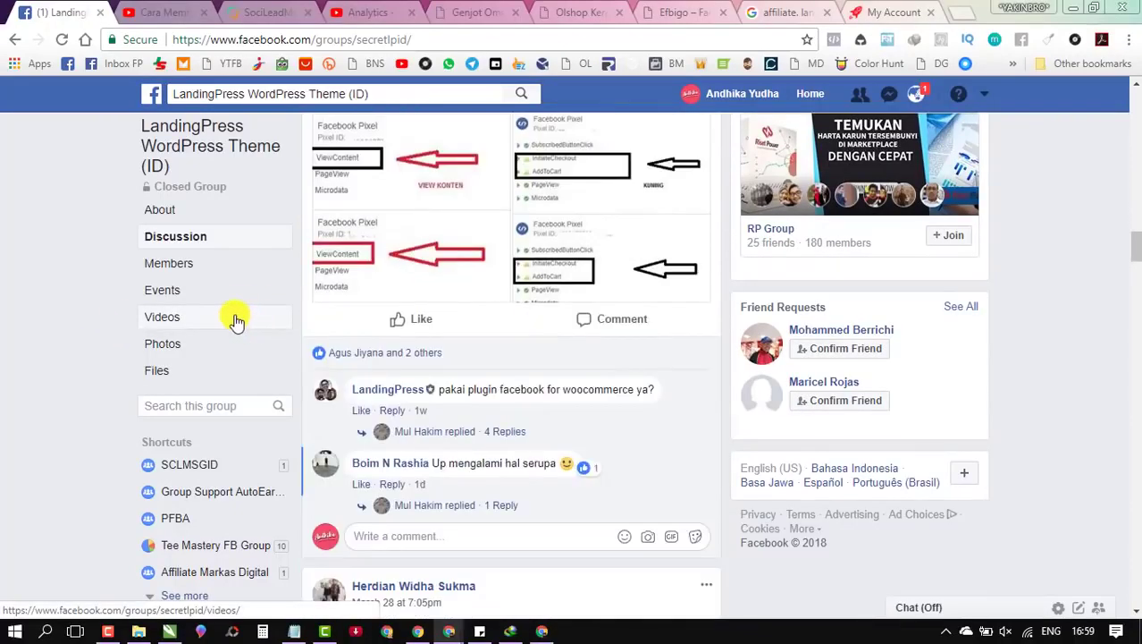
scroll(496, 454, down, 4)
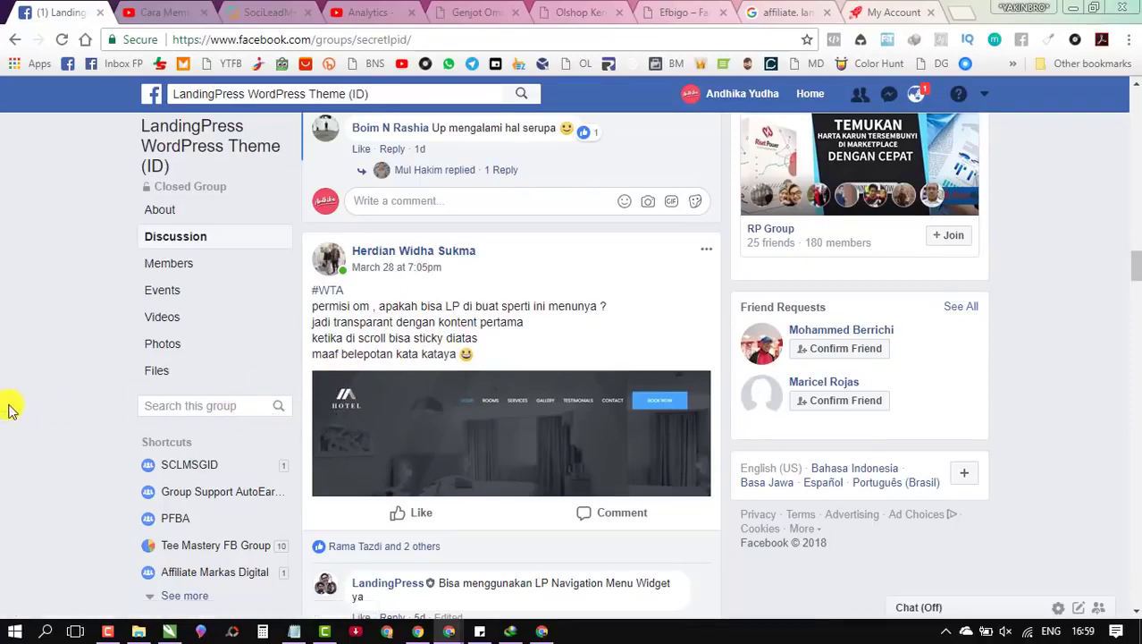
scroll(11, 422, down, 1)
scroll(12, 422, down, 1)
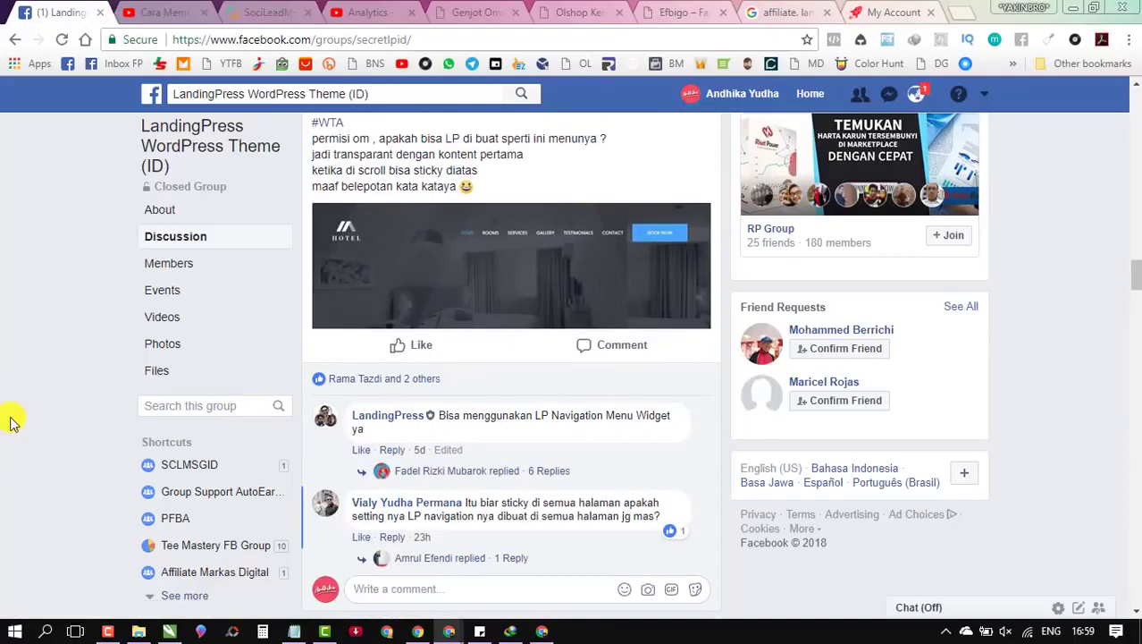
scroll(11, 422, down, 8)
scroll(12, 422, up, 8)
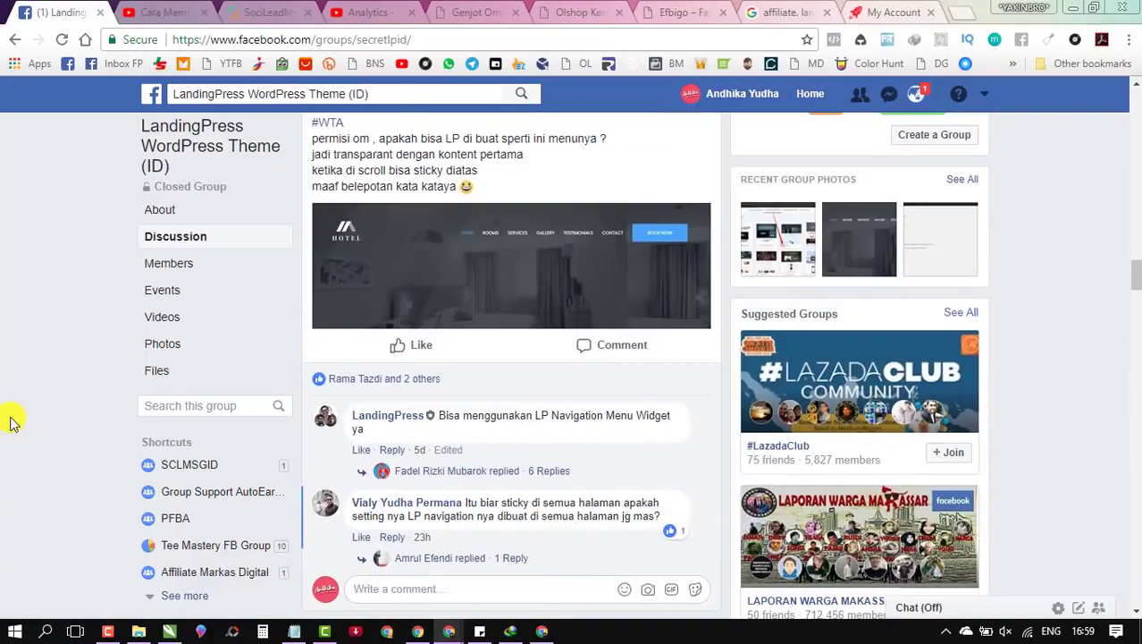
scroll(114, 404, down, 5)
scroll(414, 388, up, 6)
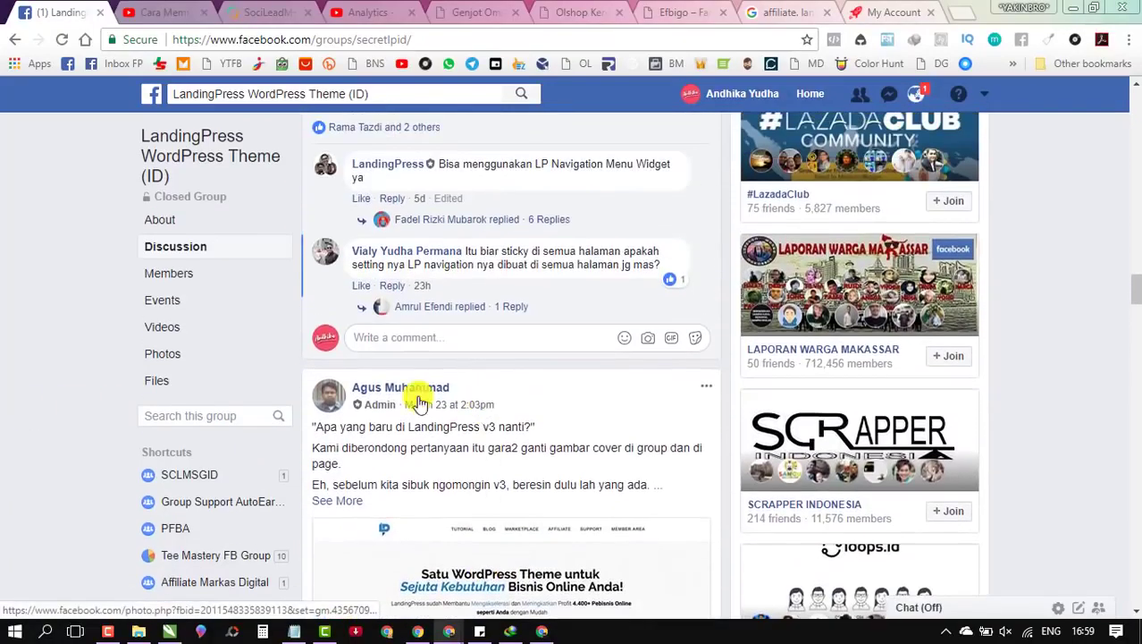
scroll(410, 391, up, 8)
scroll(410, 391, down, 5)
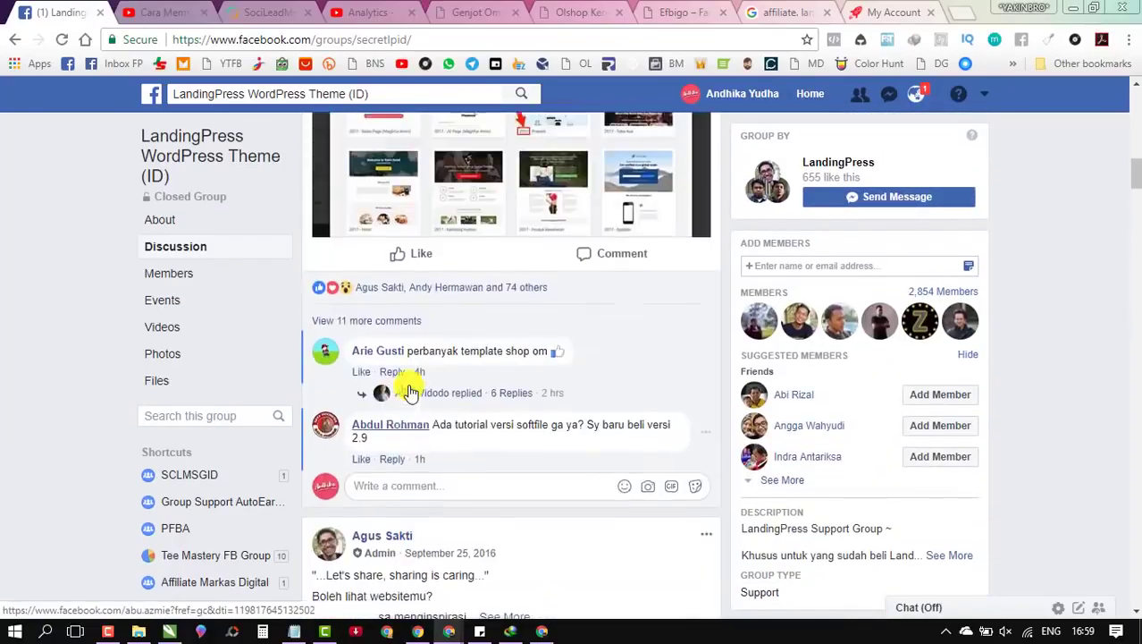
scroll(410, 391, up, 3)
scroll(411, 391, up, 3)
scroll(410, 392, up, 4)
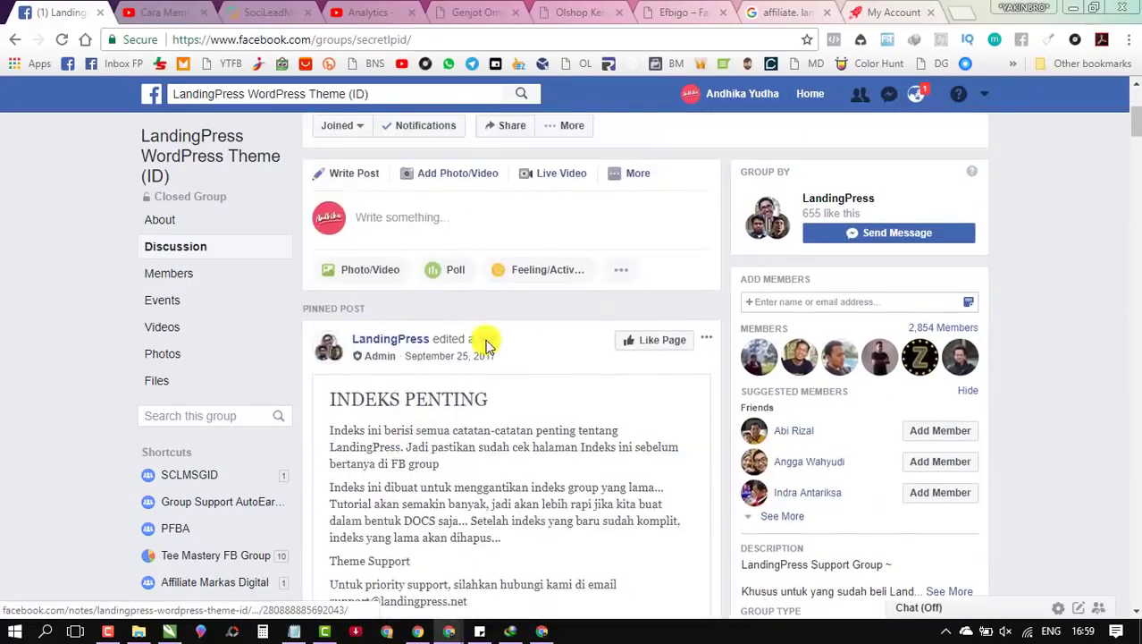
scroll(401, 334, down, 5)
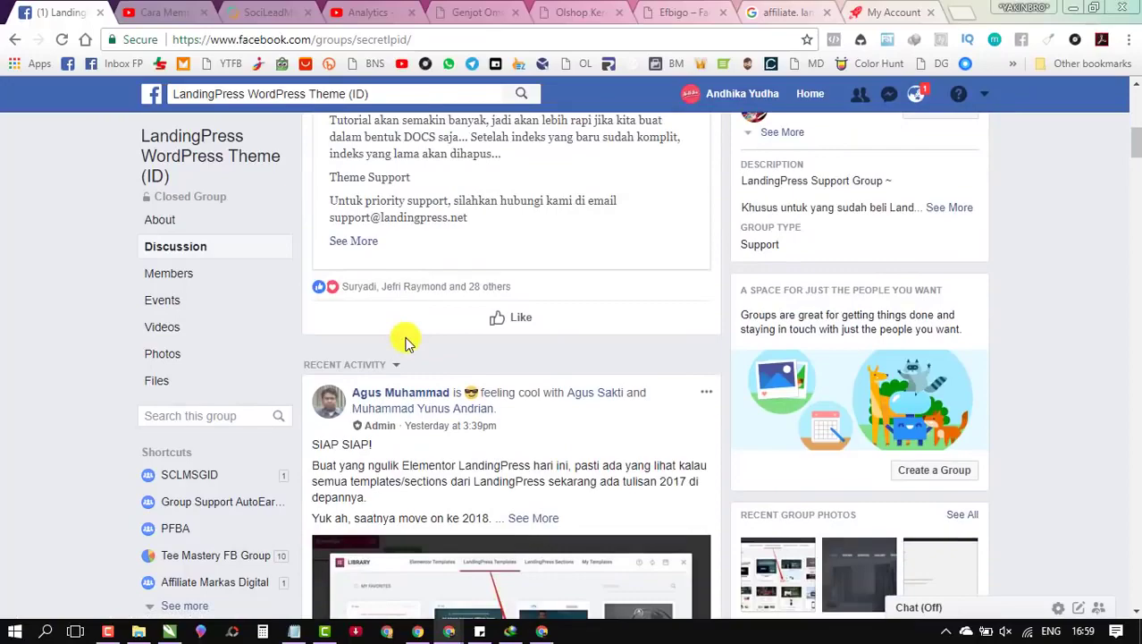
scroll(389, 371, down, 9)
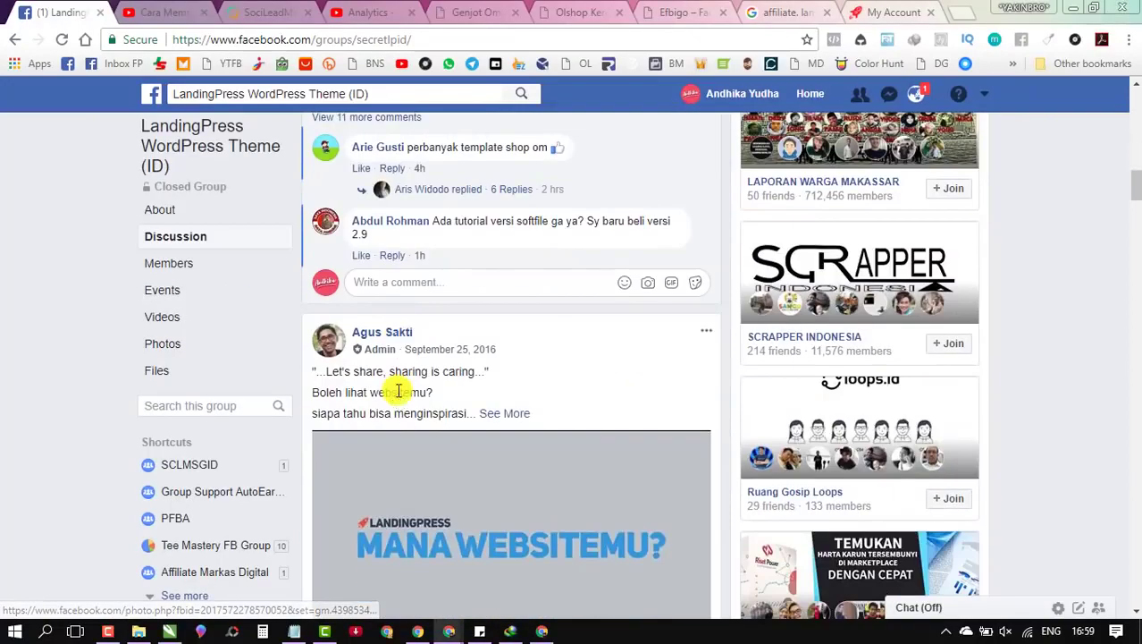
scroll(399, 391, up, 4)
mouse_move(396, 382)
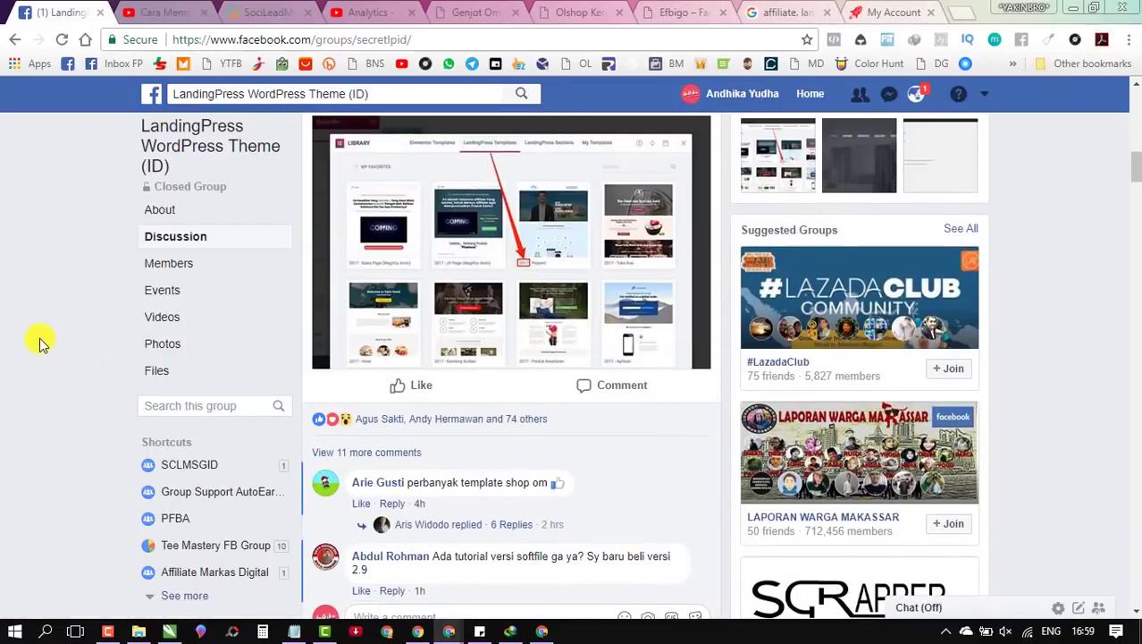
scroll(24, 311, down, 2)
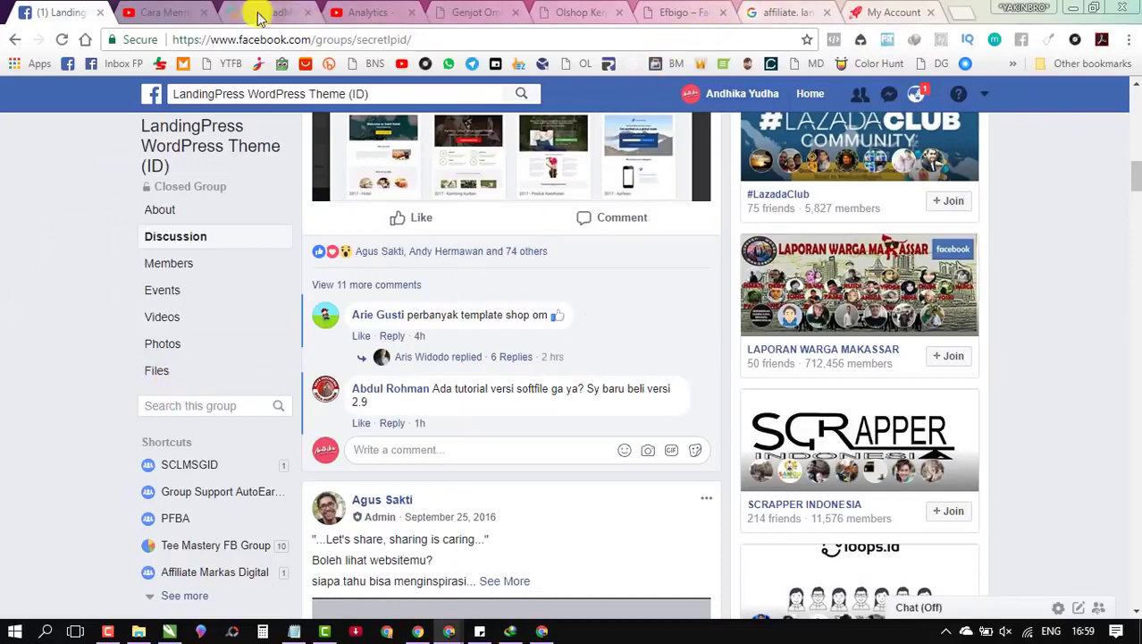
click(536, 629)
Step: Confirm Softaculous's WordPress install at olshopkeren.ga/promo, then return to the Elementor editor
click(166, 13)
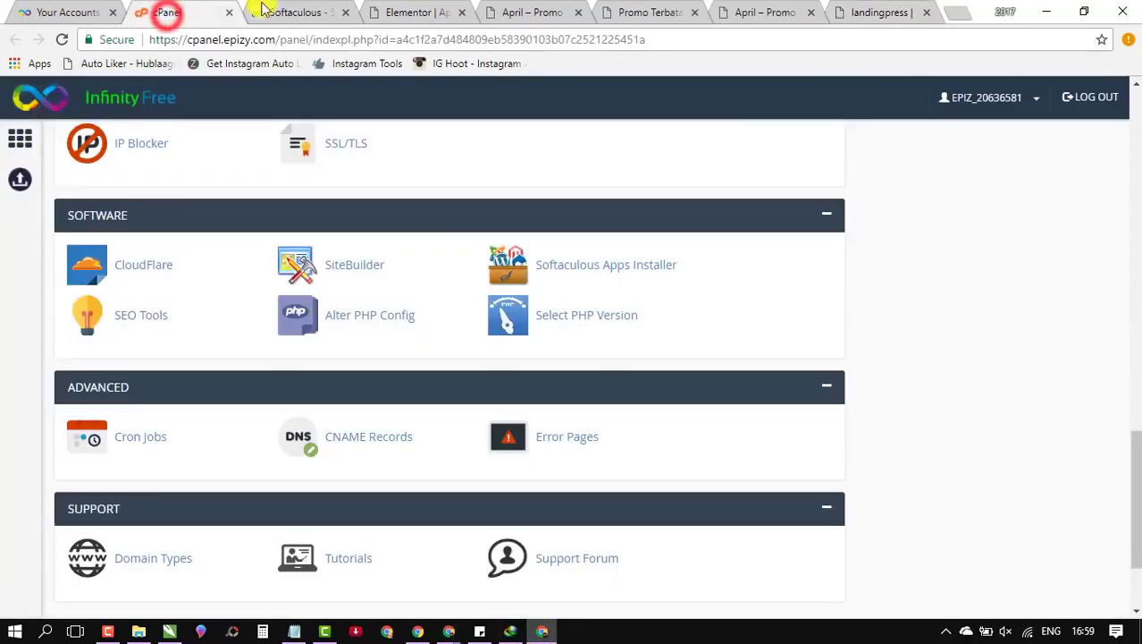
click(304, 13)
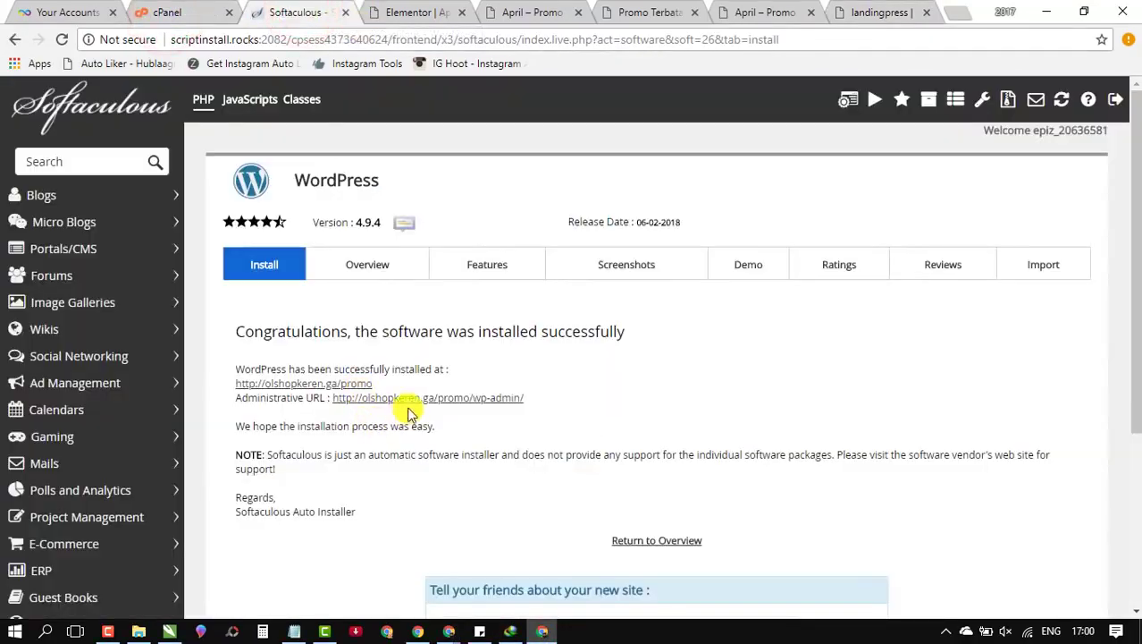
click(400, 8)
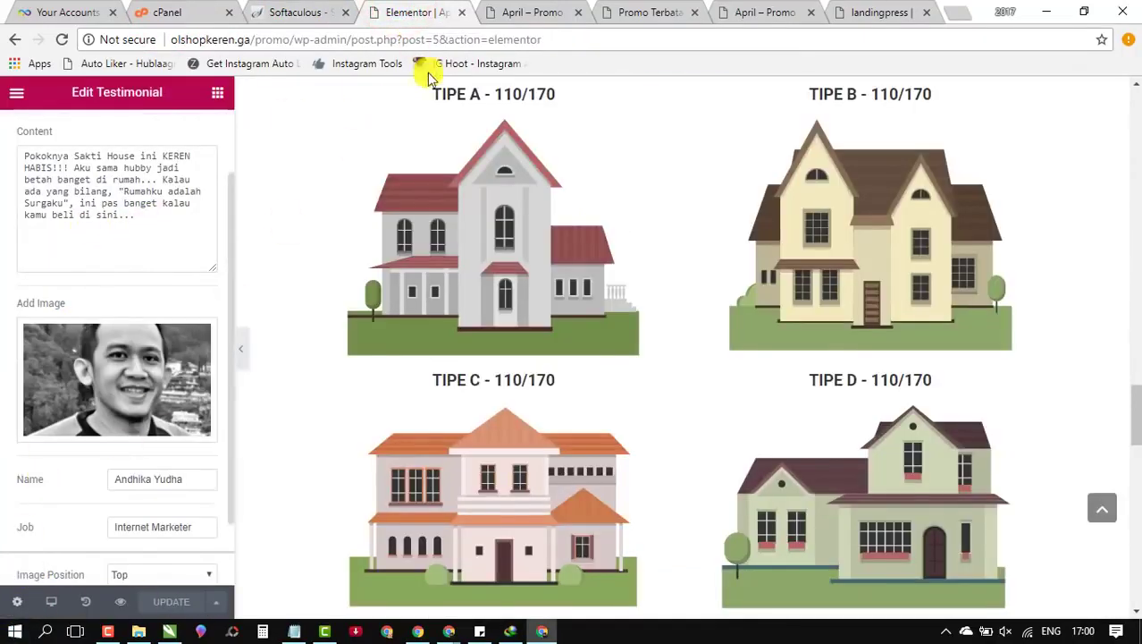
Step: Check Document Settings, then exit Elementor to the April page's WordPress Edit Page screen
click(18, 602)
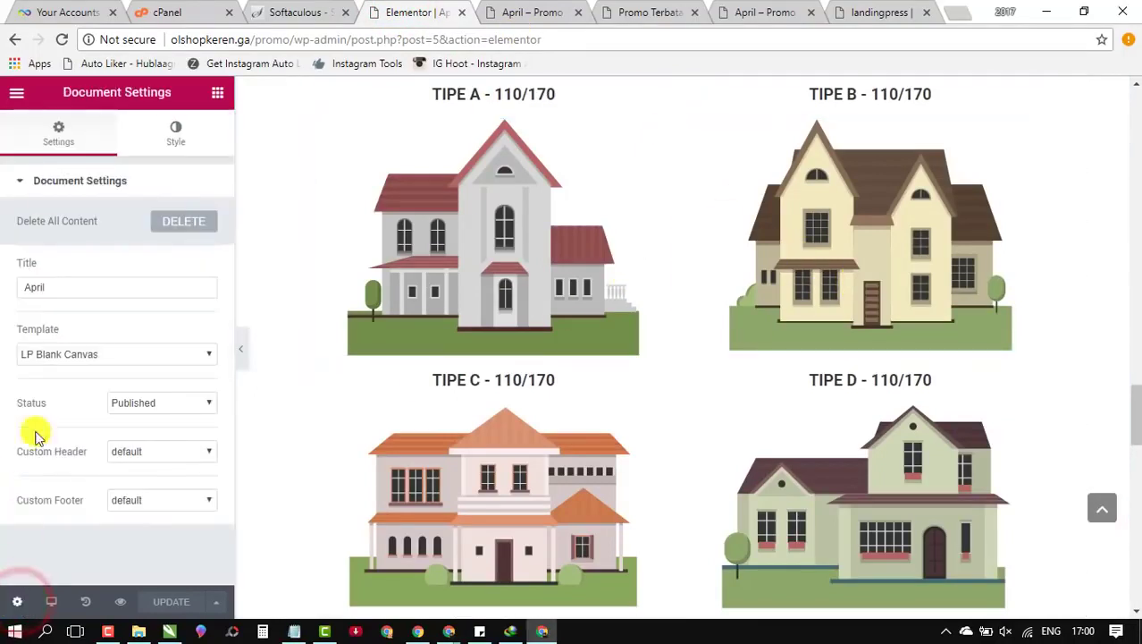
click(13, 97)
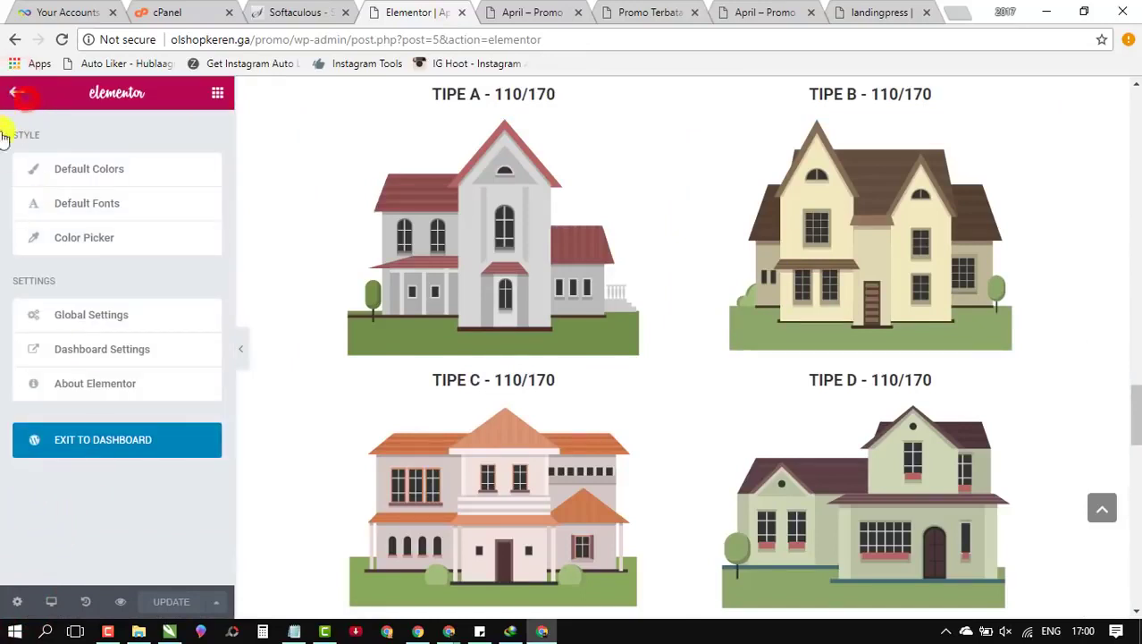
click(15, 96)
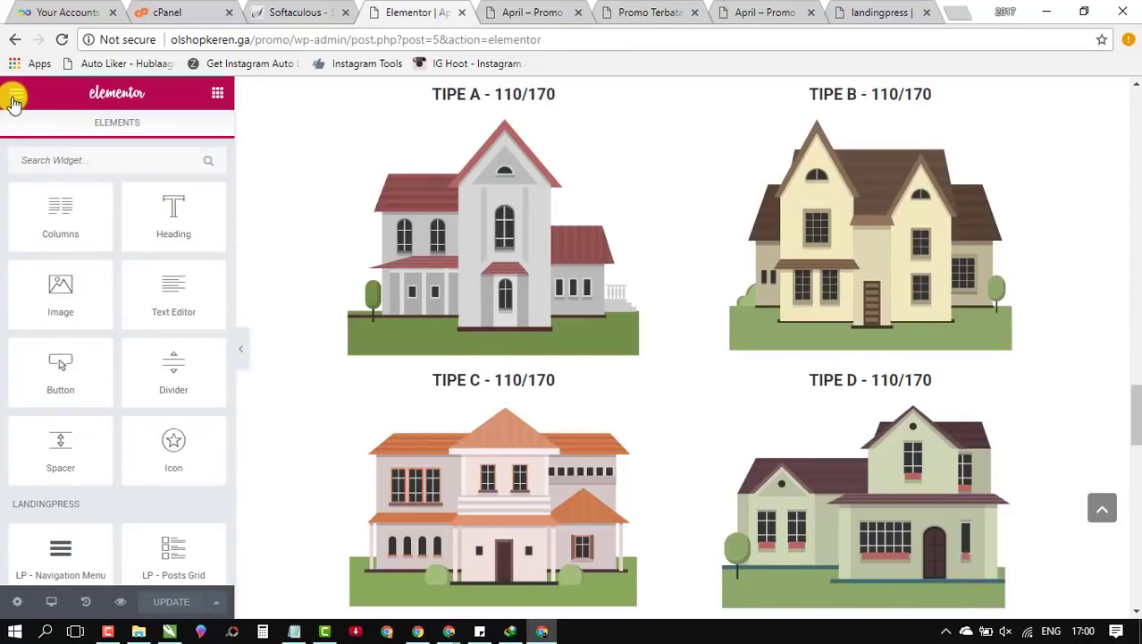
click(13, 98)
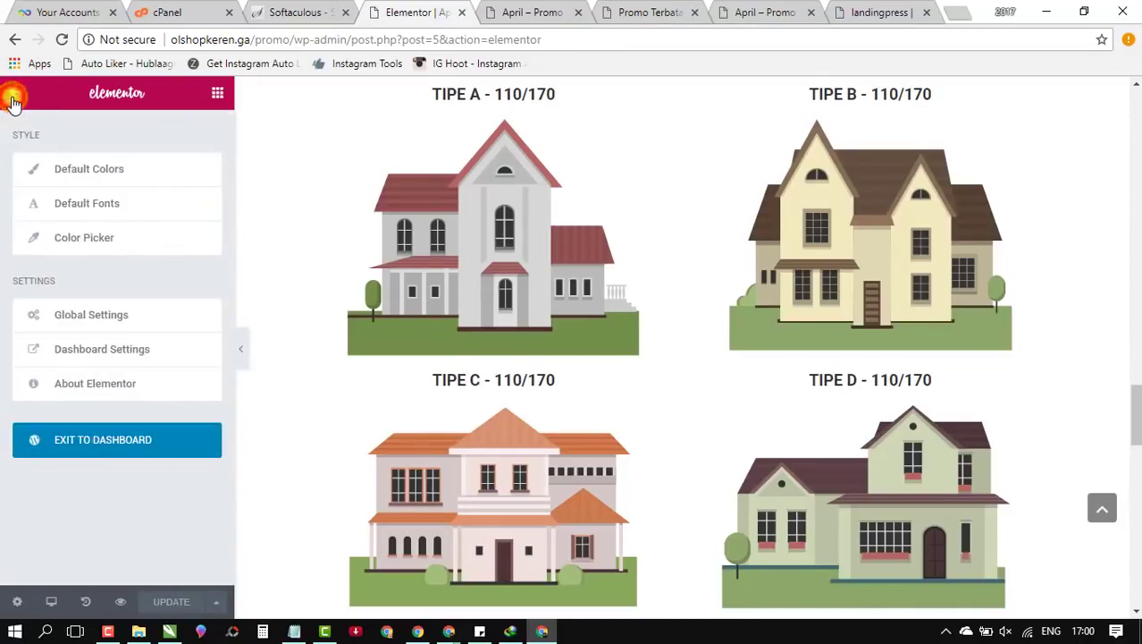
click(116, 452)
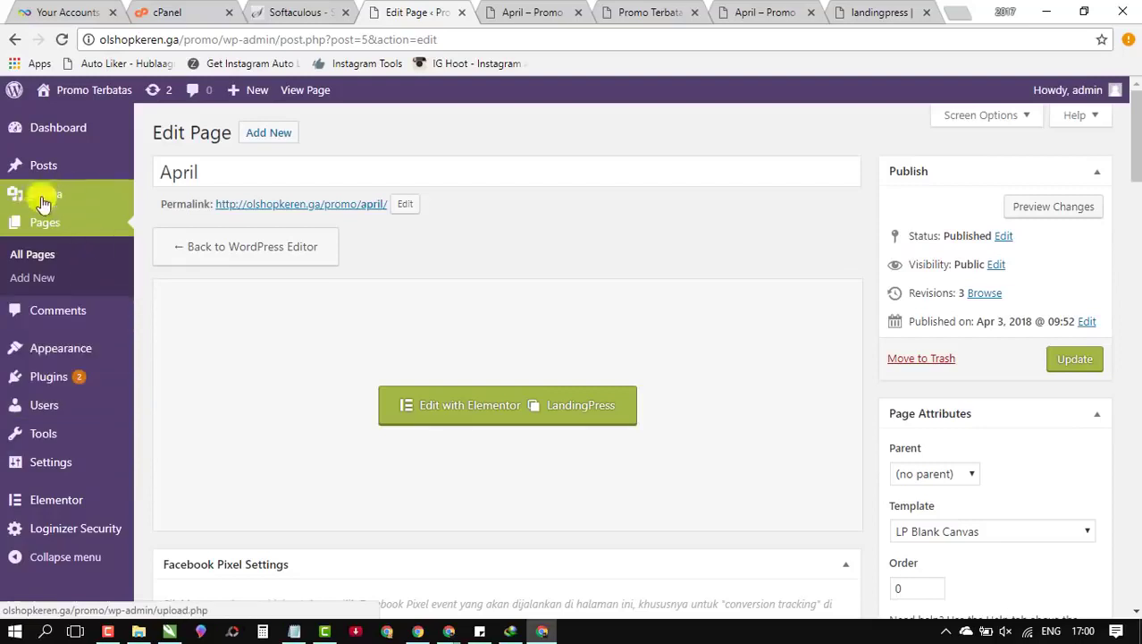
Step: Confirm April and Sample Page are published under All Pages, then return to the LandingPress Facebook group
click(38, 222)
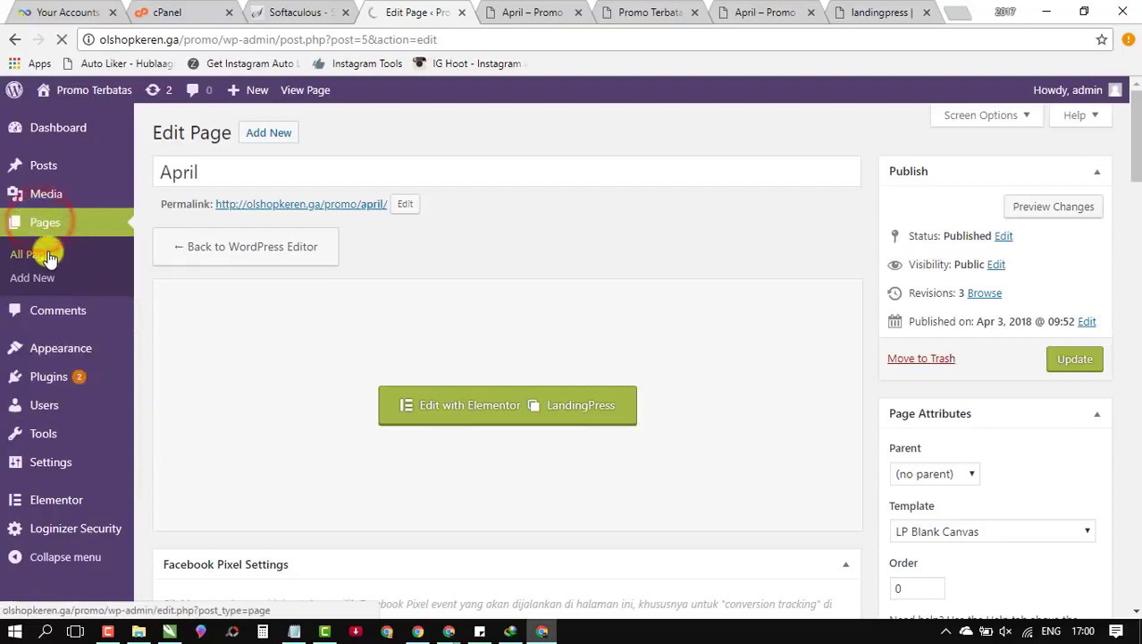
click(40, 257)
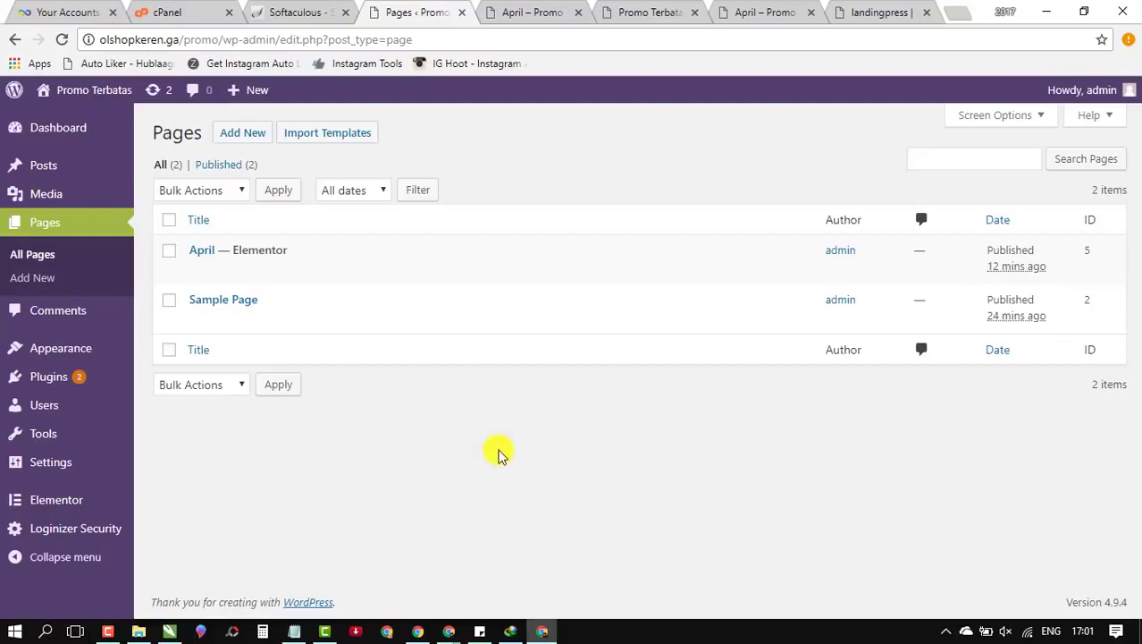
click(423, 631)
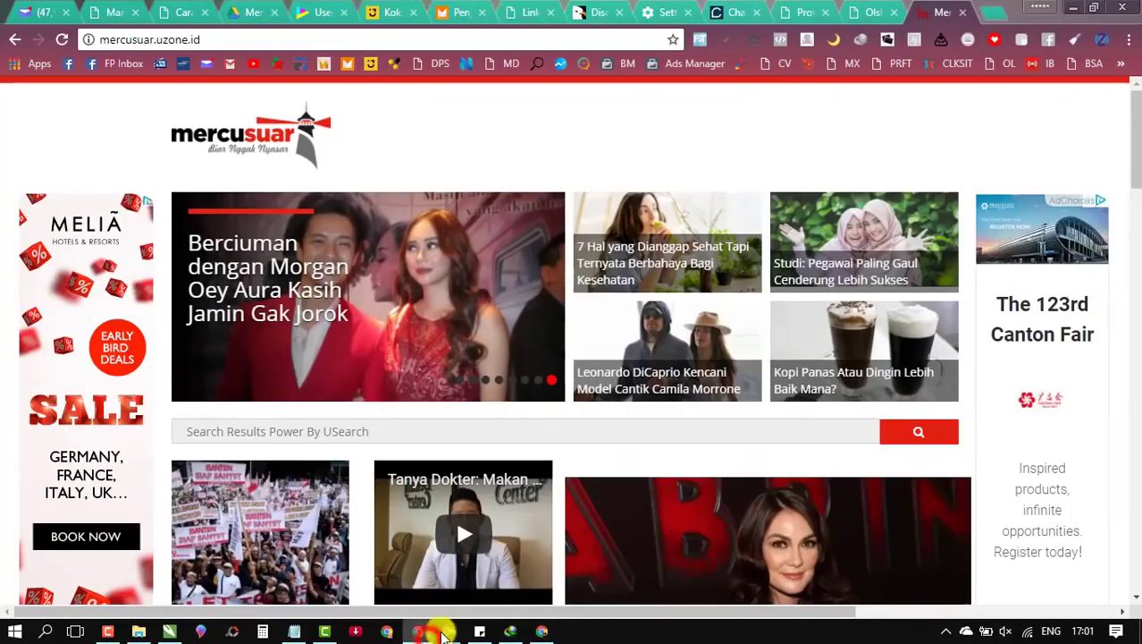
mouse_move(444, 632)
click(397, 577)
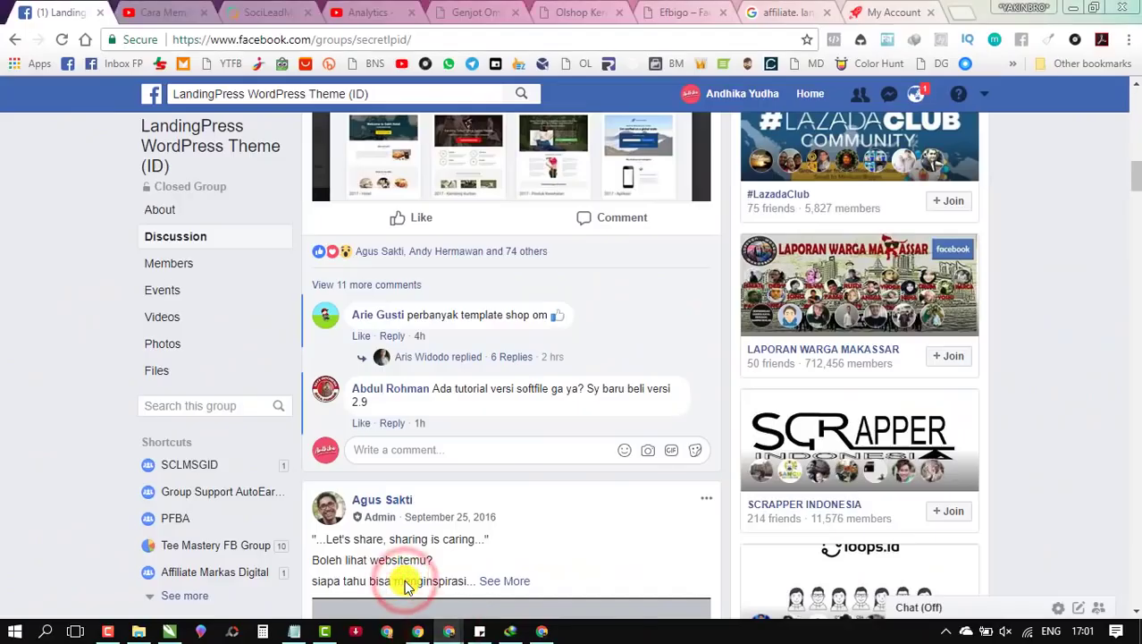